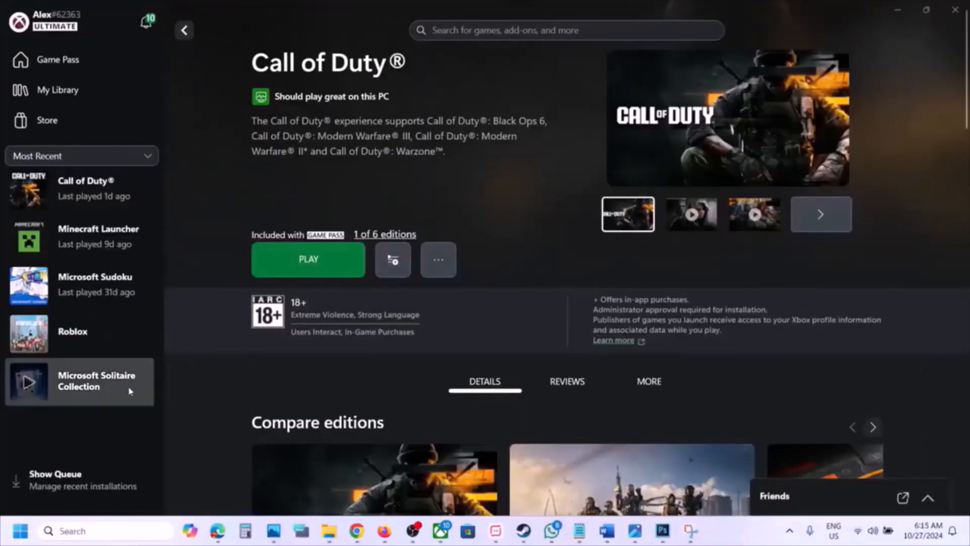
# - Open Windows Settings and go to the Installed apps list
pyautogui.click(20, 530)
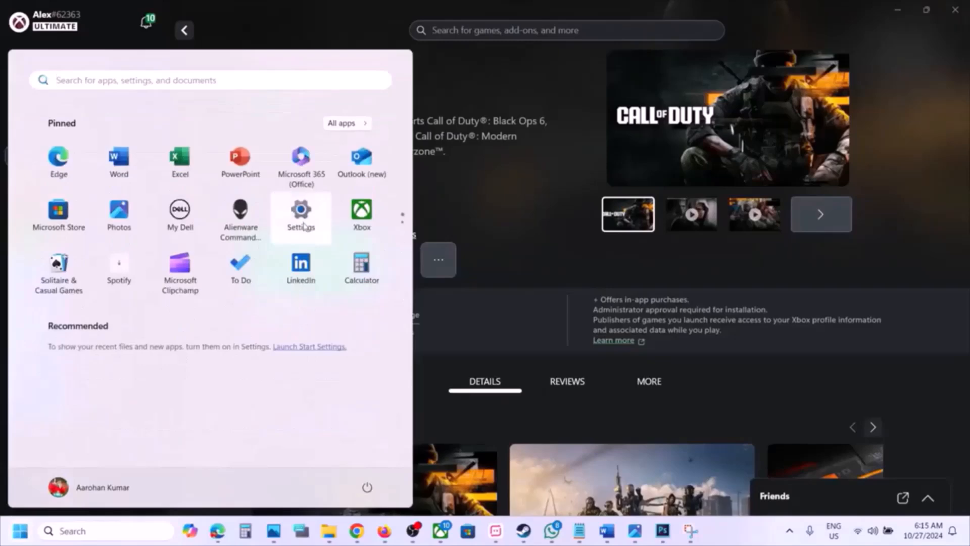
pyautogui.click(303, 215)
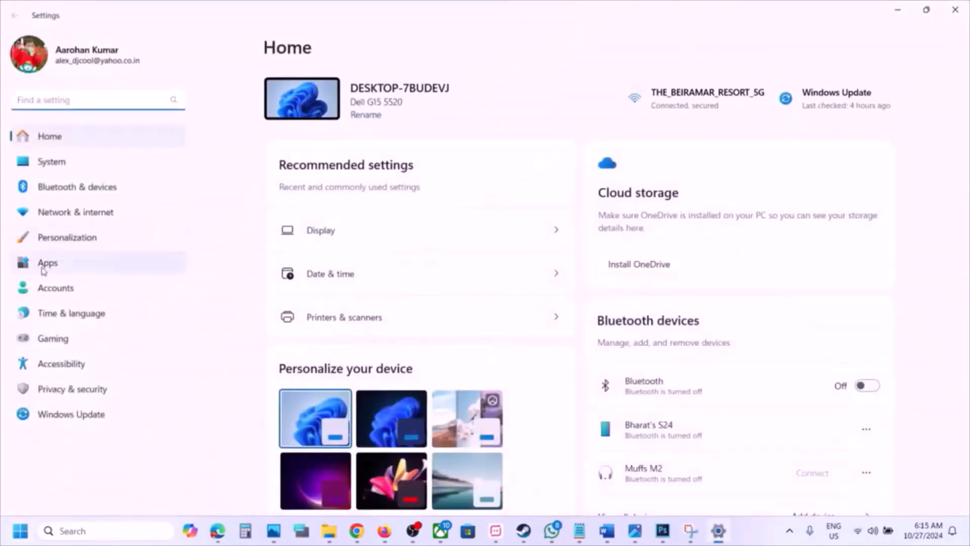
pyautogui.click(42, 264)
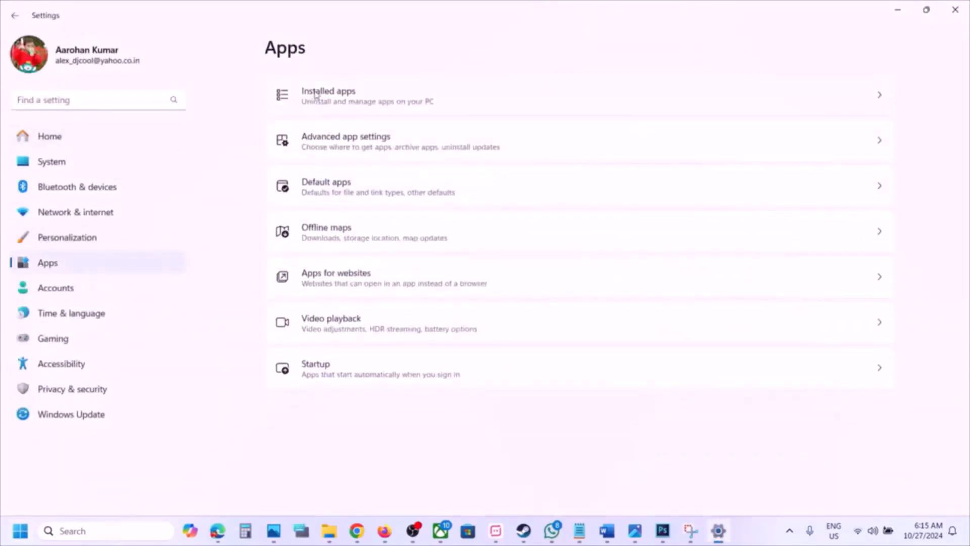
pyautogui.click(316, 94)
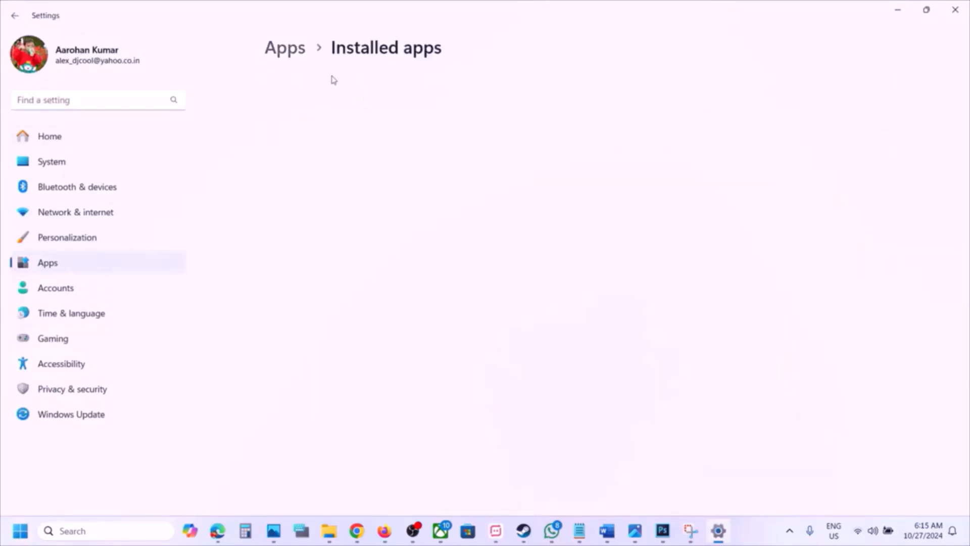
# - Search installed apps for 'call of duty' and open the Activision entry's advanced options
pyautogui.click(302, 82)
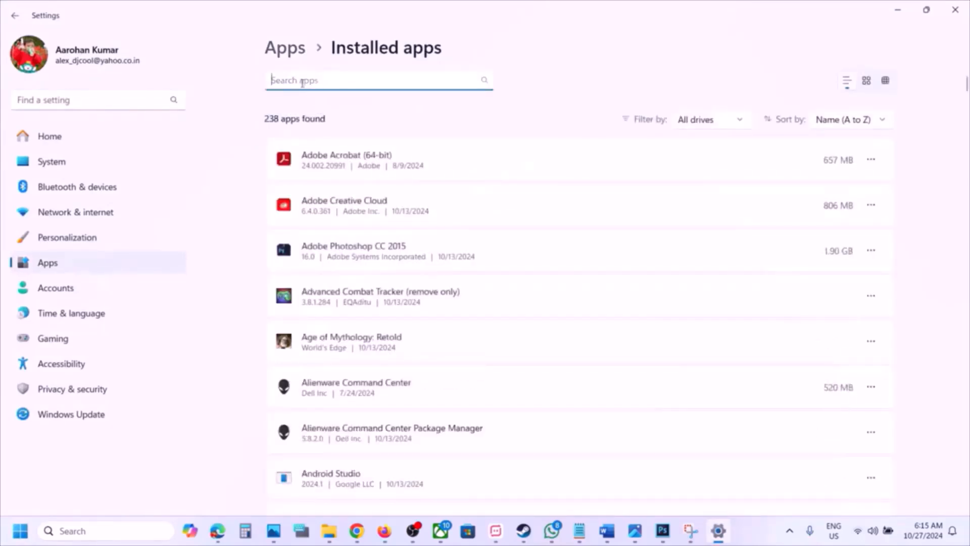
pyautogui.write('black d')
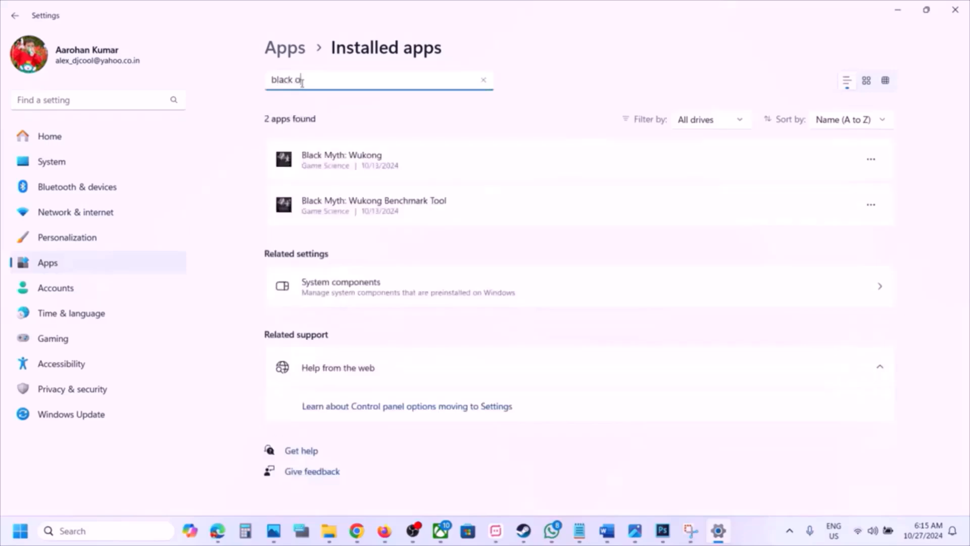
pyautogui.write('ps')
pyautogui.press('BackSpace')
pyautogui.press('BackSpace')
pyautogui.press('BackSpace')
pyautogui.press('BackSpace')
pyautogui.moveTo(320, 80); pyautogui.dragTo(160, 72)
pyautogui.write('c')
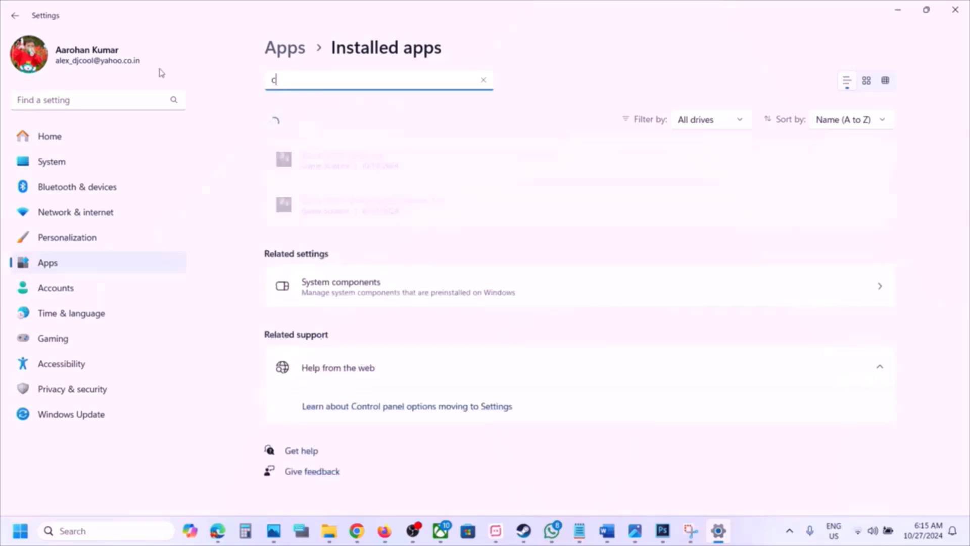
pyautogui.write('all of duty')
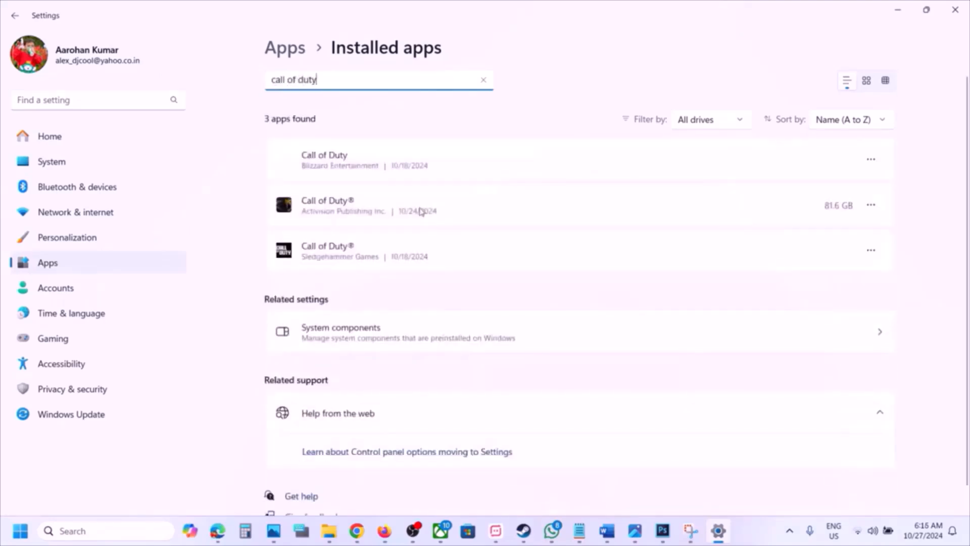
pyautogui.click(882, 208)
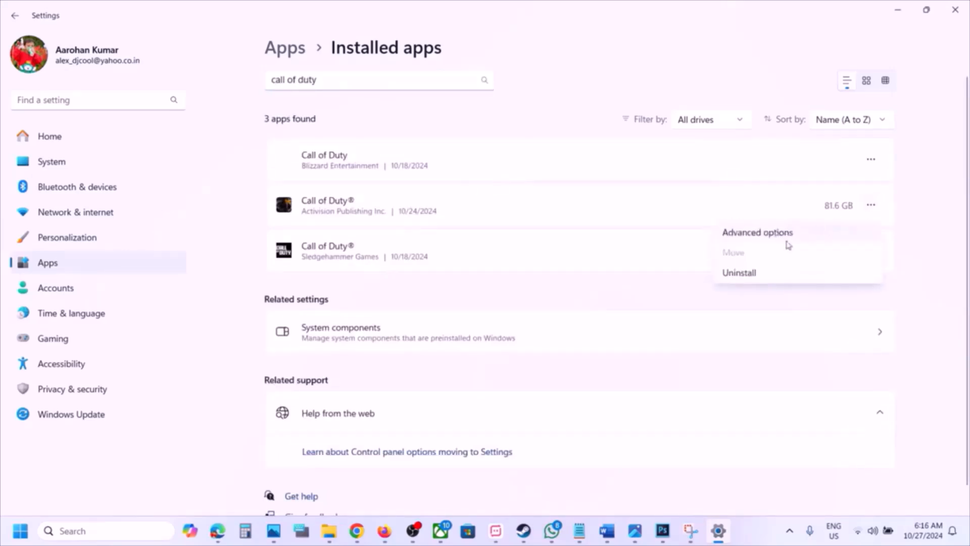
pyautogui.click(789, 241)
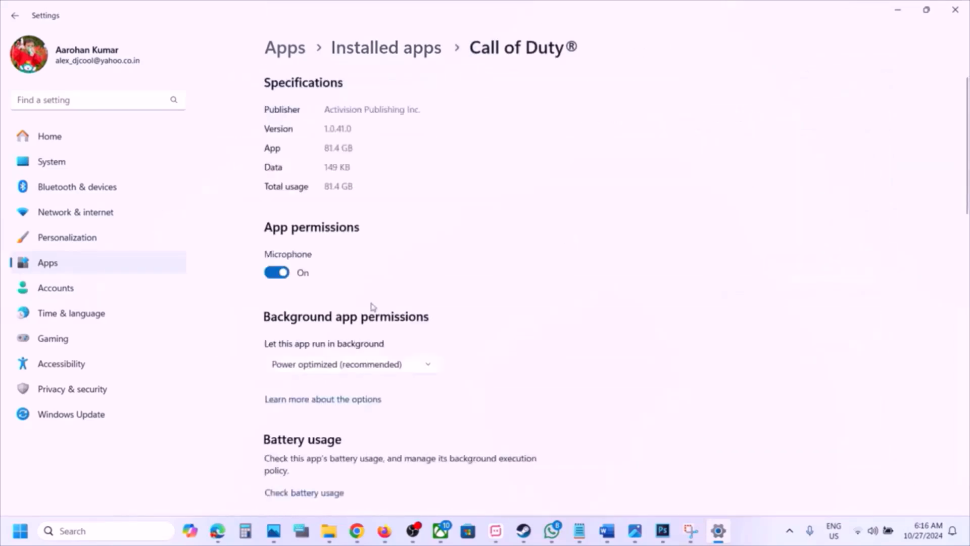
# - Reset Call of Duty® to delete its local data, then switch back to the Xbox app
pyautogui.scroll(-4, 372, 307)
pyautogui.scroll(-6, 373, 307)
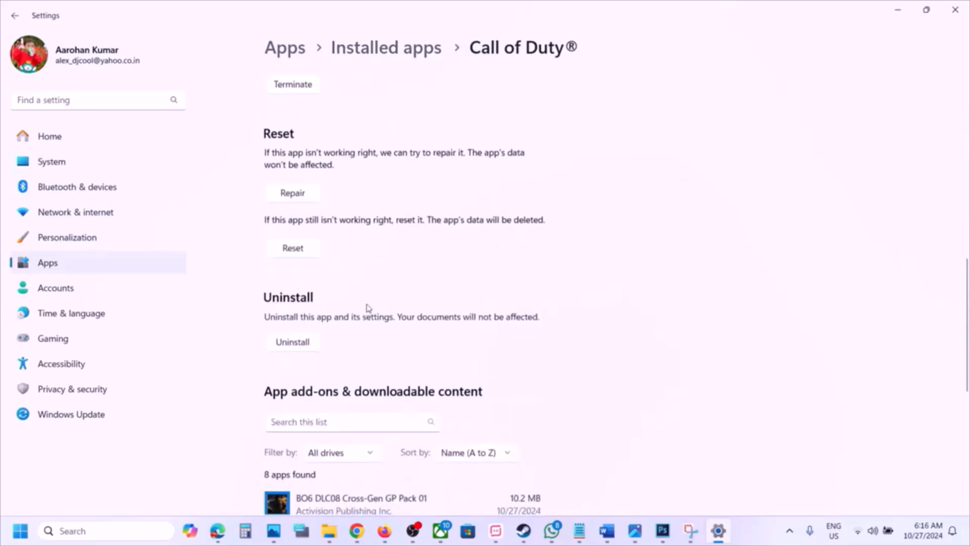
pyautogui.scroll(1, 367, 308)
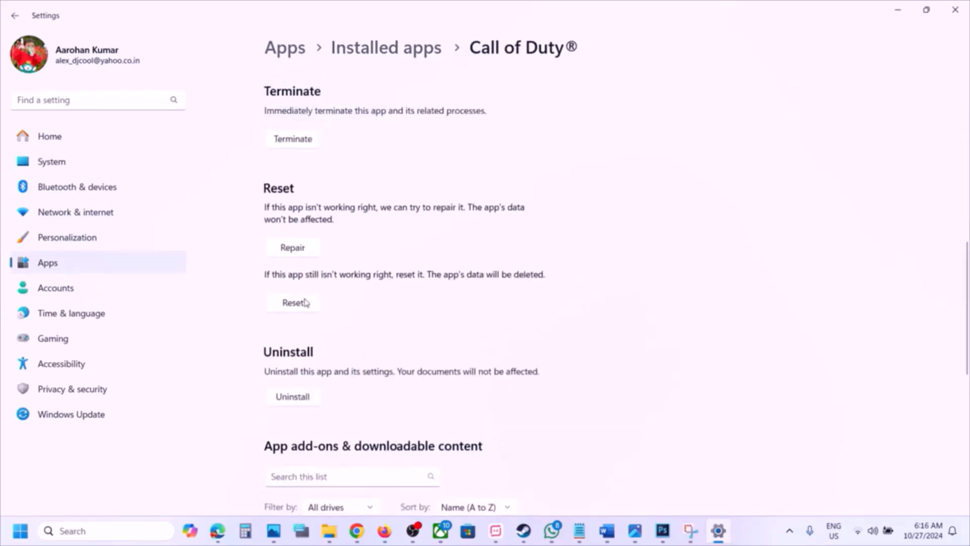
pyautogui.scroll(1, 305, 302)
pyautogui.click(306, 334)
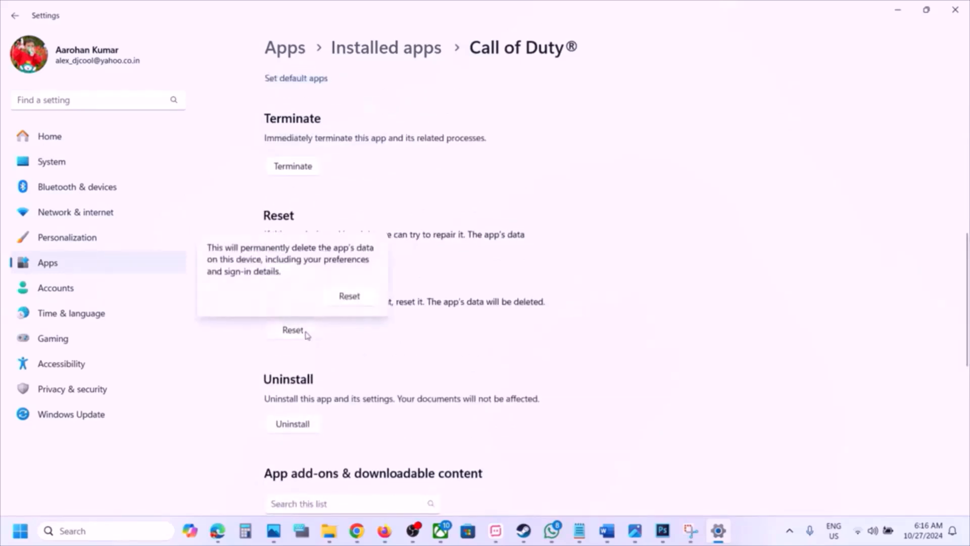
pyautogui.click(352, 296)
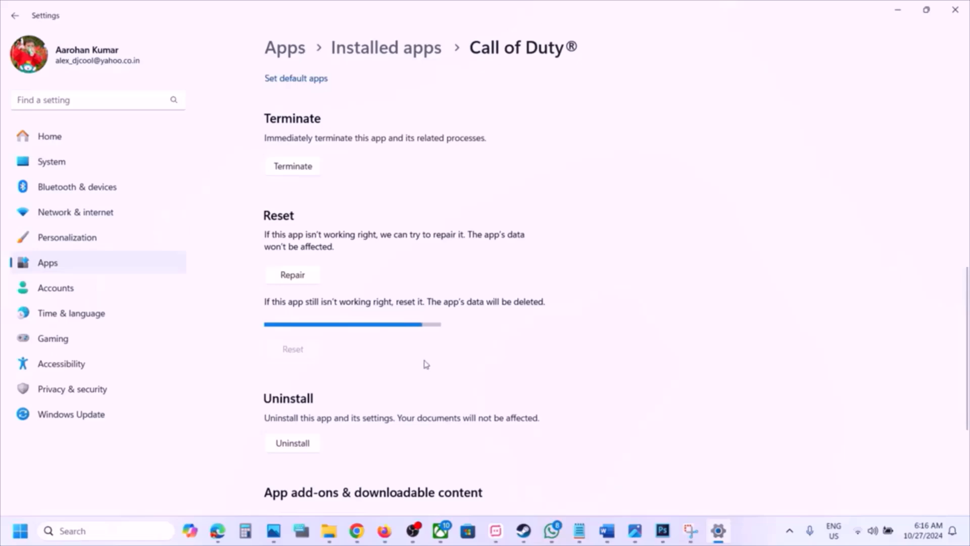
pyautogui.click(440, 531)
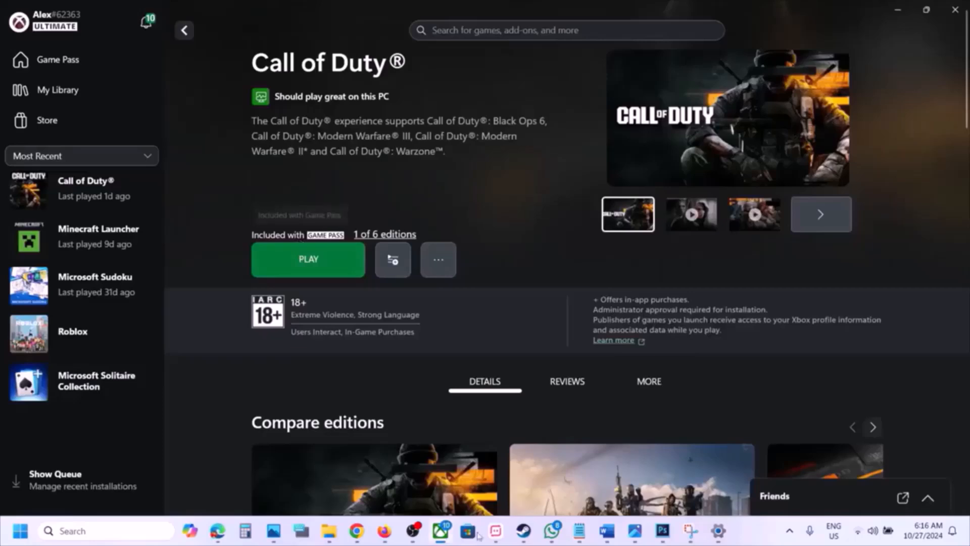
# - Quit the Xbox app completely from its hidden tray icon
pyautogui.click(790, 531)
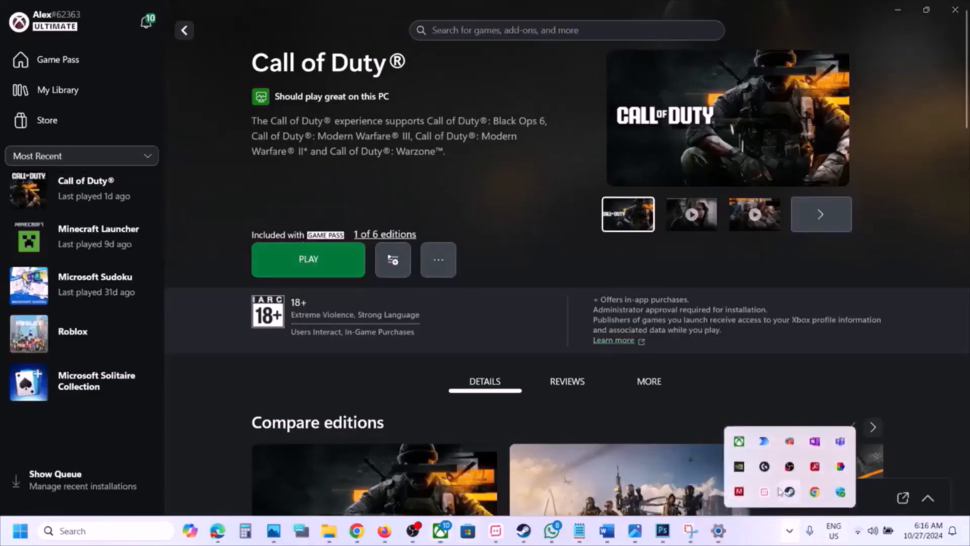
pyautogui.rightClick(739, 443)
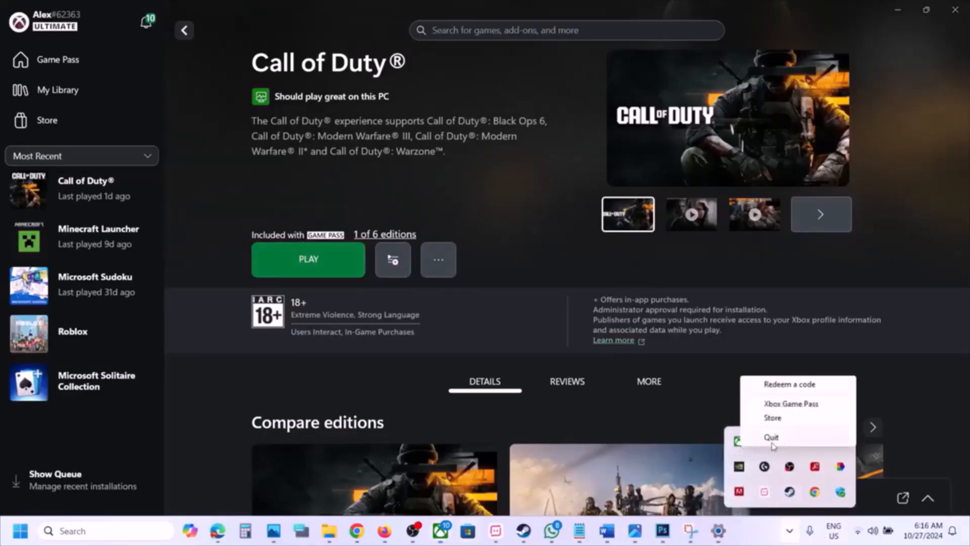
pyautogui.click(775, 439)
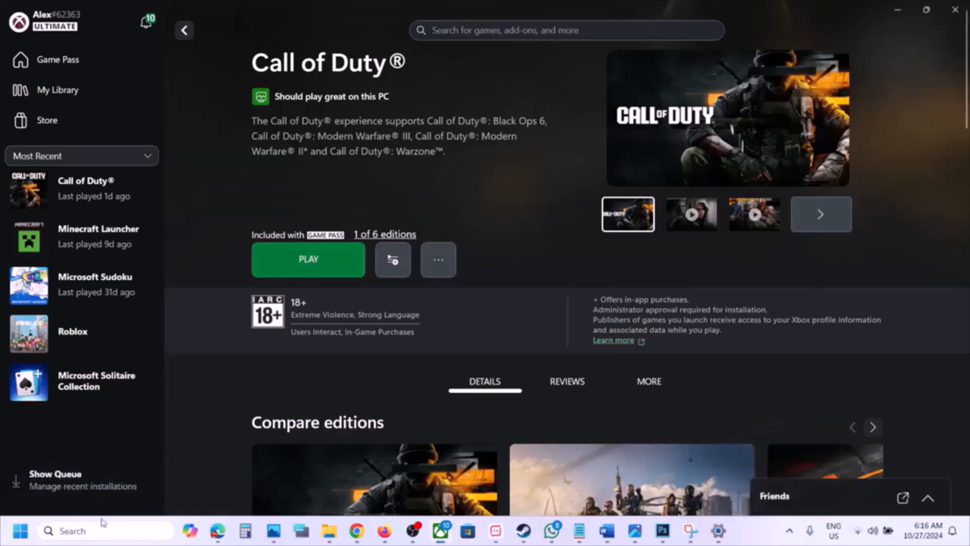
# - Relaunch the Xbox app from Windows search and open Call of Duty in the library
pyautogui.click(89, 532)
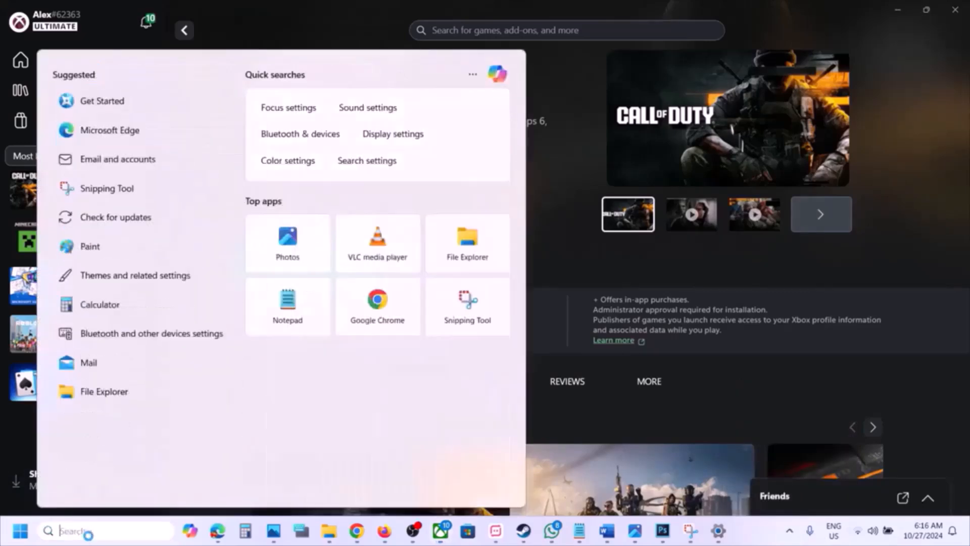
pyautogui.write('box')
pyautogui.press('Return')
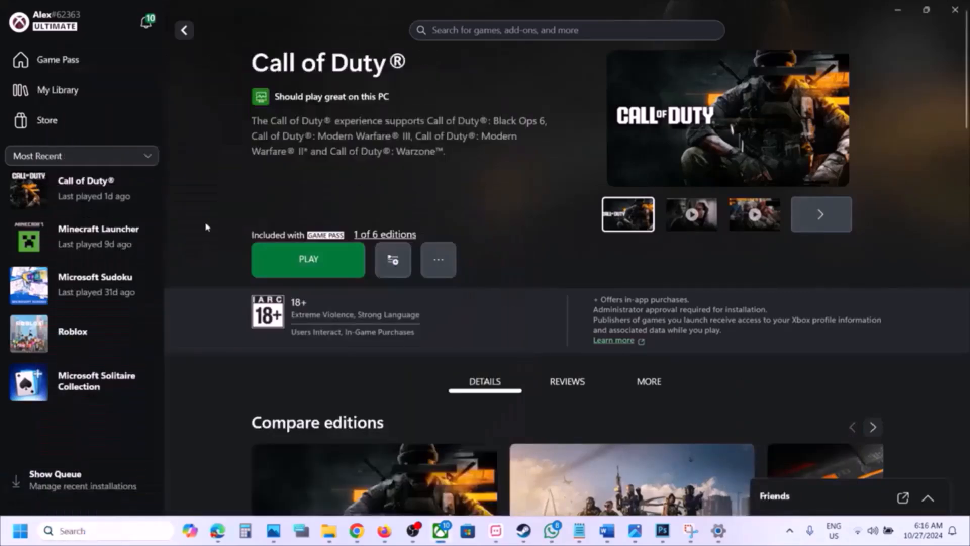
pyautogui.click(126, 187)
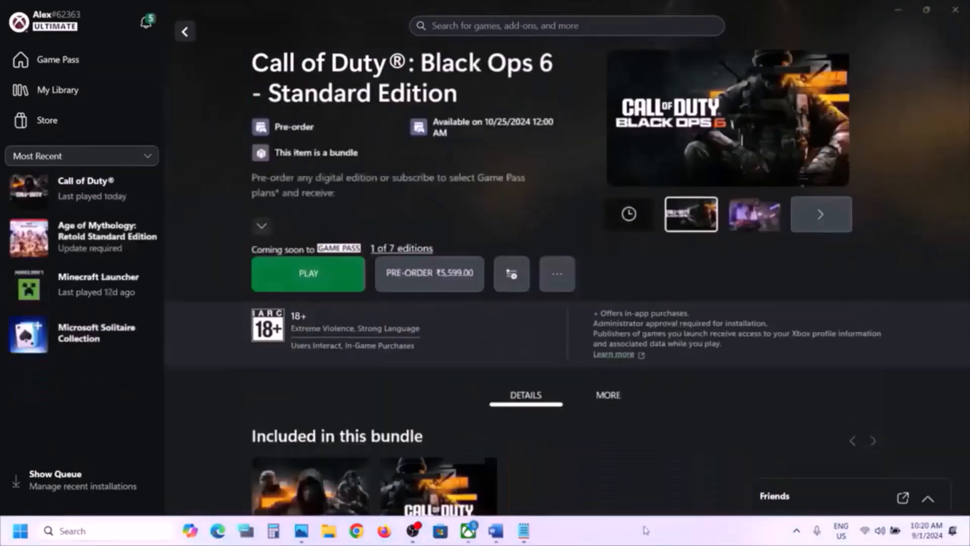
# - Review the Word item on uninstalling Faceit, ReWASD, DS4 and remap software, then open Settings
pyautogui.click(496, 530)
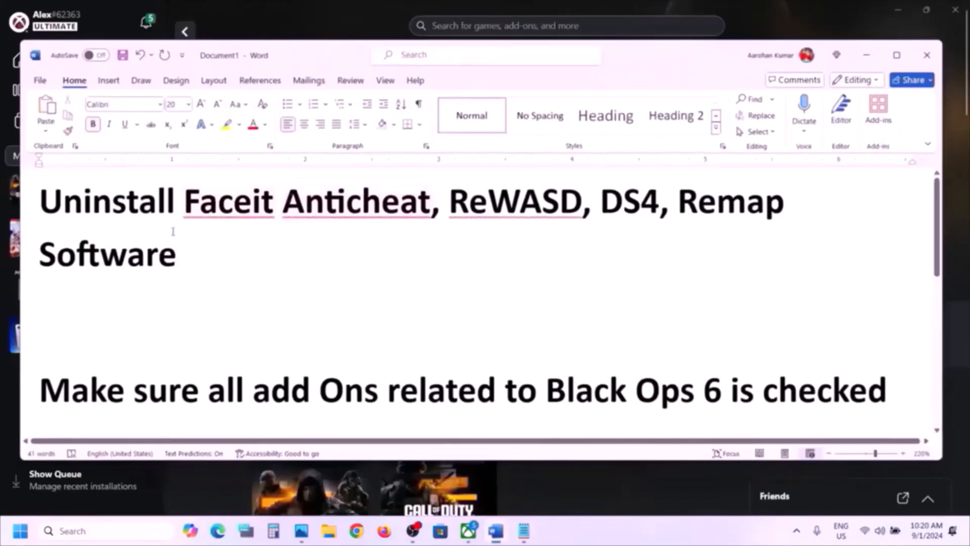
pyautogui.tripleClick(227, 202)
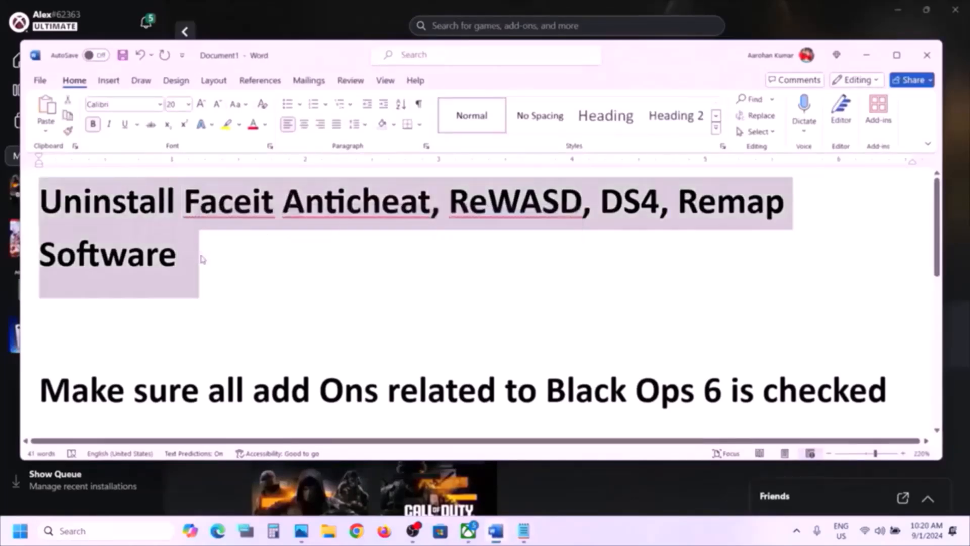
pyautogui.click(193, 202)
pyautogui.moveTo(193, 202); pyautogui.dragTo(193, 243)
pyautogui.click(193, 243)
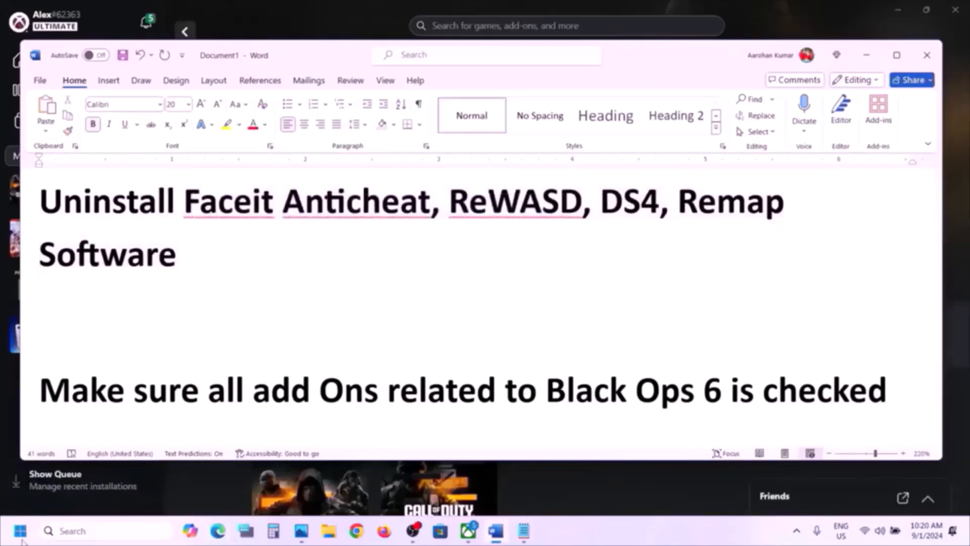
pyautogui.click(20, 531)
pyautogui.click(301, 209)
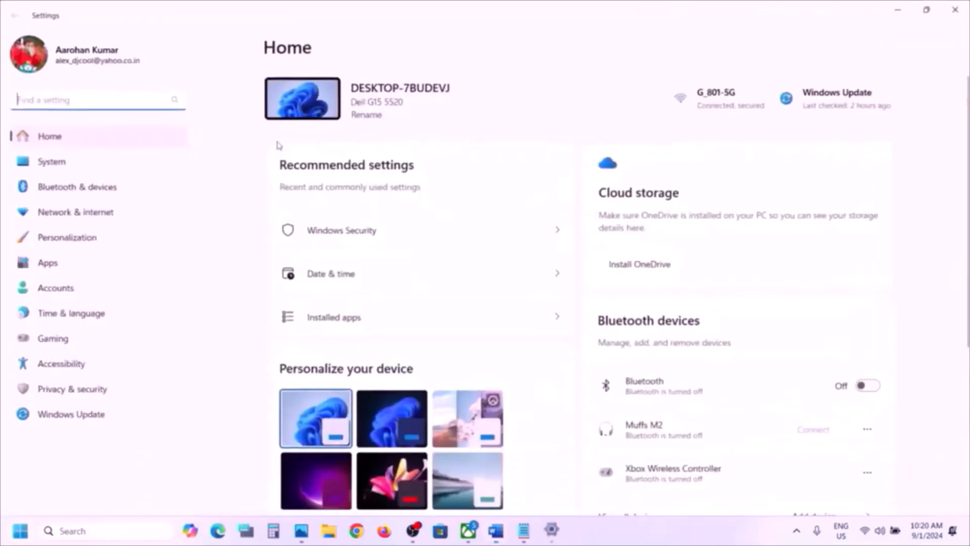
# - Search installed apps for 'faceit' and fully uninstall FACEIT Anti-Cheat
pyautogui.click(59, 262)
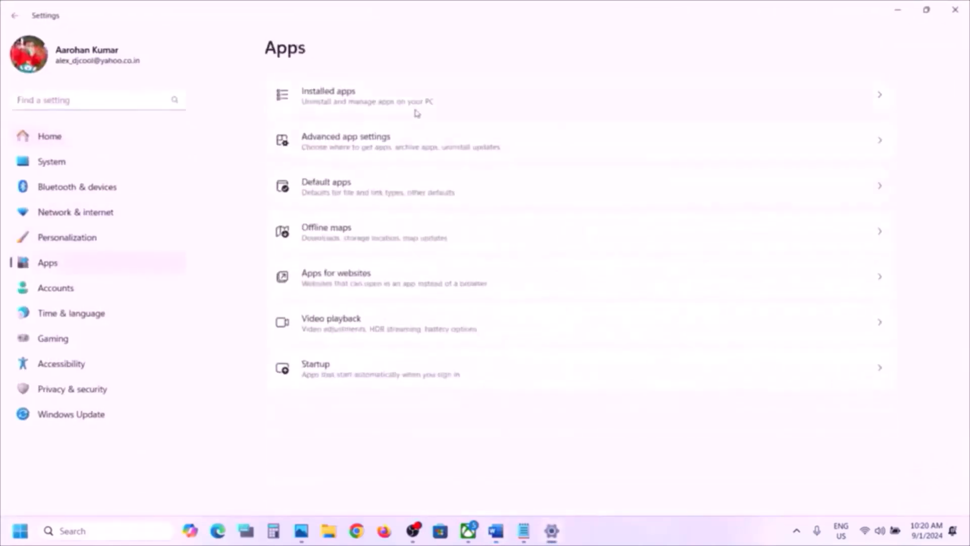
pyautogui.click(367, 99)
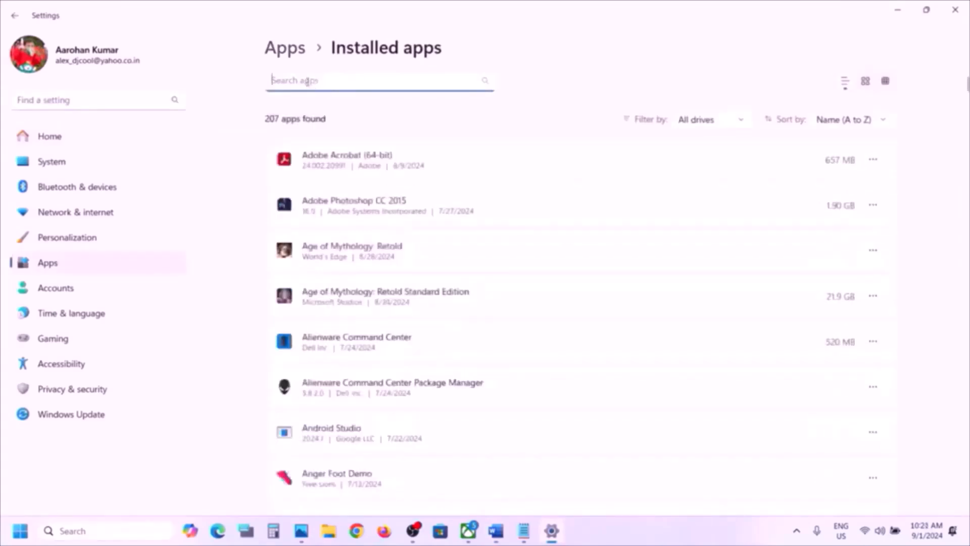
pyautogui.write('face')
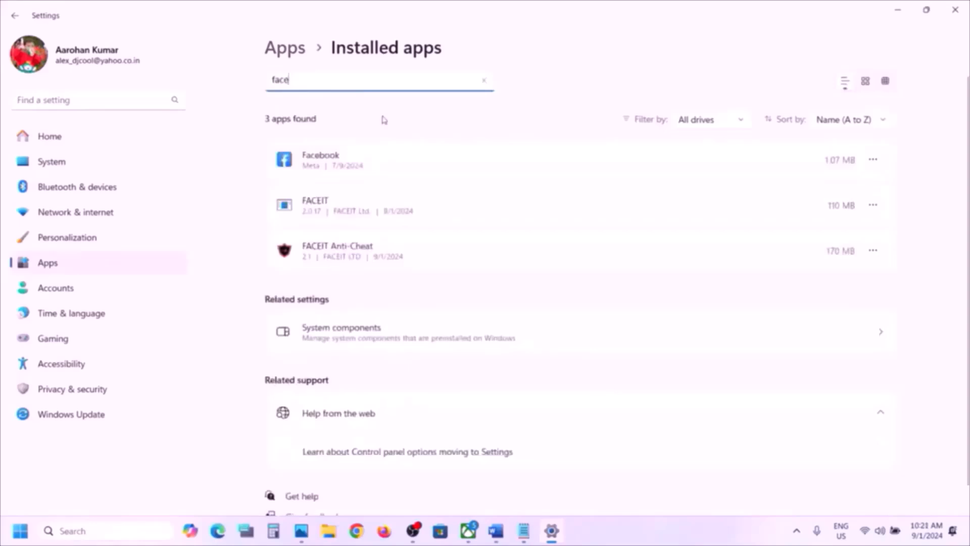
pyautogui.write('it')
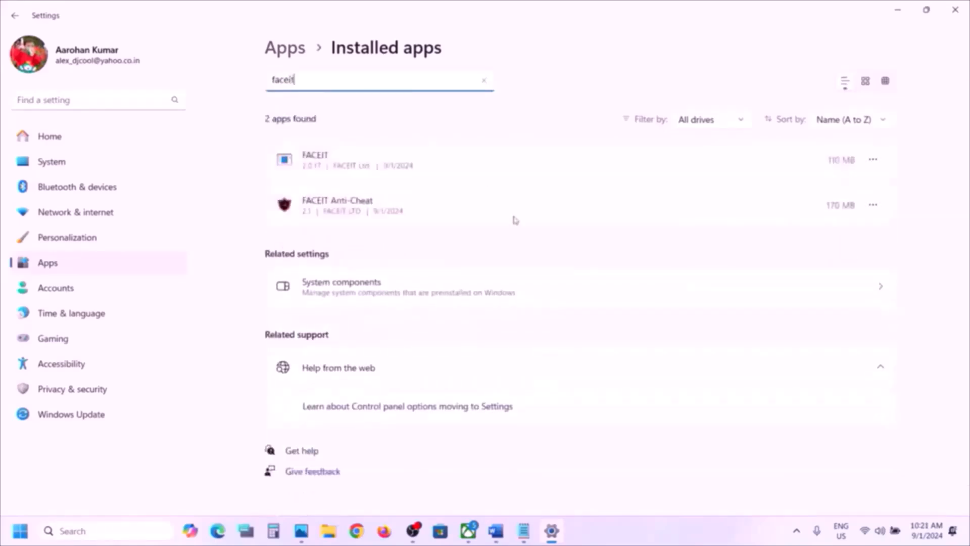
pyautogui.click(873, 204)
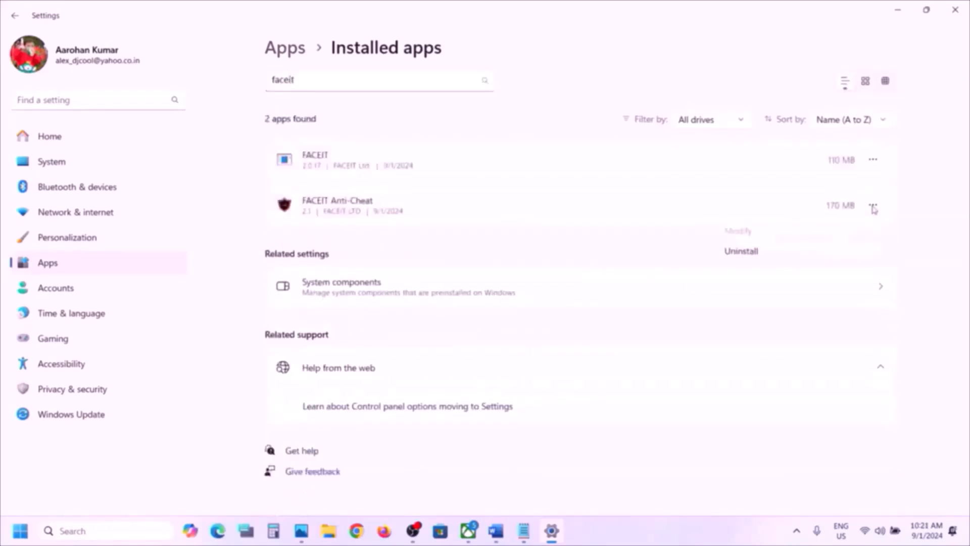
pyautogui.click(768, 253)
pyautogui.click(831, 274)
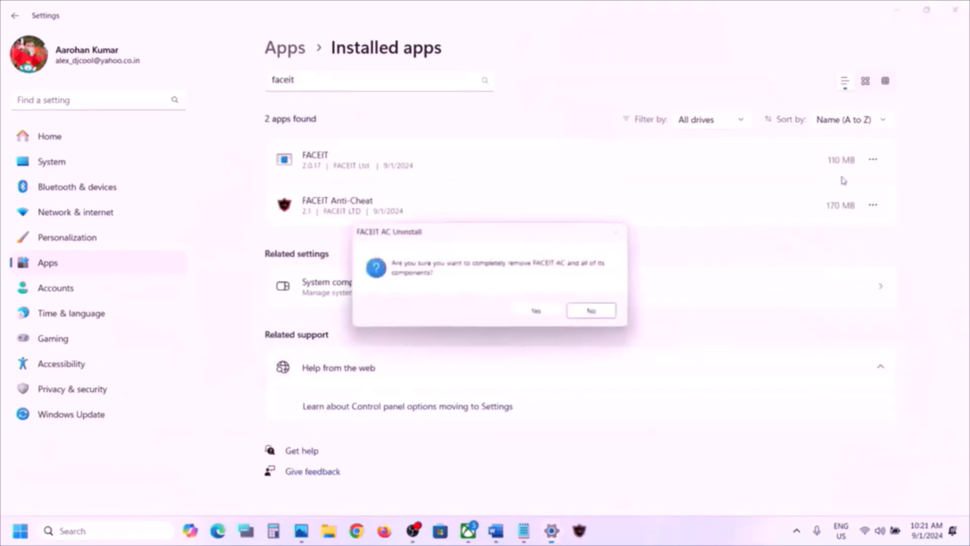
pyautogui.click(536, 311)
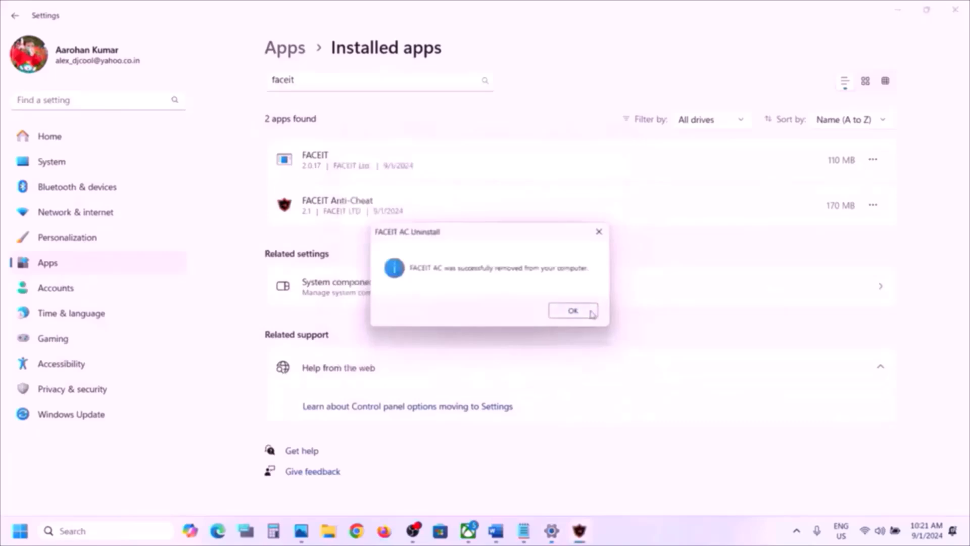
pyautogui.click(589, 312)
# - Start uninstalling the FACEIT app
pyautogui.click(873, 162)
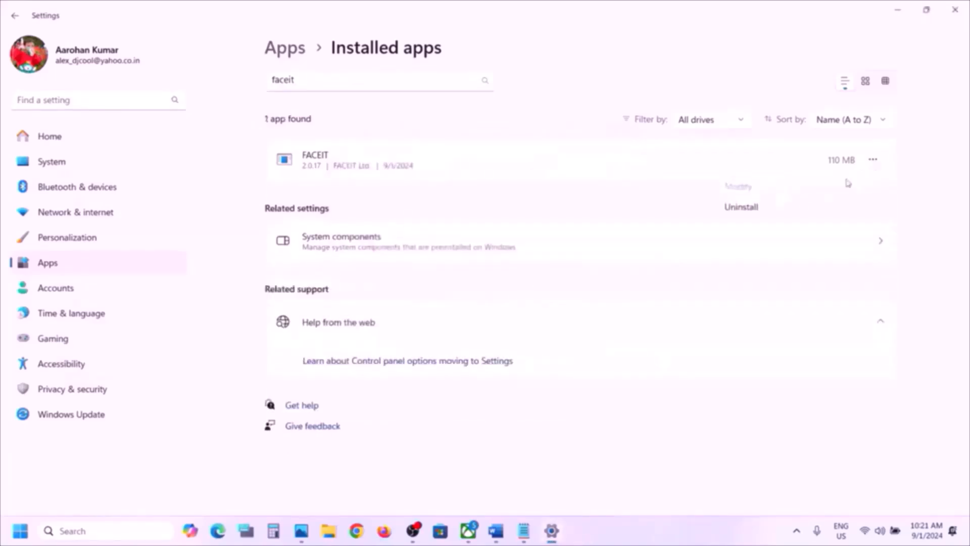
pyautogui.click(785, 211)
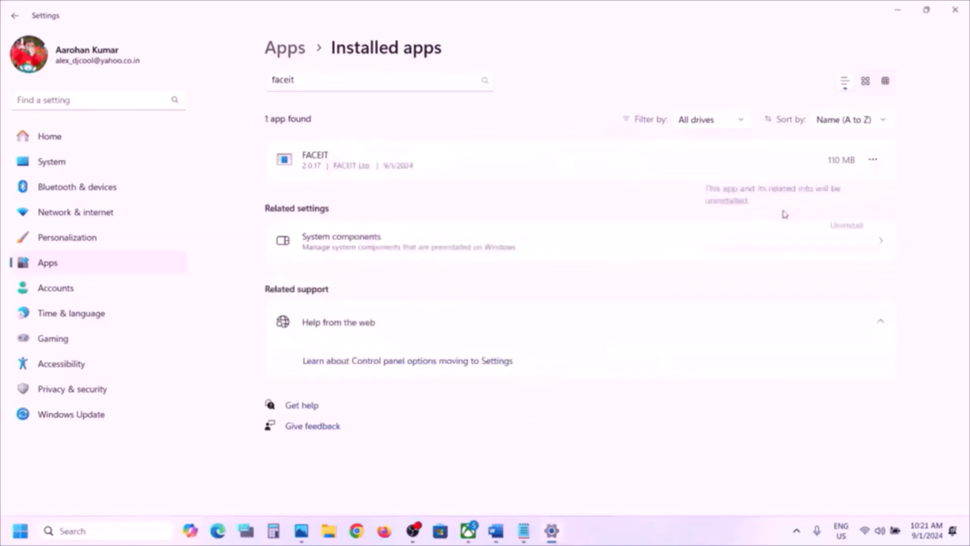
pyautogui.click(840, 228)
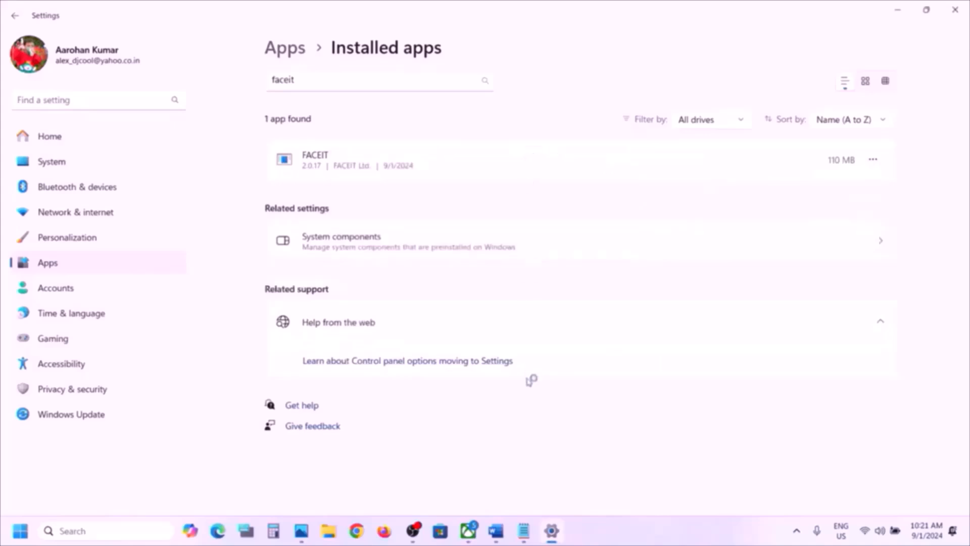
# - Search installed apps for 'Rewasd' and try to uninstall it, dismissing the restart-required error
pyautogui.doubleClick(314, 78)
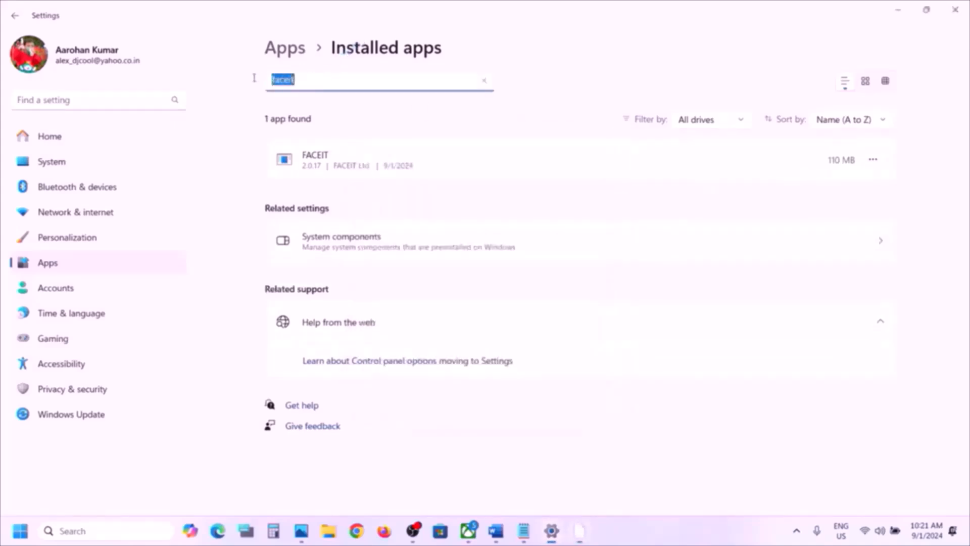
pyautogui.write('Rewasd')
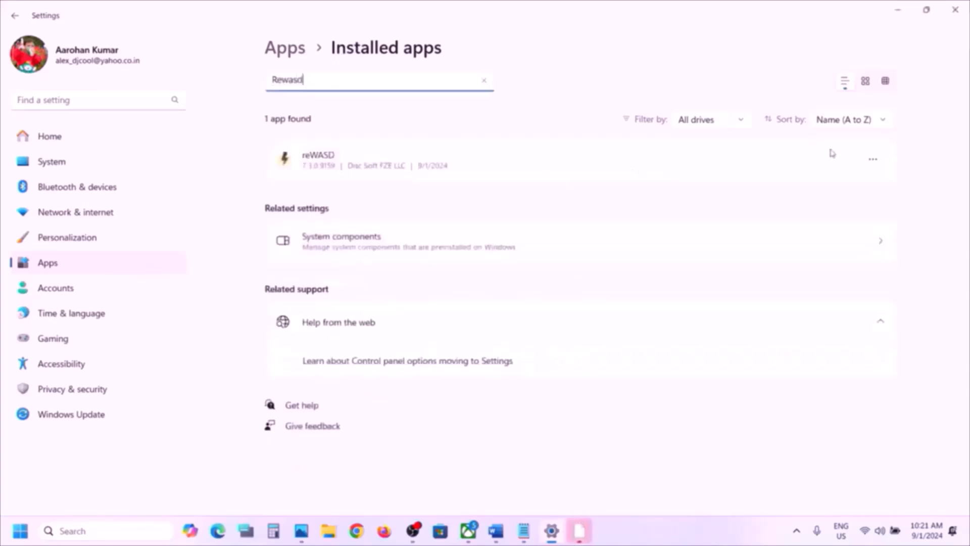
pyautogui.click(872, 159)
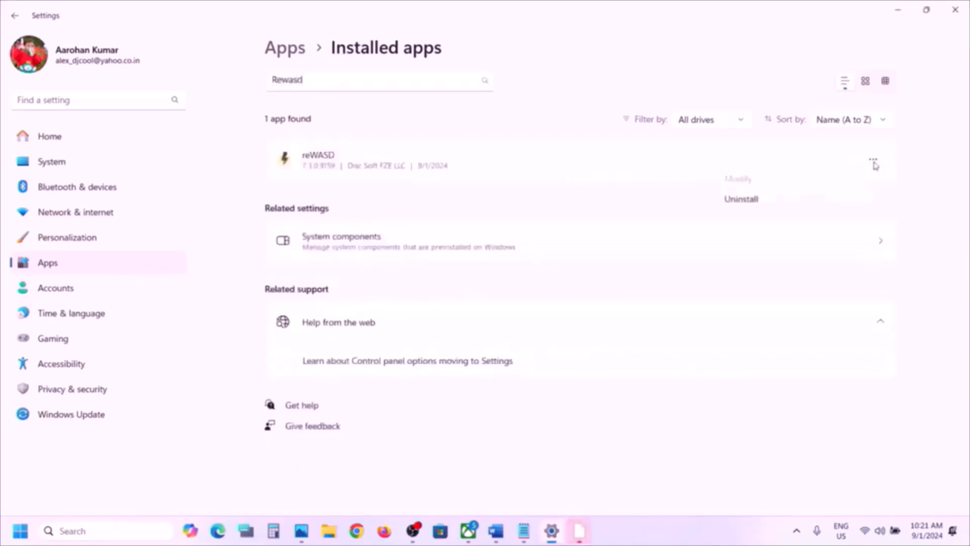
pyautogui.click(763, 207)
pyautogui.click(854, 230)
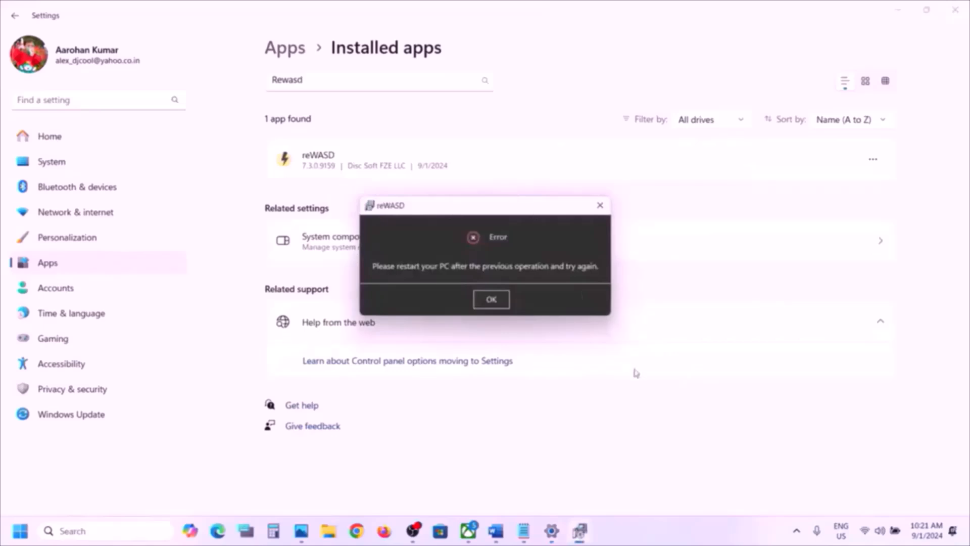
pyautogui.press('Return')
# - Check the restart options without restarting, leave reWASD installed, and return to the Word checklist
pyautogui.press('super')
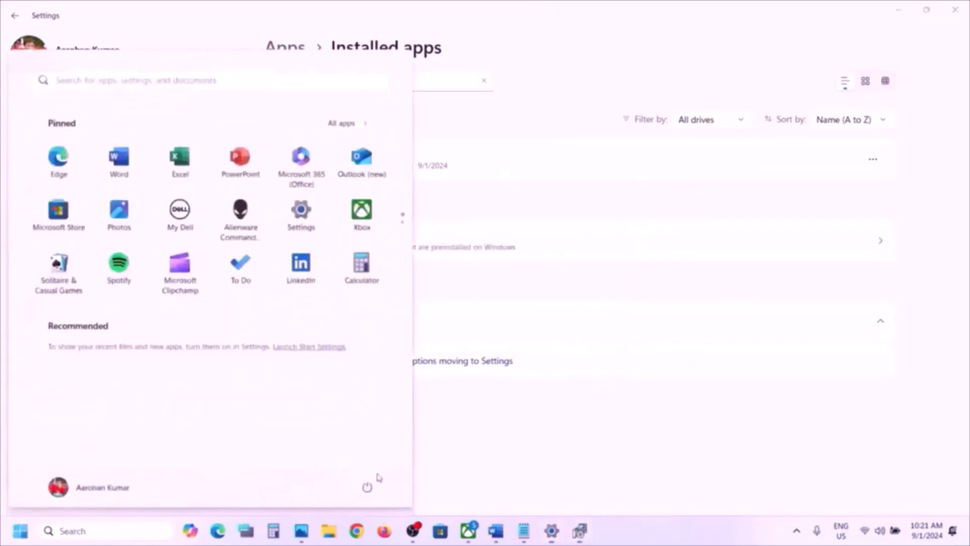
pyautogui.click(374, 482)
pyautogui.click(576, 452)
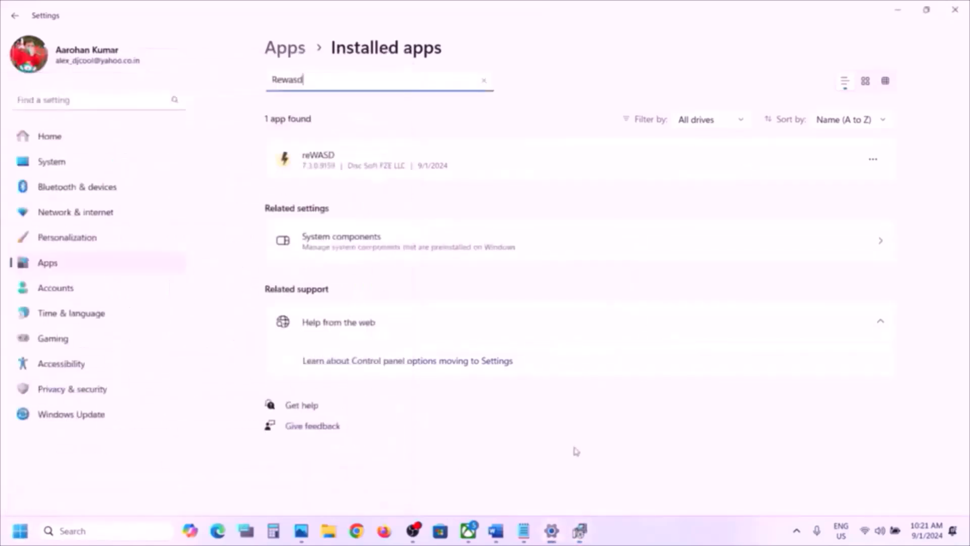
pyautogui.click(873, 159)
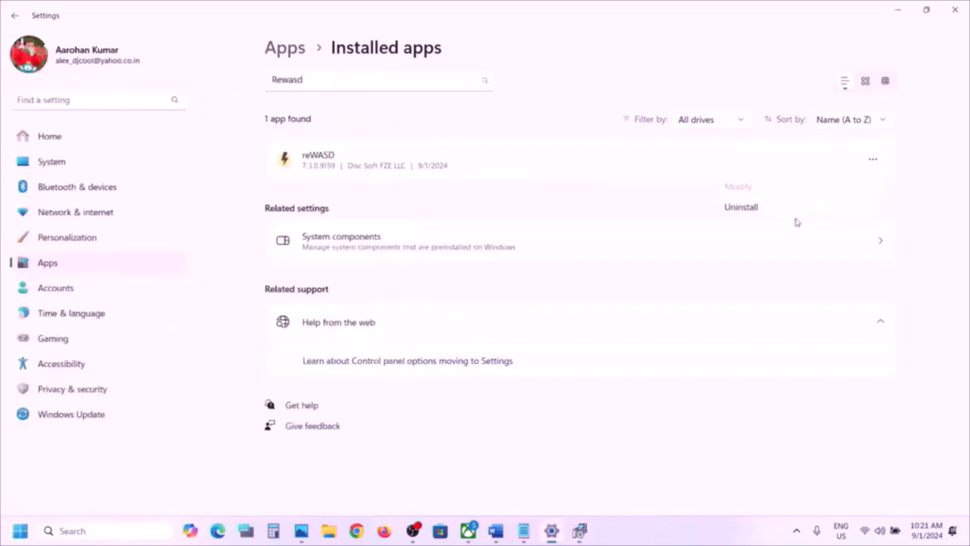
pyautogui.click(628, 488)
pyautogui.click(496, 531)
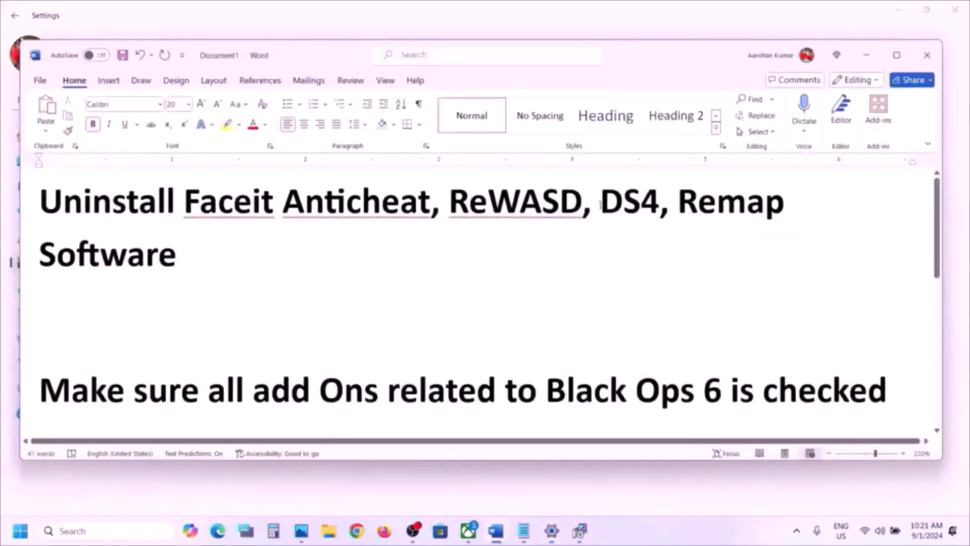
# - Mark DS4, Remap and the full list of apps to uninstall in the Word checklist
pyautogui.moveTo(600, 205); pyautogui.dragTo(660, 206)
pyautogui.click(797, 531)
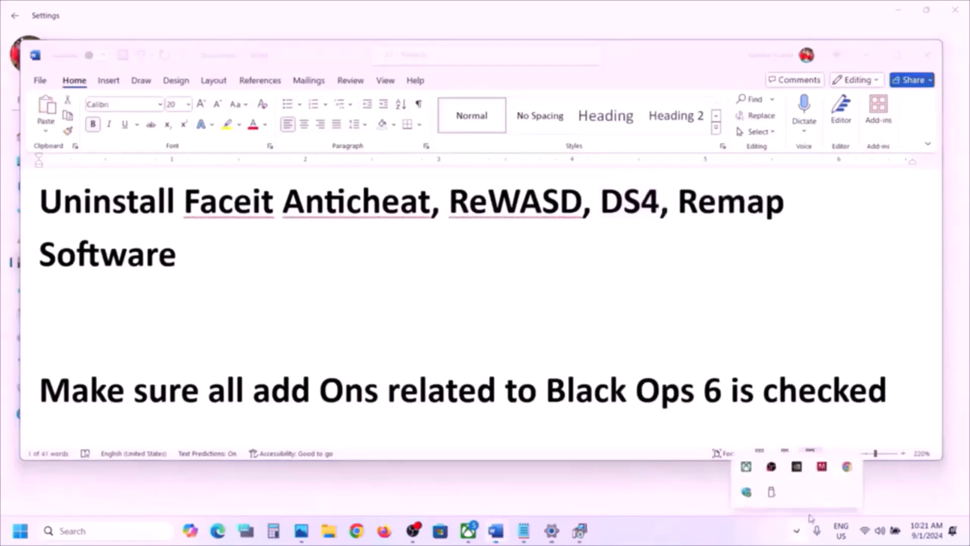
pyautogui.click(652, 534)
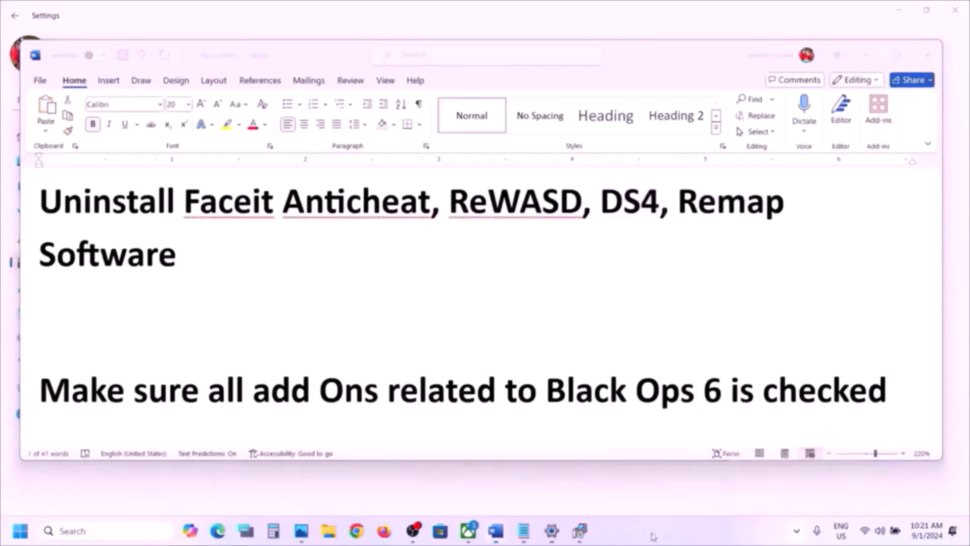
pyautogui.click(613, 214)
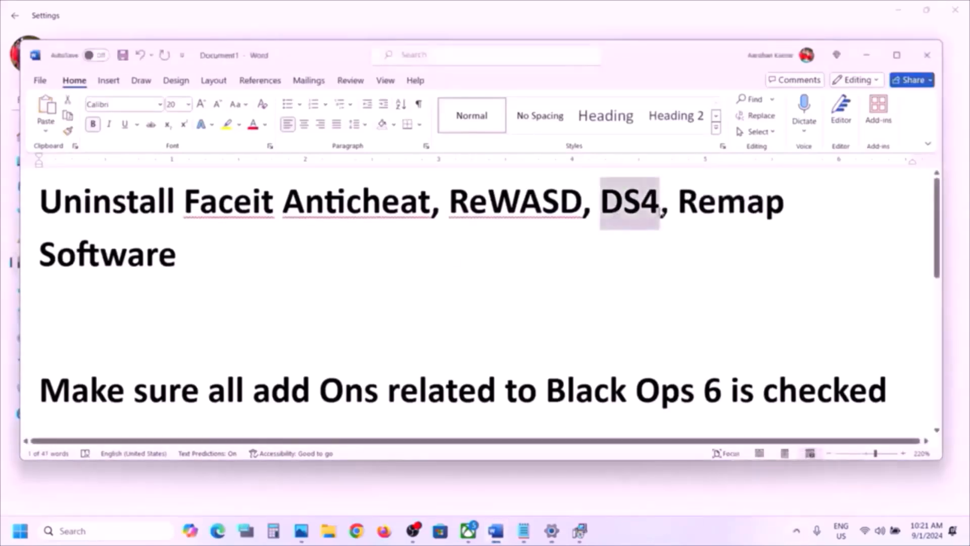
pyautogui.doubleClick(731, 202)
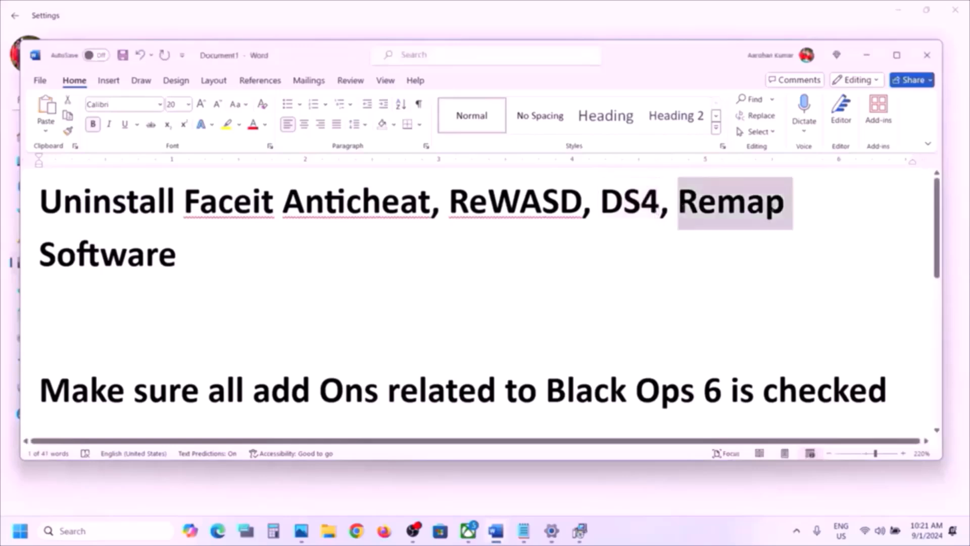
pyautogui.moveTo(225, 247); pyautogui.dragTo(185, 202)
# - Look at the restart option in the Start menu, then close it without restarting
pyautogui.click(647, 534)
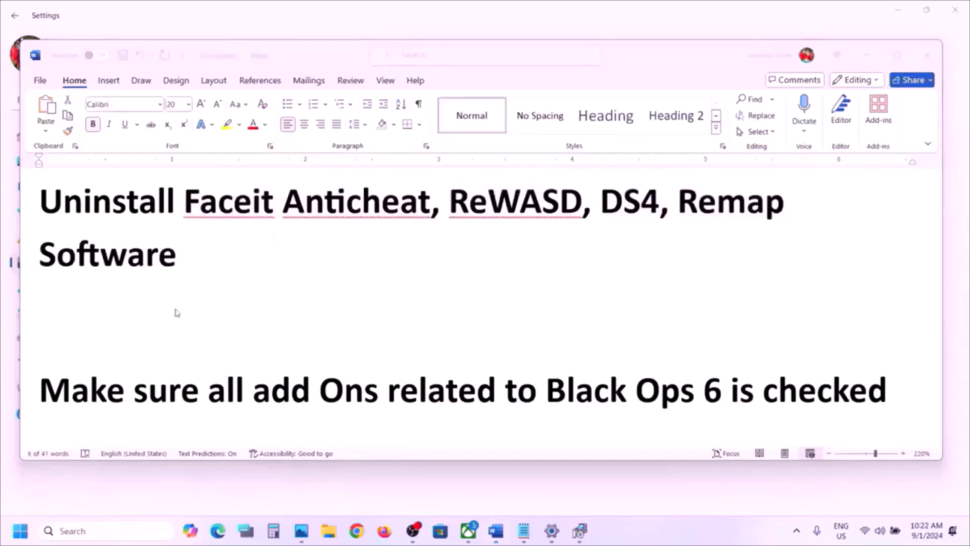
pyautogui.click(21, 530)
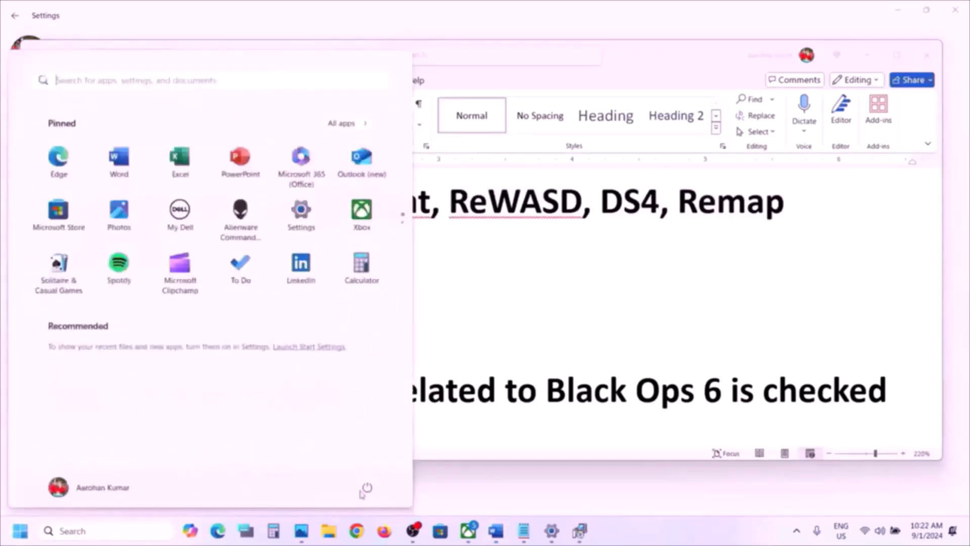
pyautogui.click(367, 488)
pyautogui.click(547, 368)
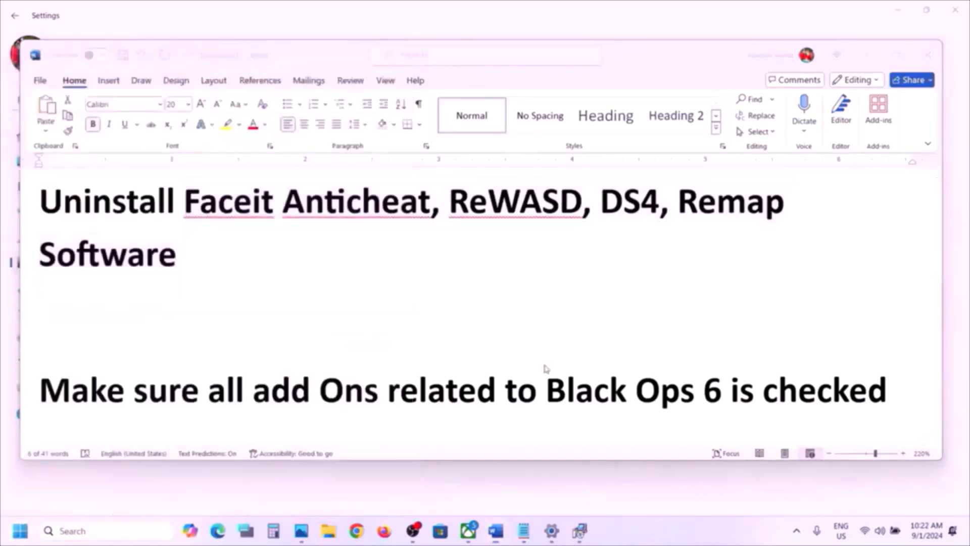
# - Mark the Black Ops 6 add-ons checklist item, then switch to the Xbox app
pyautogui.scroll(-3, 299, 373)
pyautogui.scroll(1, 299, 373)
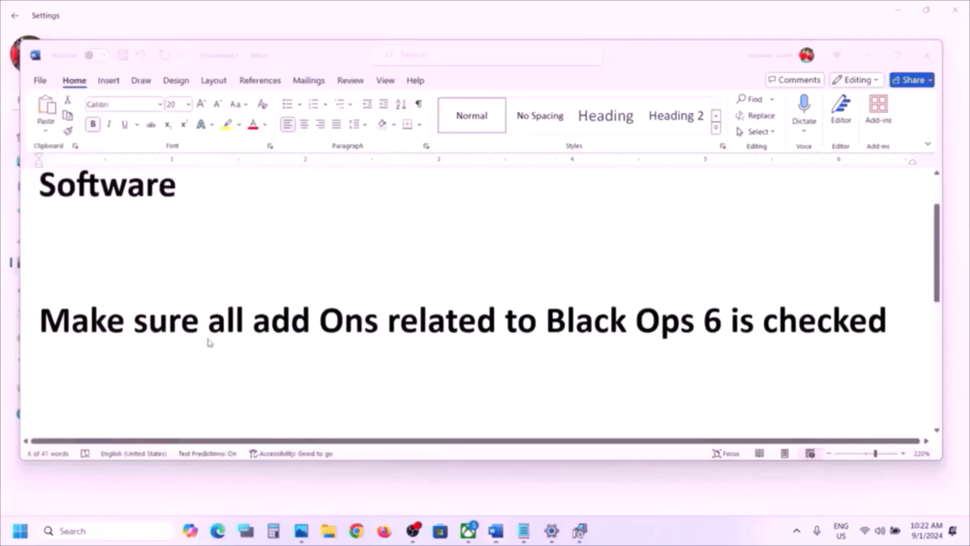
pyautogui.moveTo(219, 328); pyautogui.dragTo(798, 322)
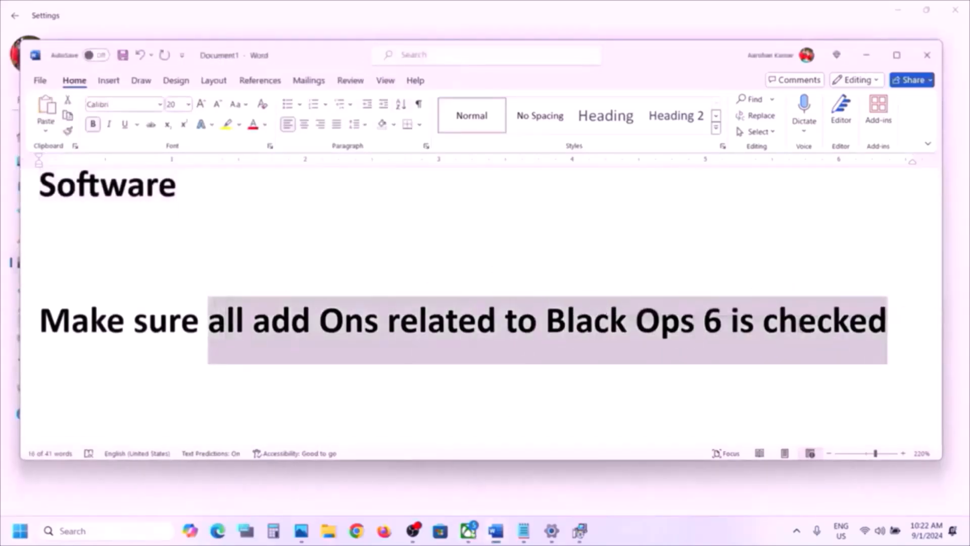
pyautogui.click(469, 530)
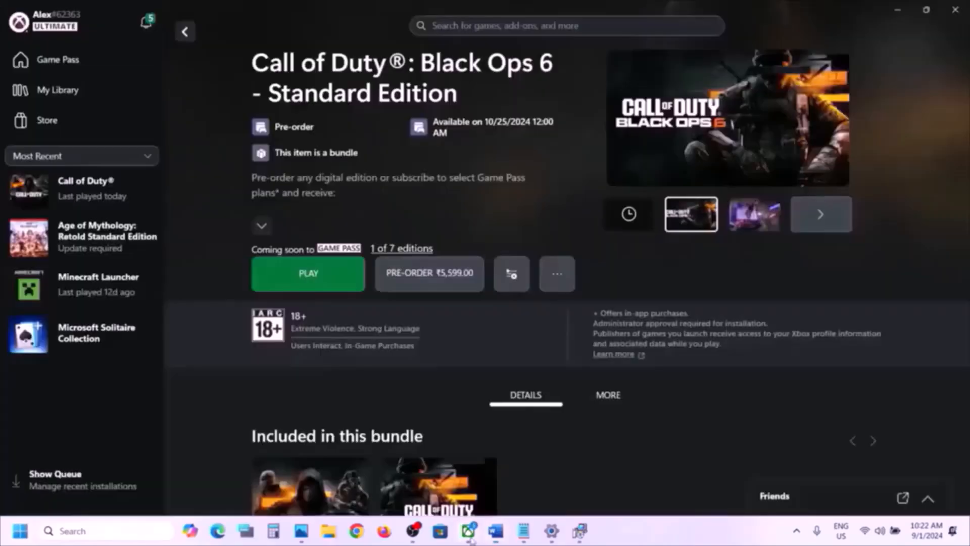
# - Open Call of Duty's Manage window, scroll through its installed add-ons, then close it
pyautogui.rightClick(100, 195)
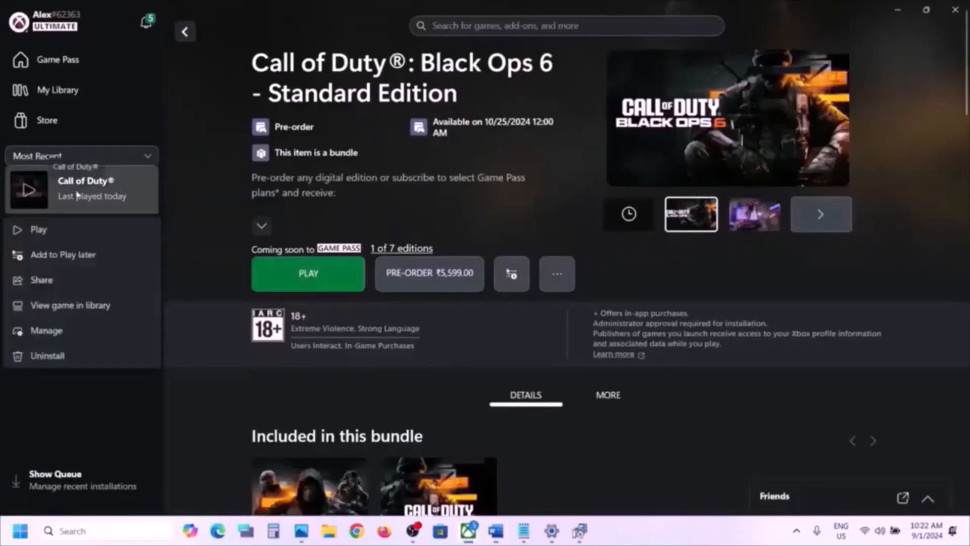
pyautogui.click(71, 329)
pyautogui.click(566, 131)
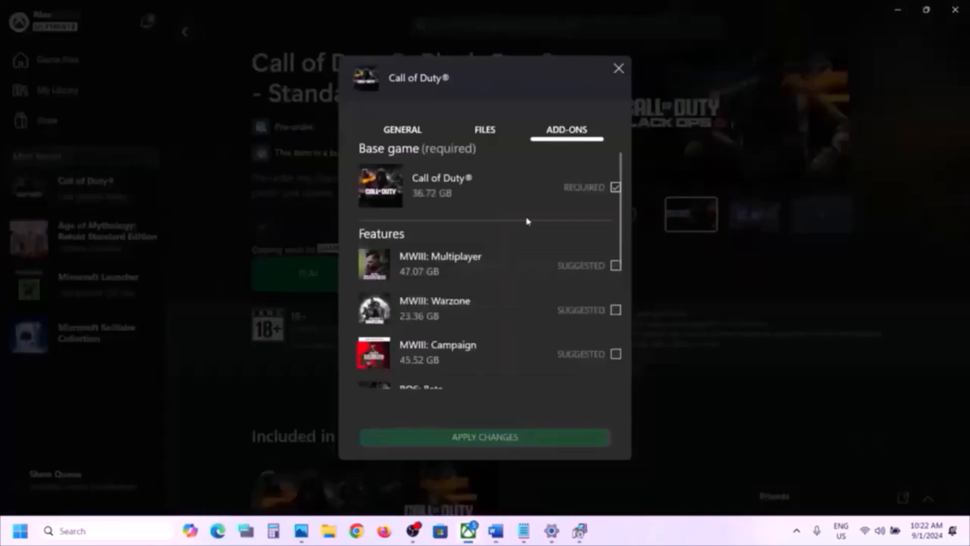
pyautogui.scroll(-1, 545, 281)
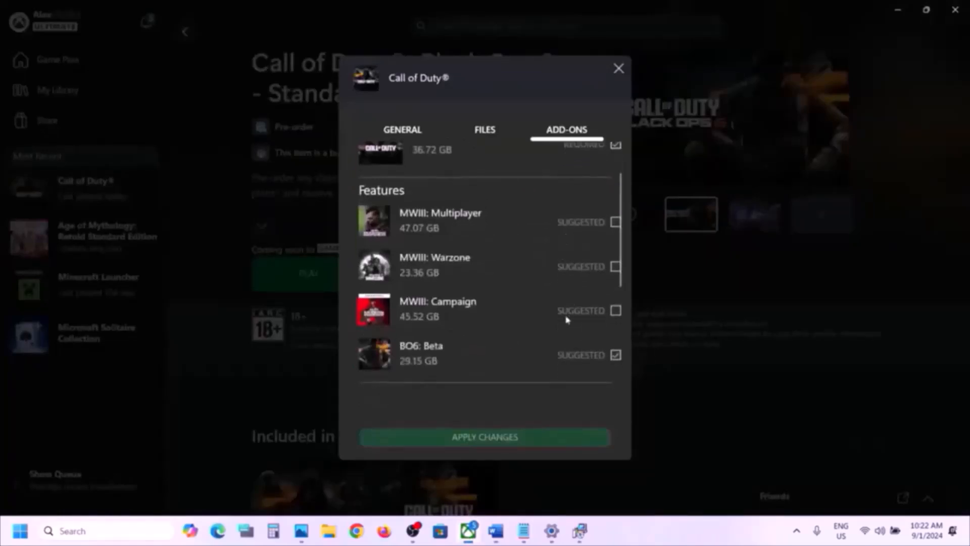
pyautogui.scroll(-2, 567, 320)
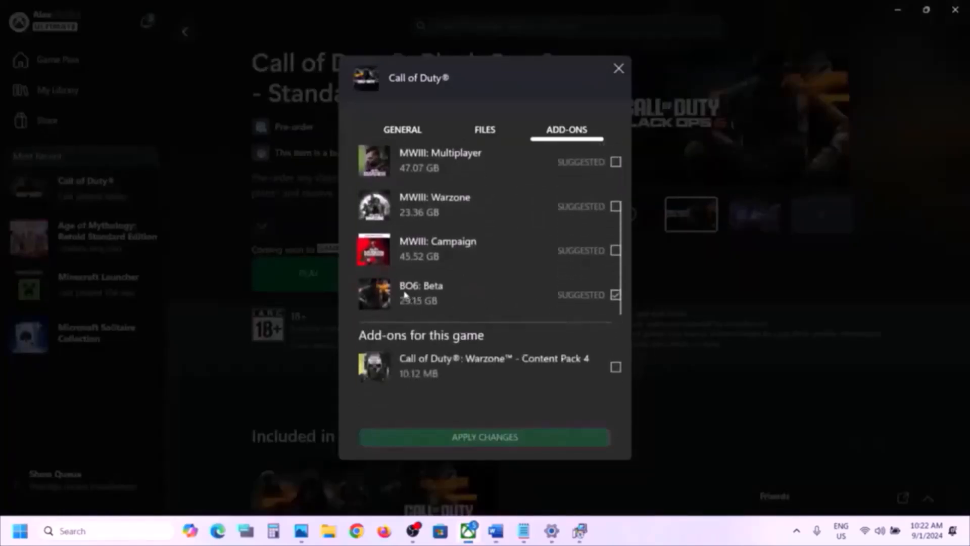
pyautogui.scroll(-3, 427, 294)
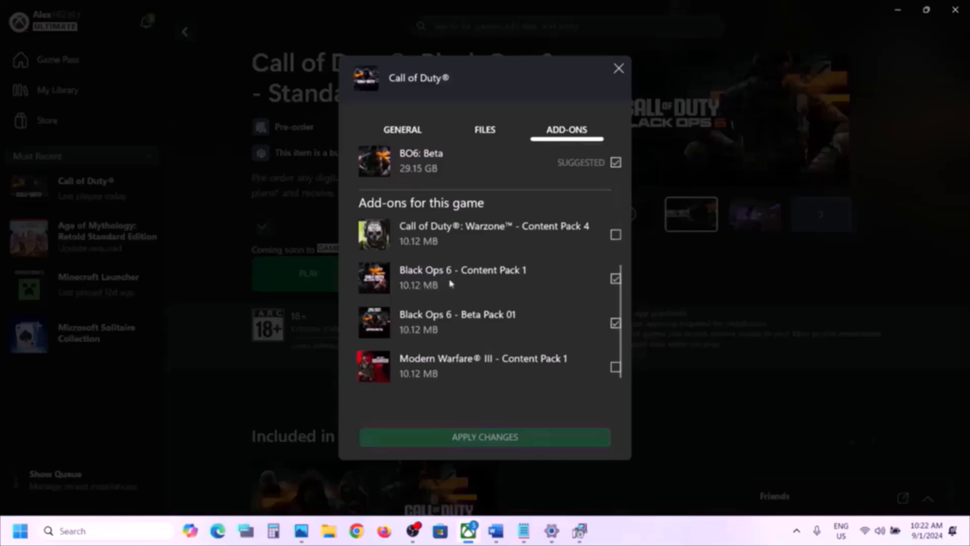
pyautogui.scroll(2, 454, 280)
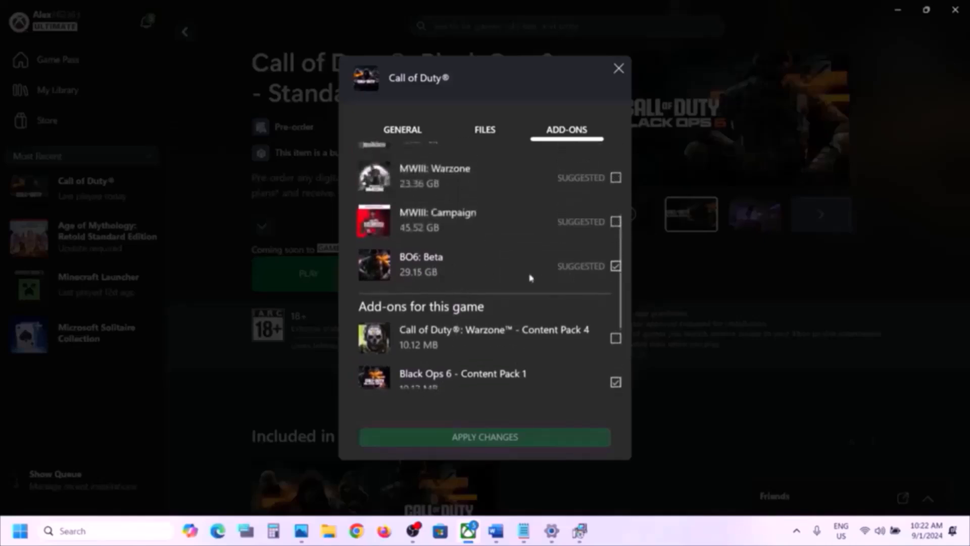
pyautogui.scroll(2, 533, 268)
pyautogui.scroll(-4, 549, 309)
pyautogui.scroll(1, 548, 307)
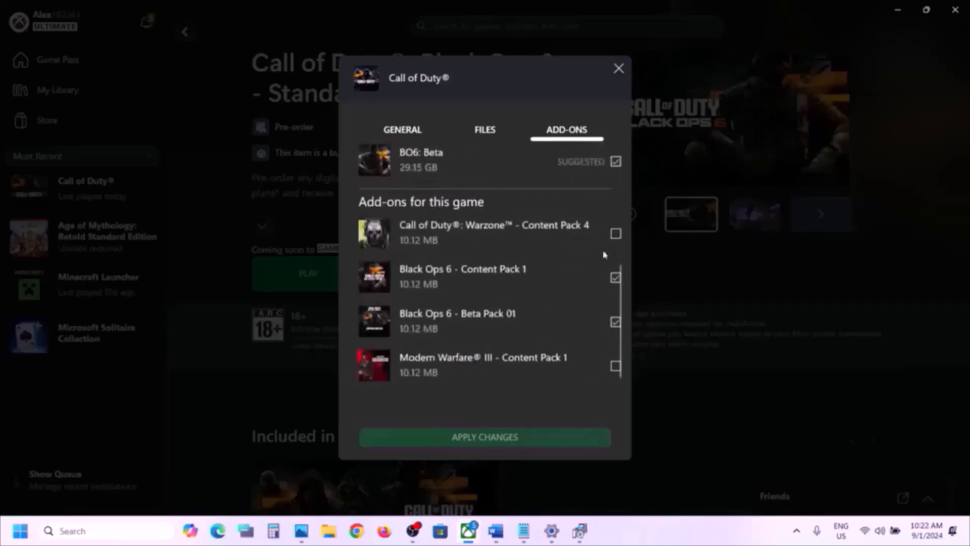
pyautogui.click(619, 68)
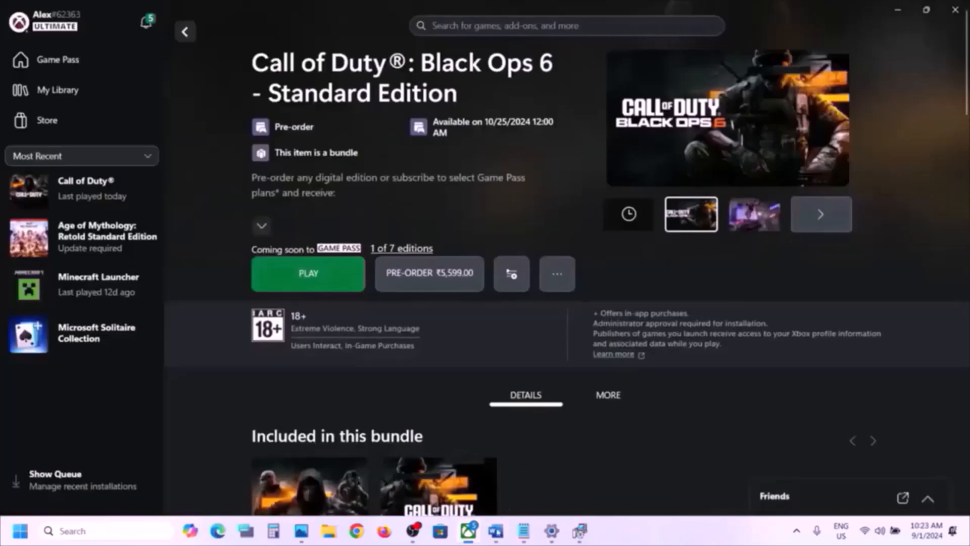
pyautogui.click(496, 530)
pyautogui.scroll(-3, 375, 373)
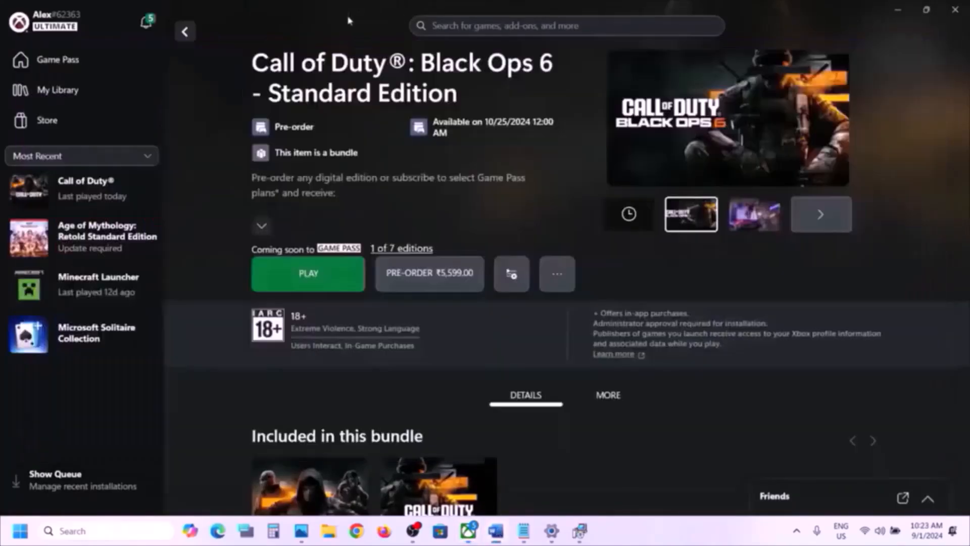
pyautogui.hotkey('alt', 'Tab')
pyautogui.rightClick(112, 197)
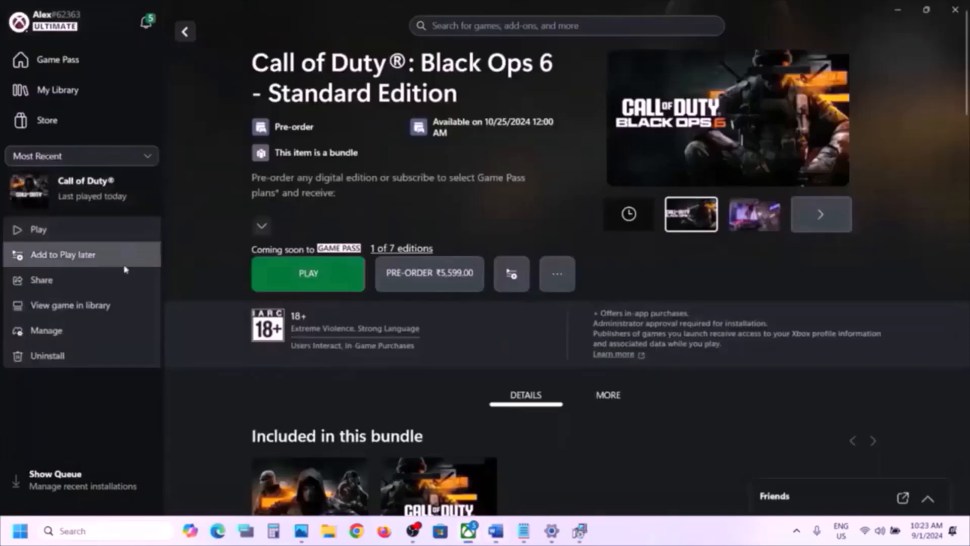
pyautogui.click(56, 340)
pyautogui.click(558, 135)
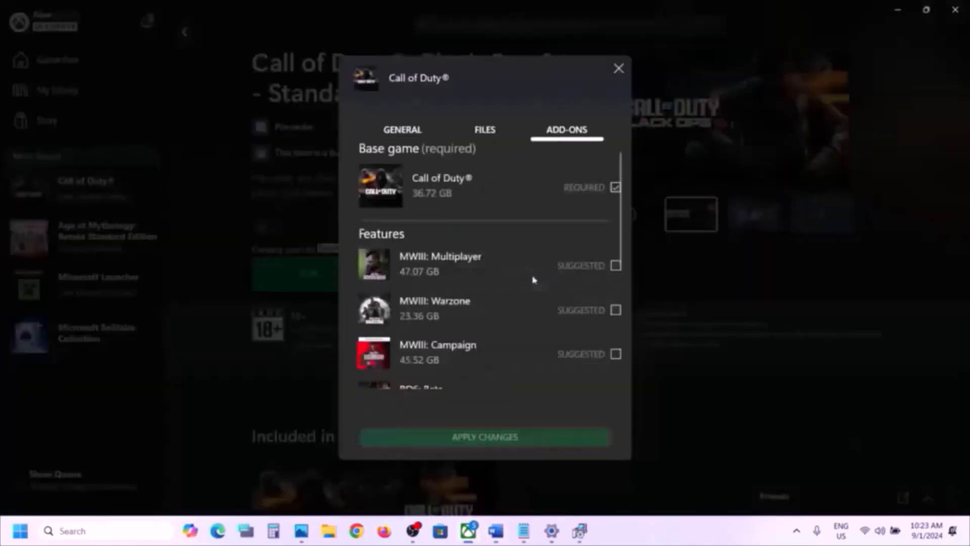
pyautogui.scroll(-2, 533, 278)
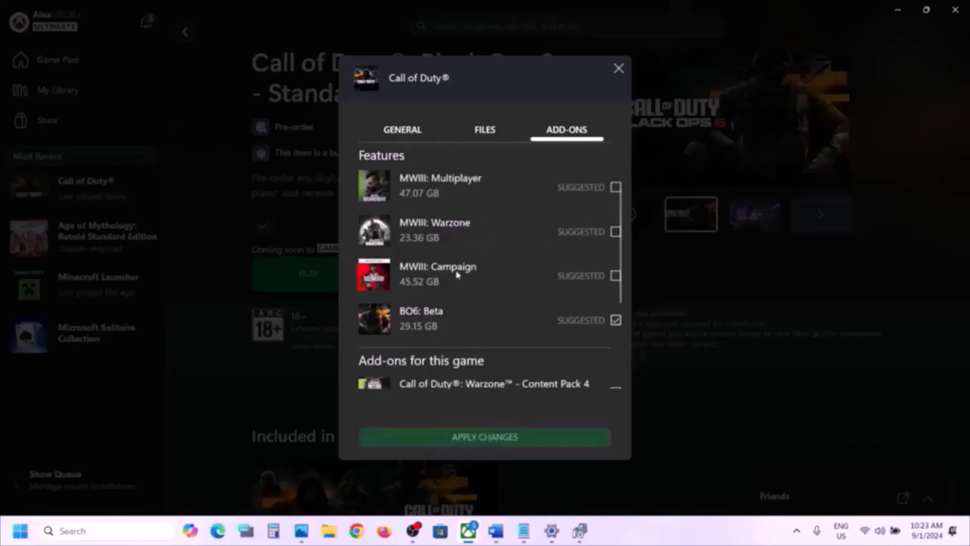
pyautogui.scroll(-2, 536, 281)
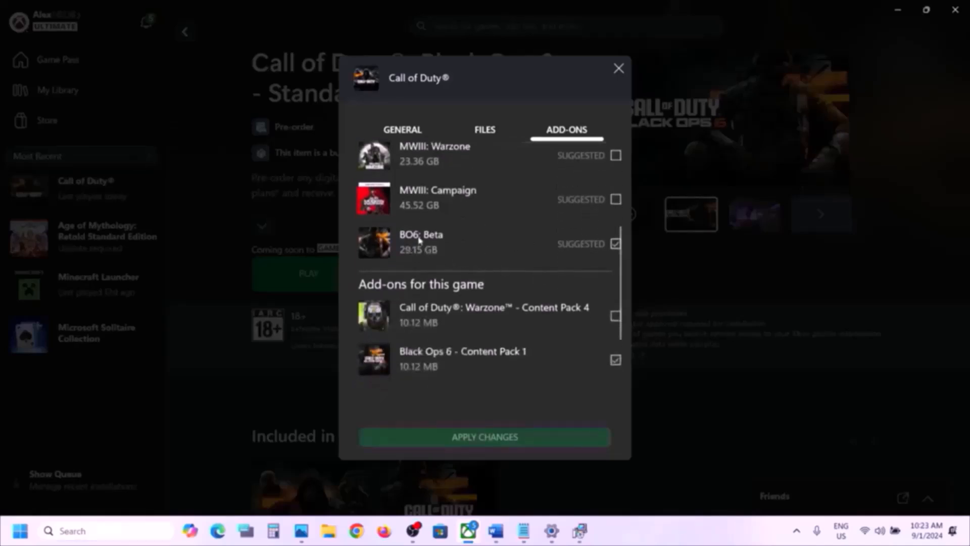
pyautogui.scroll(-2, 441, 268)
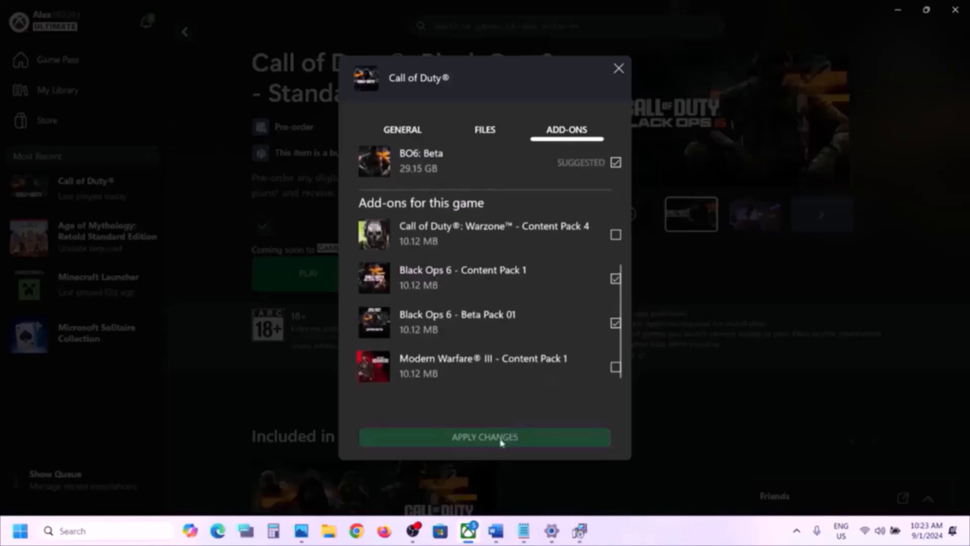
pyautogui.click(618, 68)
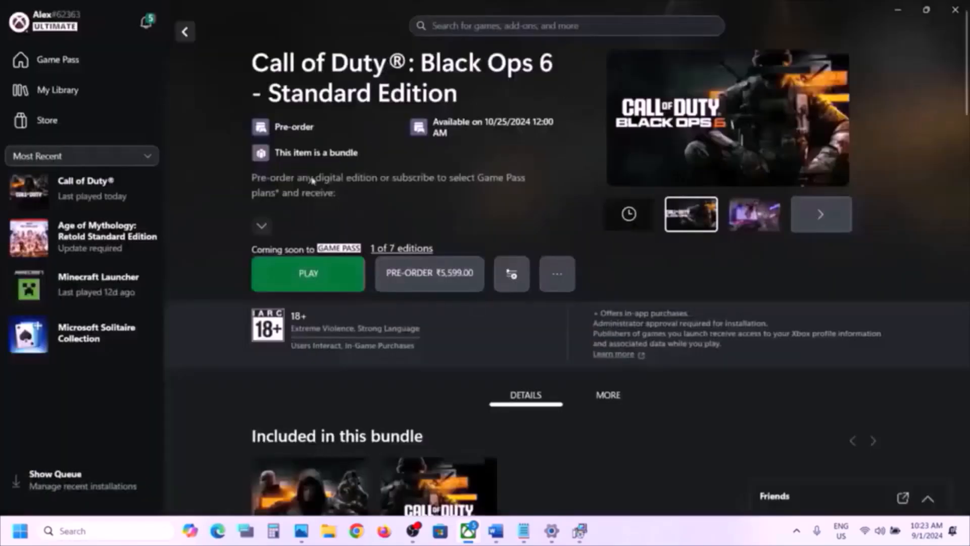
pyautogui.click(500, 535)
pyautogui.scroll(-5, 329, 303)
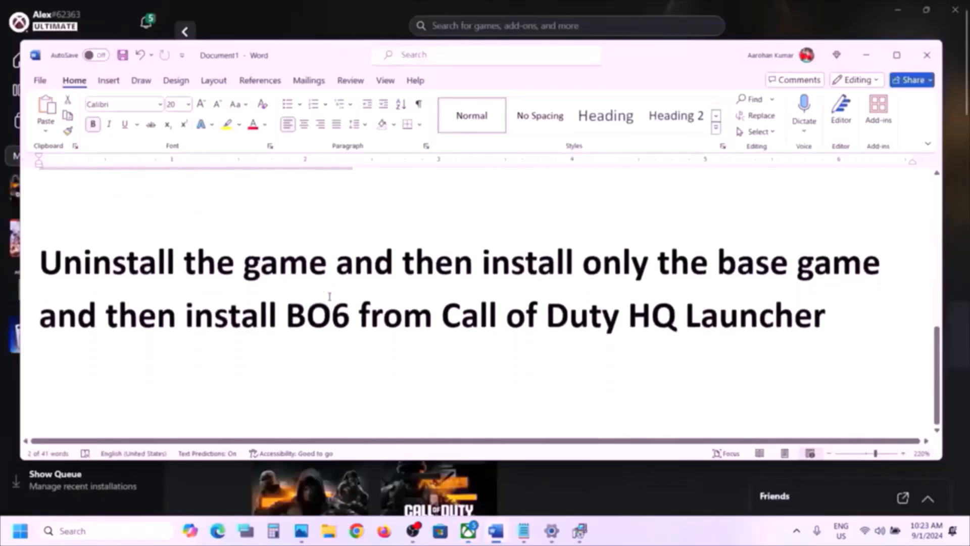
pyautogui.moveTo(77, 259); pyautogui.dragTo(651, 329)
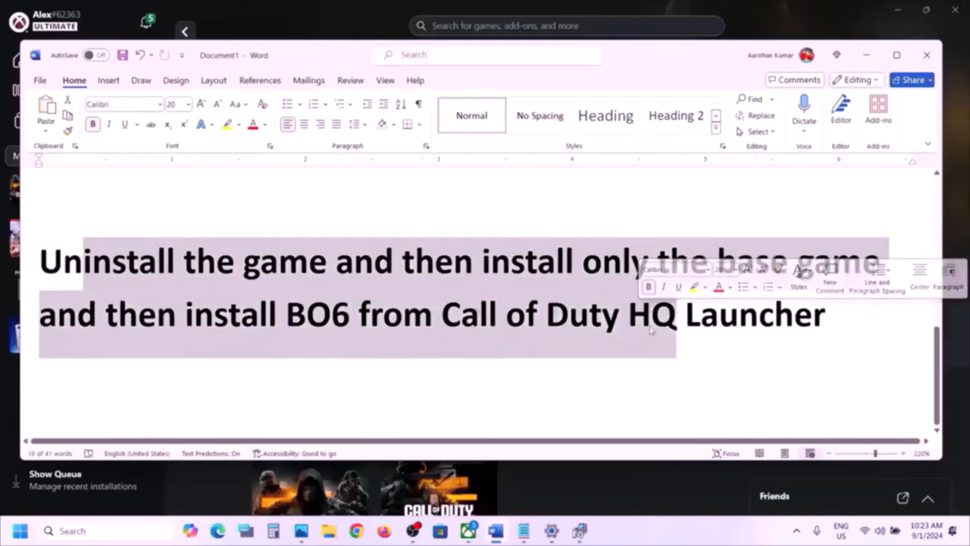
pyautogui.click(867, 56)
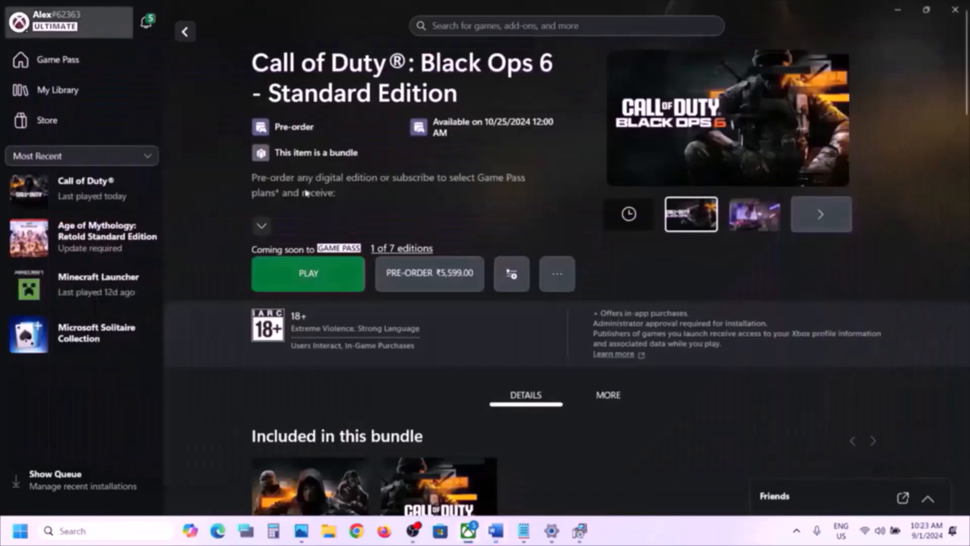
# - Uninstall Call of Duty from the sidebar's context menu and confirm the removal
pyautogui.rightClick(73, 196)
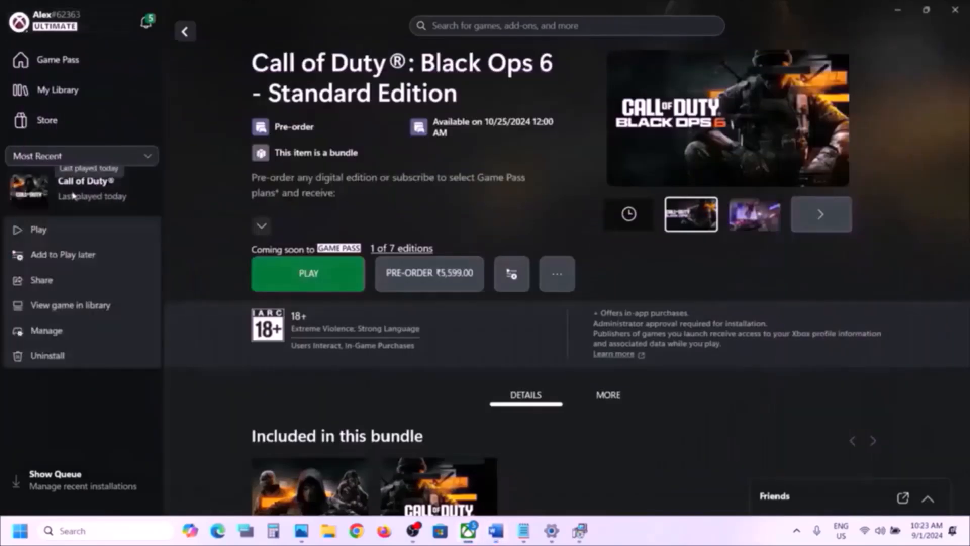
pyautogui.click(51, 357)
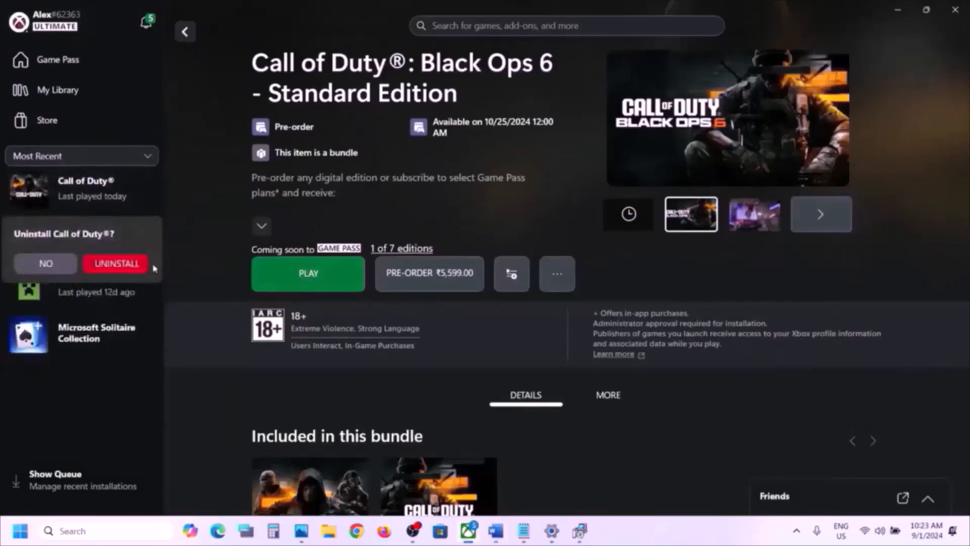
pyautogui.click(136, 263)
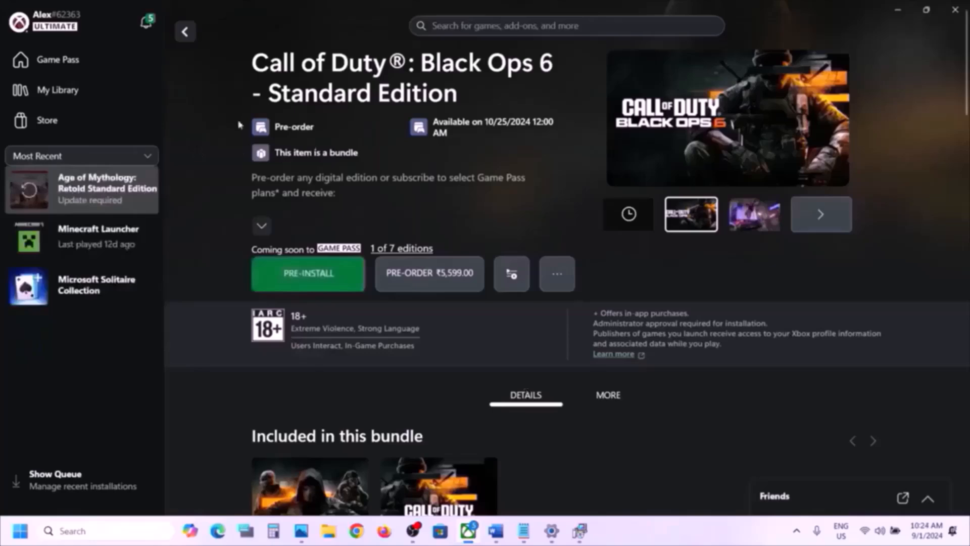
# - Look at the Windows power options, then close the Start menu without restarting
pyautogui.click(21, 531)
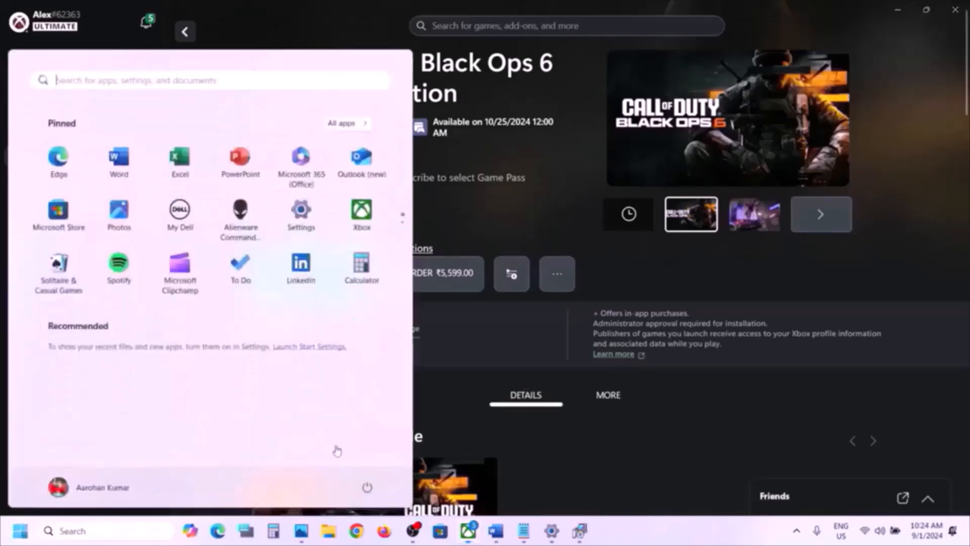
pyautogui.click(366, 487)
pyautogui.press('Escape')
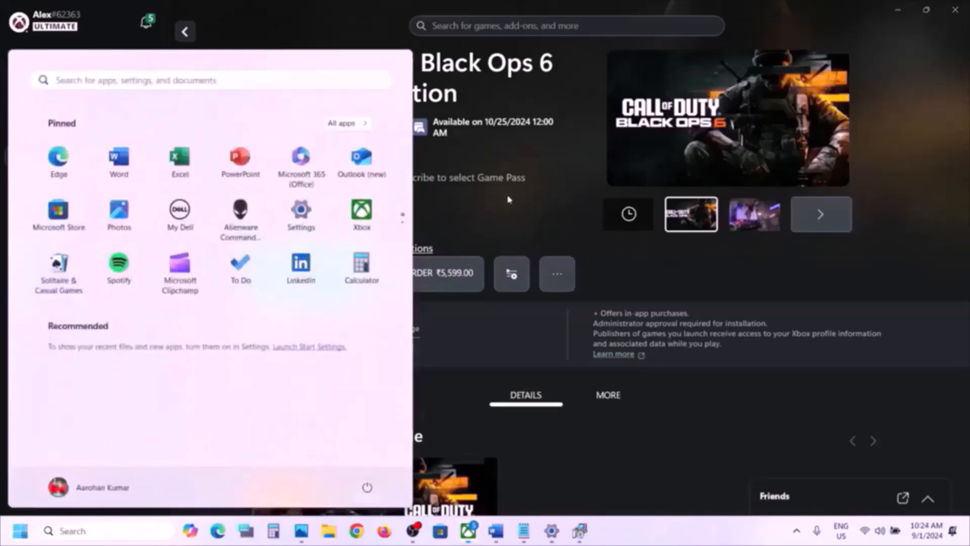
pyautogui.press('Escape')
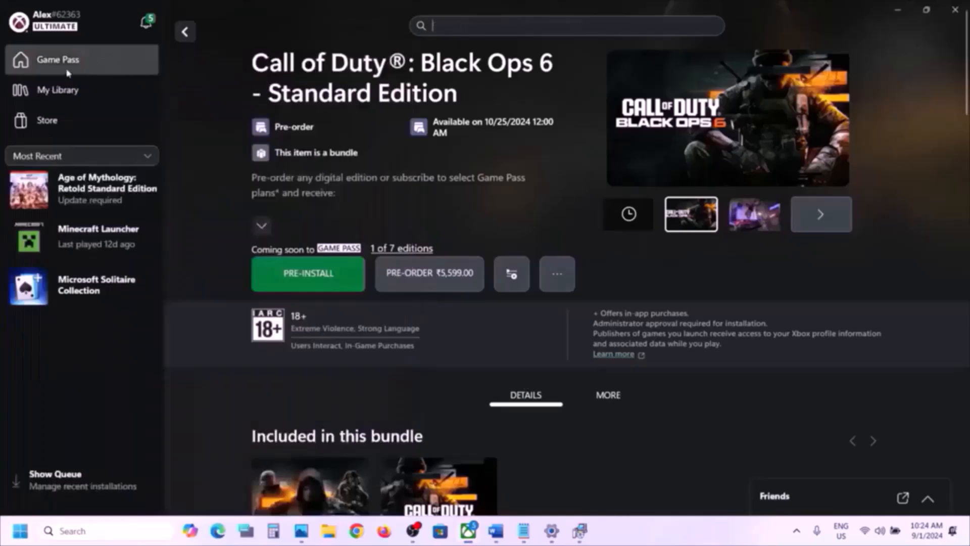
# - Search Game Pass for 'call of duty', open its product page and choose Install
pyautogui.click(60, 61)
pyautogui.click(446, 26)
pyautogui.write('ca')
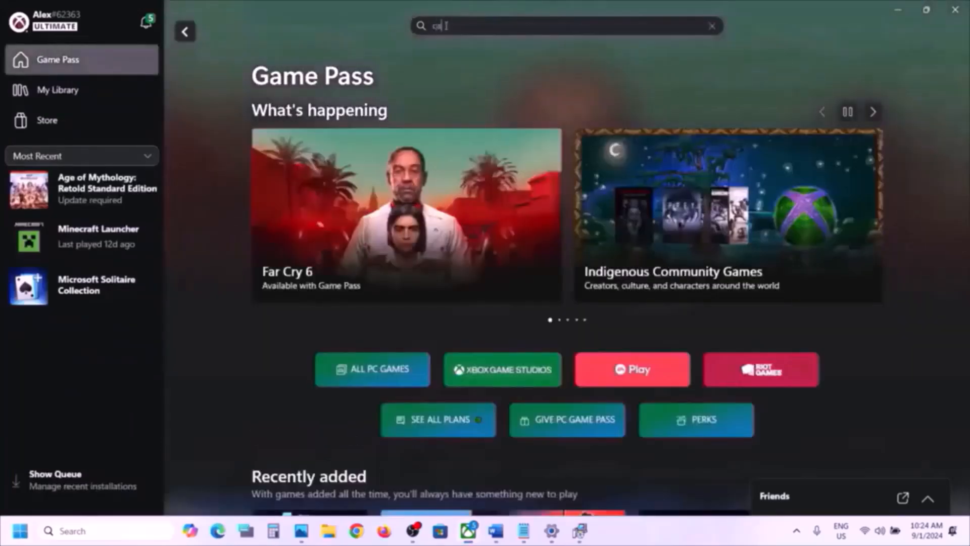
pyautogui.write('ll of duty')
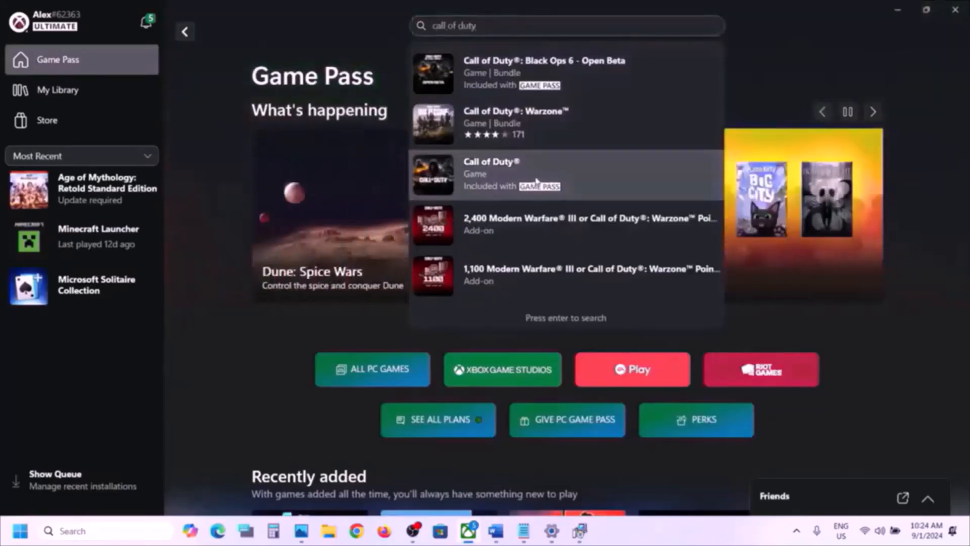
pyautogui.click(495, 186)
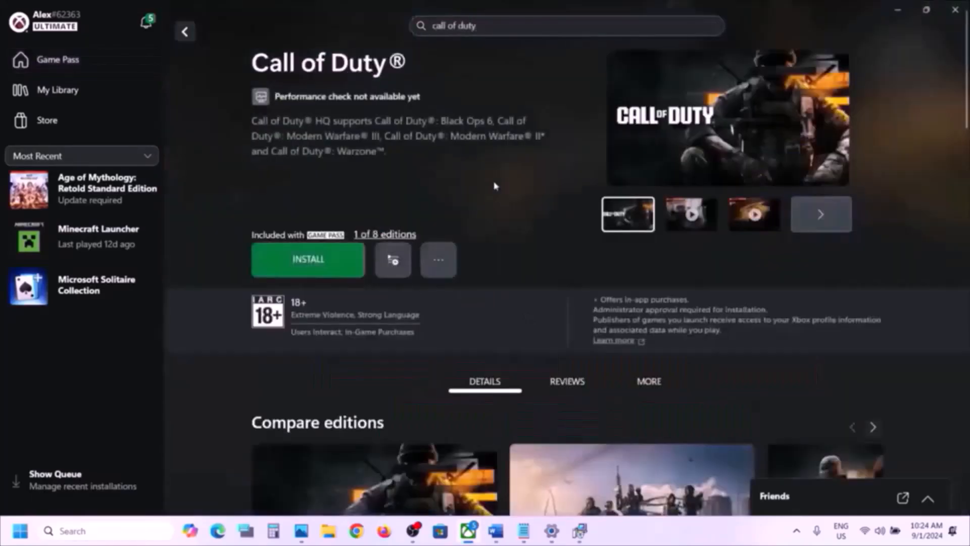
pyautogui.click(337, 264)
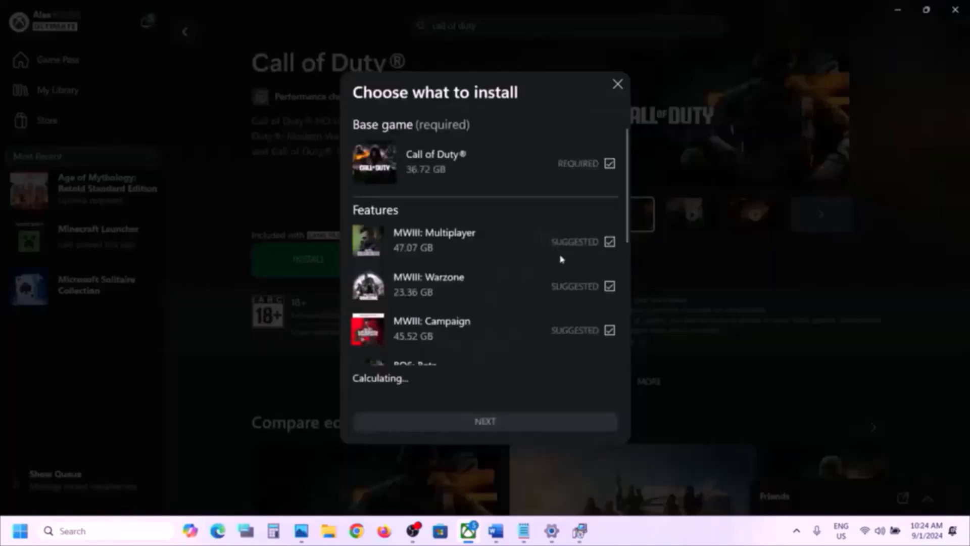
# - Leave MWIII Multiplayer, Campaign, Warzone and BO6 Beta out of the Call of Duty install
pyautogui.scroll(-2, 560, 258)
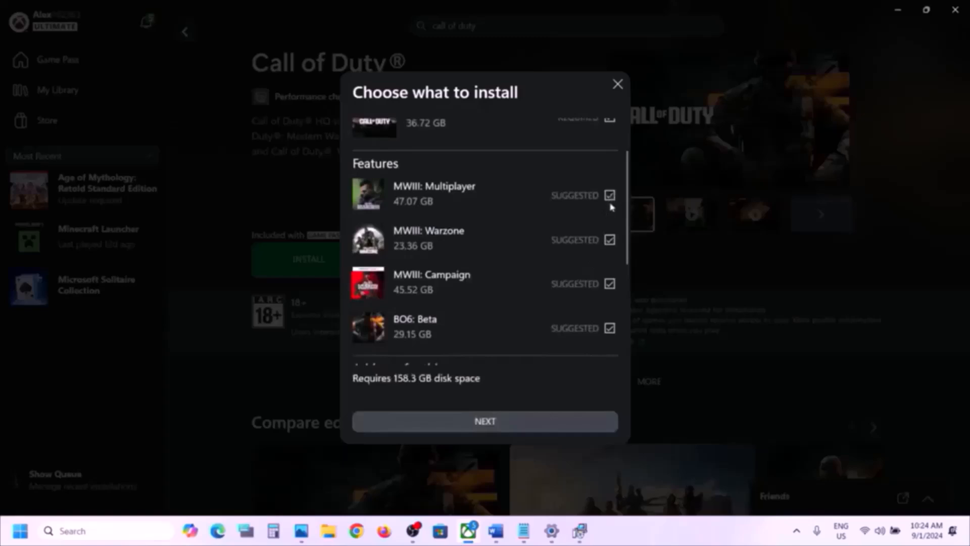
pyautogui.click(610, 196)
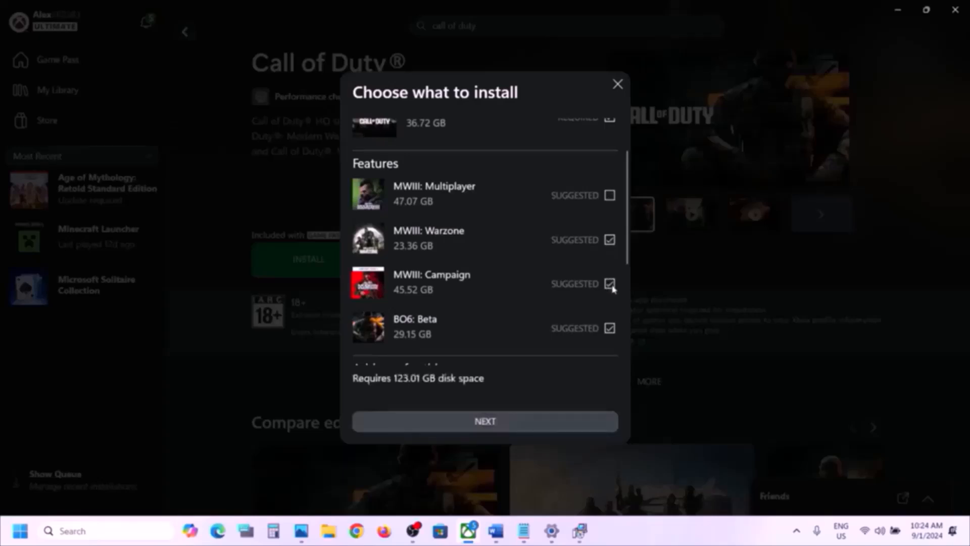
pyautogui.click(611, 284)
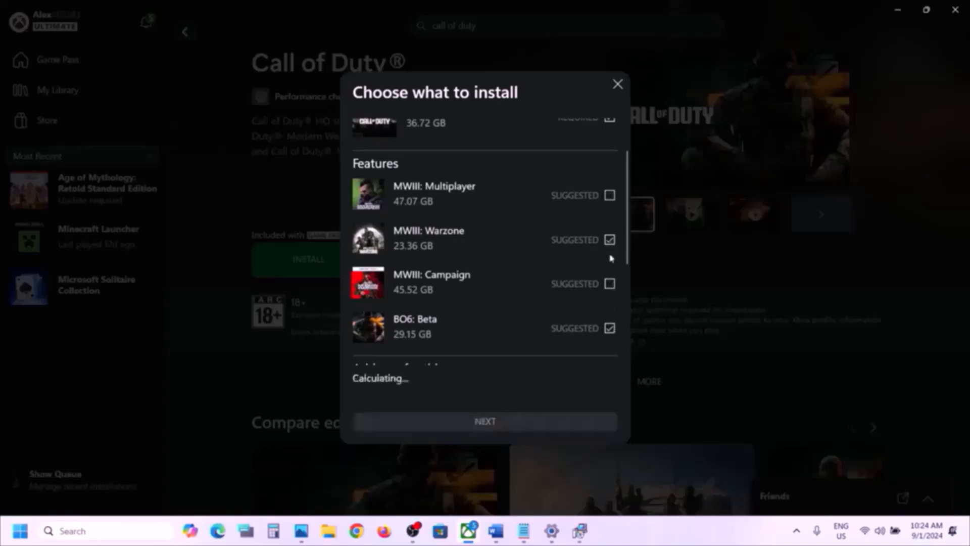
pyautogui.click(609, 239)
pyautogui.click(610, 328)
# - Keep C:\XboxGames as the location and install the 36.72 GB Call of Duty base game
pyautogui.scroll(-4, 596, 283)
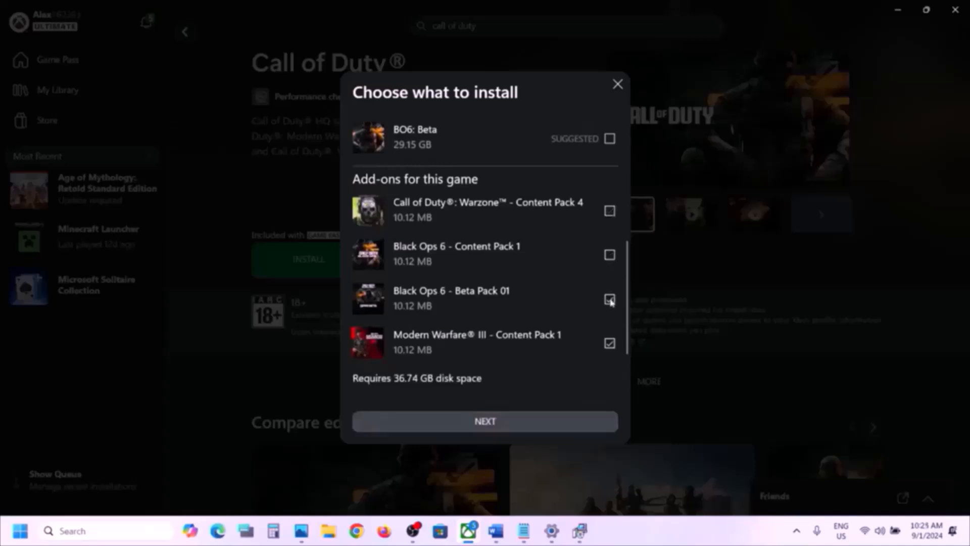
pyautogui.scroll(-1, 602, 329)
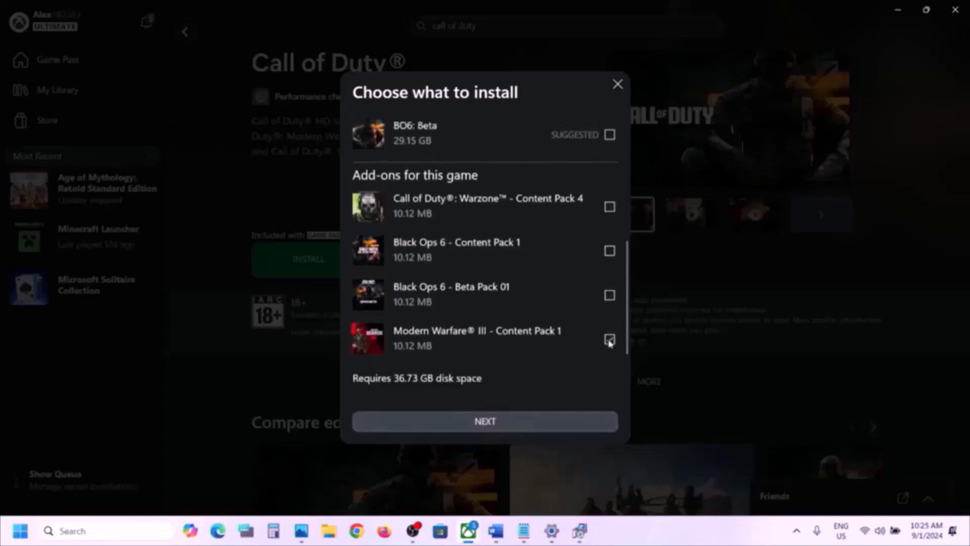
pyautogui.scroll(-1, 548, 308)
pyautogui.scroll(3, 548, 308)
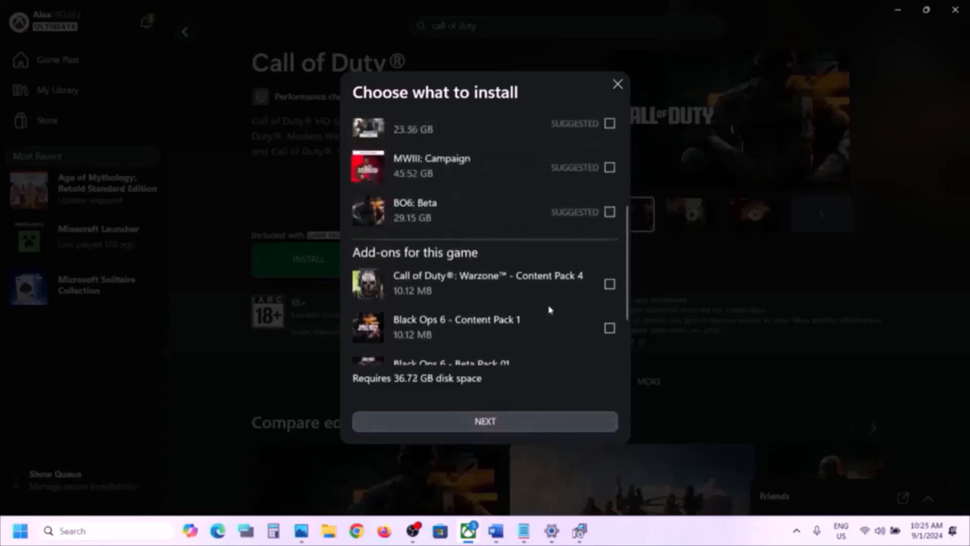
pyautogui.scroll(-2, 550, 309)
pyautogui.scroll(5, 550, 309)
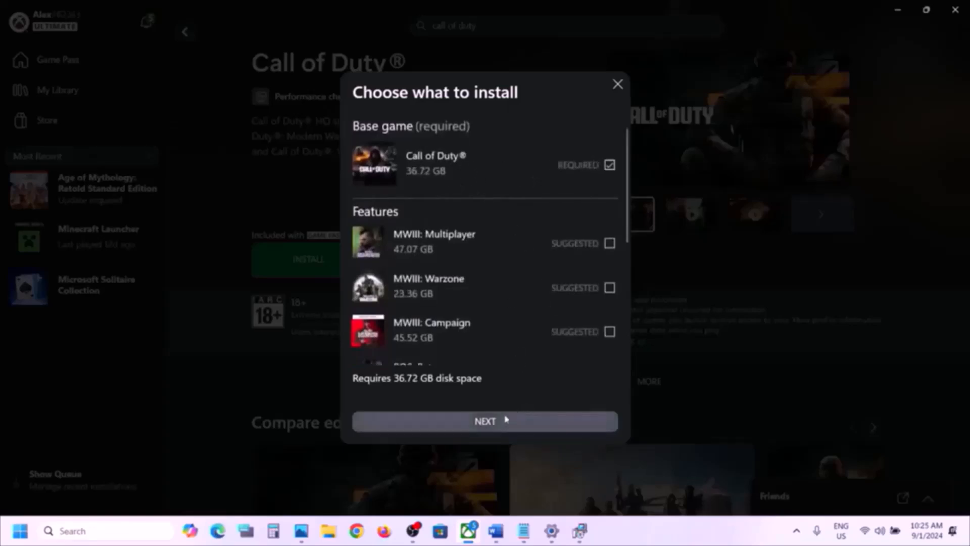
pyautogui.click(494, 426)
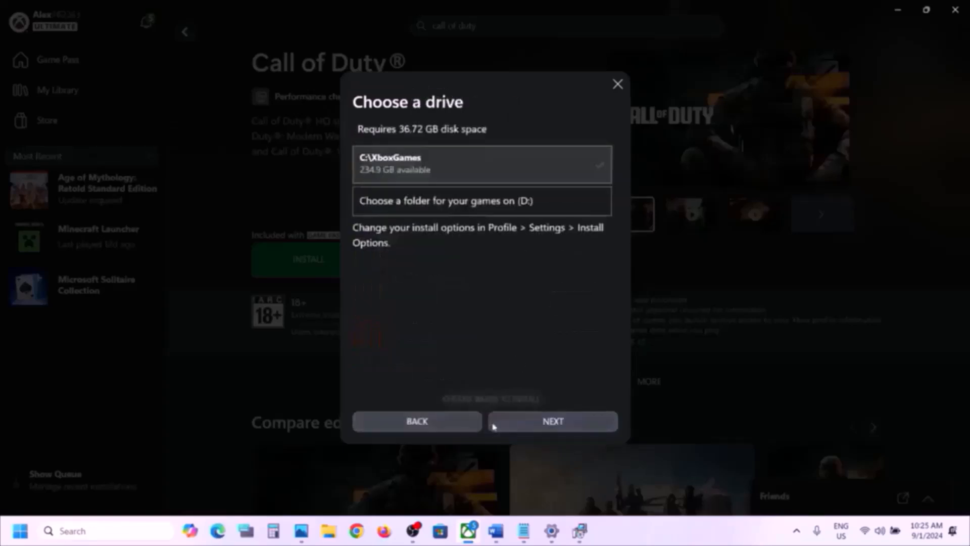
pyautogui.click(541, 423)
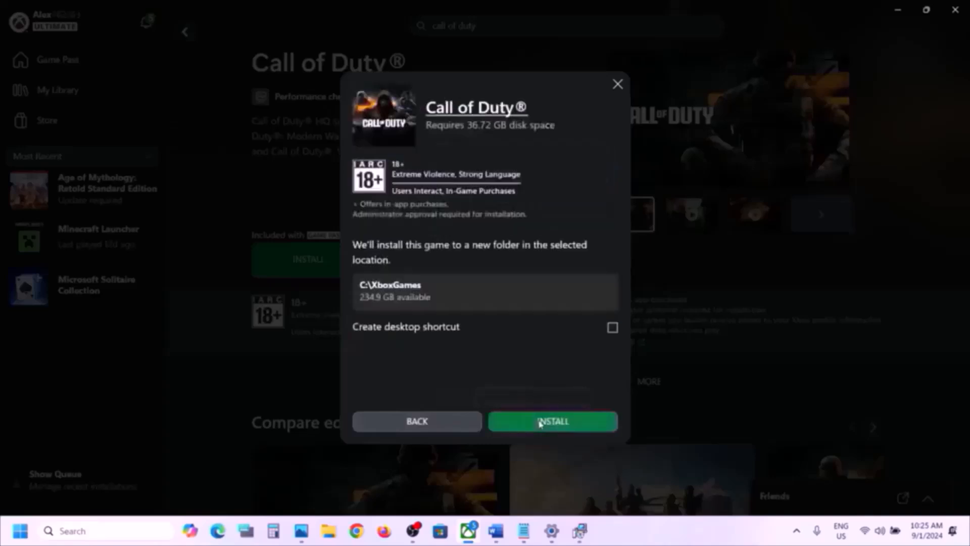
pyautogui.click(558, 423)
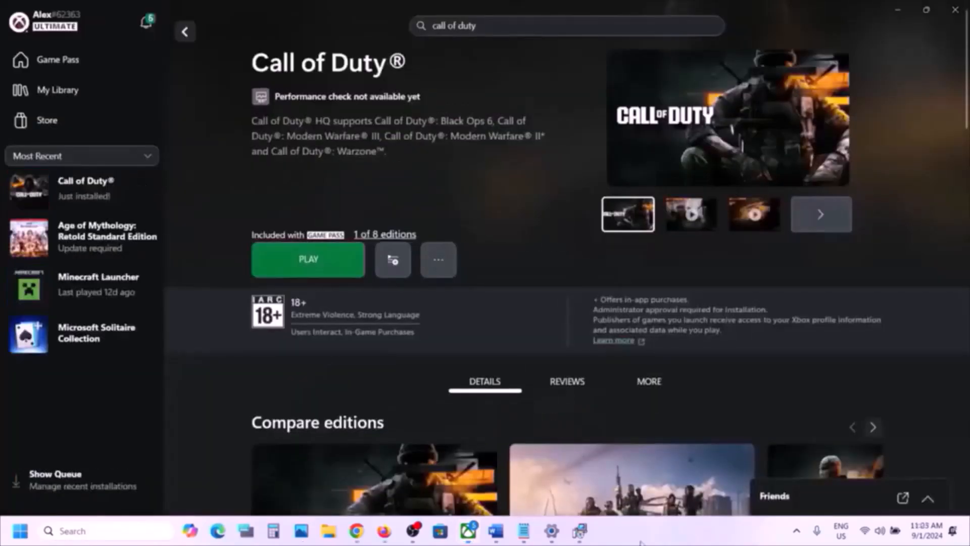
# - Launch Call of Duty, select Black Ops 6, and go to Manage Files from its Install Multiplayer dialog
pyautogui.click(326, 260)
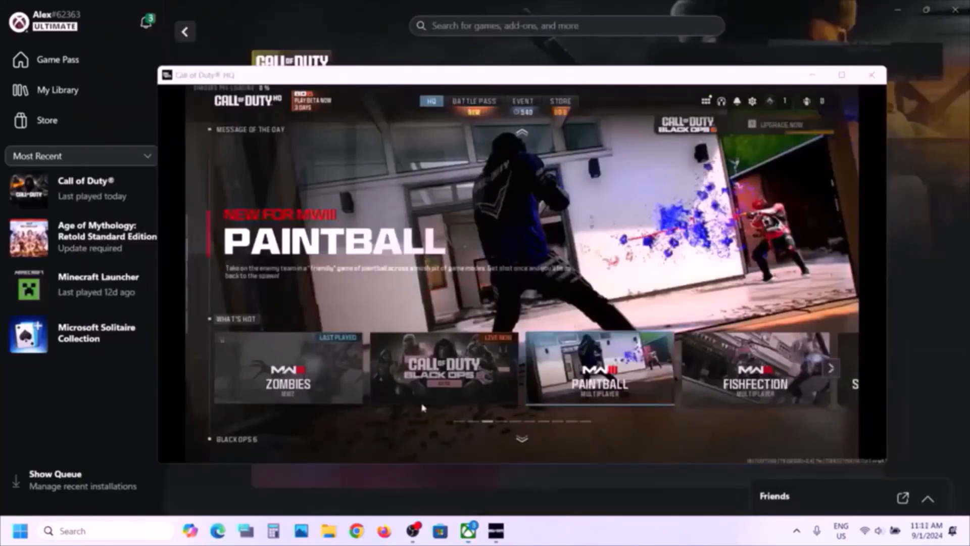
pyautogui.click(434, 369)
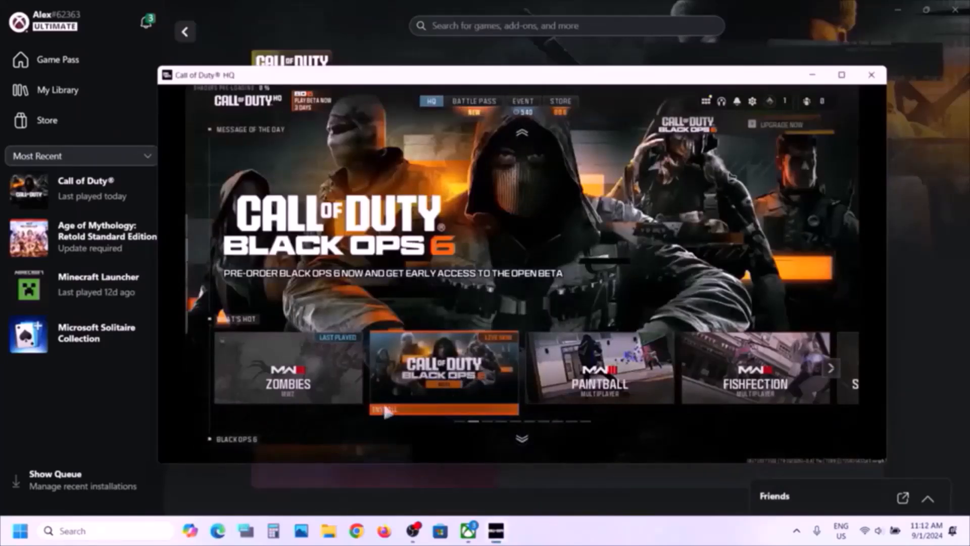
pyautogui.click(430, 410)
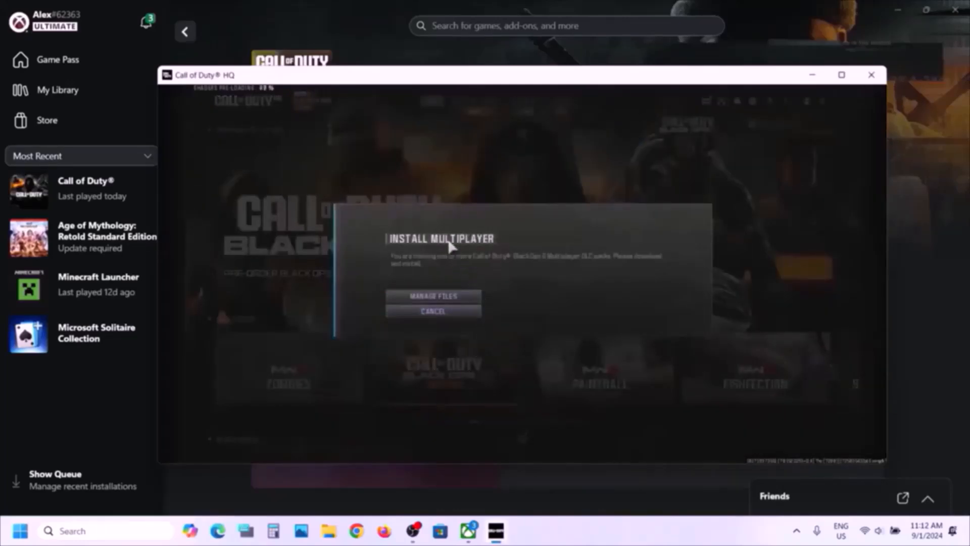
pyautogui.click(430, 296)
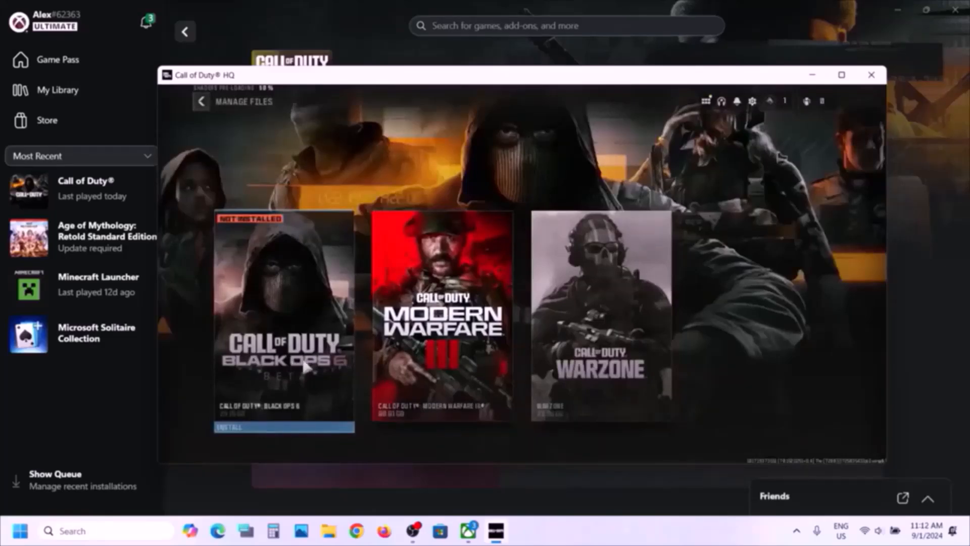
# - Install the Black Ops 6 beta, confirm the notice, and approve the 31.0GB Call of Duty update
pyautogui.click(306, 367)
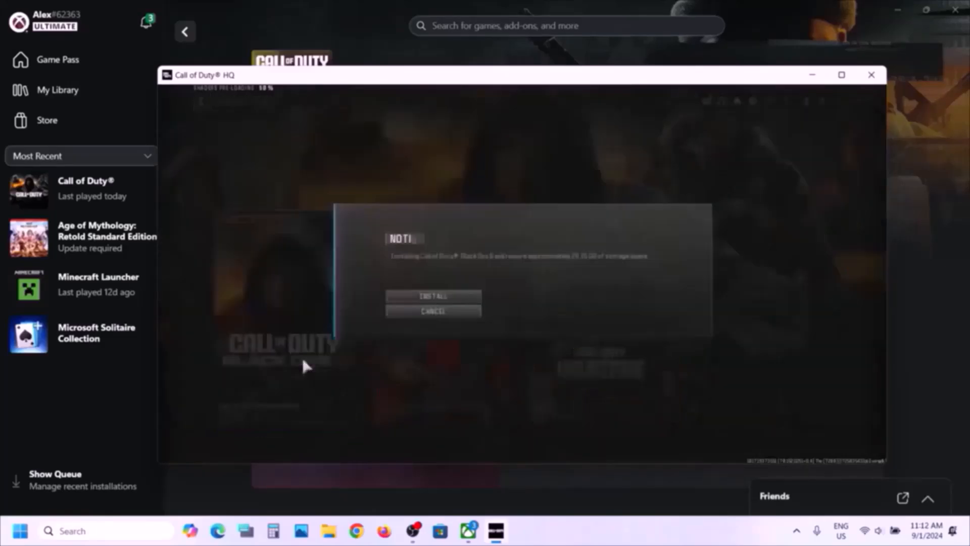
pyautogui.click(453, 298)
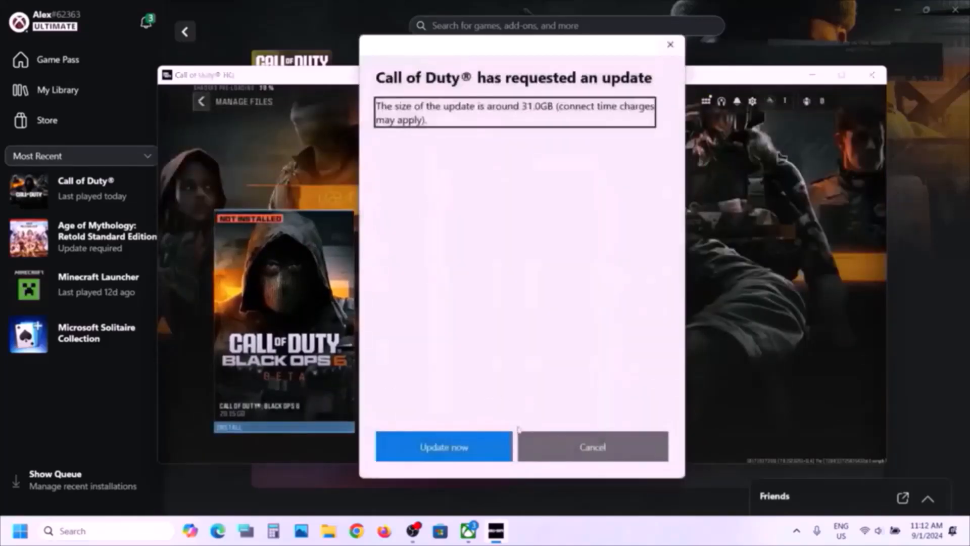
pyautogui.click(469, 447)
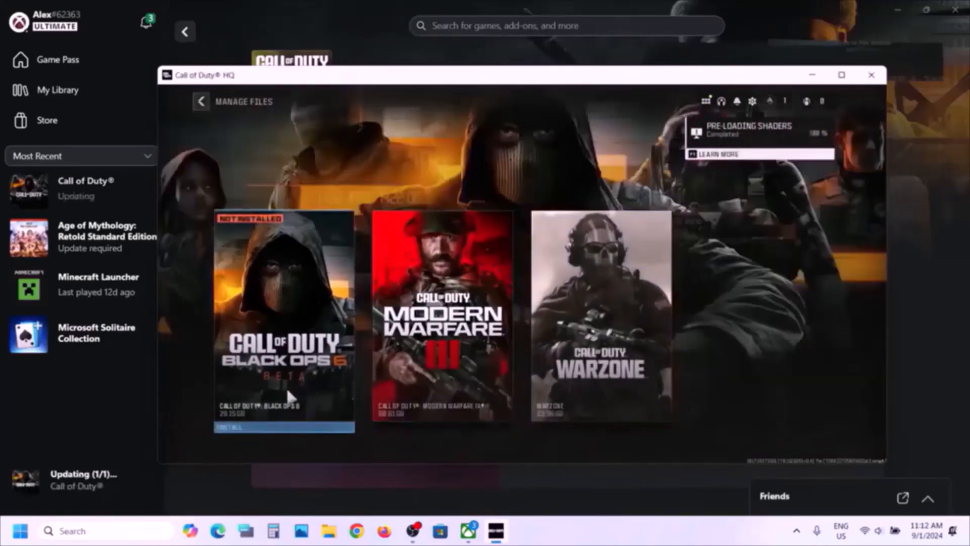
pyautogui.click(596, 539)
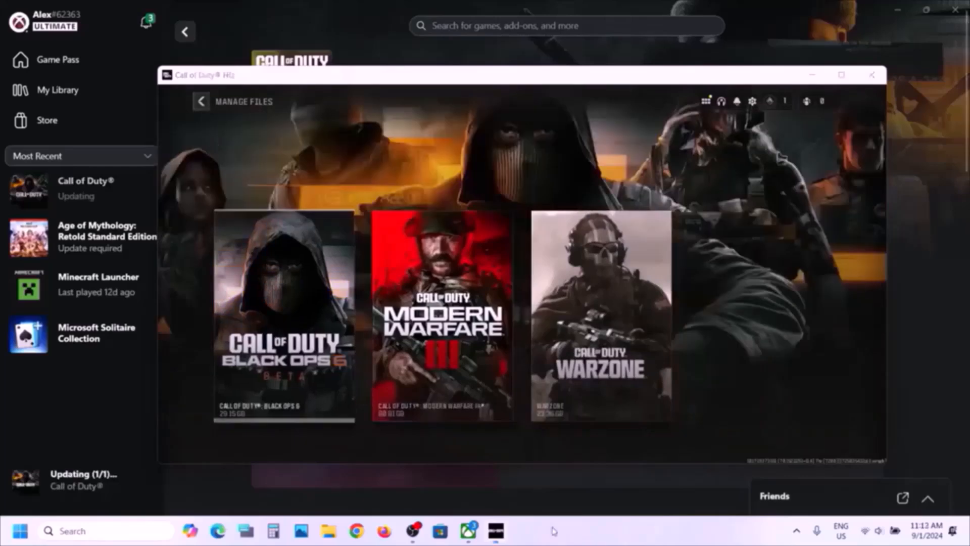
pyautogui.click(259, 394)
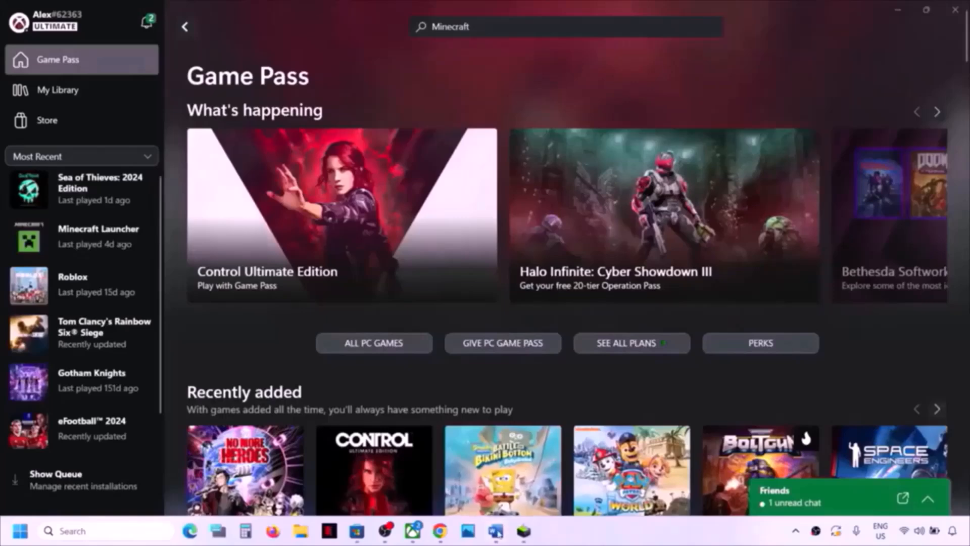
# - Copy the Xbox live status link from the Word checklist and switch to the Xbox Status page in Chrome
pyautogui.click(495, 531)
pyautogui.rightClick(375, 230)
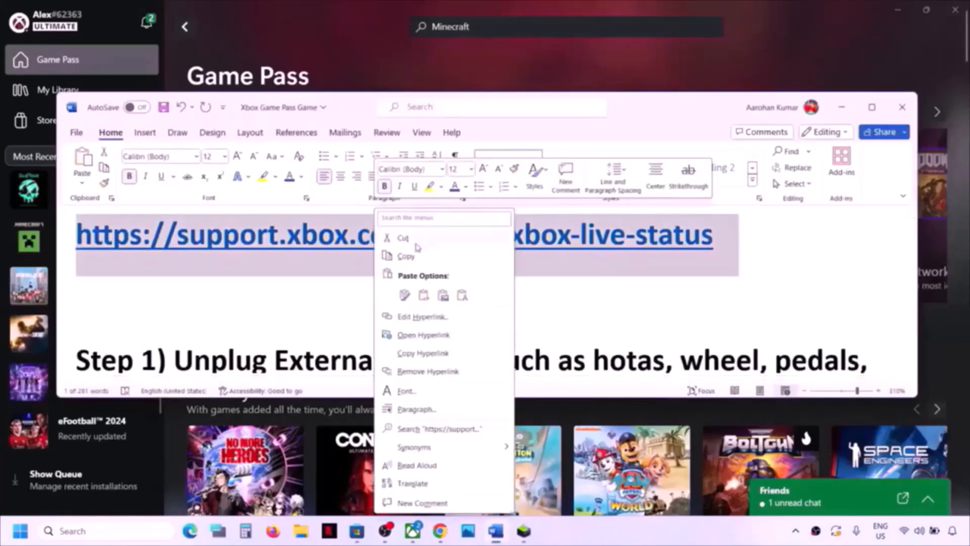
pyautogui.click(407, 257)
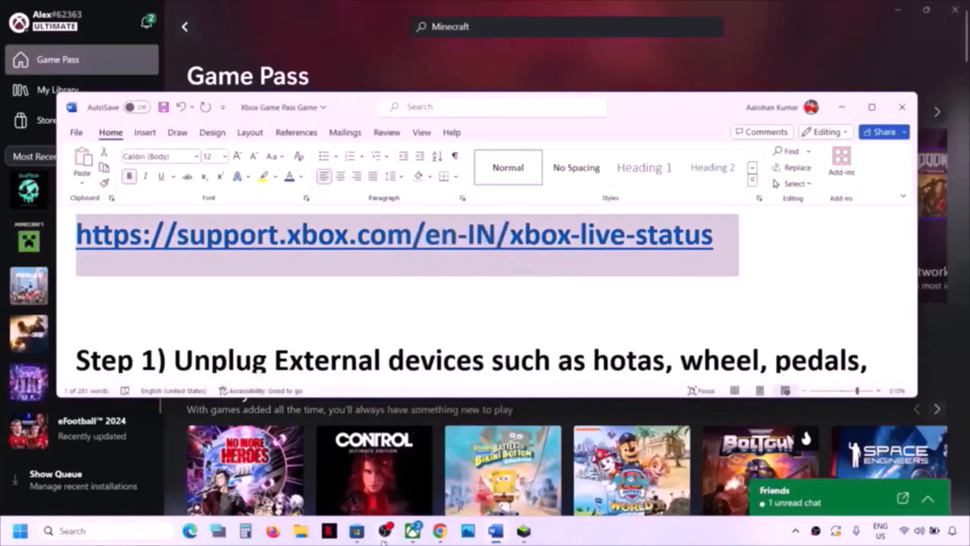
pyautogui.click(439, 535)
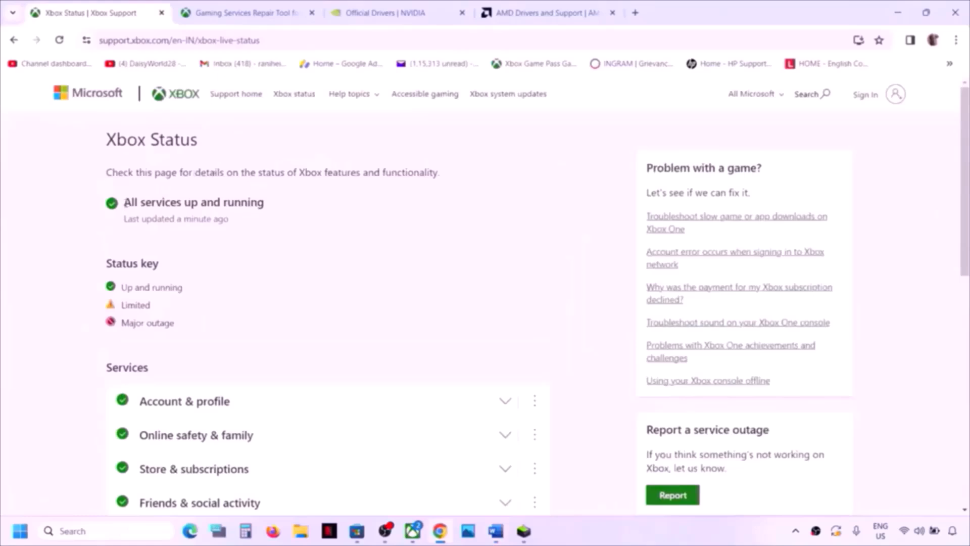
# - Verify the 'All services up and running' status and review every service in the Services list
pyautogui.moveTo(125, 203); pyautogui.dragTo(276, 209)
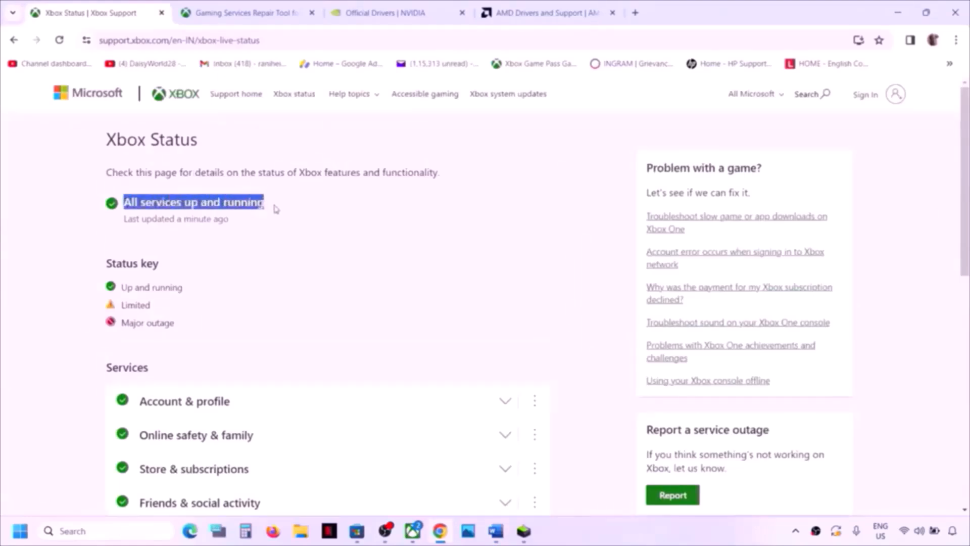
pyautogui.click(276, 209)
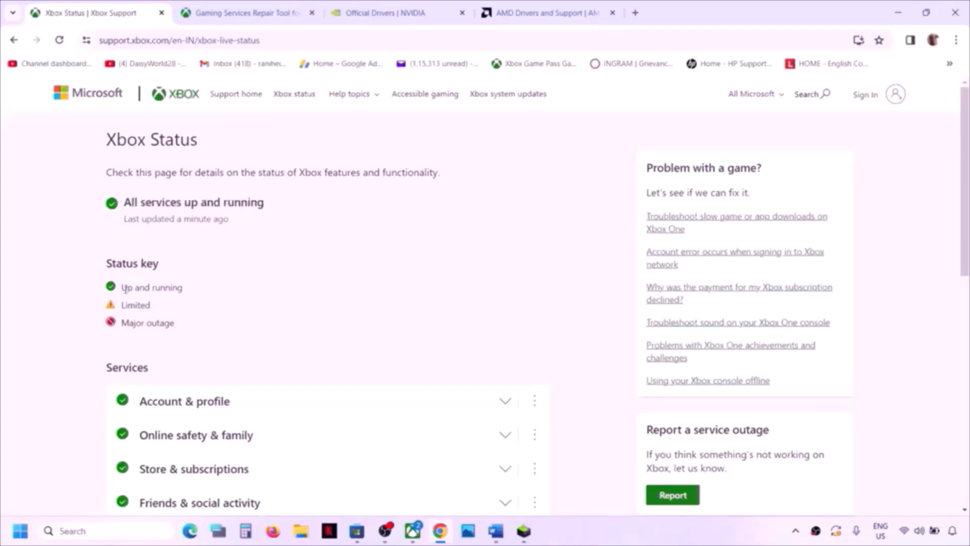
pyautogui.scroll(-5, 190, 296)
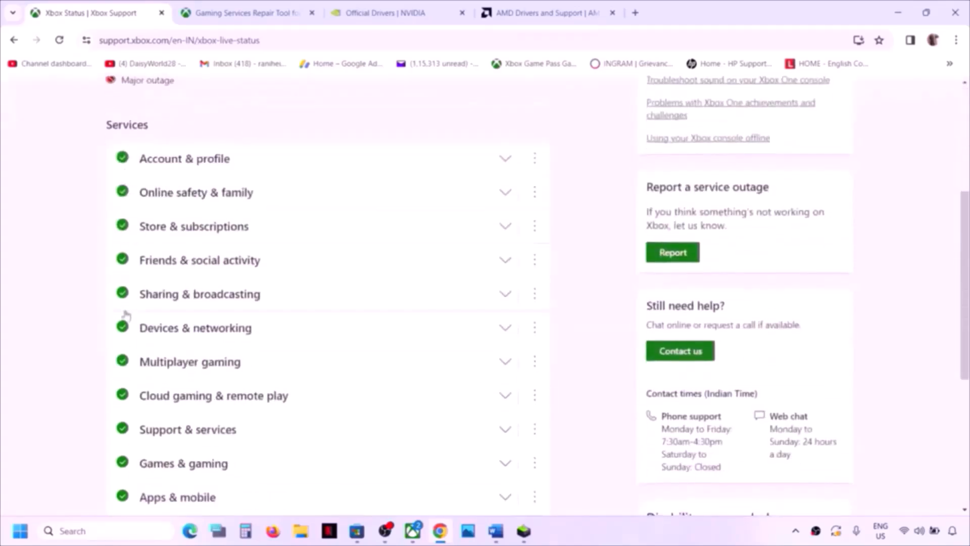
pyautogui.scroll(2, 127, 321)
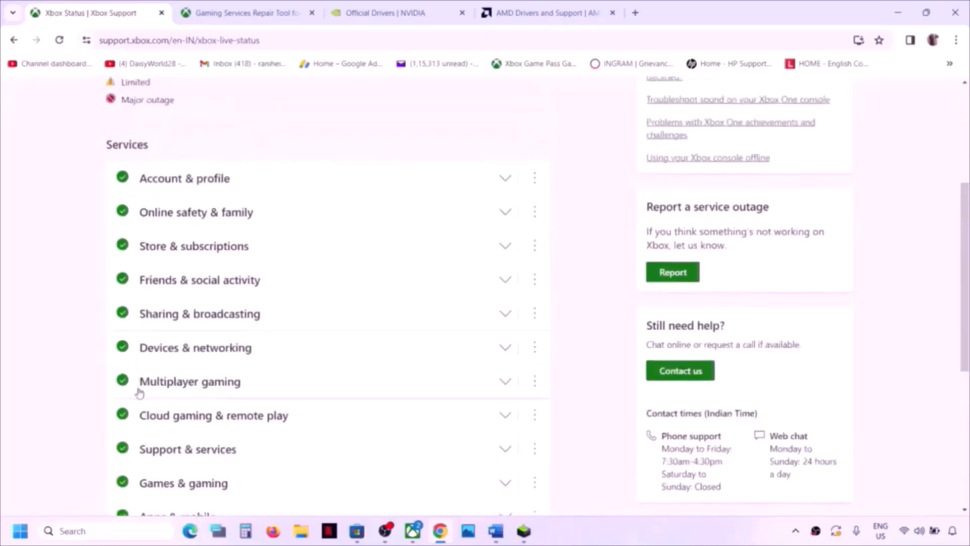
pyautogui.scroll(4, 140, 427)
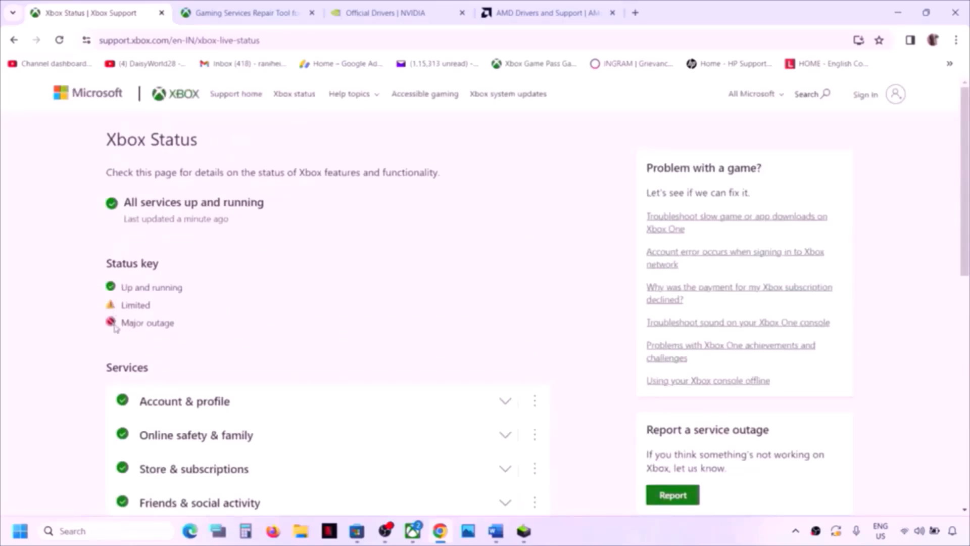
pyautogui.scroll(-4, 152, 404)
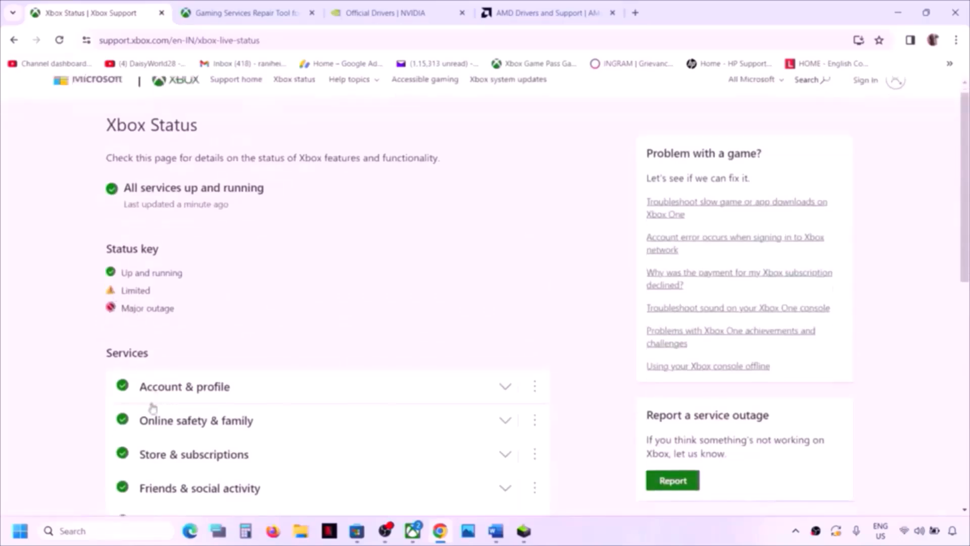
pyautogui.scroll(-3, 144, 354)
pyautogui.scroll(2, 145, 357)
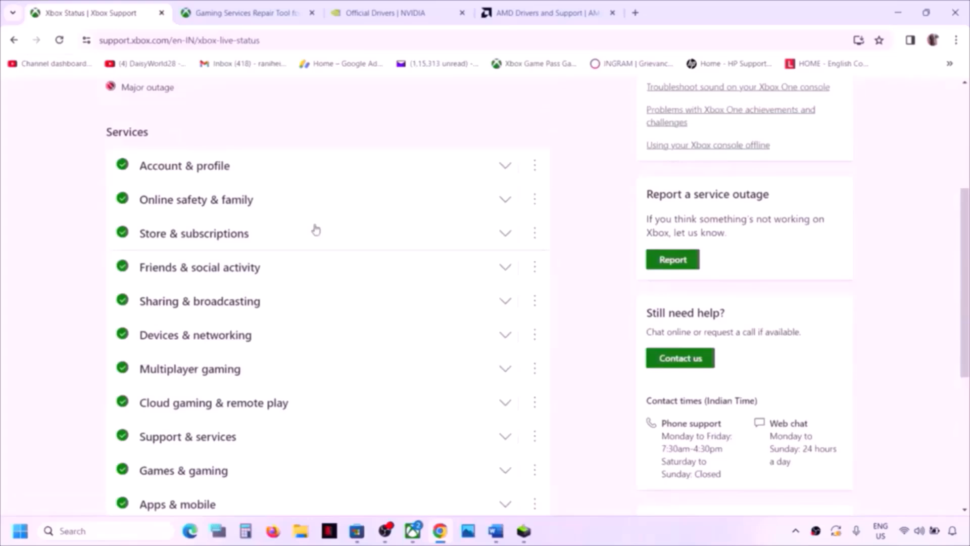
pyautogui.scroll(-1, 316, 230)
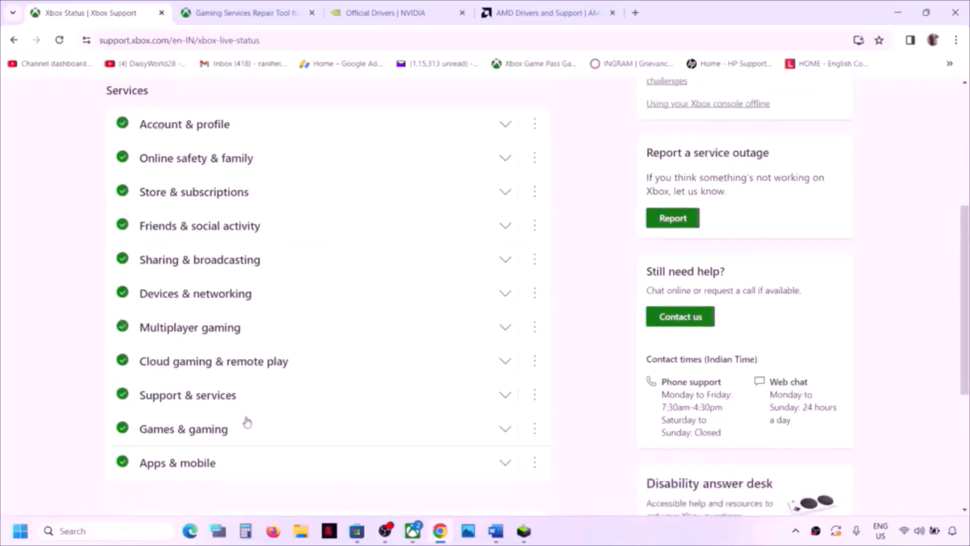
pyautogui.scroll(5, 248, 422)
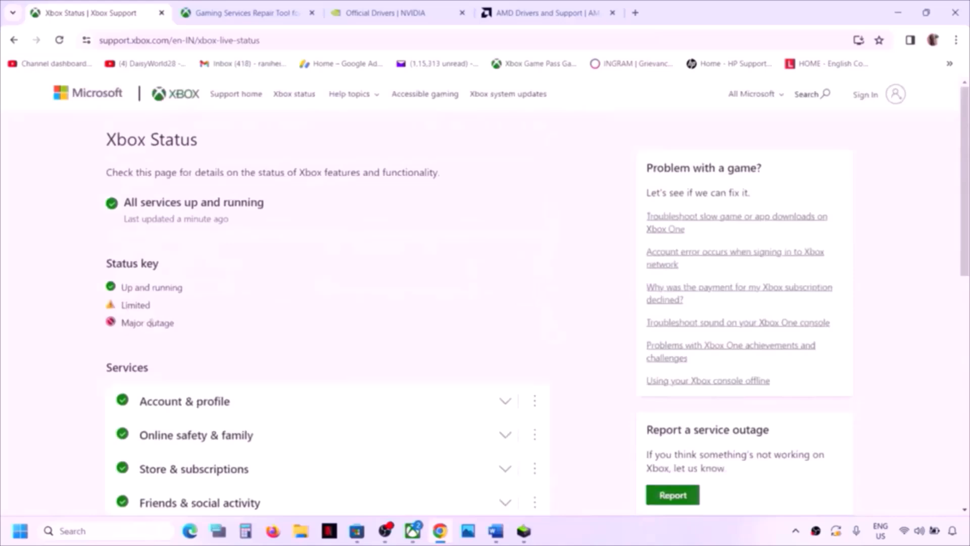
pyautogui.scroll(-3, 222, 356)
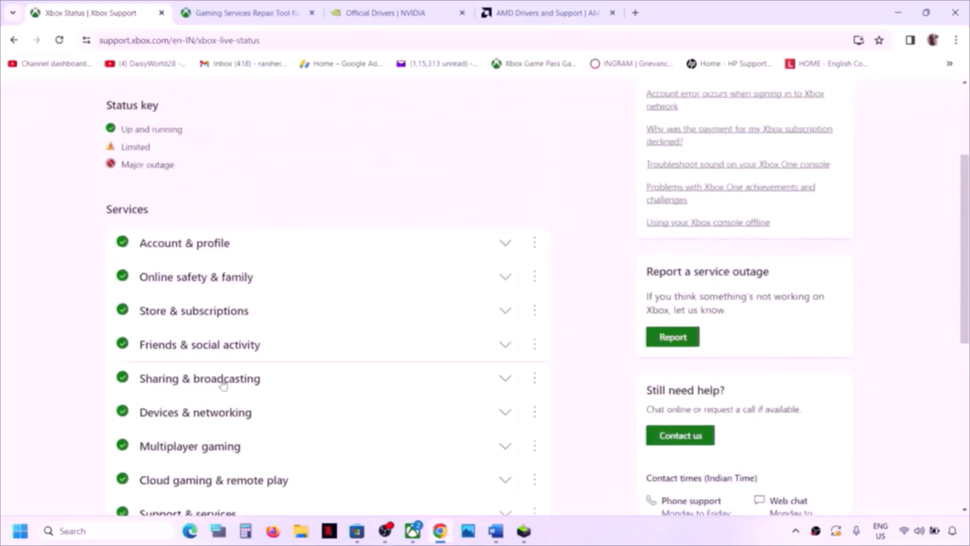
pyautogui.scroll(3, 243, 348)
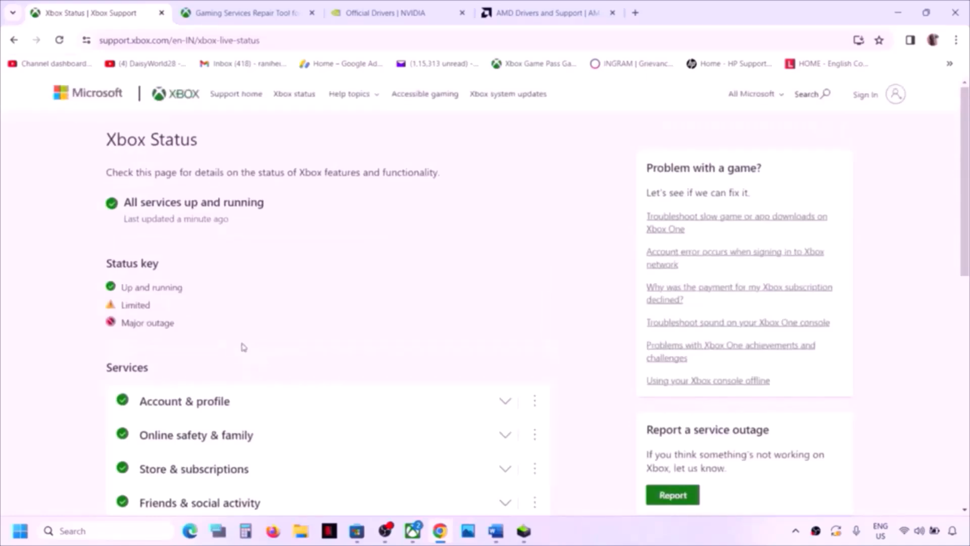
# - Maximize the Word checklist and delete 'mouse' and its extra comma from the devices to unplug
pyautogui.click(496, 531)
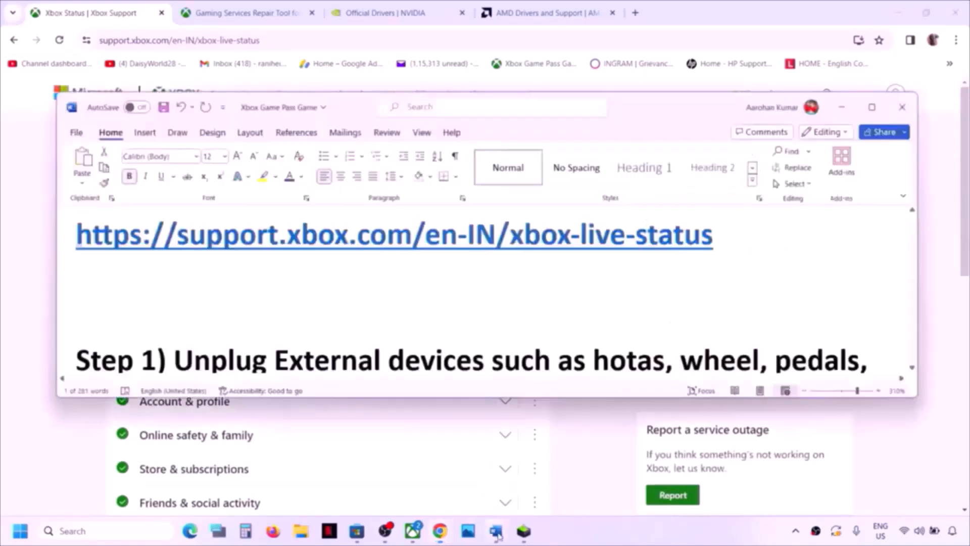
pyautogui.scroll(-3, 292, 311)
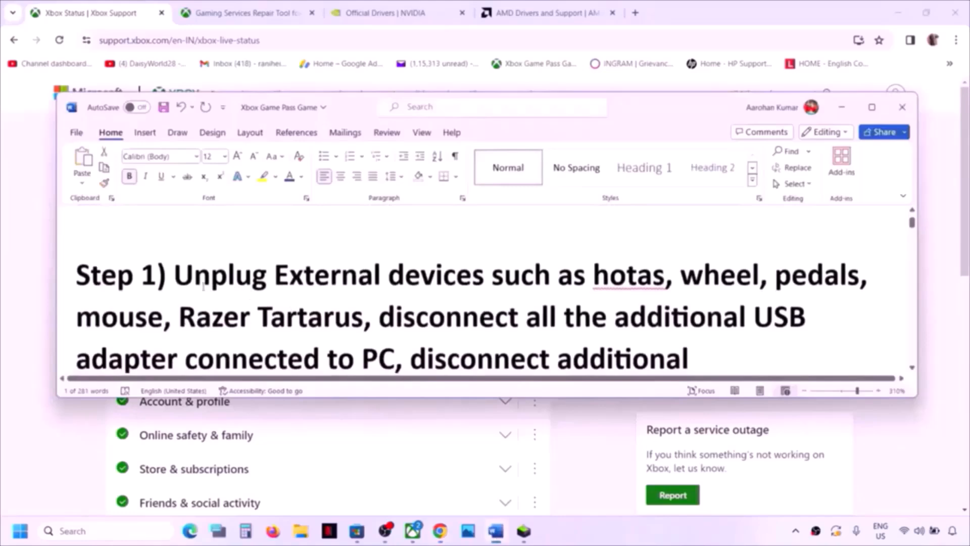
pyautogui.moveTo(174, 277); pyautogui.dragTo(665, 277)
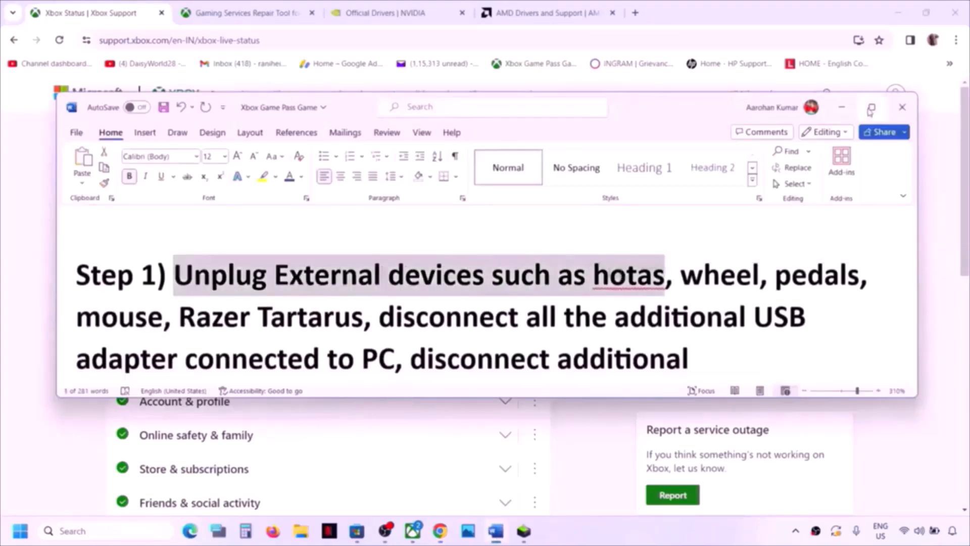
pyautogui.click(871, 108)
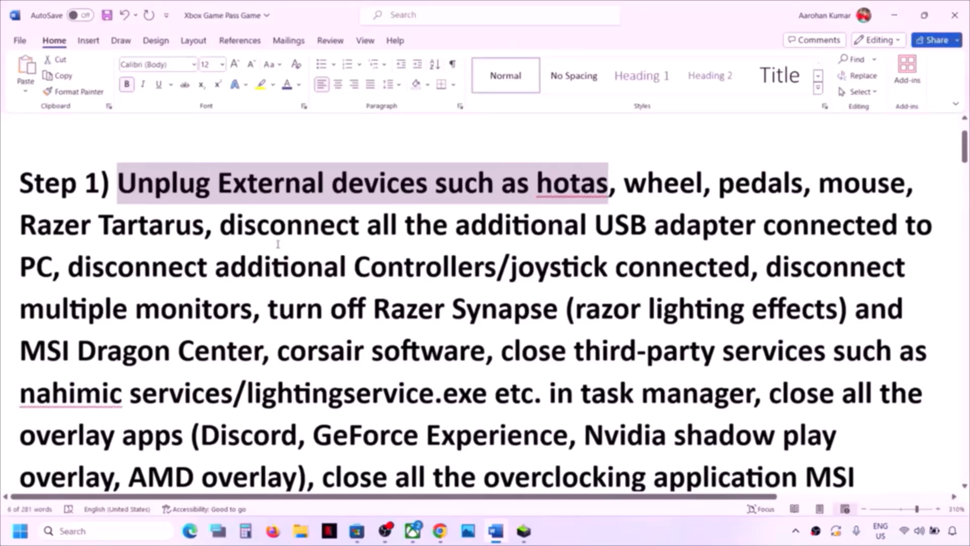
pyautogui.doubleClick(839, 183)
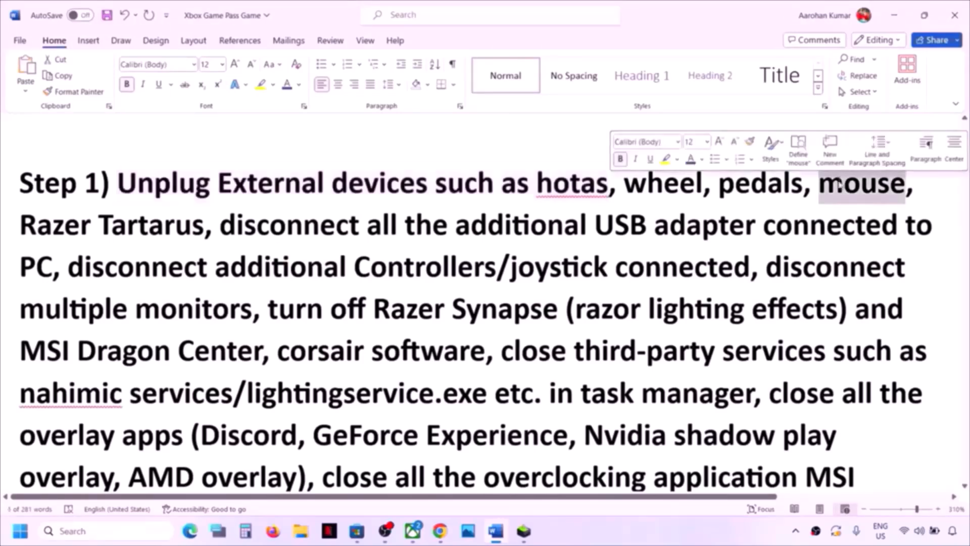
pyautogui.press('Delete')
pyautogui.press('BackSpace')
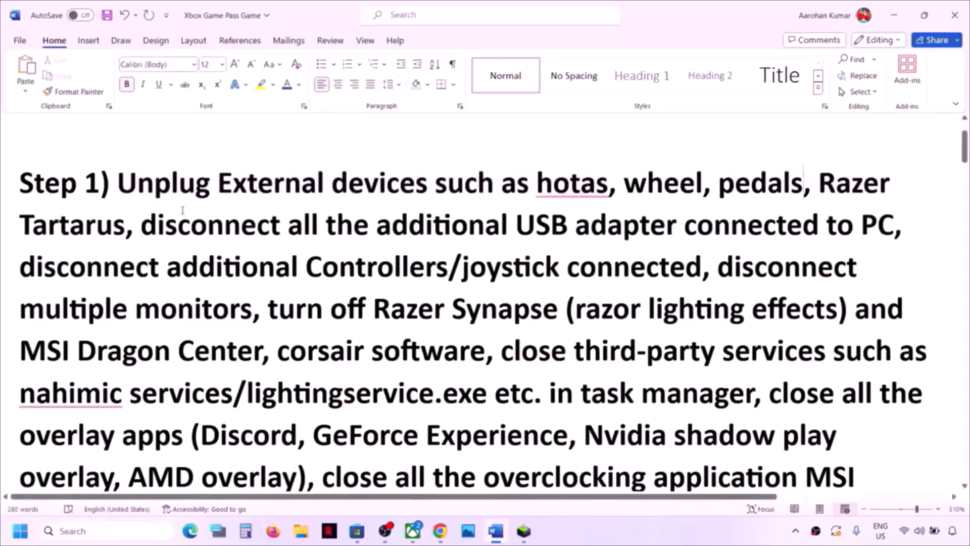
# - Highlight the instructions about USB adapters, extra controllers/joysticks, multiple monitors and Razer Synapse
pyautogui.moveTo(143, 225); pyautogui.dragTo(787, 222)
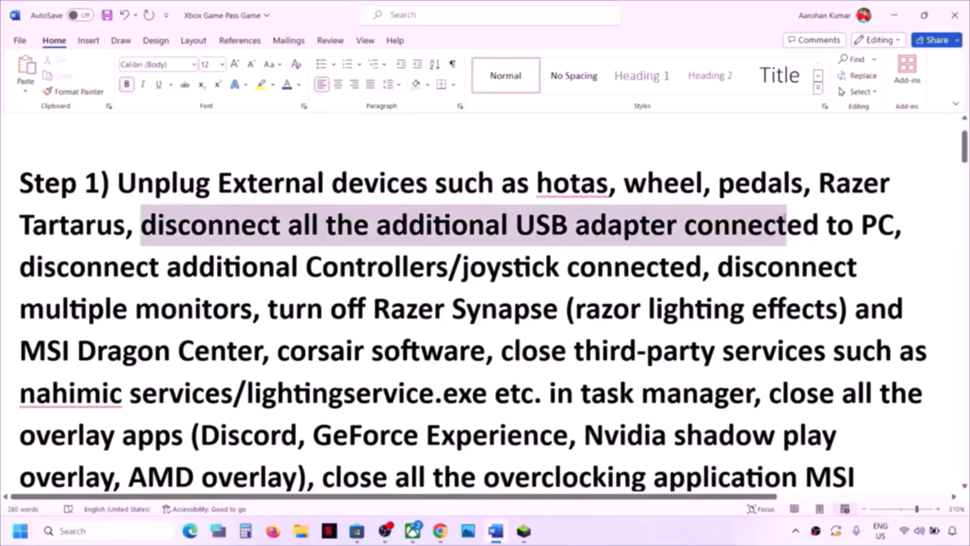
pyautogui.moveTo(786, 222); pyautogui.dragTo(786, 223)
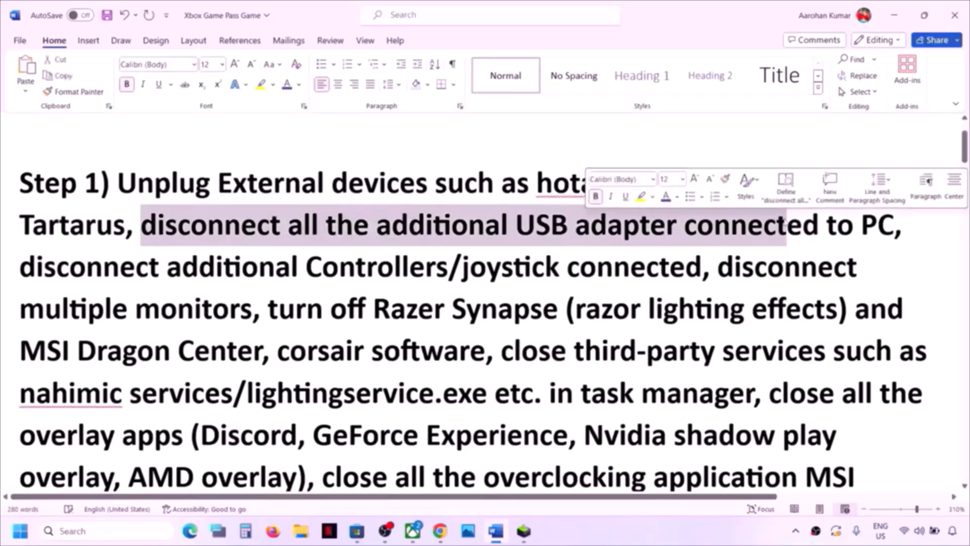
pyautogui.moveTo(25, 270); pyautogui.dragTo(645, 283)
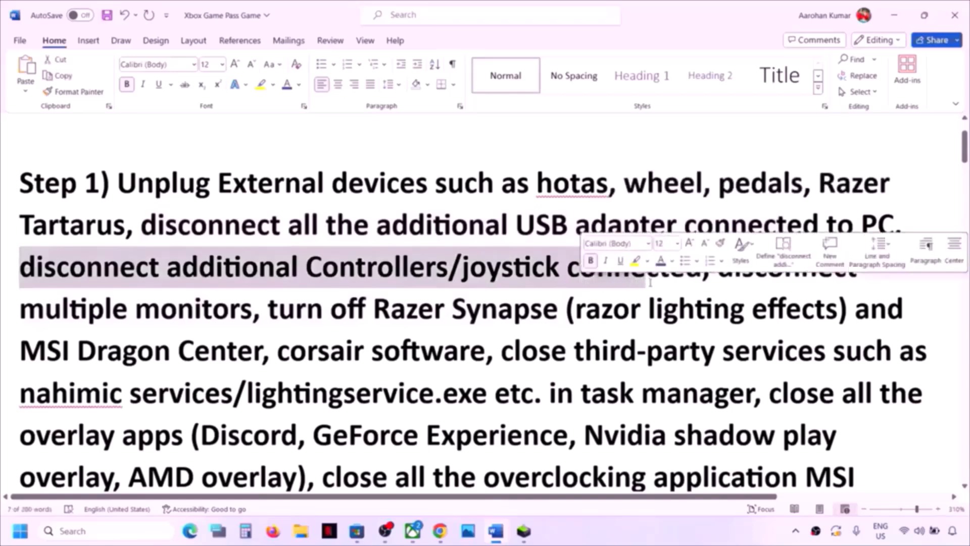
pyautogui.click(69, 284)
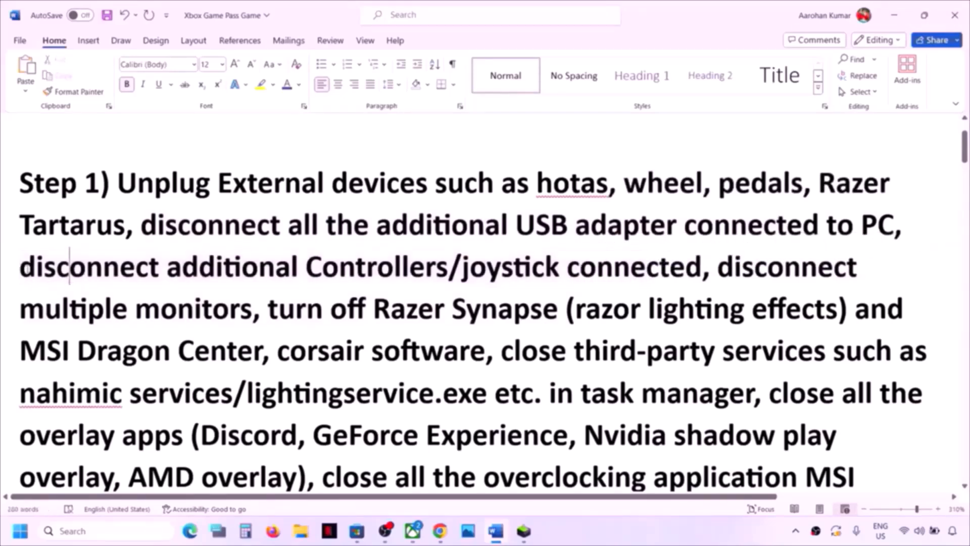
pyautogui.moveTo(23, 268); pyautogui.dragTo(567, 270)
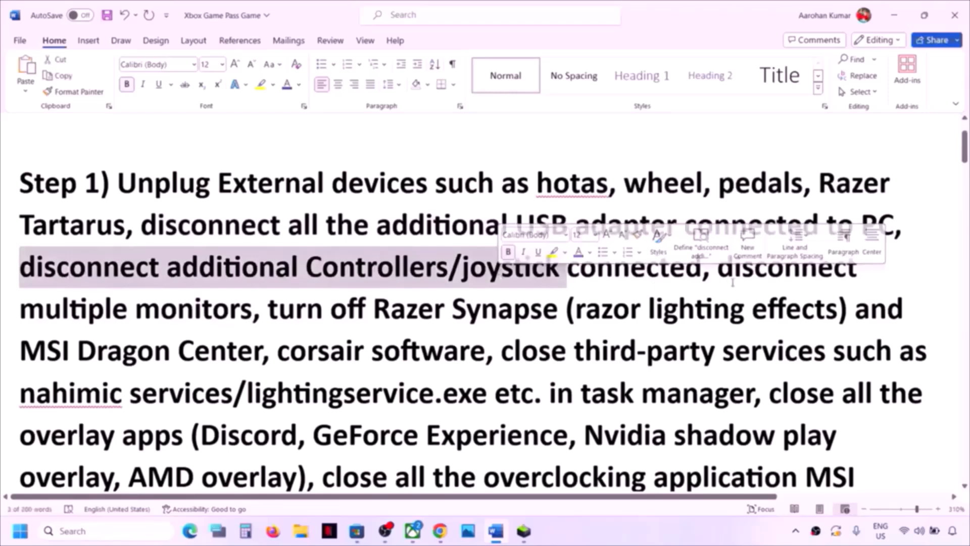
pyautogui.moveTo(718, 268); pyautogui.dragTo(693, 399)
pyautogui.click(252, 310)
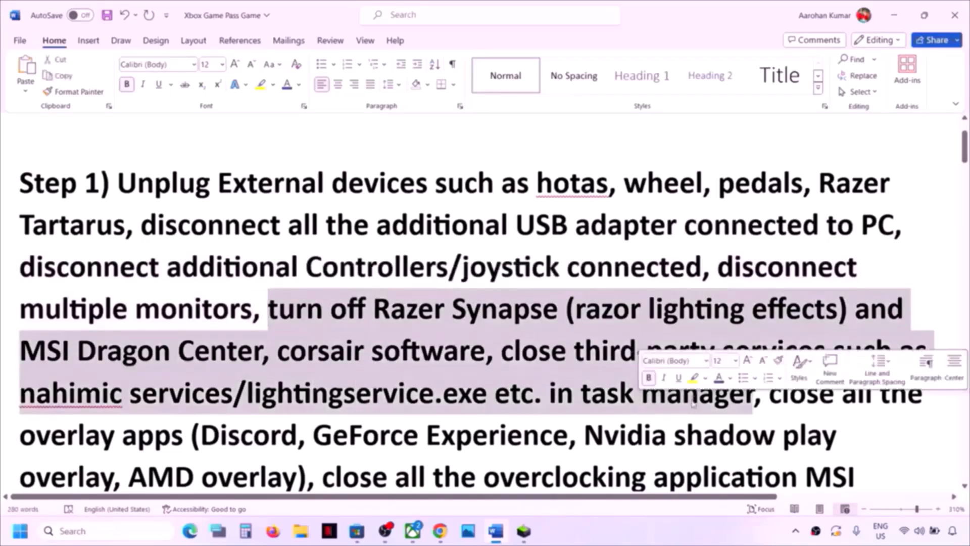
pyautogui.click(796, 533)
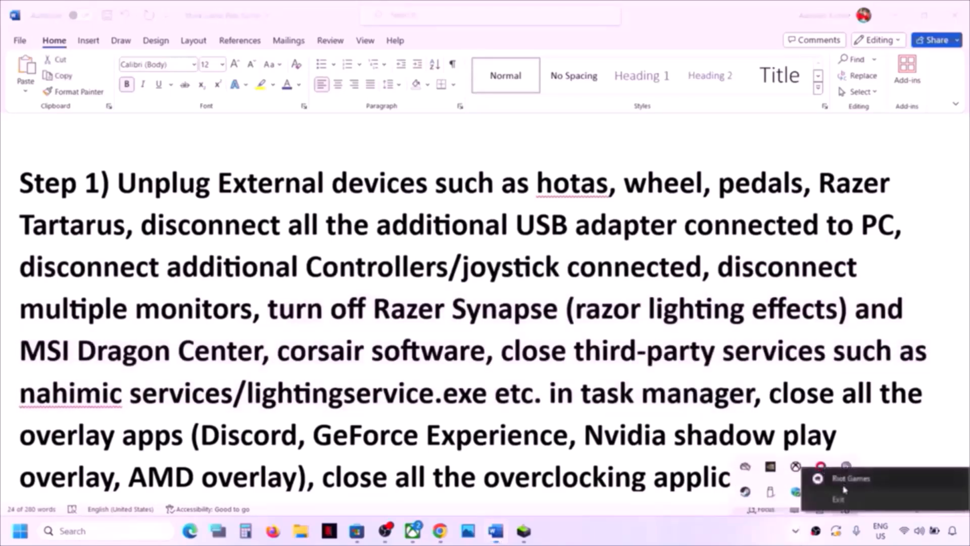
# - Exit Steam and quit the Ubisoft launcher from their system tray icons
pyautogui.rightClick(746, 493)
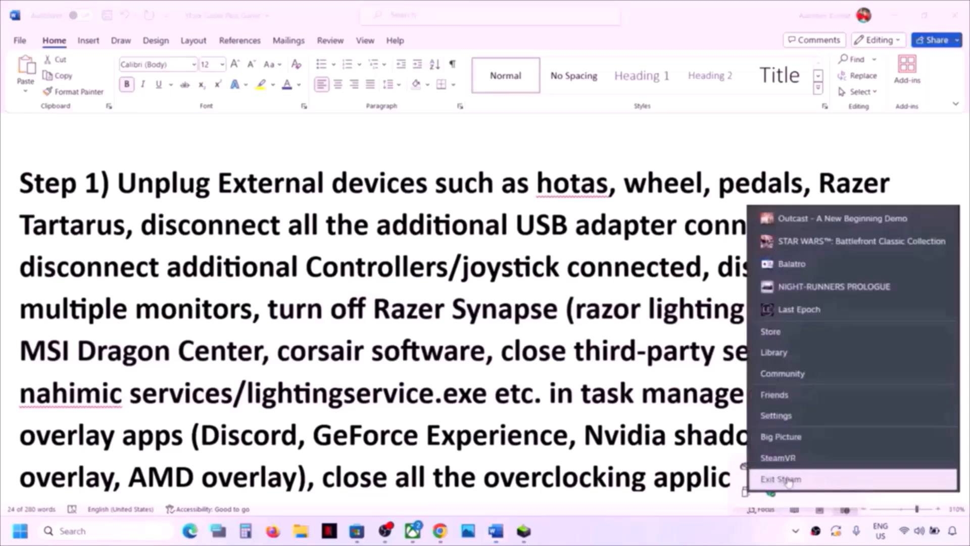
pyautogui.click(782, 479)
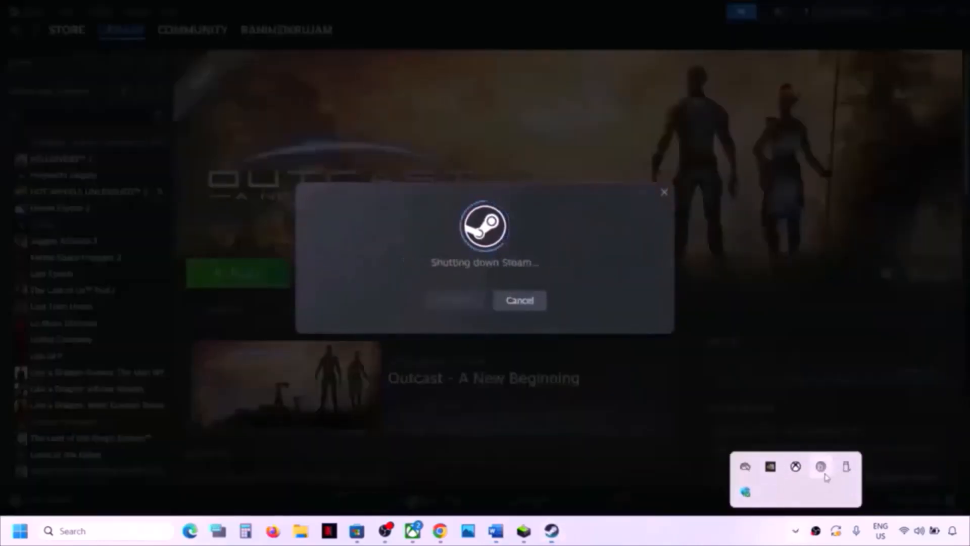
pyautogui.rightClick(824, 469)
pyautogui.click(842, 463)
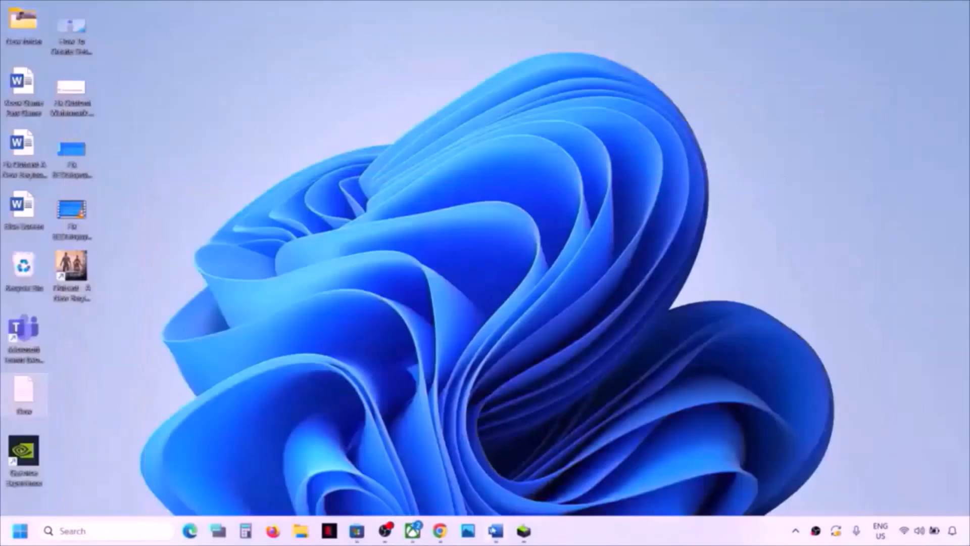
pyautogui.click(413, 531)
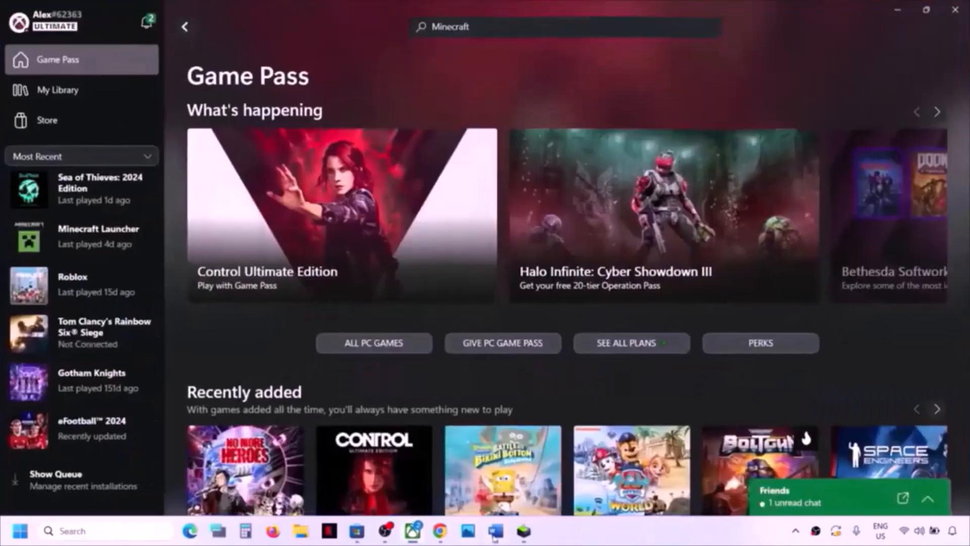
pyautogui.click(496, 531)
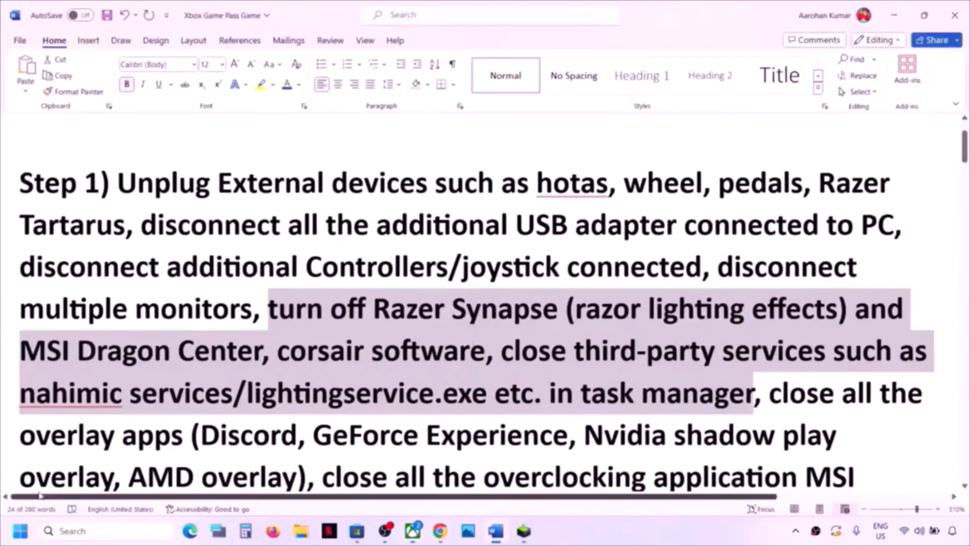
# - Launch Task Manager from the Start right-click menu and bring up the OBS Studio process options
pyautogui.rightClick(20, 530)
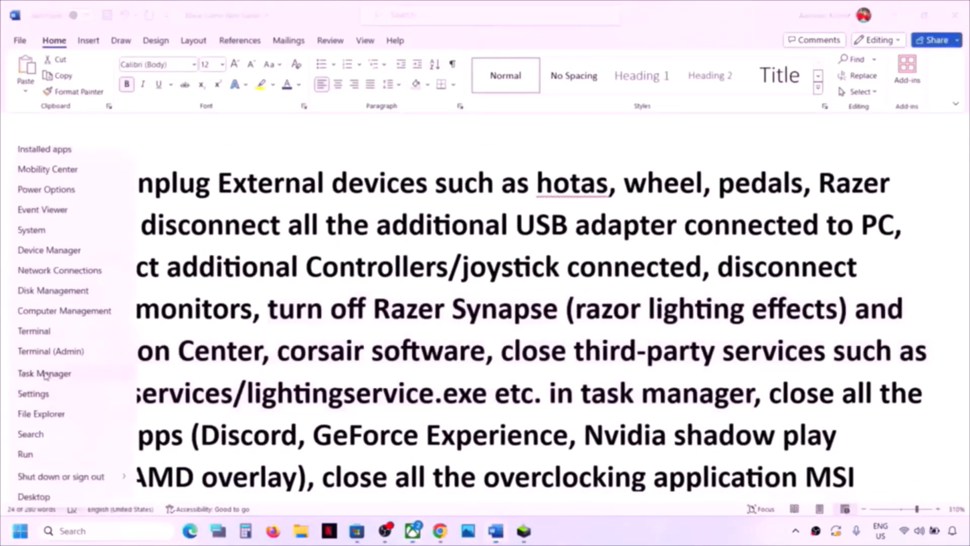
pyautogui.click(46, 374)
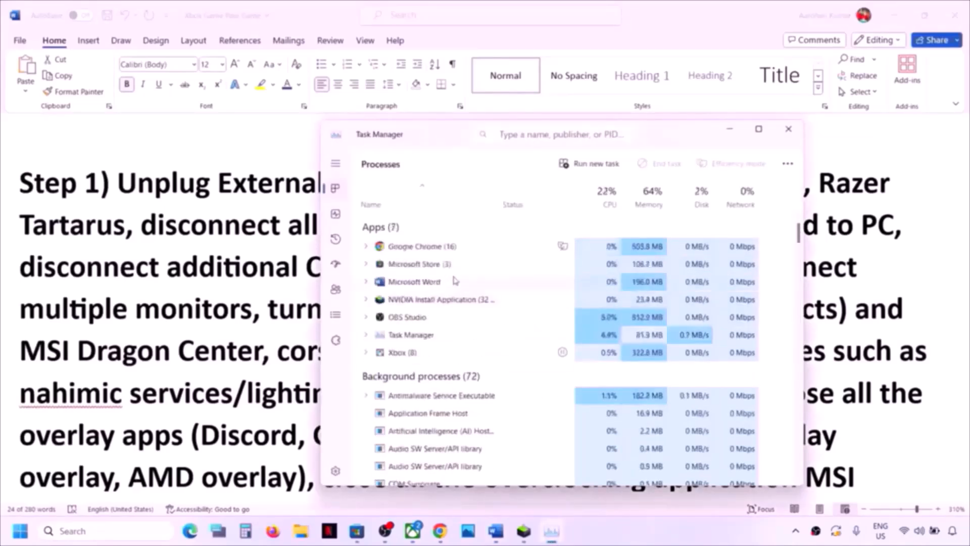
pyautogui.rightClick(446, 320)
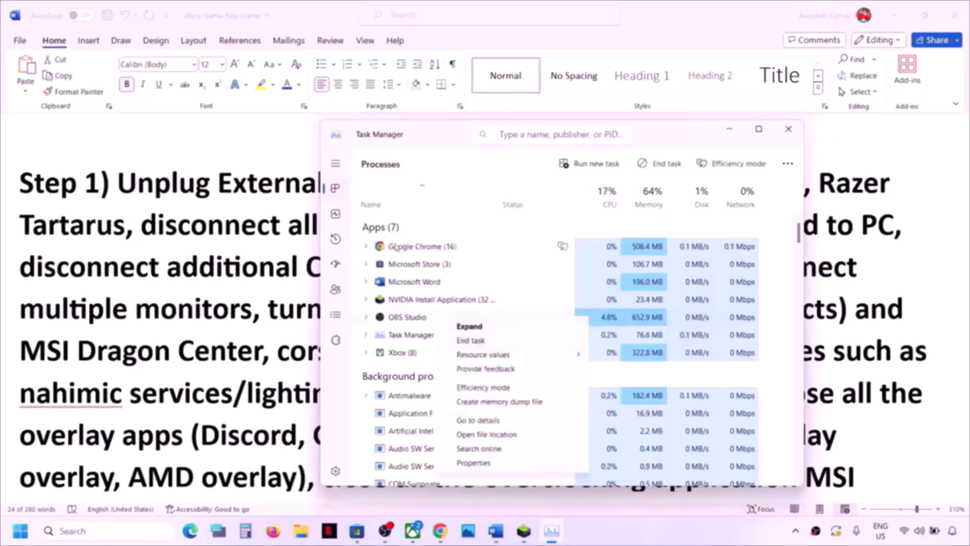
pyautogui.click(270, 374)
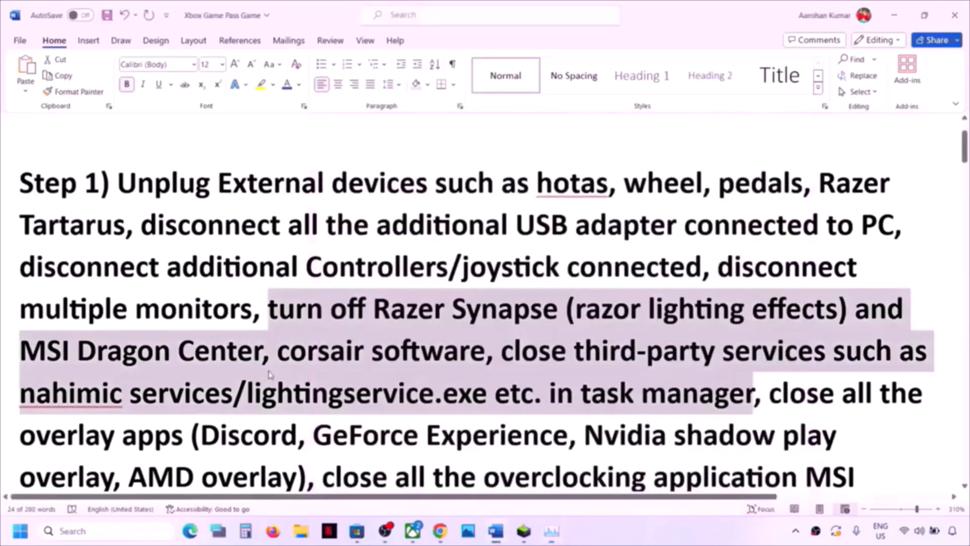
pyautogui.click(348, 434)
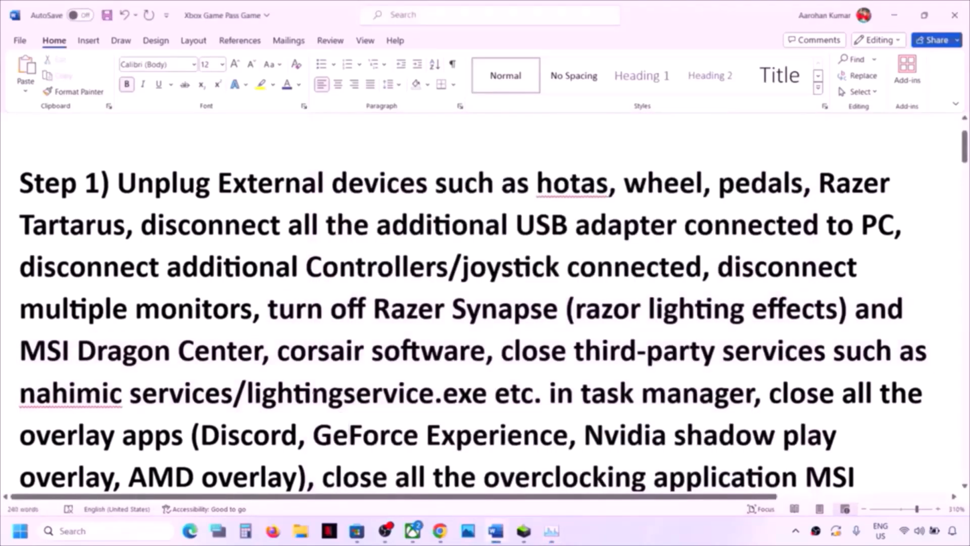
pyautogui.moveTo(312, 393); pyautogui.dragTo(183, 437)
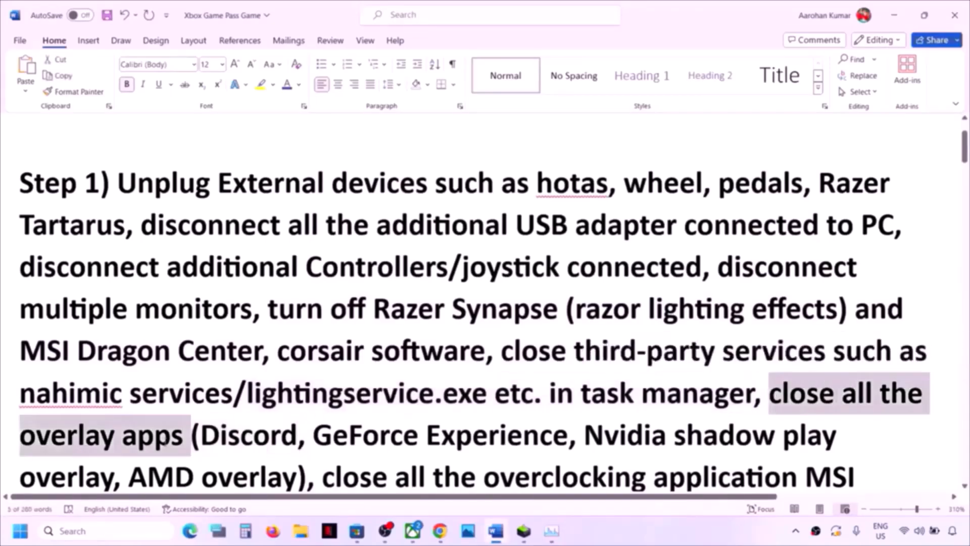
pyautogui.scroll(-2, 551, 395)
pyautogui.scroll(-1, 475, 301)
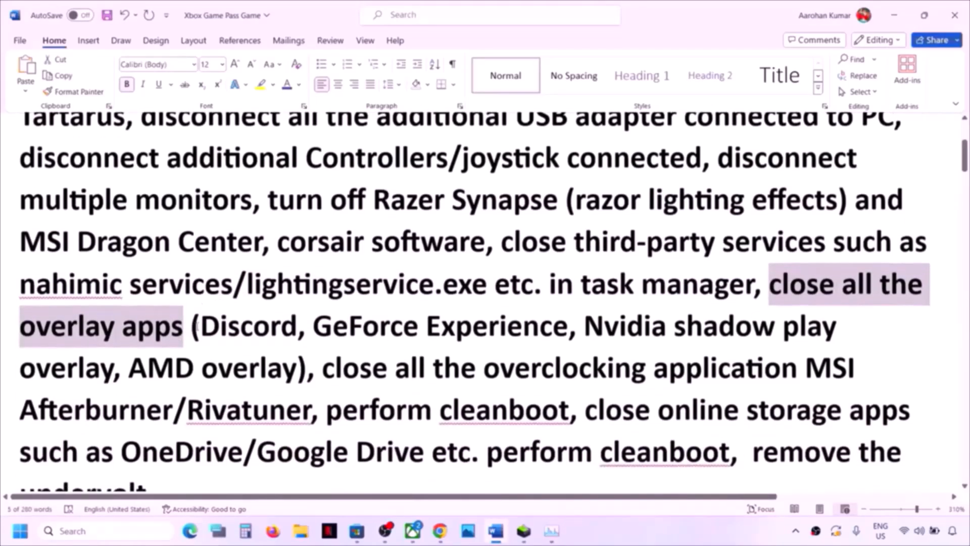
pyautogui.moveTo(201, 328); pyautogui.dragTo(568, 328)
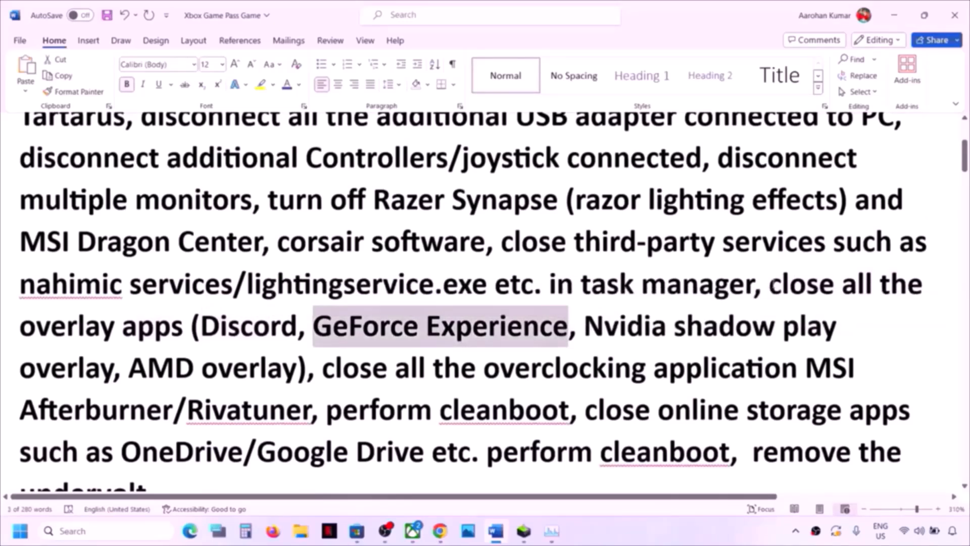
pyautogui.moveTo(770, 284); pyautogui.dragTo(803, 369)
pyautogui.moveTo(693, 360); pyautogui.dragTo(303, 407)
pyautogui.click(629, 374)
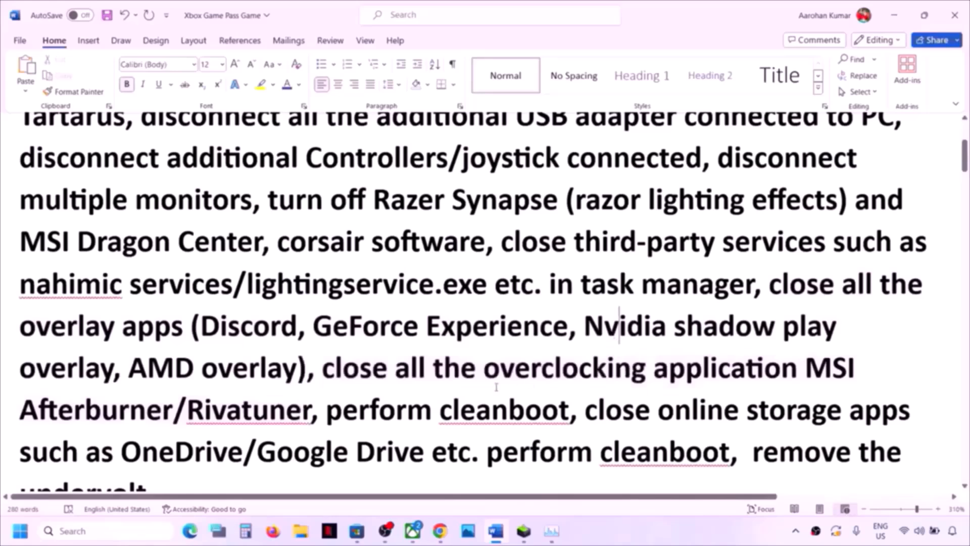
pyautogui.moveTo(484, 373); pyautogui.dragTo(668, 378)
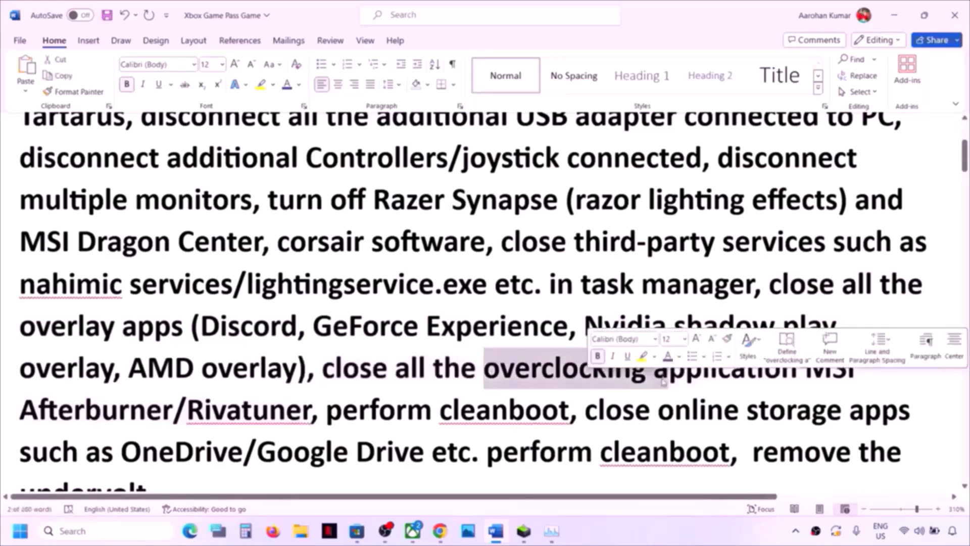
pyautogui.moveTo(327, 410); pyautogui.dragTo(569, 410)
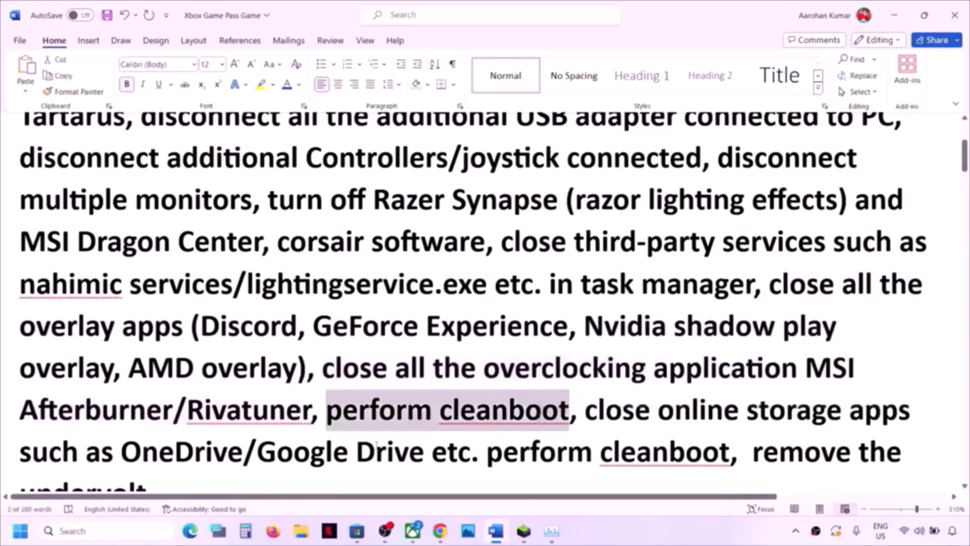
# - Open System Configuration via search, hide all Microsoft services on the Services tab, and apply with OK
pyautogui.click(94, 536)
pyautogui.write('system')
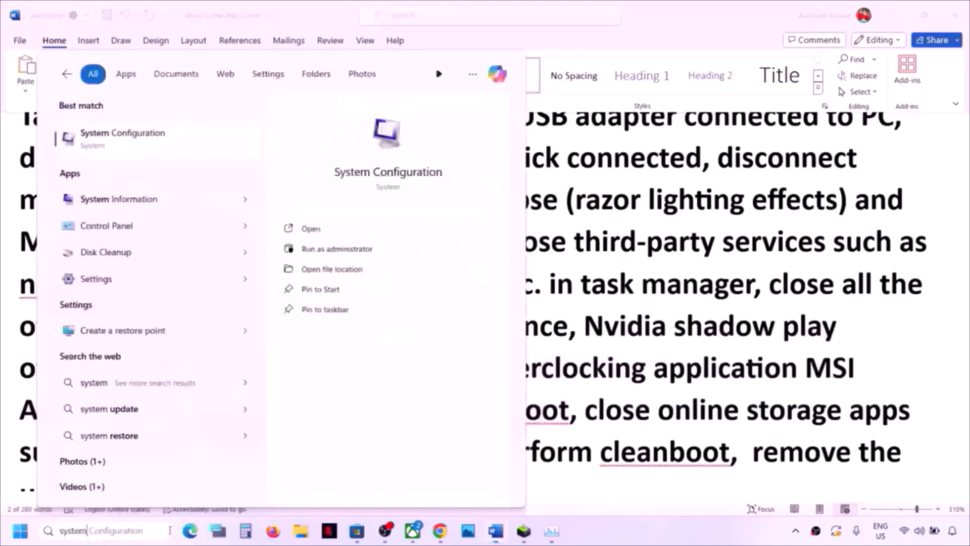
pyautogui.press('Right')
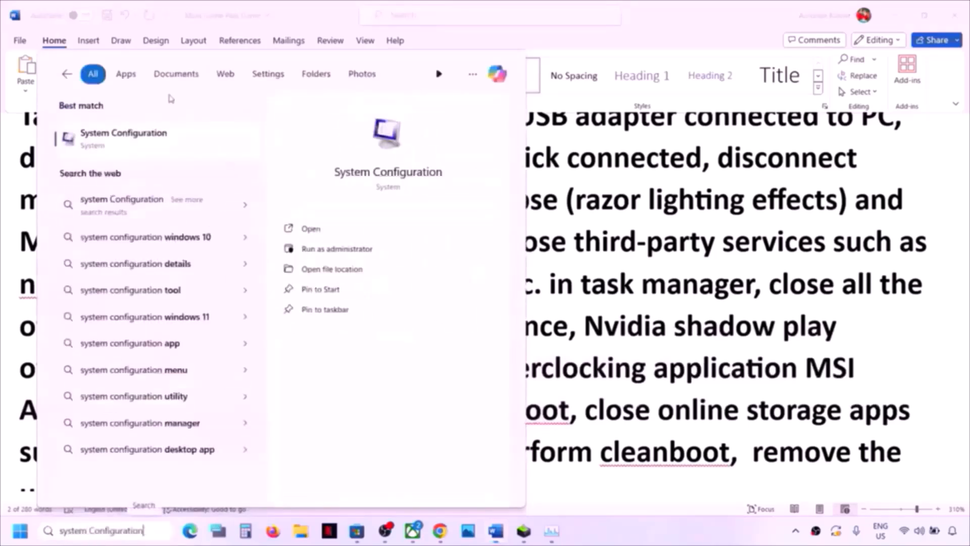
pyautogui.click(126, 148)
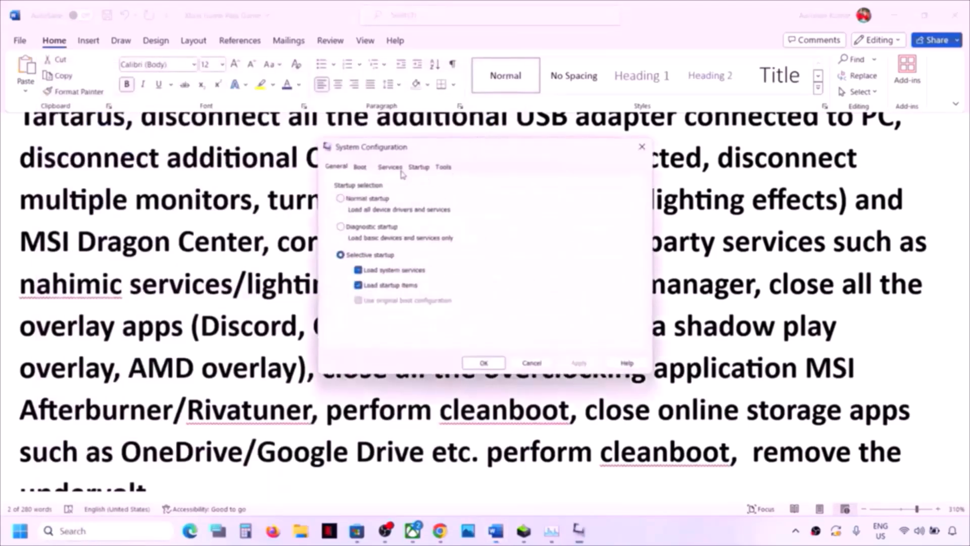
pyautogui.click(396, 169)
pyautogui.click(333, 341)
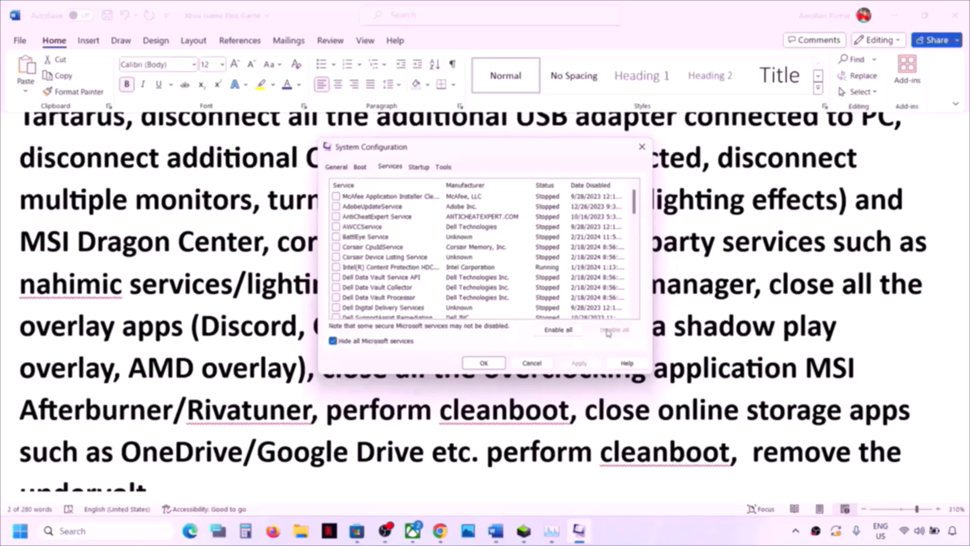
pyautogui.click(488, 365)
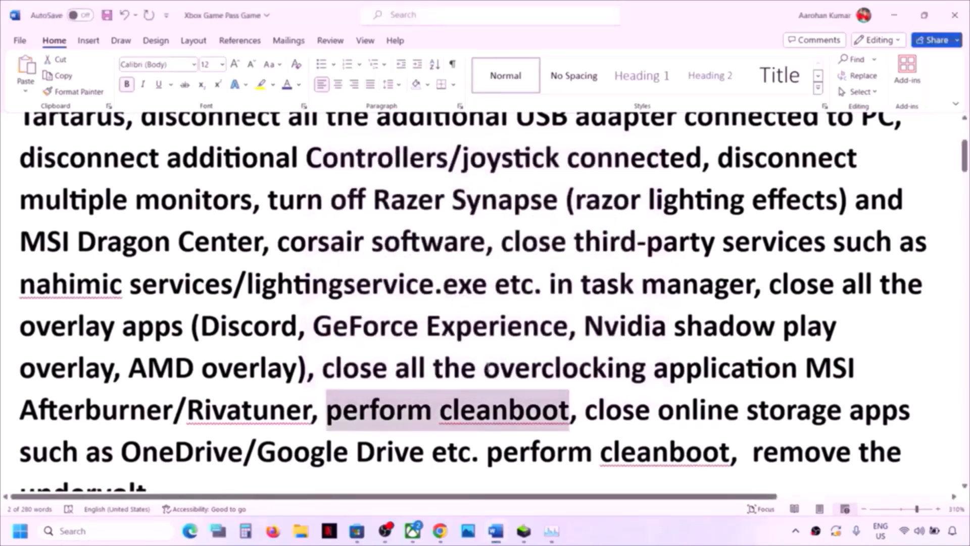
# - Quit OneDrive from its system tray icon and confirm closing it
pyautogui.scroll(-2, 488, 365)
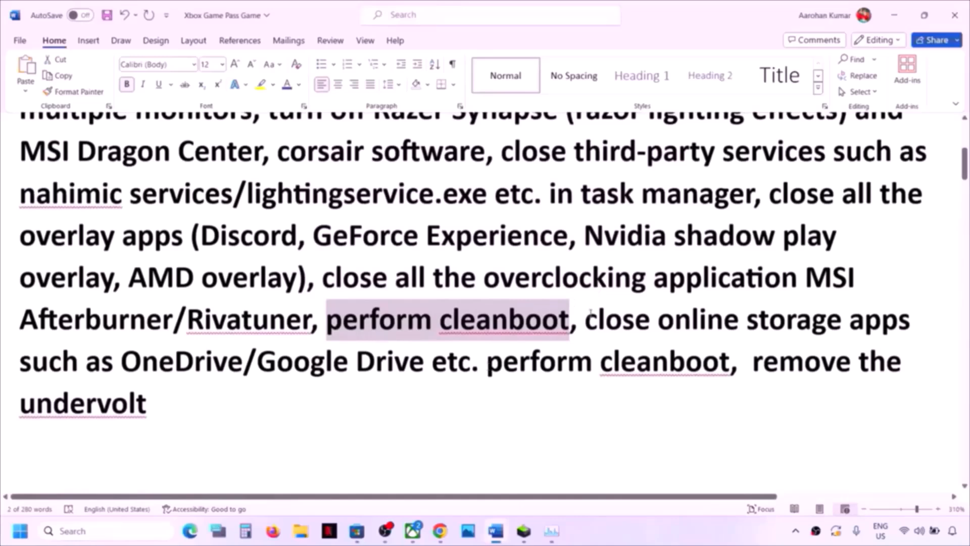
pyautogui.moveTo(588, 318); pyautogui.dragTo(228, 362)
pyautogui.click(796, 531)
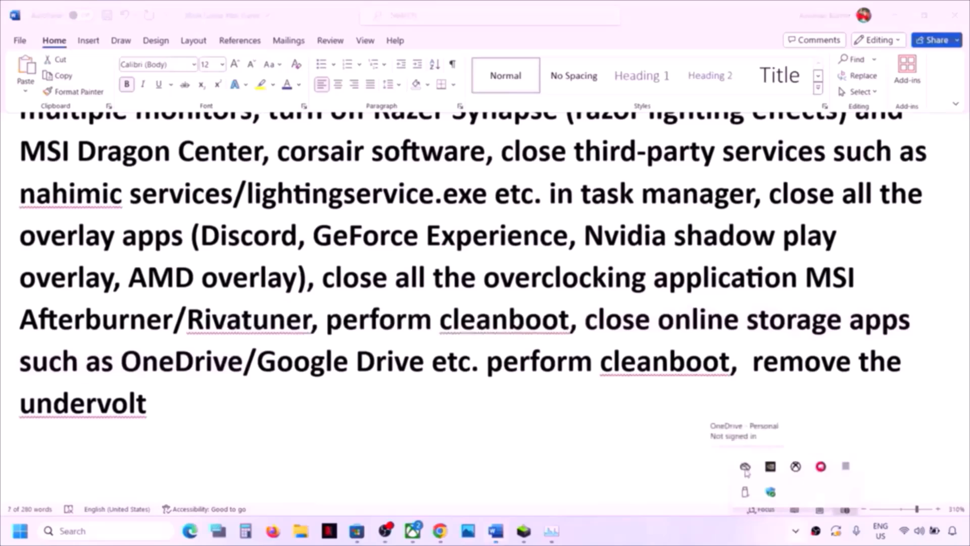
pyautogui.rightClick(745, 468)
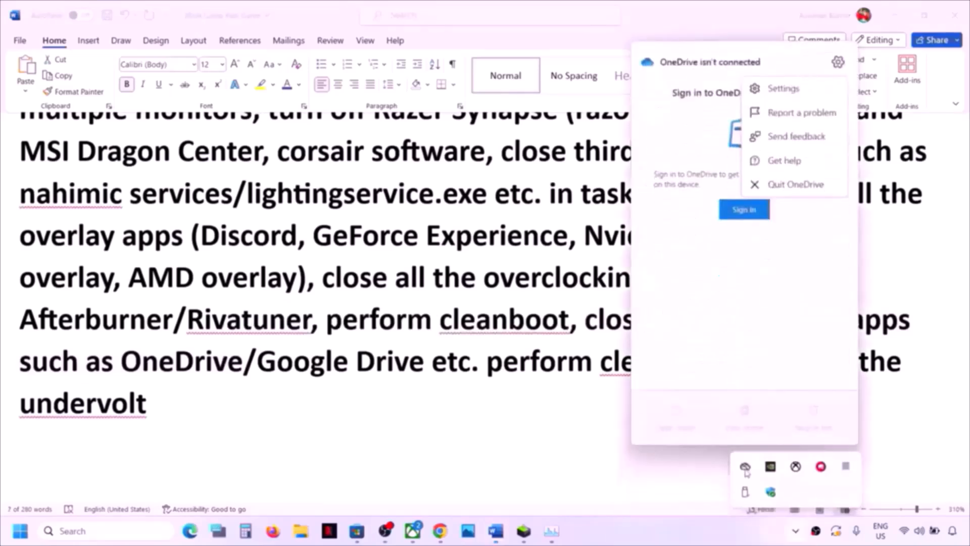
pyautogui.click(809, 184)
pyautogui.click(521, 278)
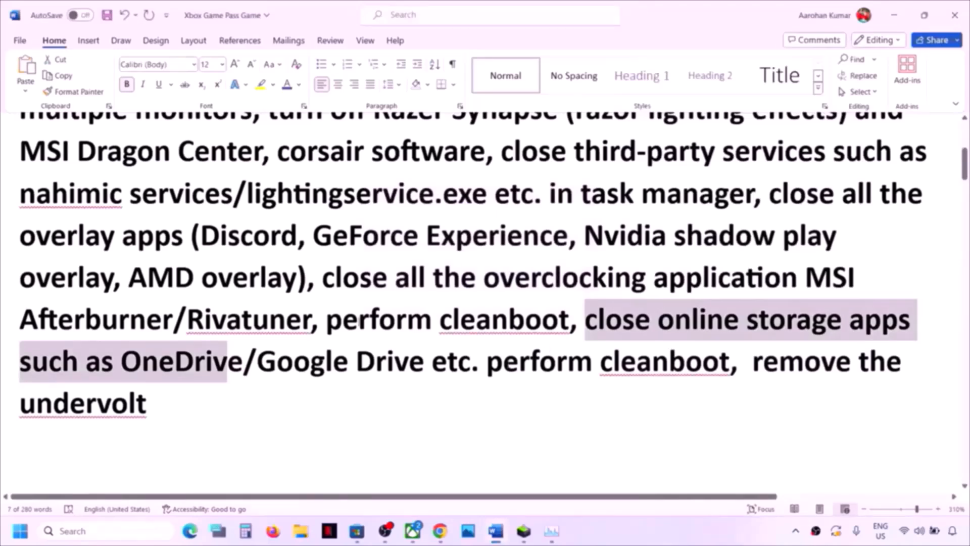
# - Highlight 'remove the undervolt' and review the Step 2 restart instruction in the Word checklist
pyautogui.moveTo(753, 362); pyautogui.dragTo(846, 392)
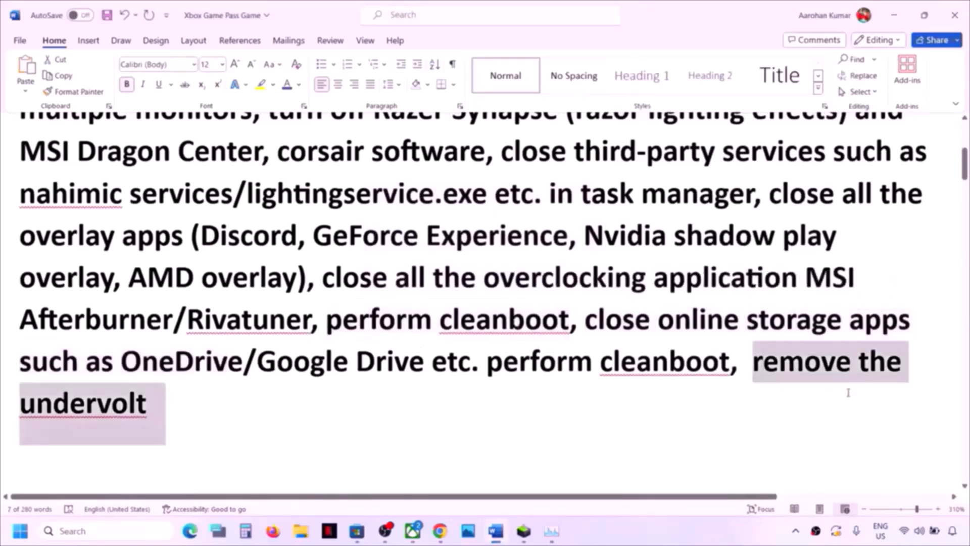
pyautogui.click(473, 362)
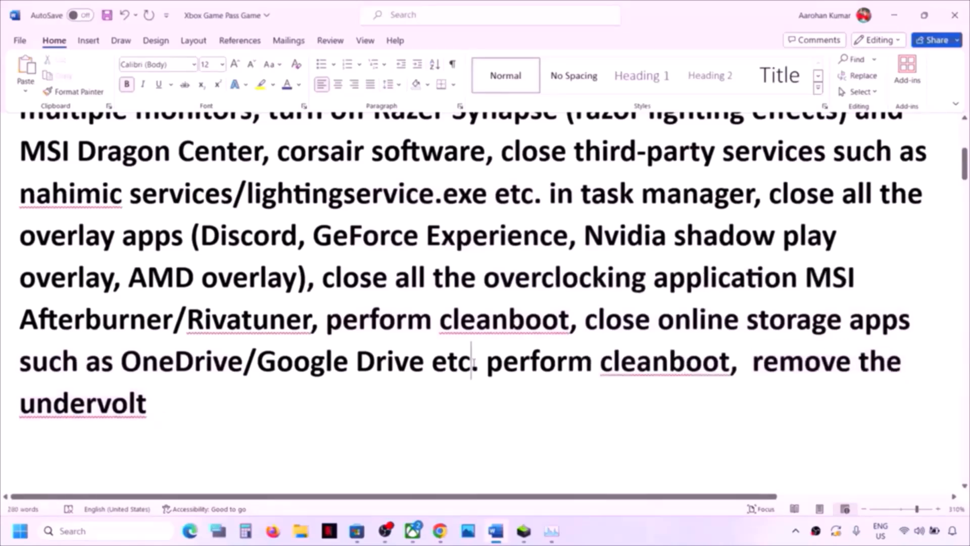
pyautogui.scroll(-3, 473, 363)
pyautogui.scroll(1, 474, 362)
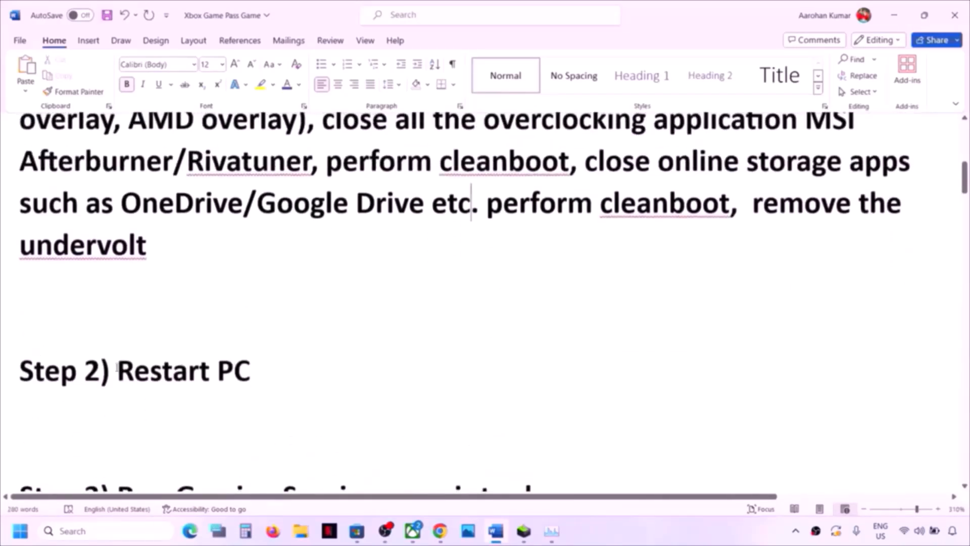
pyautogui.moveTo(119, 369); pyautogui.dragTo(338, 373)
pyautogui.scroll(4, 259, 267)
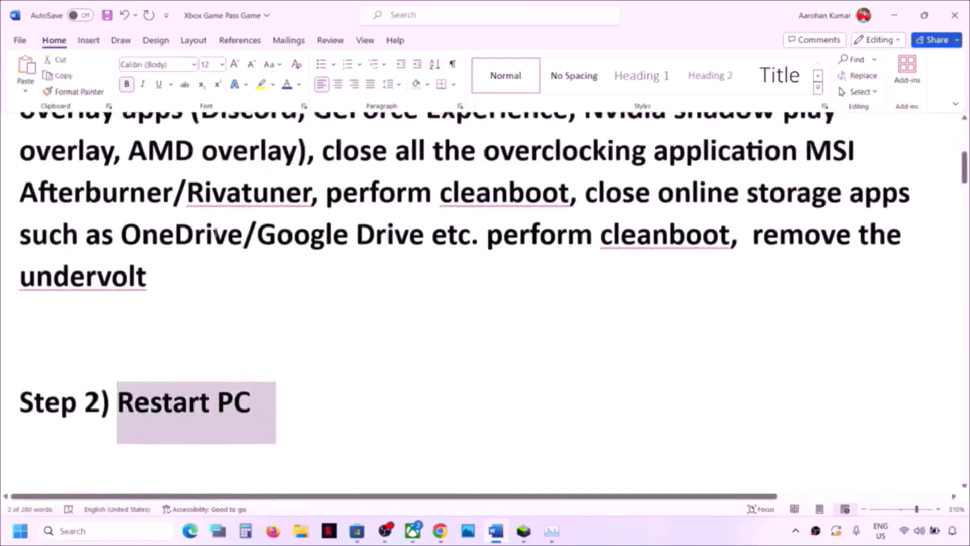
pyautogui.scroll(-6, 280, 242)
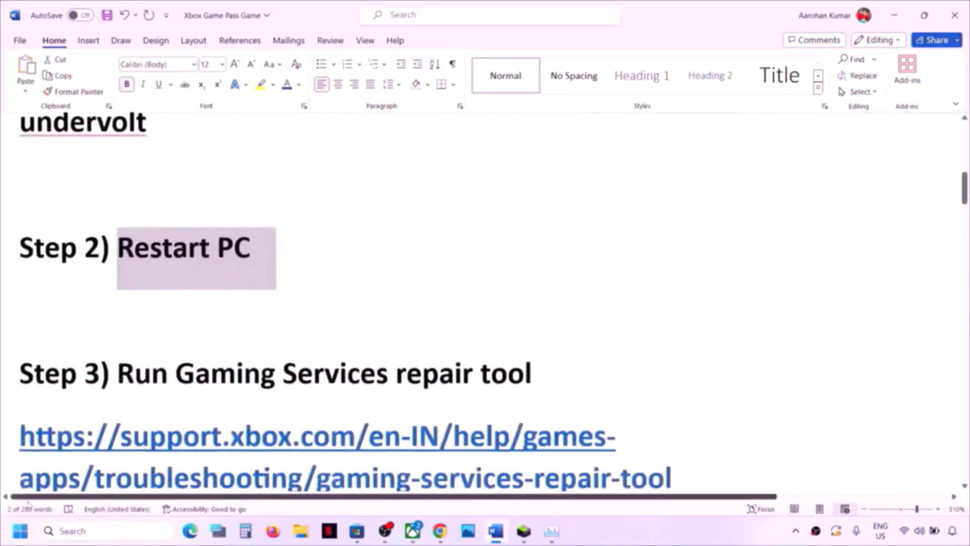
# - Open Start > Power and dismiss it without restarting the PC
pyautogui.press('super')
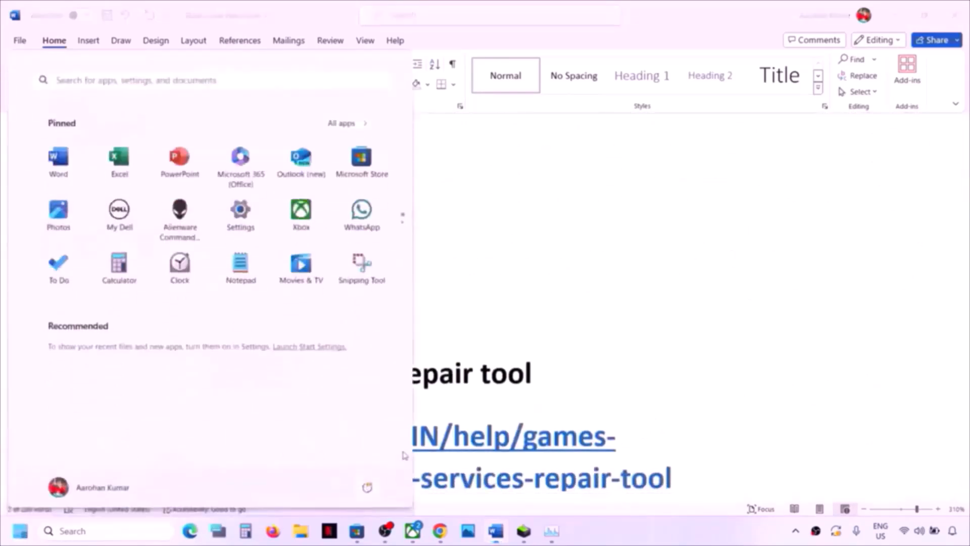
pyautogui.click(368, 487)
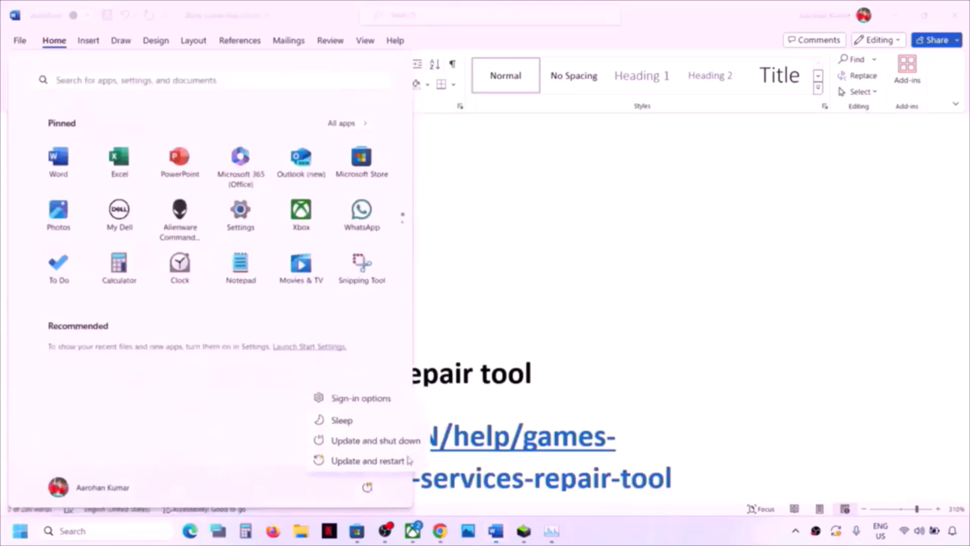
pyautogui.click(631, 350)
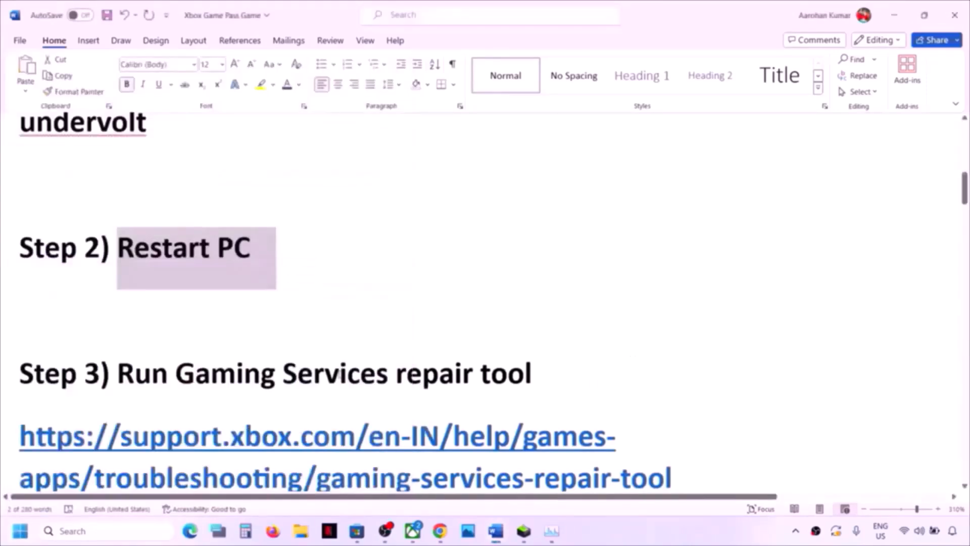
# - Select the Step 3 Gaming Services Repair Tool link and switch to Chrome
pyautogui.scroll(-2, 324, 357)
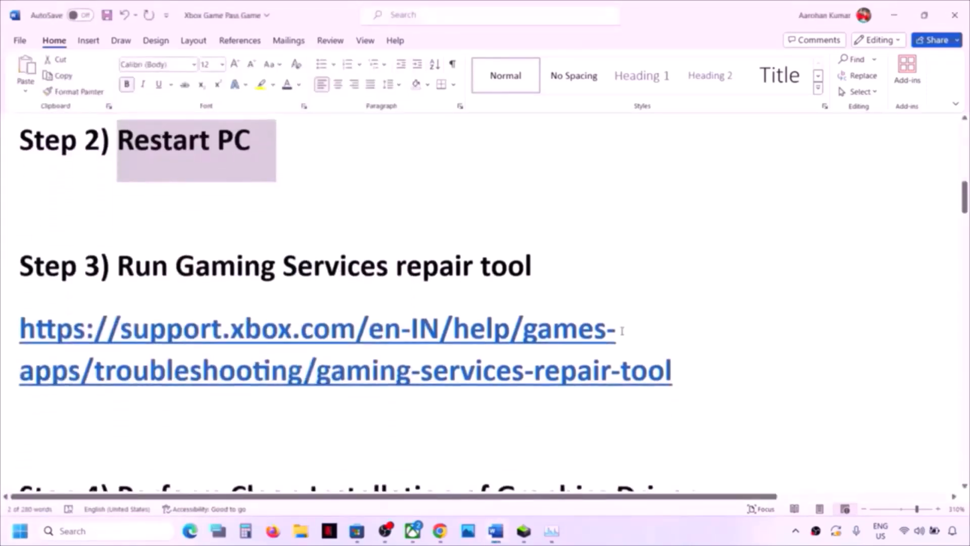
pyautogui.click(686, 366)
pyautogui.tripleClick(148, 319)
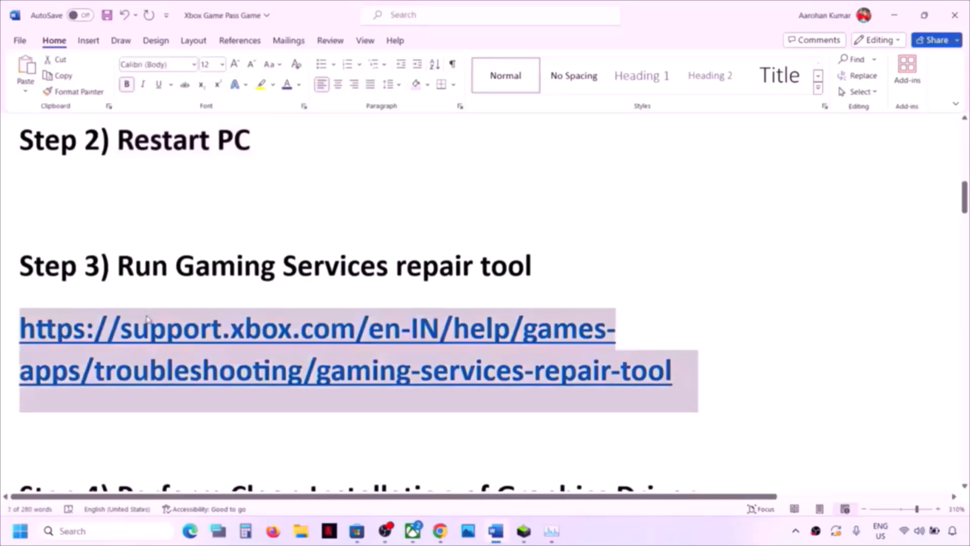
pyautogui.click(442, 532)
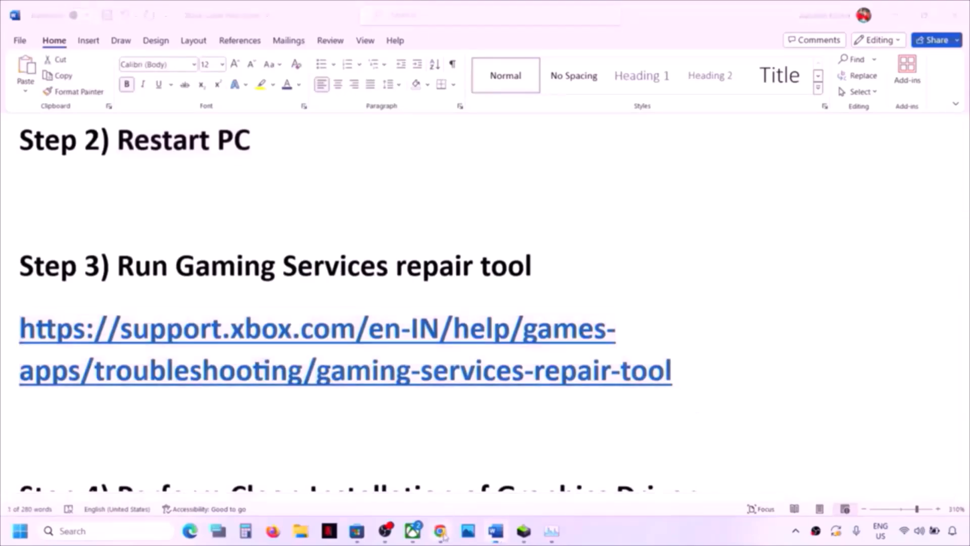
# - On the Gaming Services Repair Tool page, expand Downloadable version and download the PC tool
pyautogui.click(245, 14)
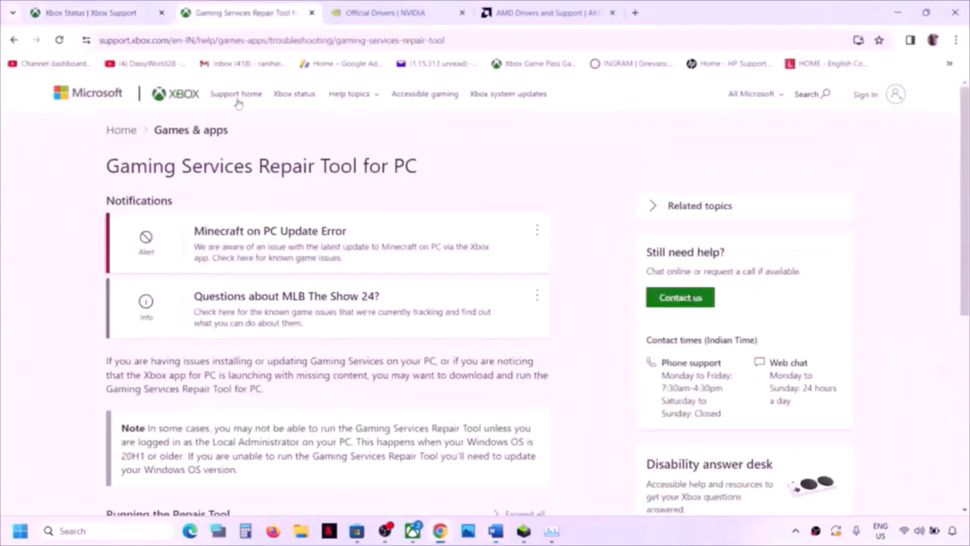
pyautogui.scroll(-6, 268, 234)
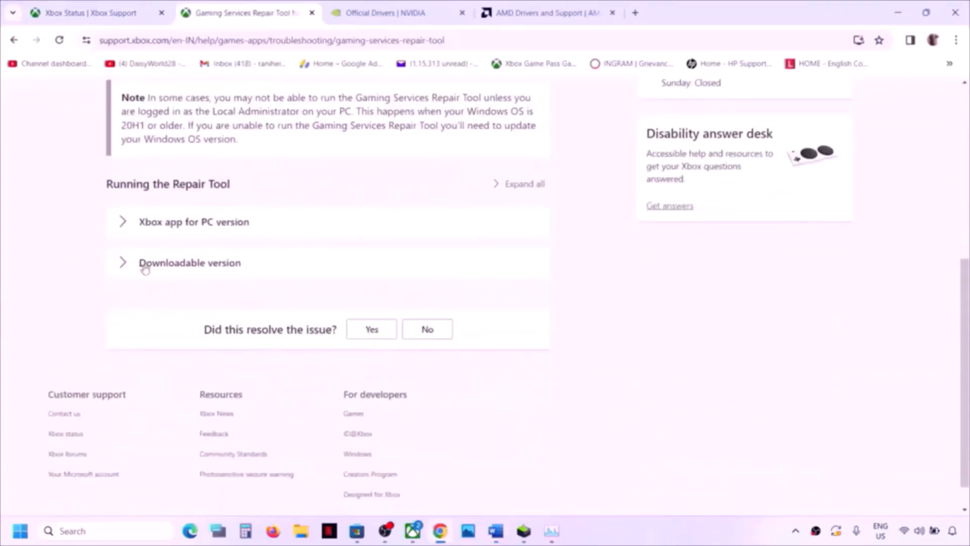
pyautogui.click(121, 261)
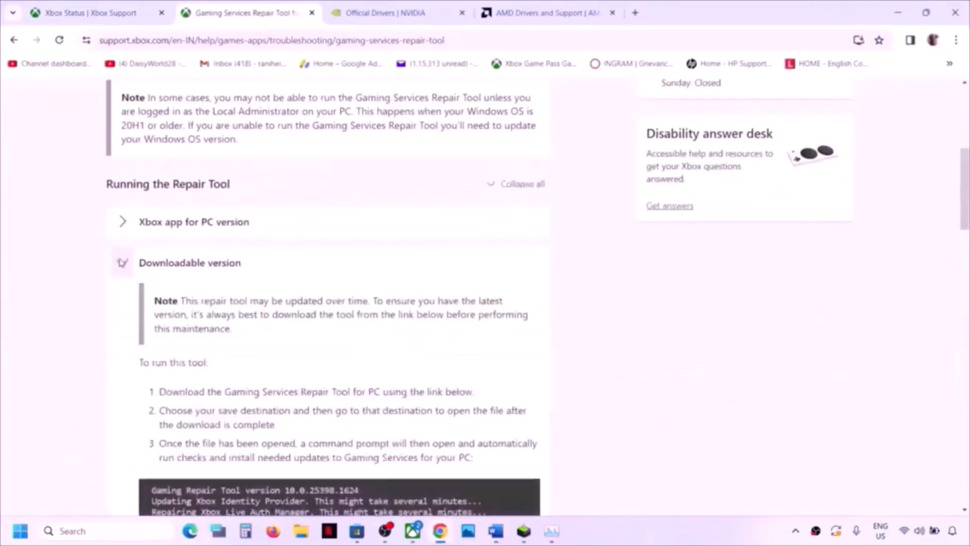
pyautogui.scroll(-2, 255, 316)
pyautogui.scroll(-6, 254, 317)
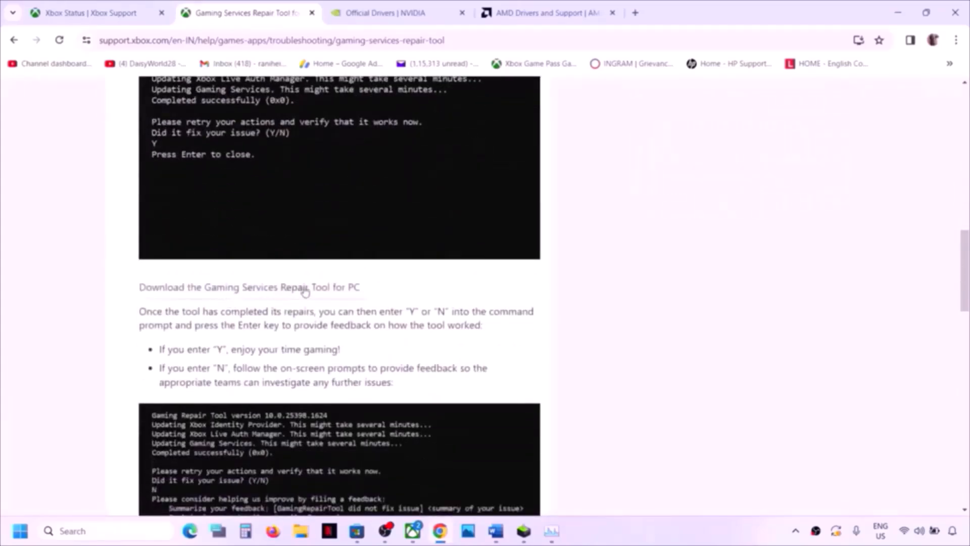
pyautogui.click(318, 291)
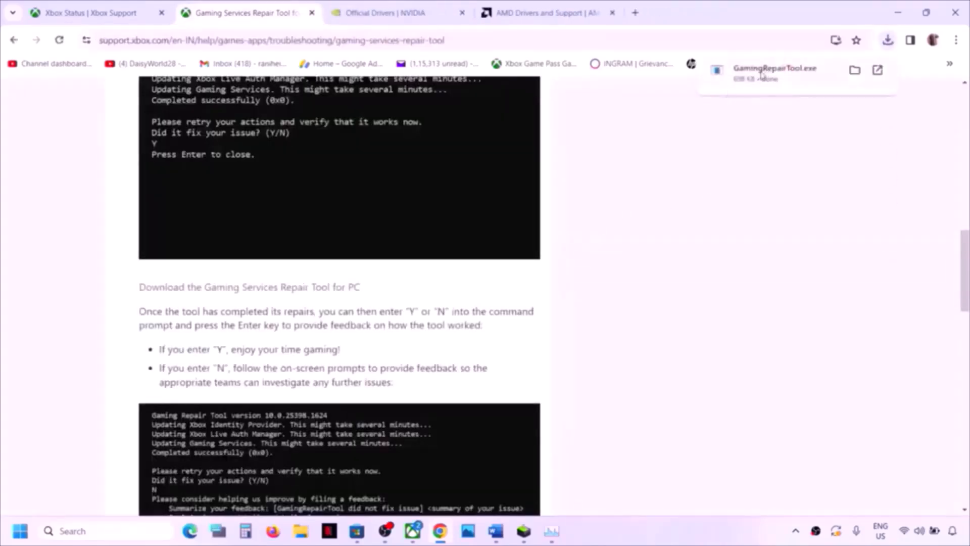
# - Run the downloaded GamingRepairTool.exe, then switch to the Xbox app
pyautogui.click(753, 80)
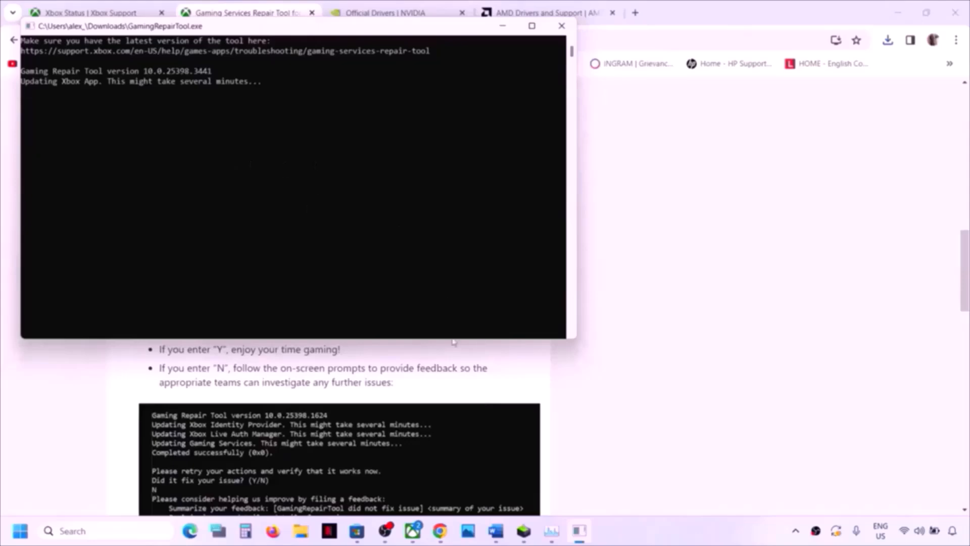
pyautogui.click(636, 431)
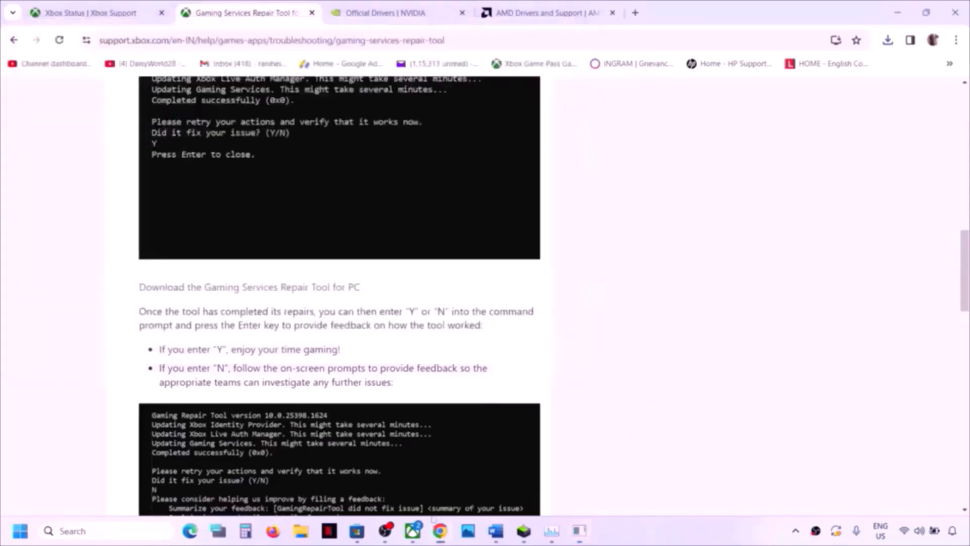
pyautogui.click(411, 540)
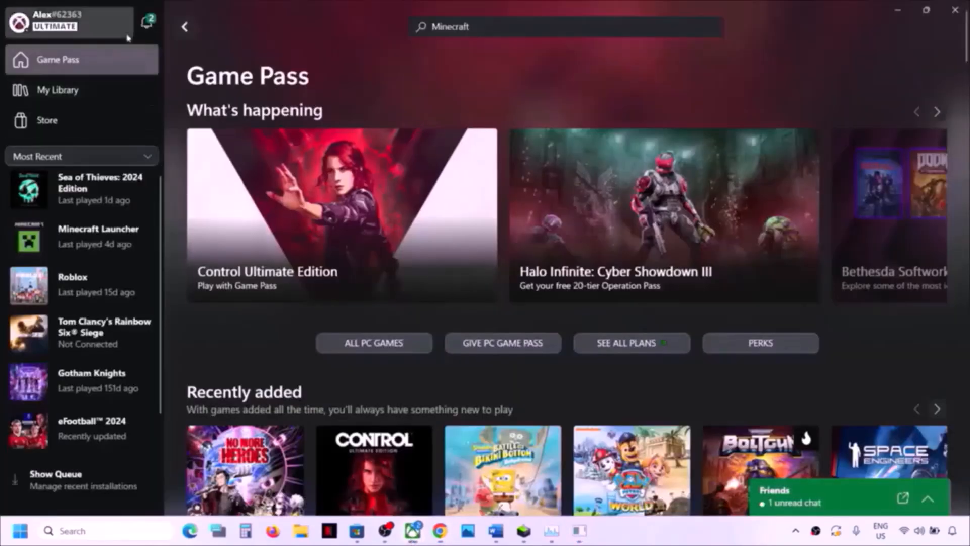
# - From Profile > Support, open the Gaming Services Repair Tool and start repairing
pyautogui.click(55, 22)
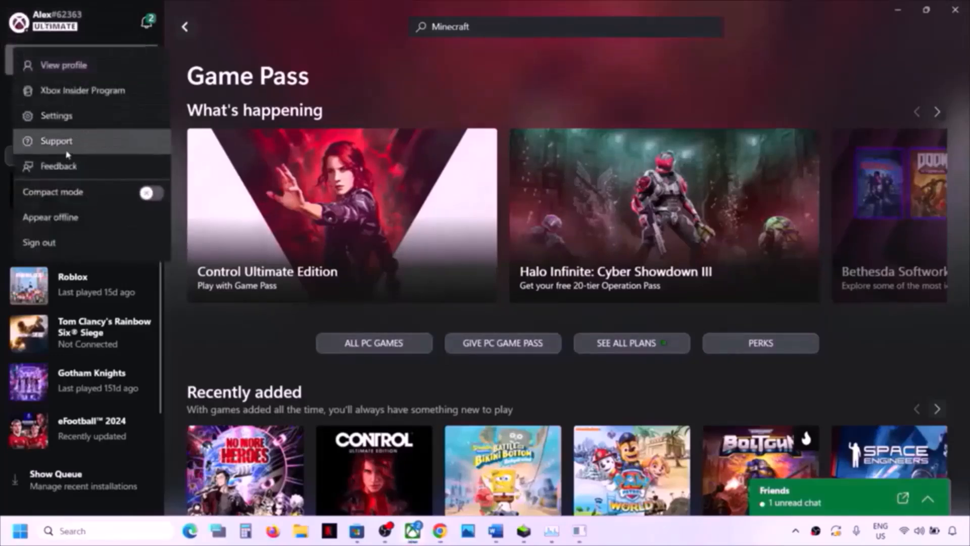
pyautogui.click(57, 142)
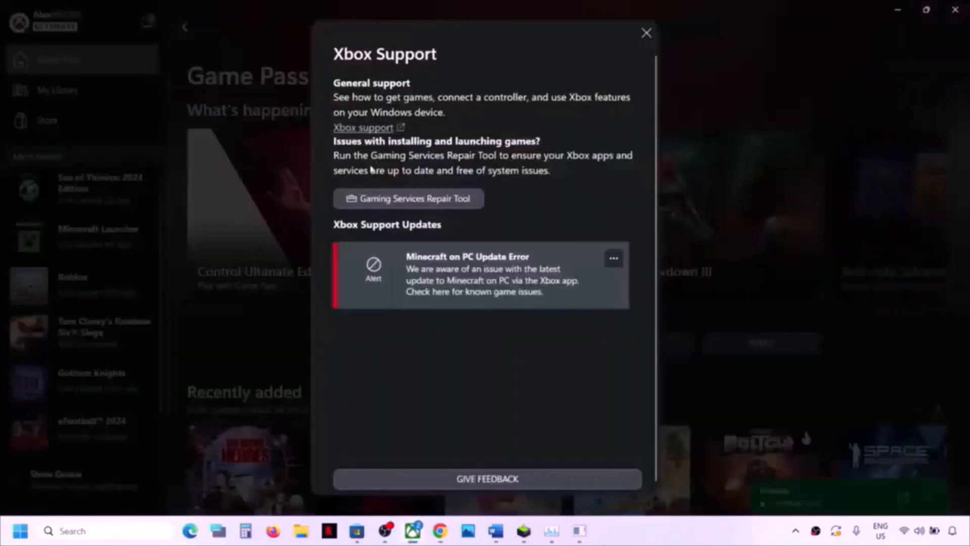
pyautogui.click(444, 200)
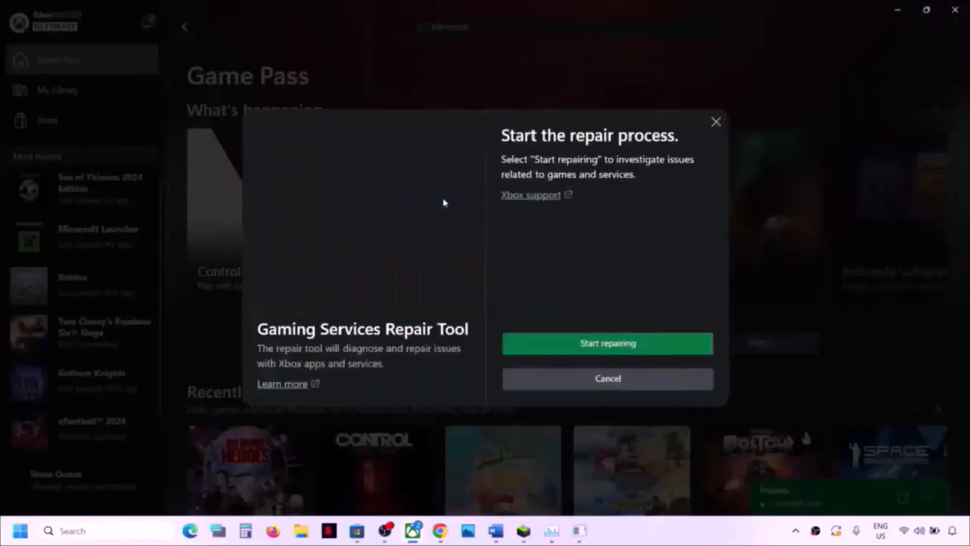
pyautogui.click(608, 345)
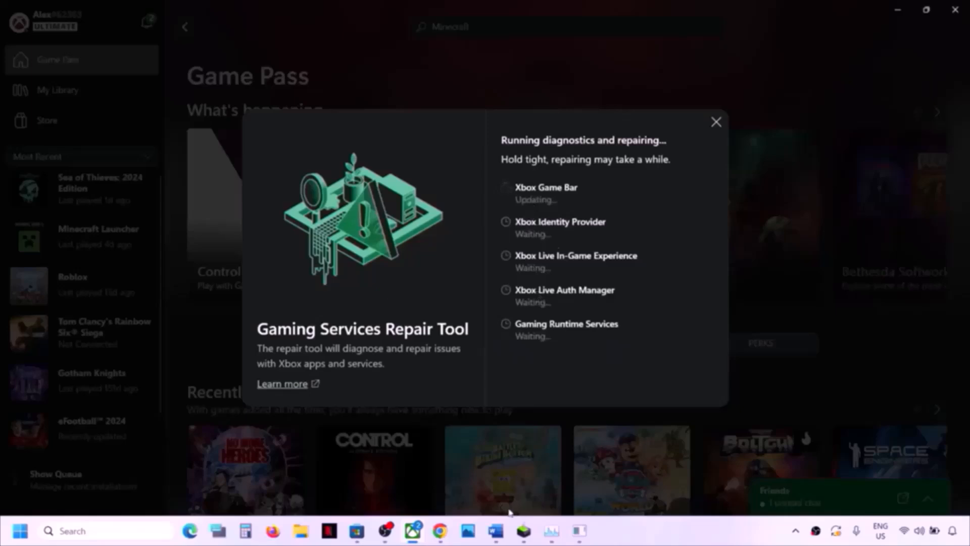
# - In Word, select the Step 4 clean driver installation text and its NVIDIA and AMD links
pyautogui.click(496, 537)
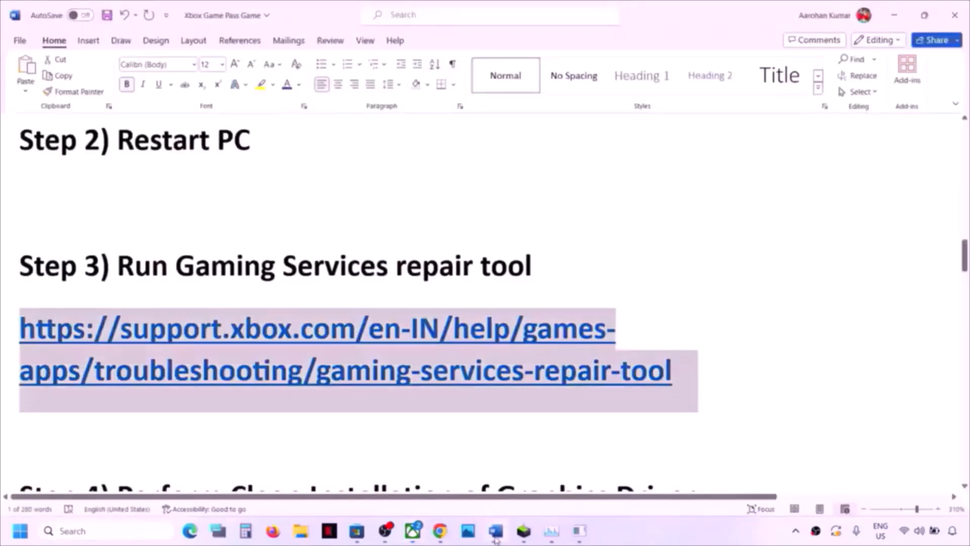
pyautogui.scroll(-3, 305, 375)
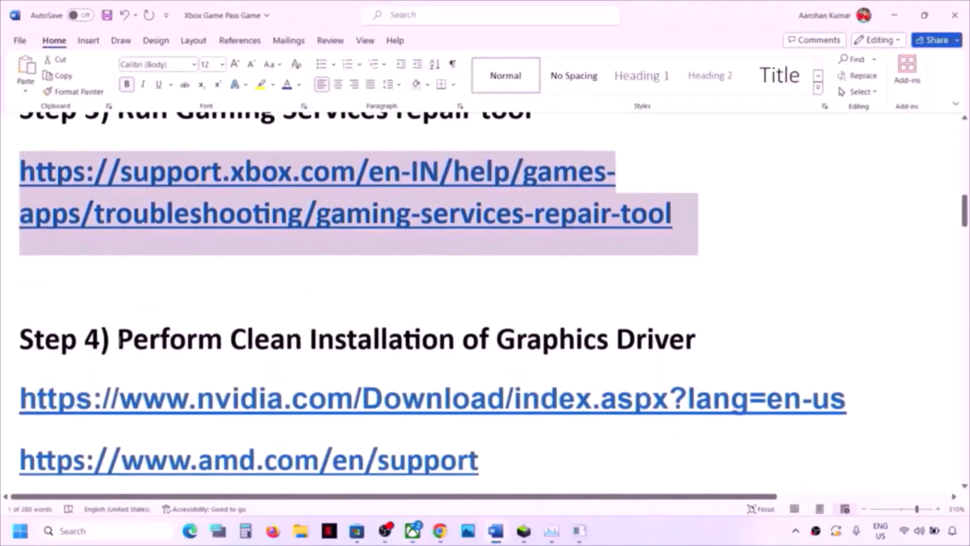
pyautogui.moveTo(119, 339); pyautogui.dragTo(672, 345)
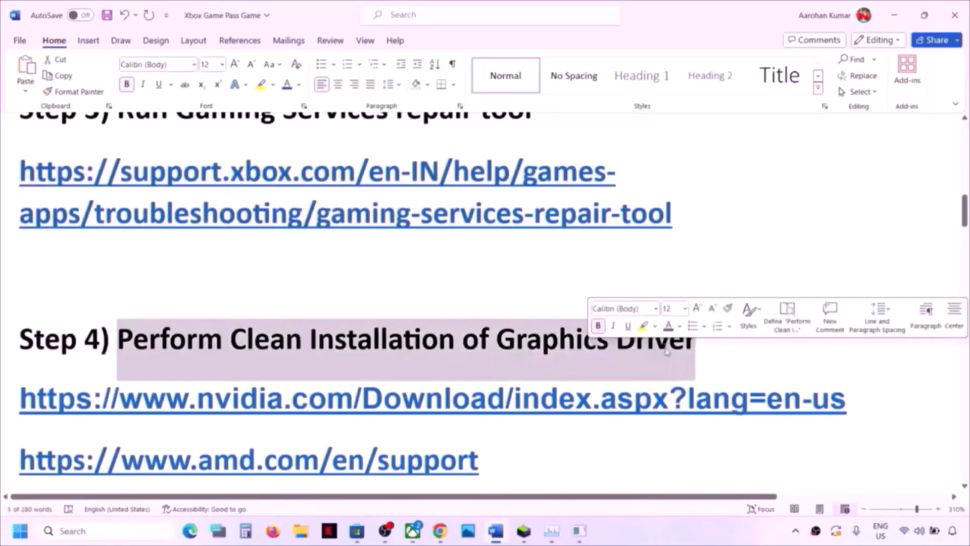
pyautogui.moveTo(190, 399); pyautogui.dragTo(487, 399)
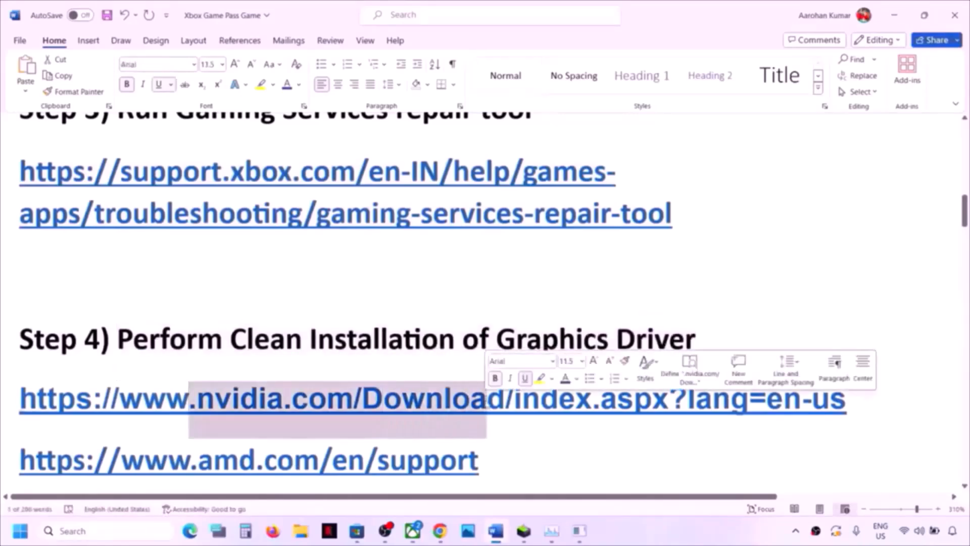
pyautogui.scroll(-3, 199, 356)
pyautogui.moveTo(169, 365); pyautogui.dragTo(453, 356)
pyautogui.tripleClick(415, 311)
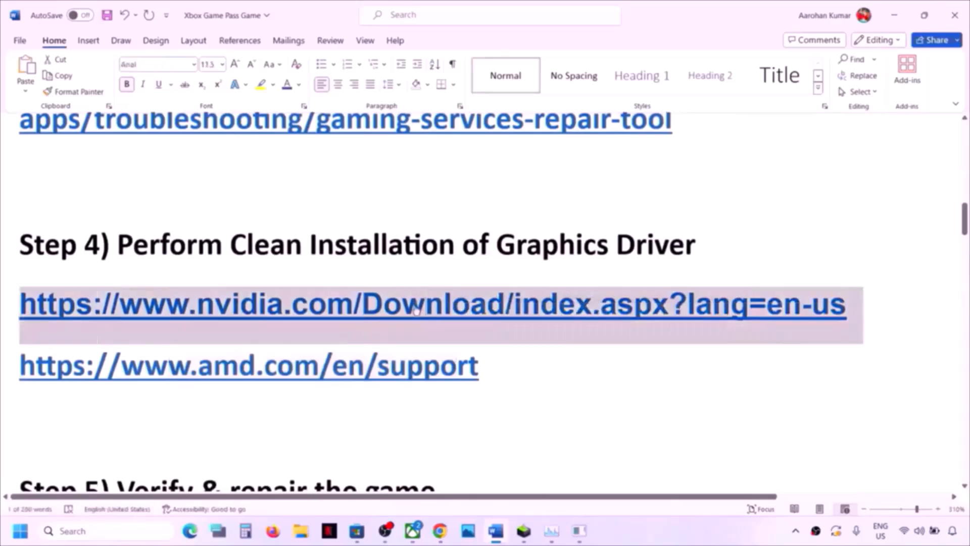
# - On NVIDIA's driver page, choose GeForce, RTX 30 Series (Notebooks), RTX 3050 Laptop GPU, Windows 11
pyautogui.click(440, 531)
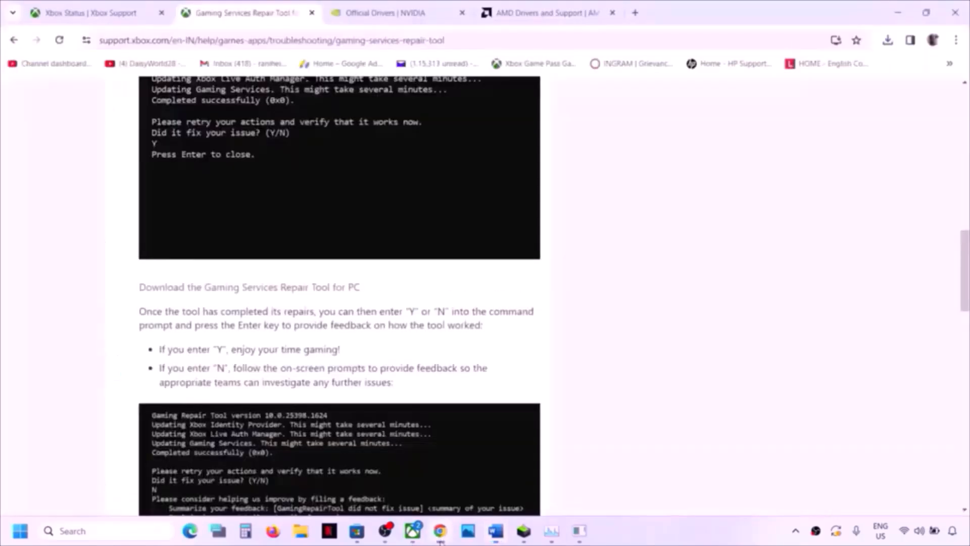
pyautogui.click(386, 13)
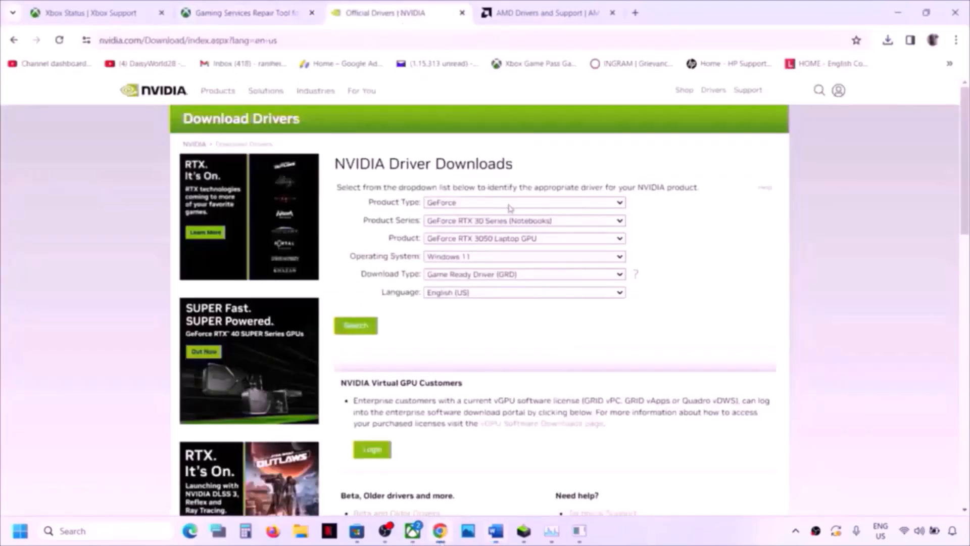
pyautogui.click(485, 205)
pyautogui.click(466, 218)
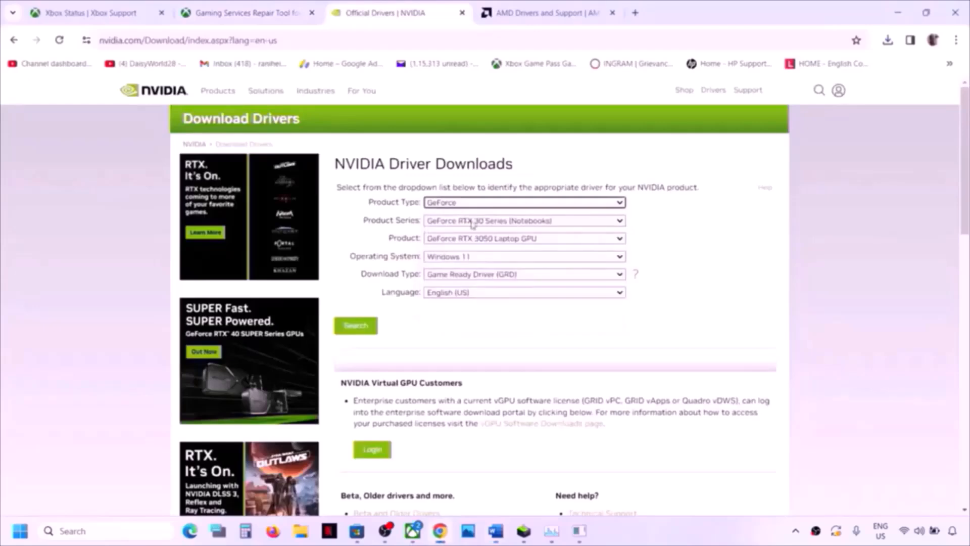
pyautogui.click(471, 223)
pyautogui.click(495, 252)
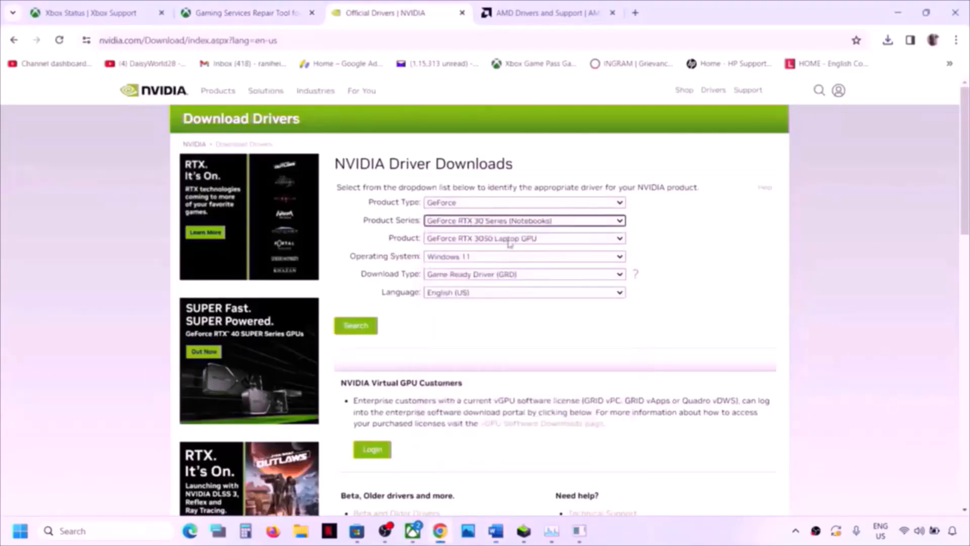
pyautogui.click(509, 244)
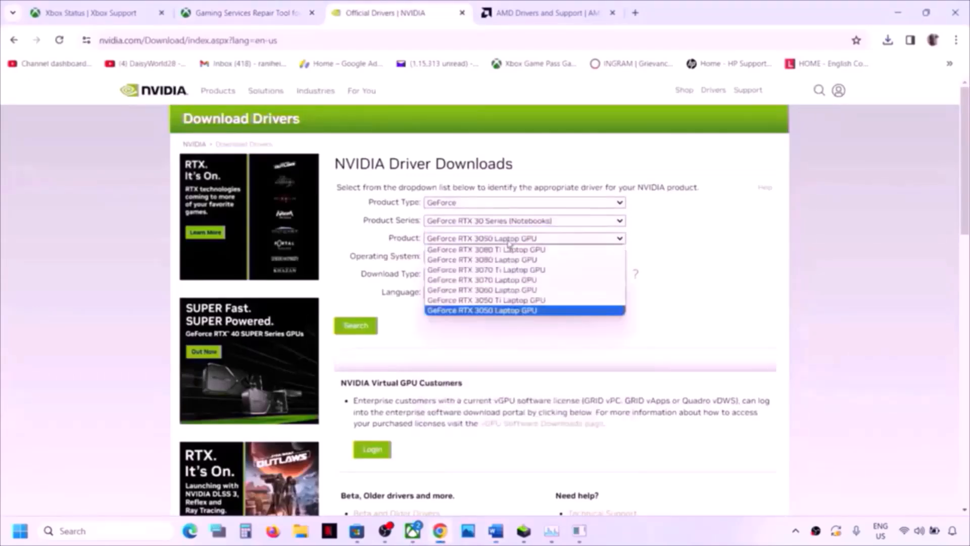
pyautogui.click(506, 311)
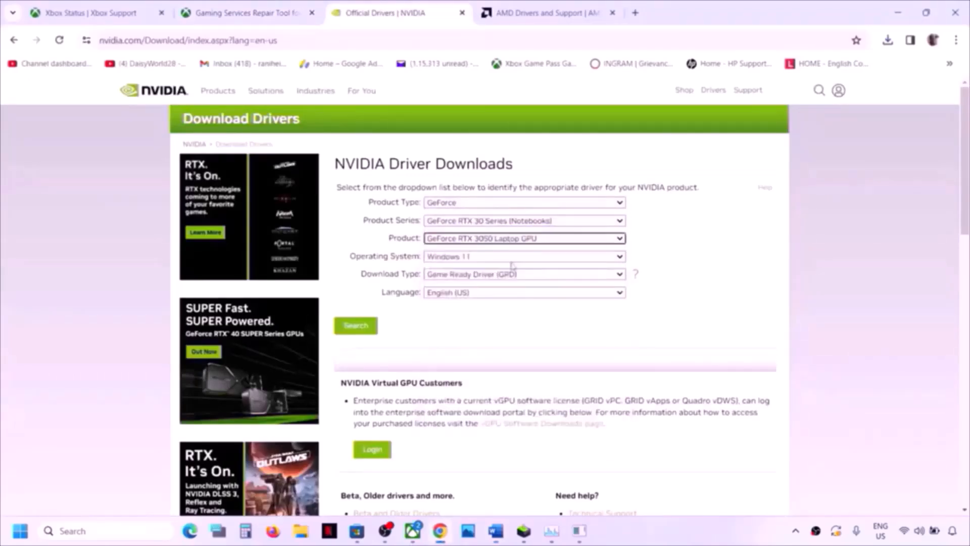
pyautogui.click(487, 258)
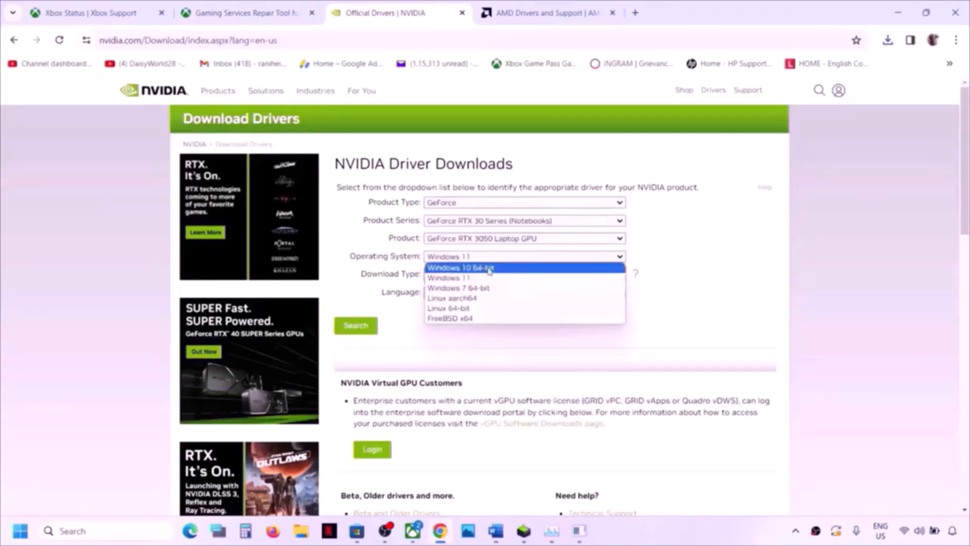
pyautogui.click(474, 279)
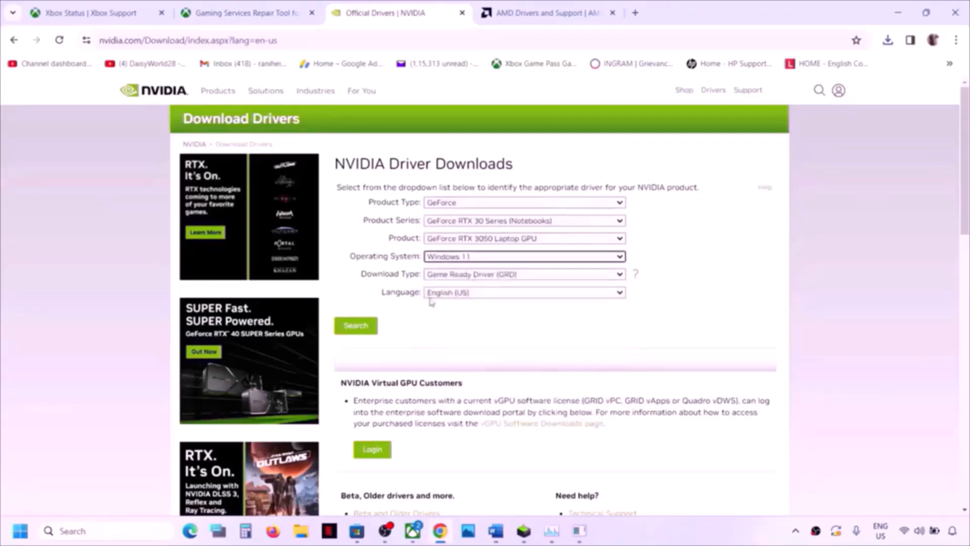
# - Search and download the GeForce Game Ready Driver 551.76, then check the download progress
pyautogui.click(362, 327)
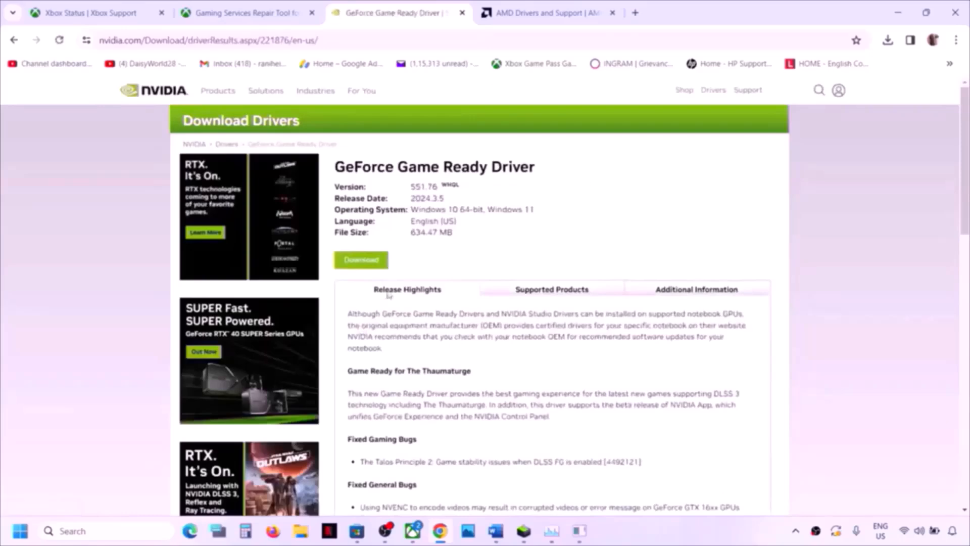
pyautogui.click(363, 265)
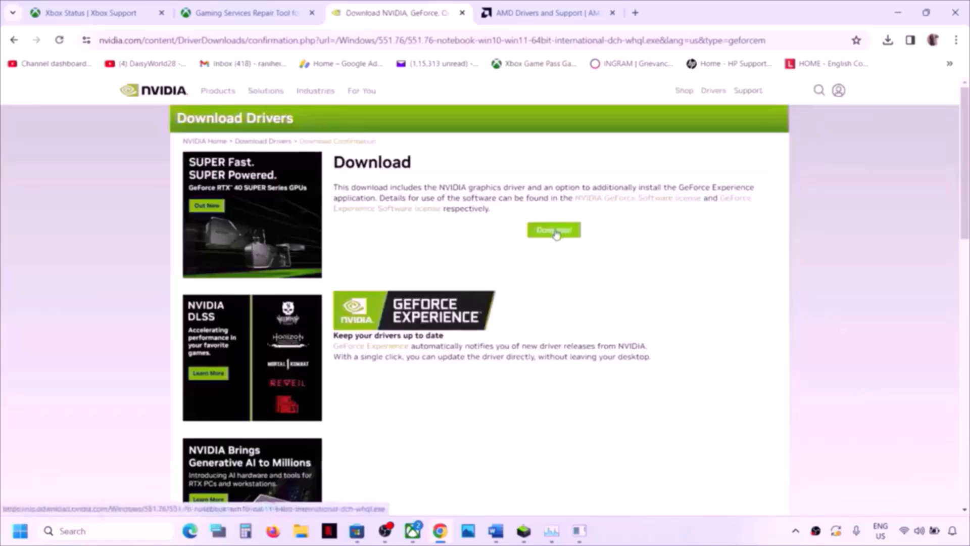
pyautogui.click(555, 233)
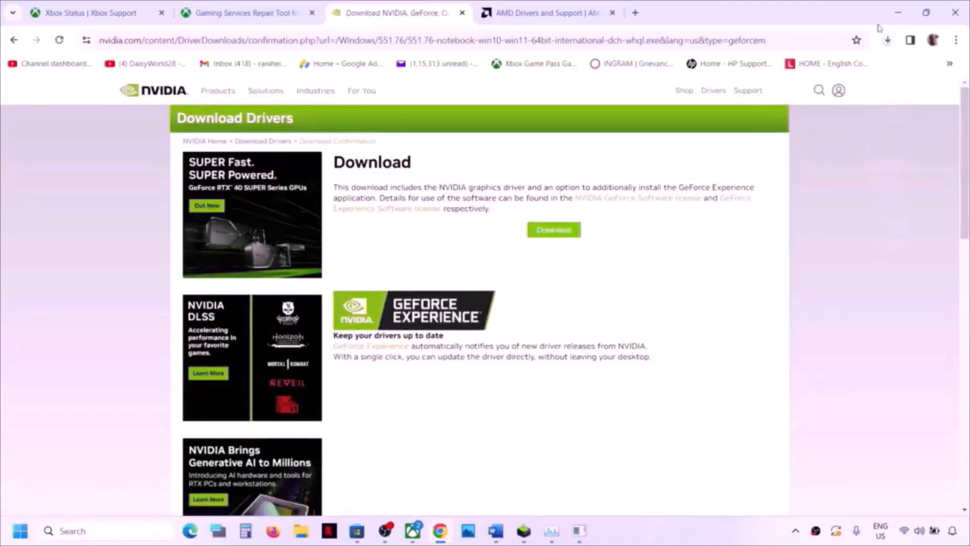
pyautogui.click(890, 42)
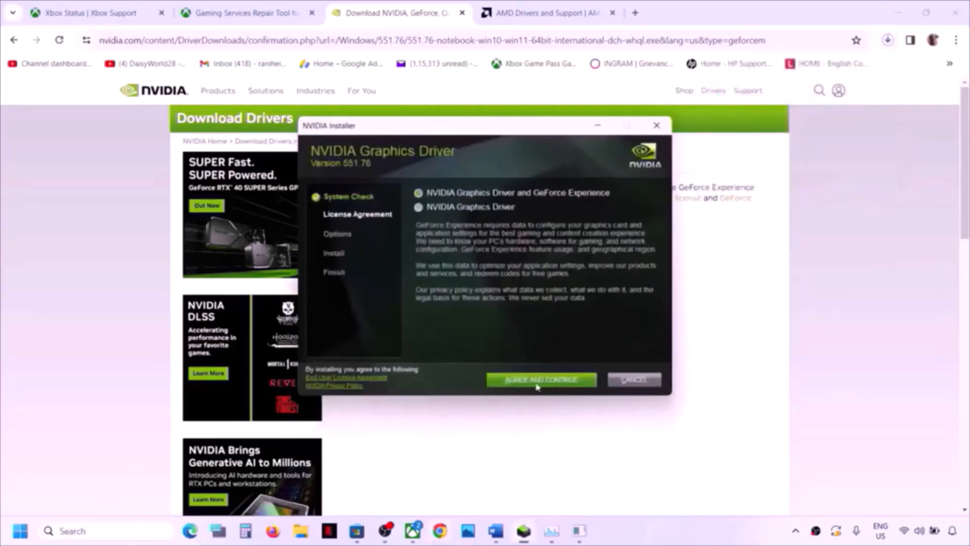
# - Accept the NVIDIA license, choose Custom (Advanced), and tick Perform a clean installation
pyautogui.click(537, 387)
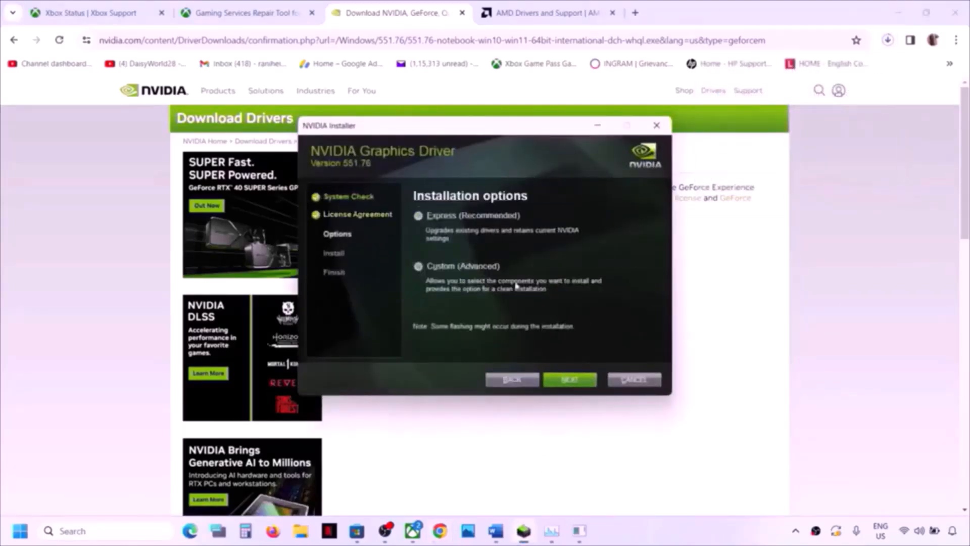
pyautogui.click(563, 378)
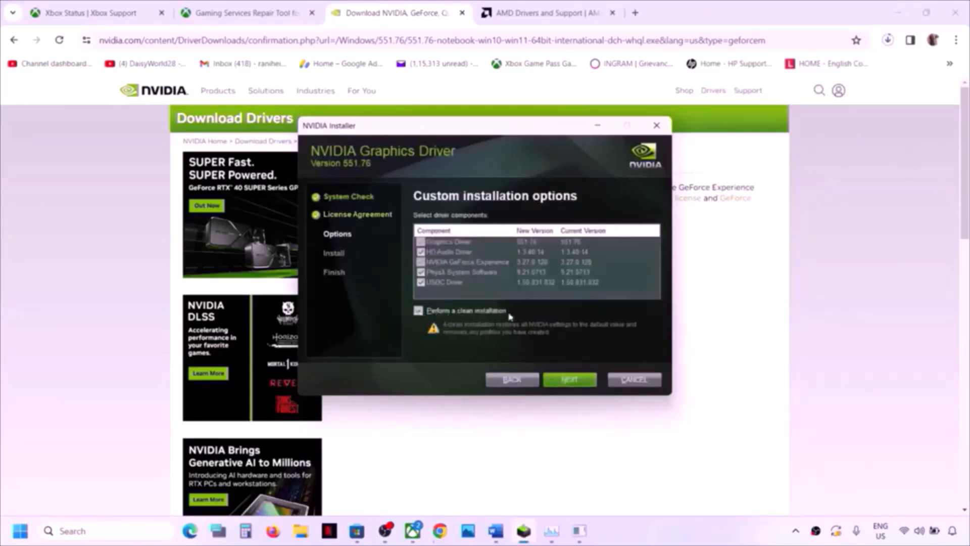
pyautogui.click(454, 309)
pyautogui.press('super+f')
# - Open Start > Power again and close it without restarting
pyautogui.click(848, 314)
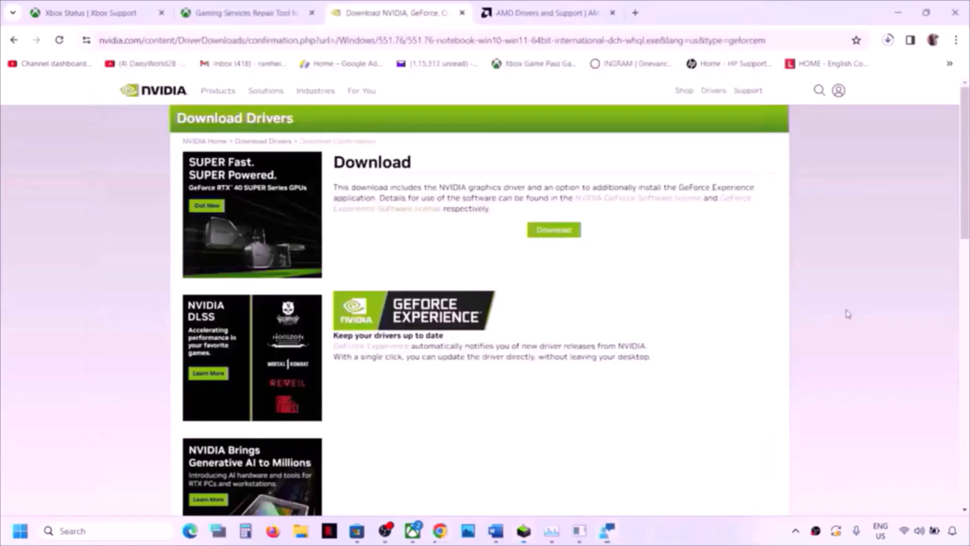
pyautogui.click(23, 530)
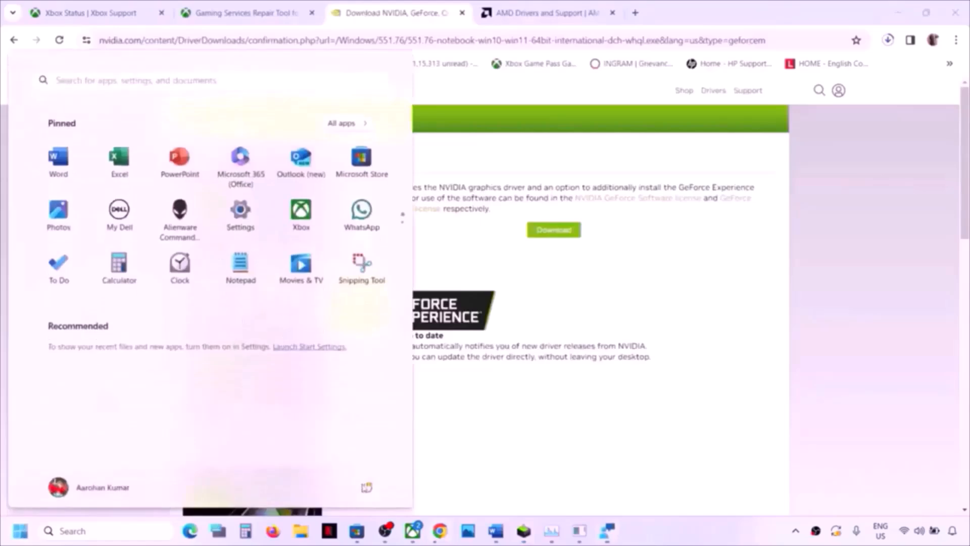
pyautogui.click(365, 488)
pyautogui.click(628, 418)
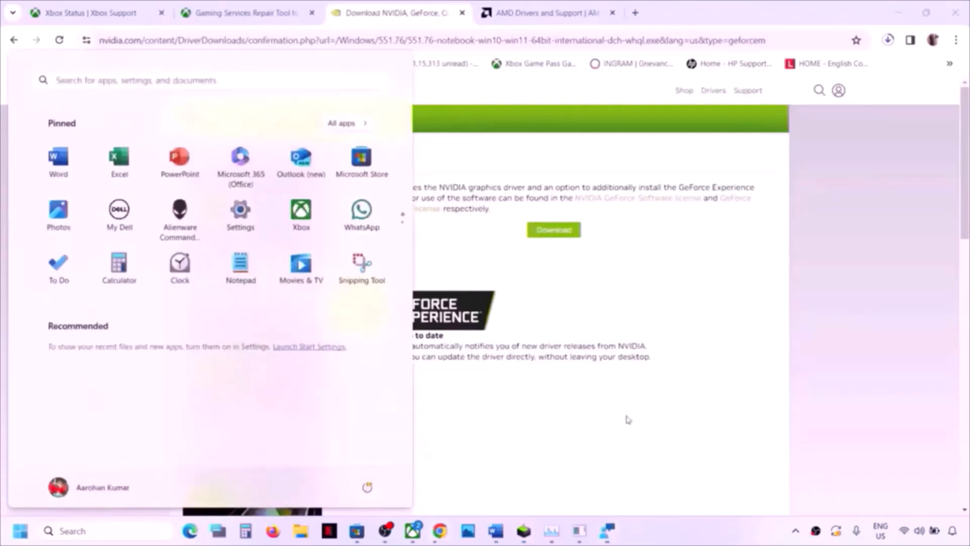
pyautogui.click(628, 418)
# - In Word, select the Step 5 'Verify & repair the game' heading, then switch to the Xbox app
pyautogui.click(495, 530)
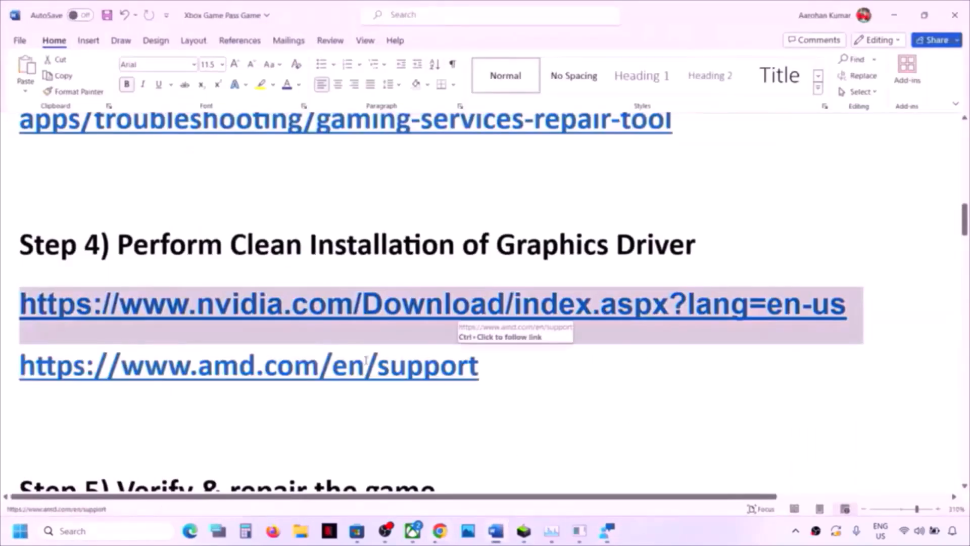
pyautogui.scroll(-3, 366, 360)
pyautogui.scroll(2, 342, 346)
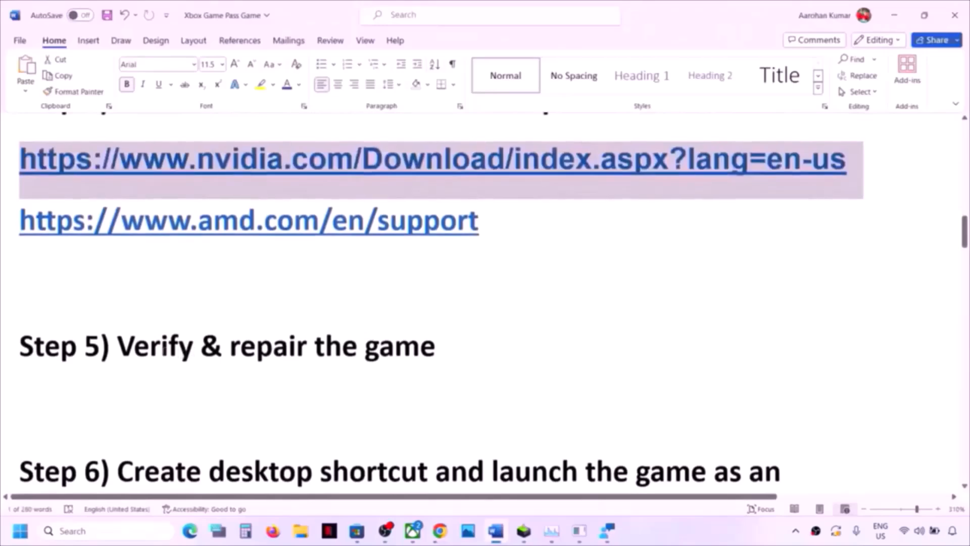
pyautogui.moveTo(118, 349); pyautogui.dragTo(475, 355)
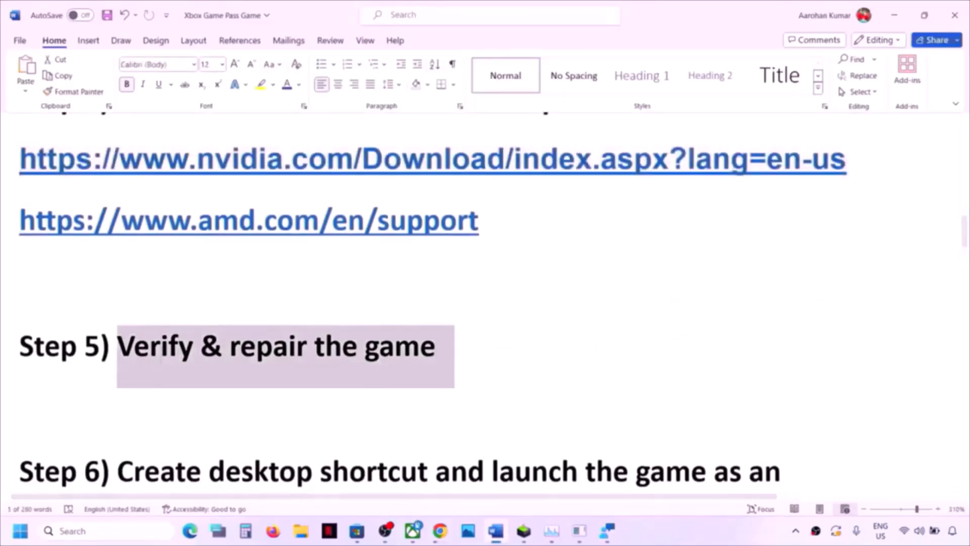
pyautogui.click(413, 533)
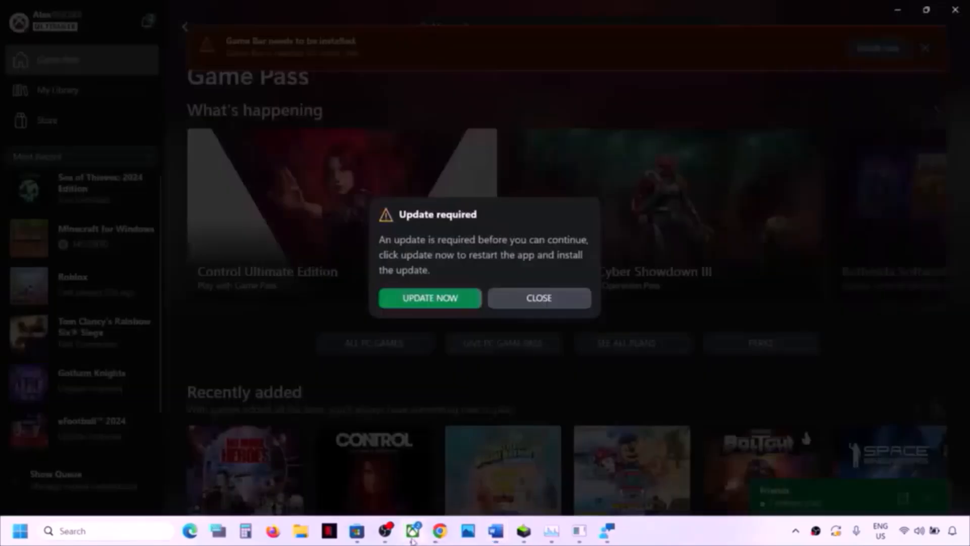
# - Dismiss the Xbox update prompt, close the repair tool console, and reopen Sea of Thieves
pyautogui.click(541, 298)
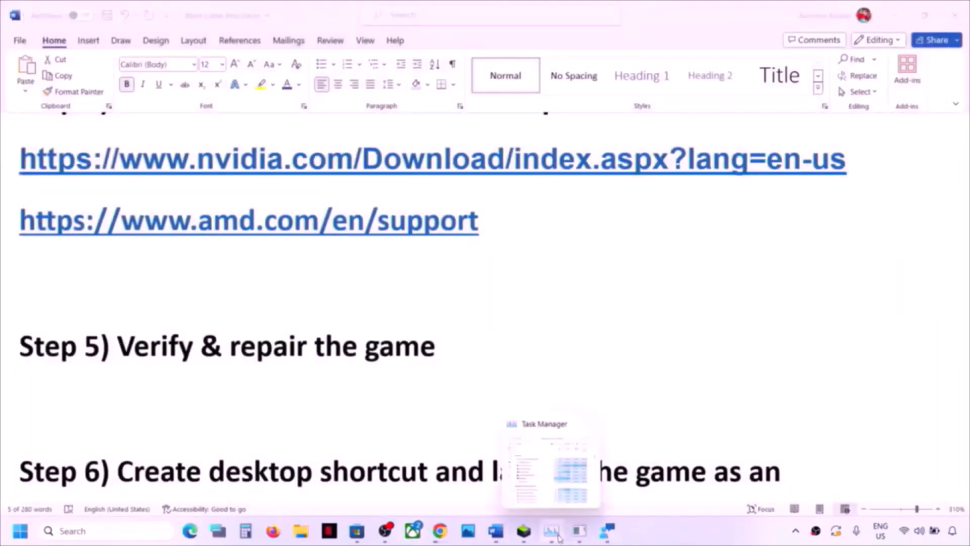
pyautogui.click(580, 534)
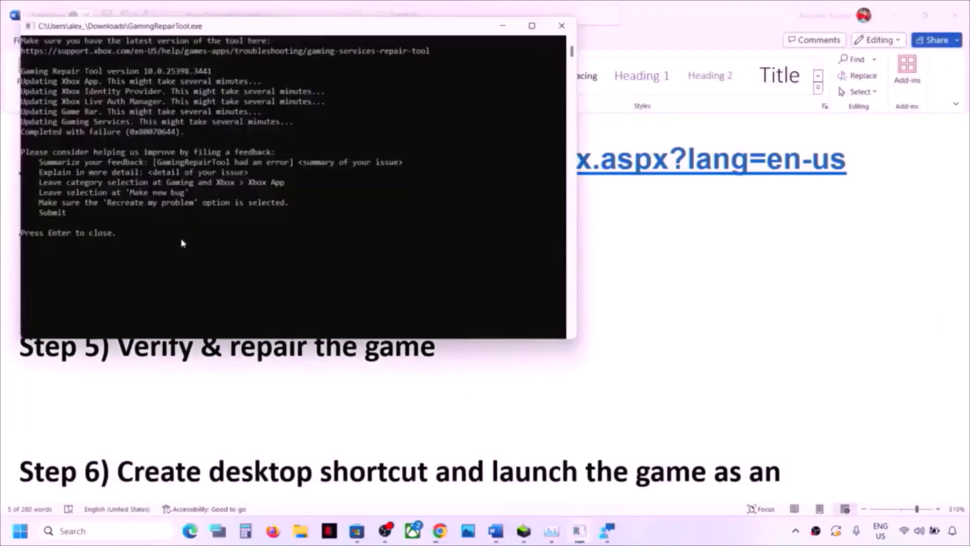
pyautogui.press('Return')
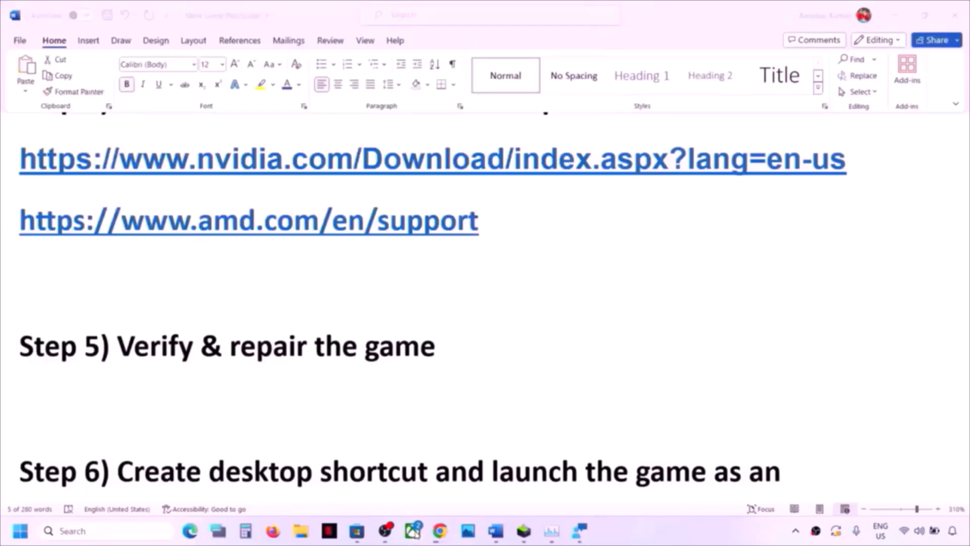
pyautogui.click(413, 531)
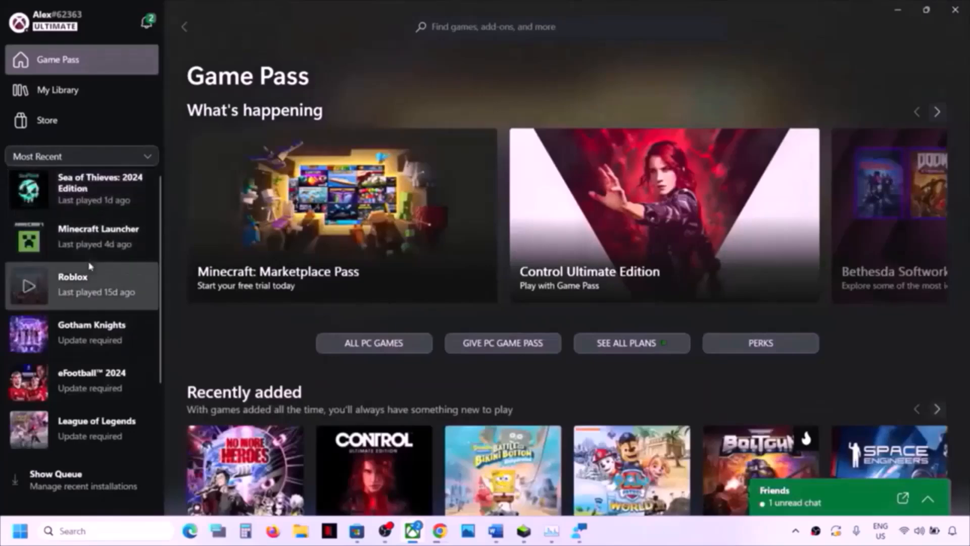
pyautogui.click(104, 192)
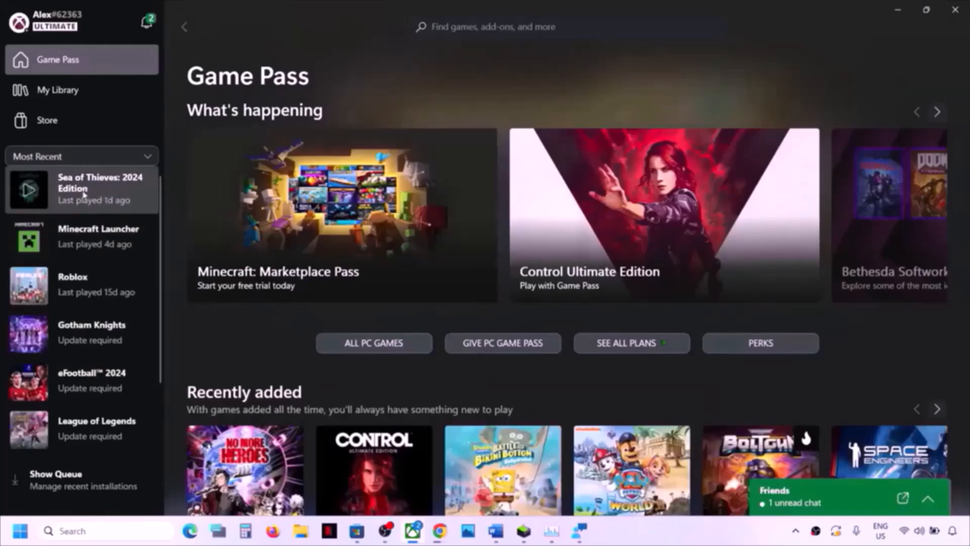
# - Verify and repair Sea of Thieves: 2024 Edition via Manage > Files, confirming with Yes
pyautogui.rightClick(89, 196)
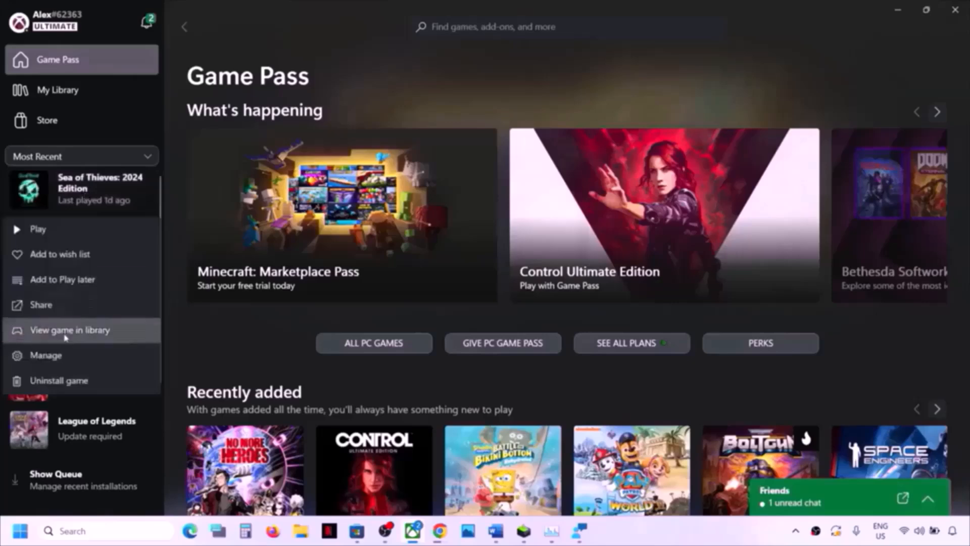
pyautogui.click(61, 355)
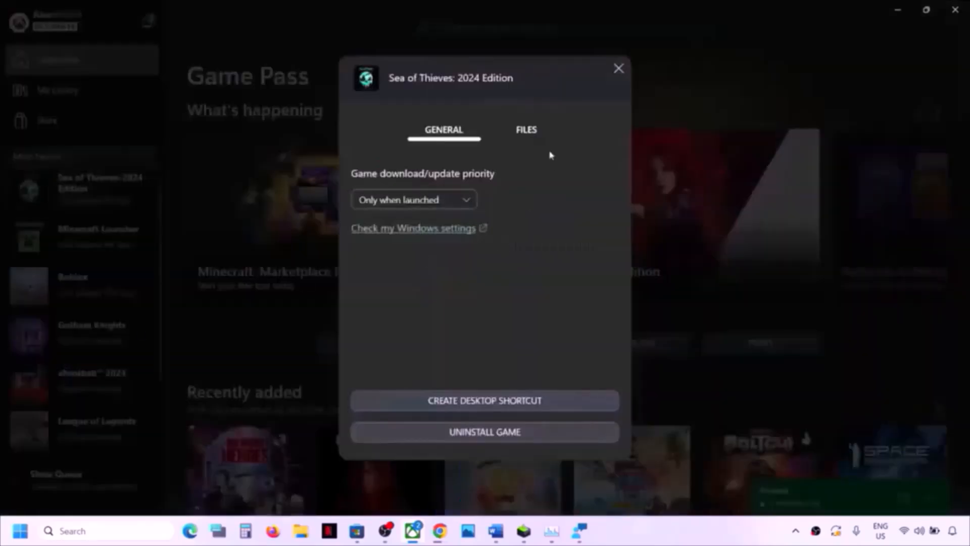
pyautogui.click(531, 131)
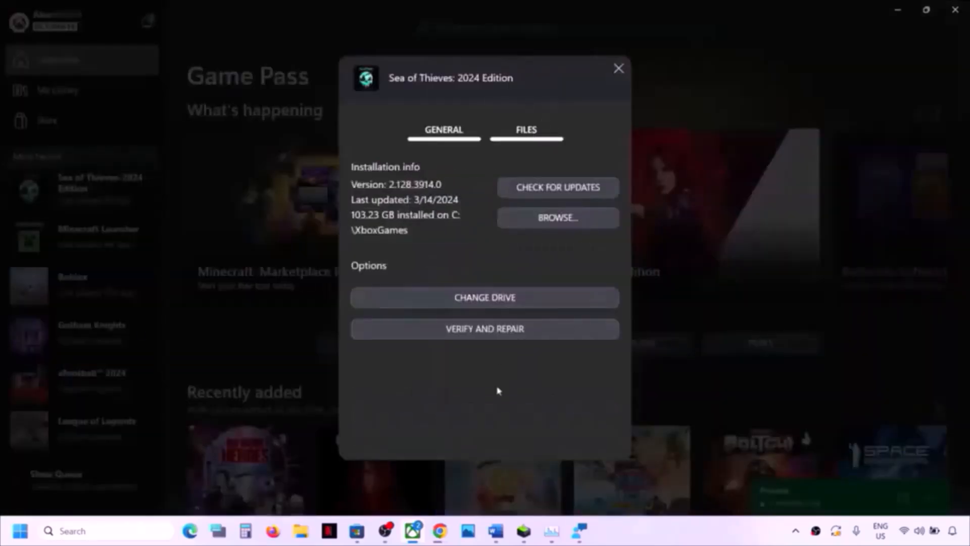
pyautogui.click(493, 335)
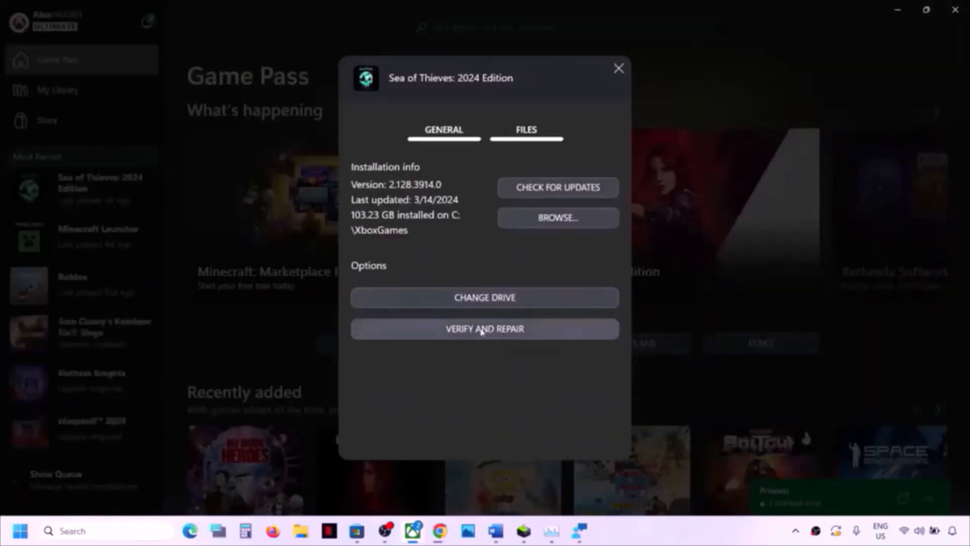
pyautogui.click(491, 335)
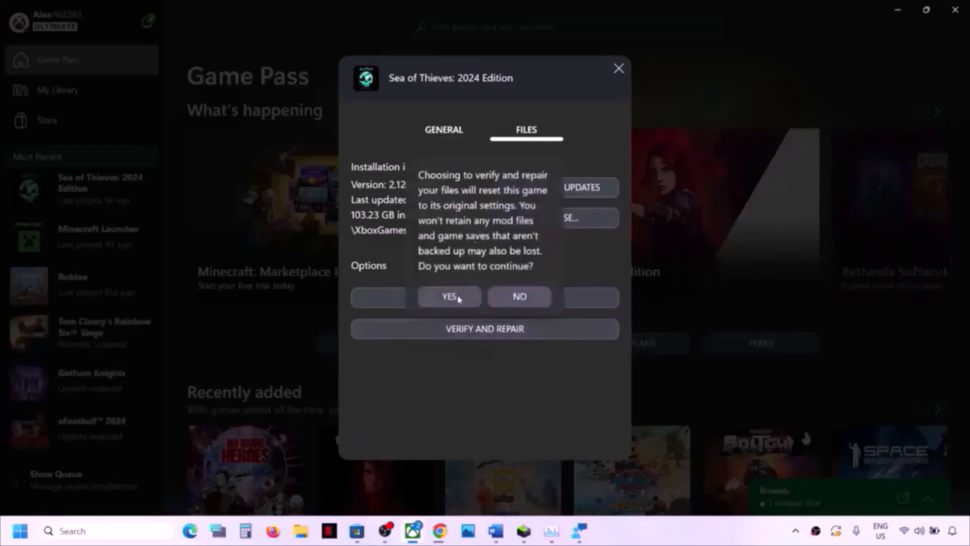
pyautogui.click(457, 298)
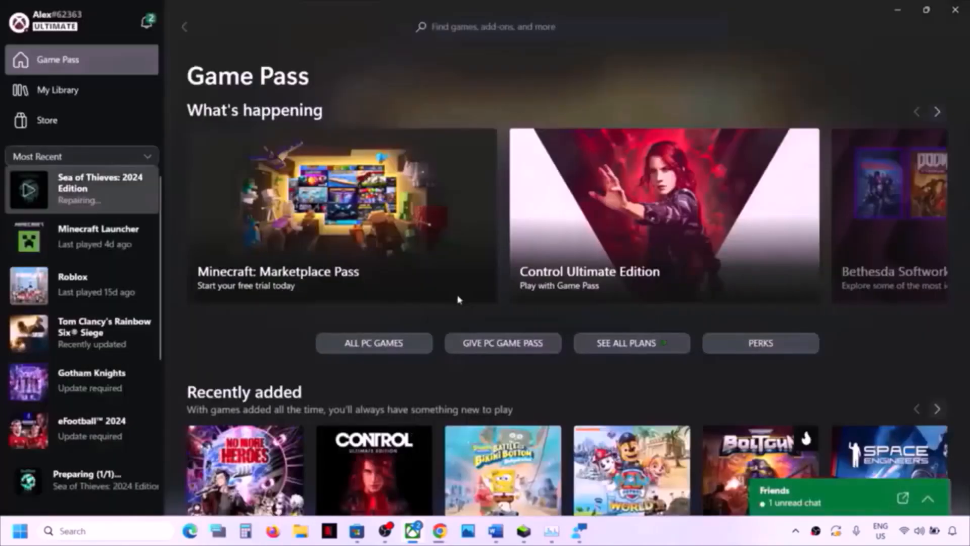
pyautogui.click(103, 191)
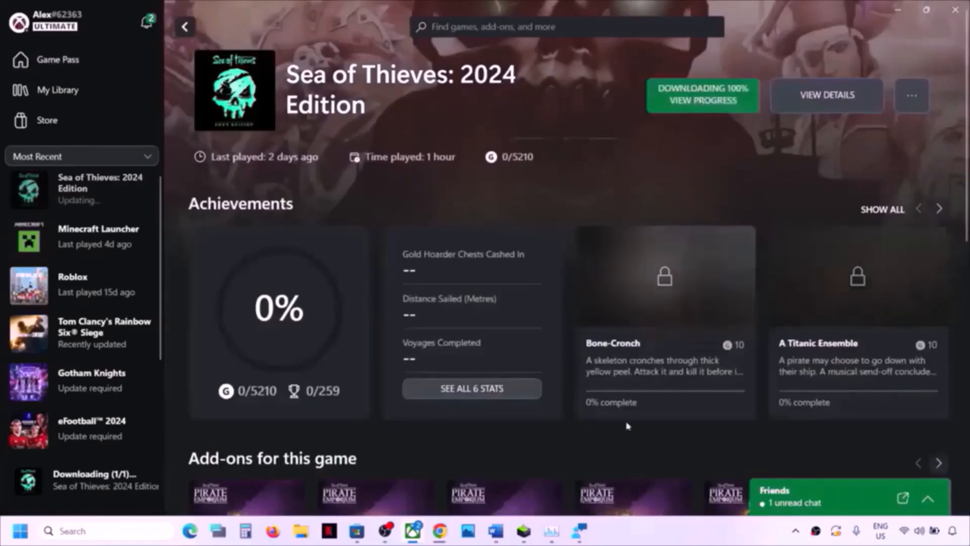
# - Select the Step 6 heading in the Word checklist, then minimize Word
pyautogui.click(496, 530)
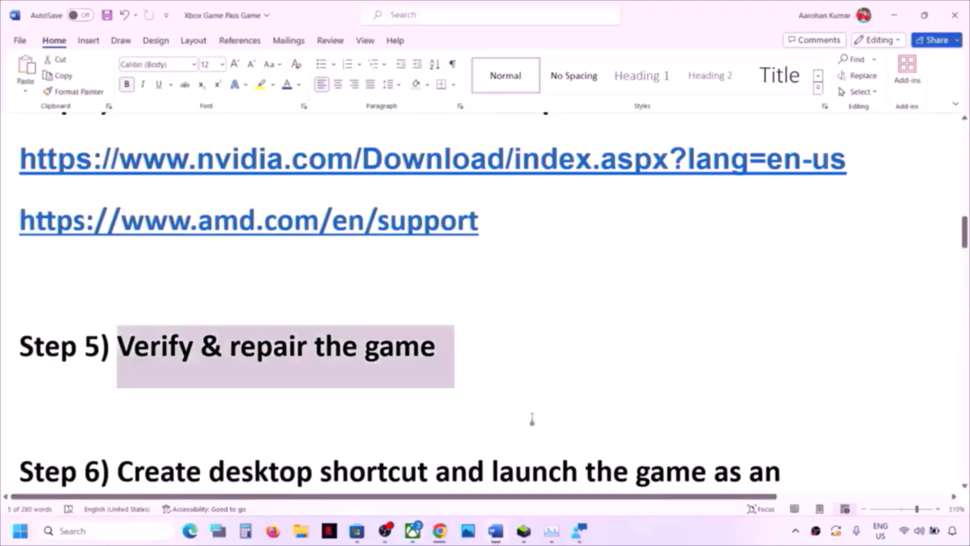
pyautogui.scroll(-5, 362, 365)
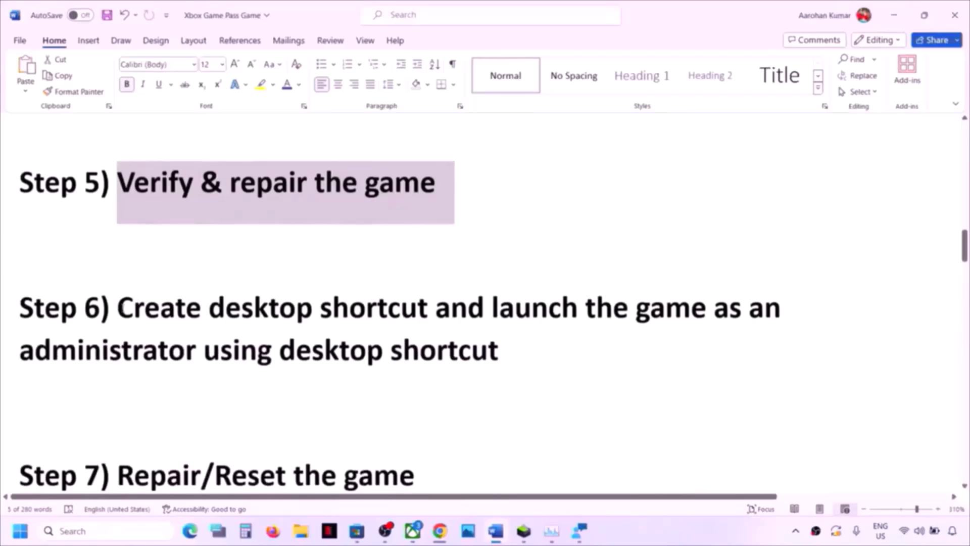
pyautogui.moveTo(117, 309); pyautogui.dragTo(628, 343)
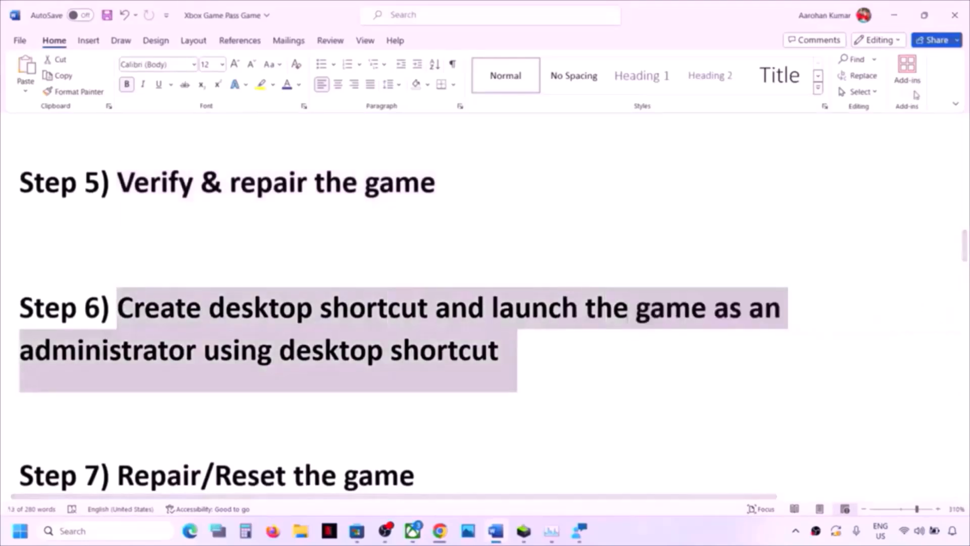
pyautogui.click(895, 15)
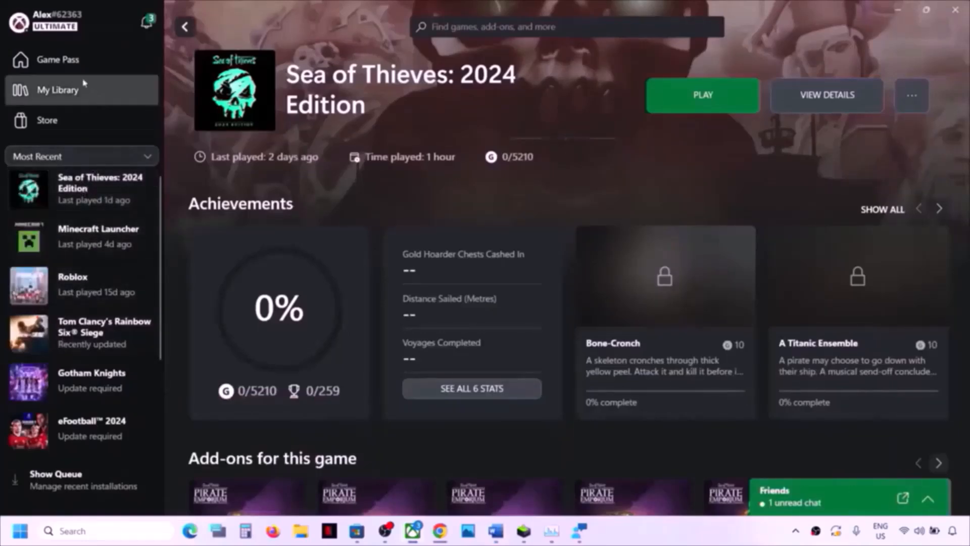
# - Create a Sea of Thieves desktop shortcut from its Manage page and check it on the desktop
pyautogui.click(50, 59)
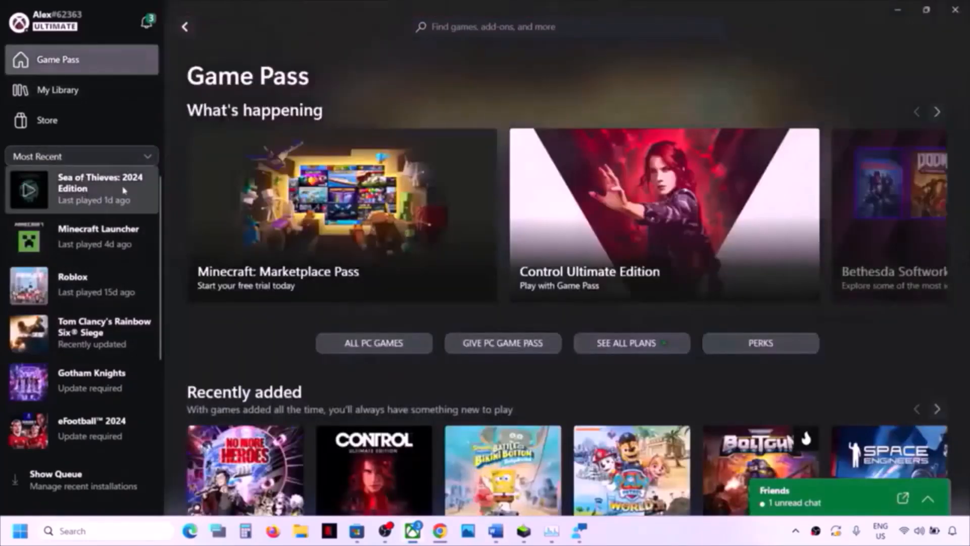
pyautogui.rightClick(89, 194)
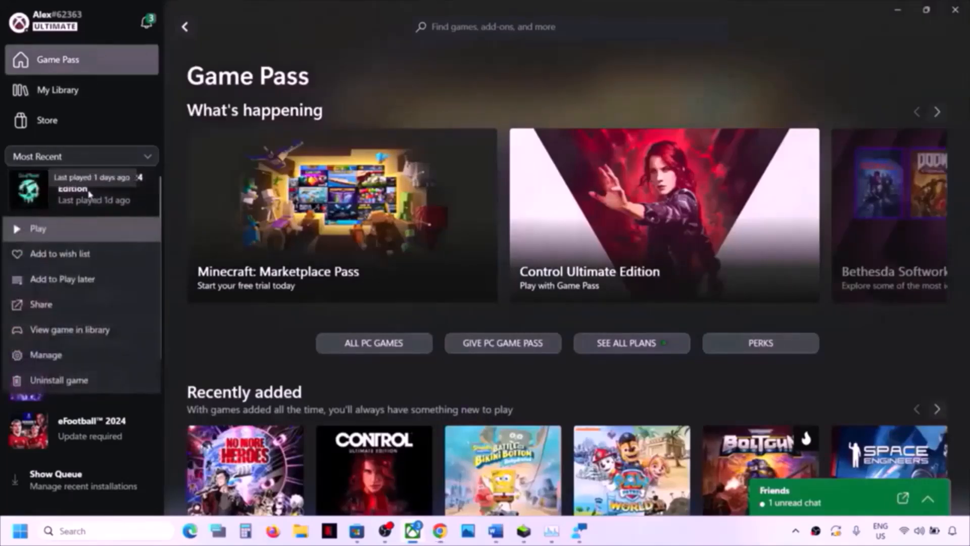
pyautogui.click(62, 356)
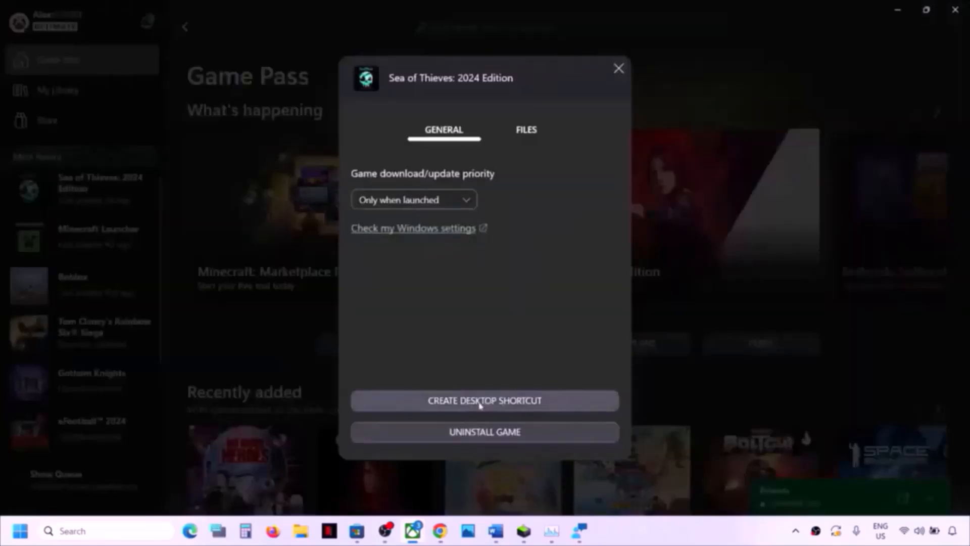
pyautogui.click(506, 400)
pyautogui.press('super+d')
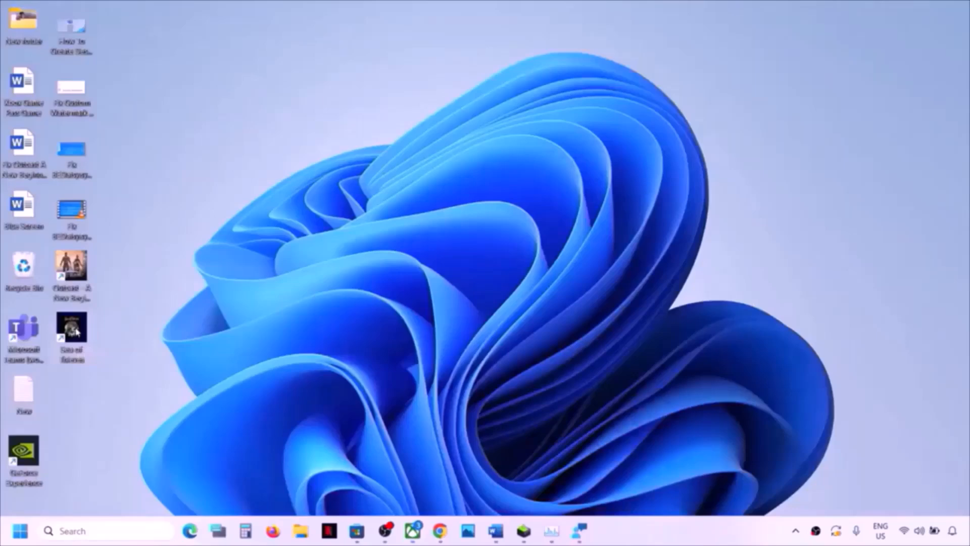
pyautogui.rightClick(77, 332)
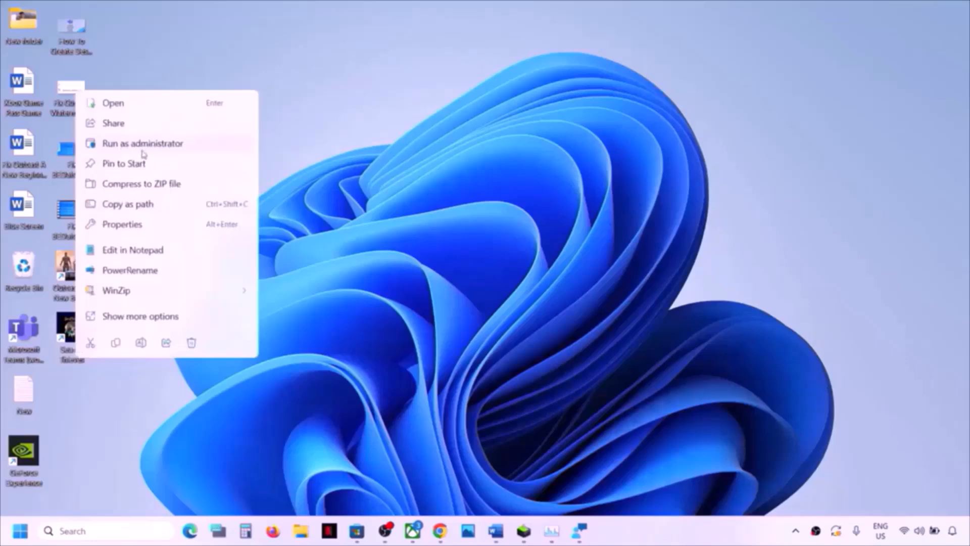
# - In Word, select the Step 7 instruction, then launch Windows Settings from Start
pyautogui.click(496, 531)
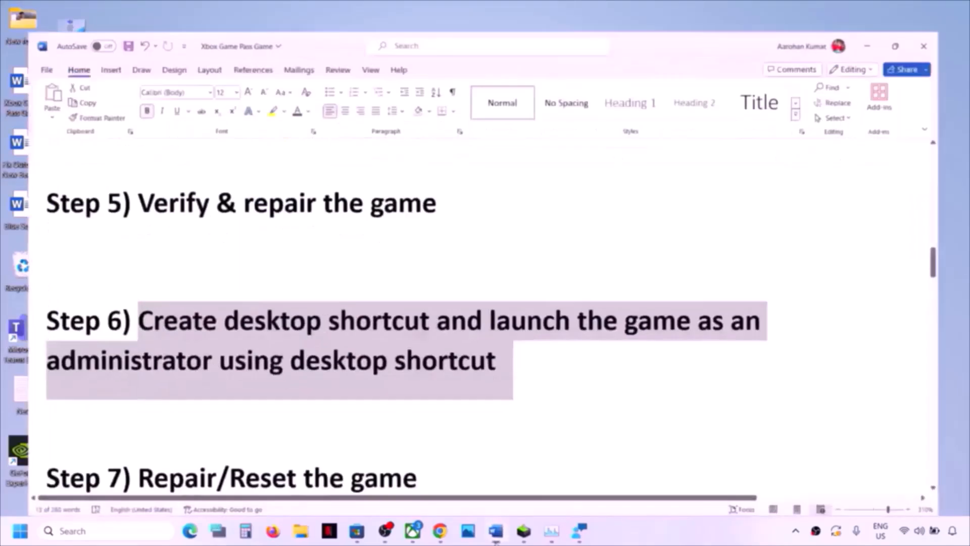
pyautogui.scroll(-3, 485, 303)
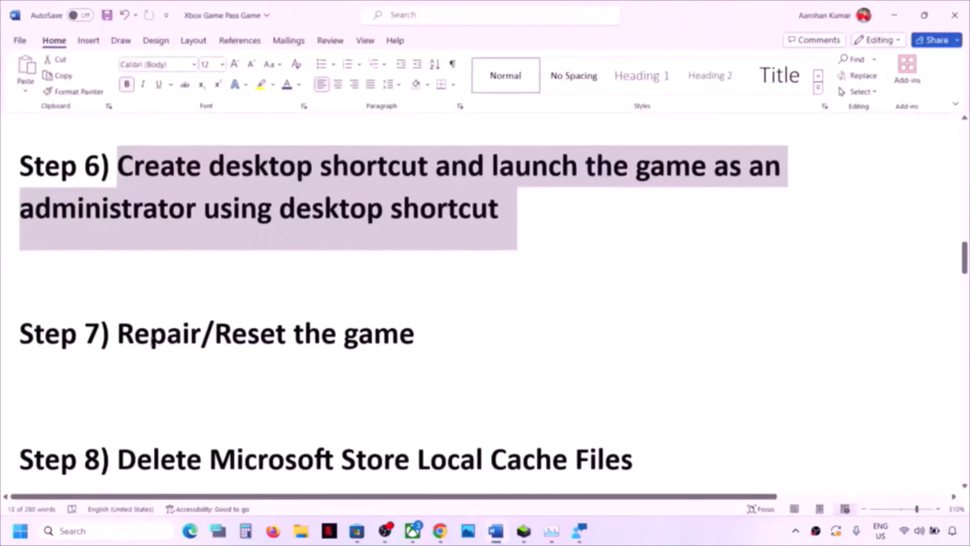
pyautogui.moveTo(118, 335); pyautogui.dragTo(432, 348)
pyautogui.click(20, 531)
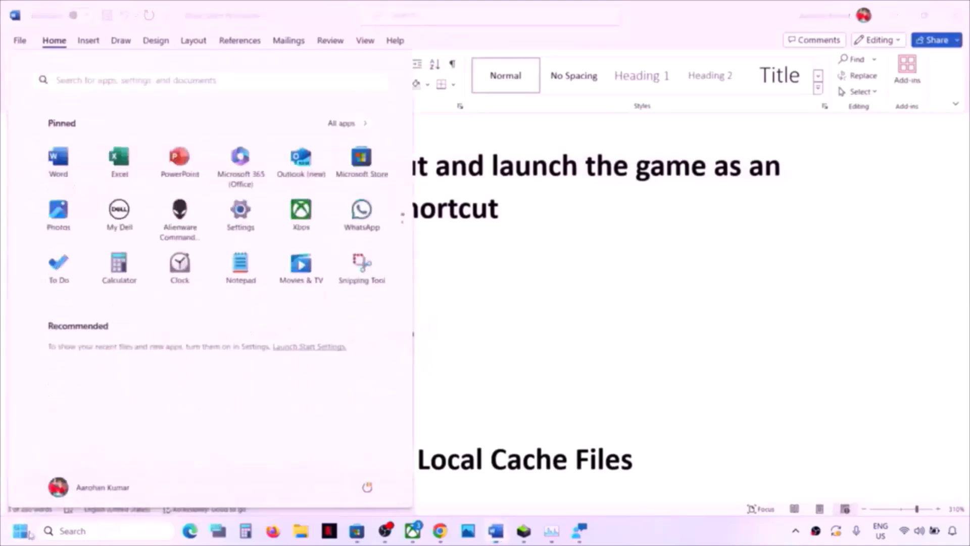
pyautogui.click(240, 212)
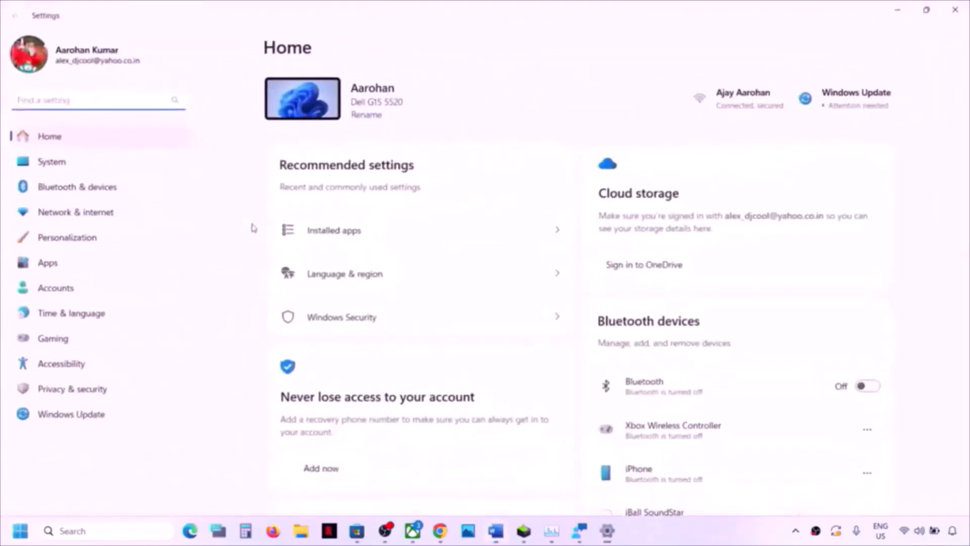
# - Go to Apps > Installed apps in Windows Settings and scroll through the list
pyautogui.click(80, 268)
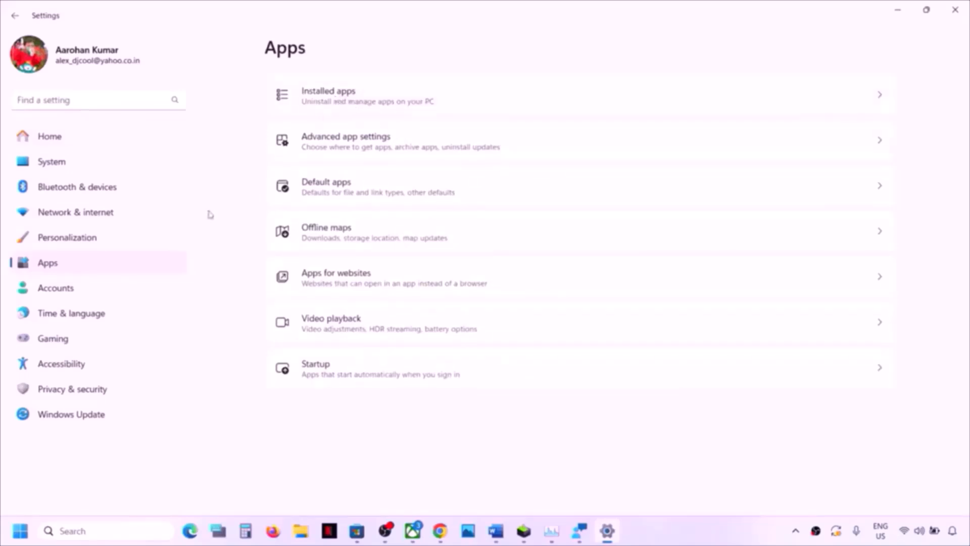
pyautogui.click(352, 100)
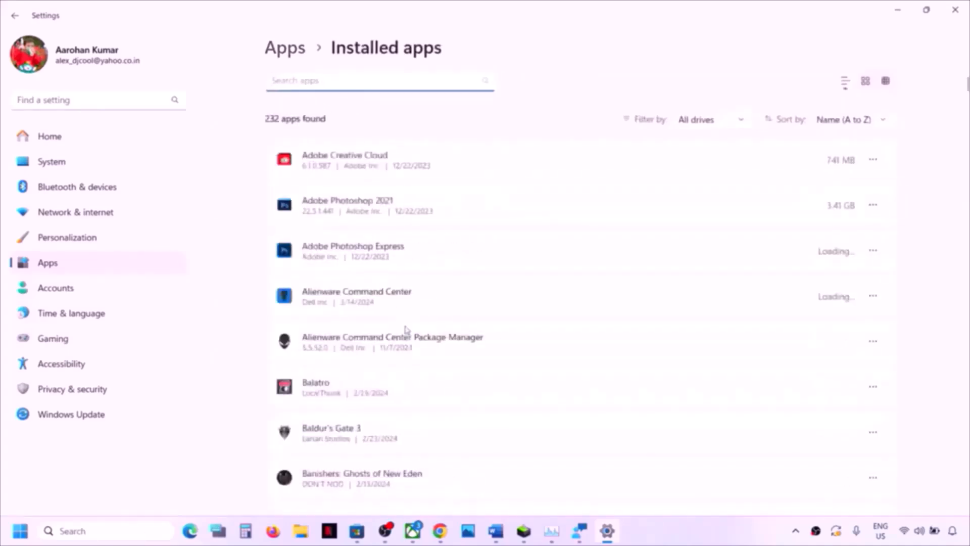
pyautogui.scroll(-20, 405, 329)
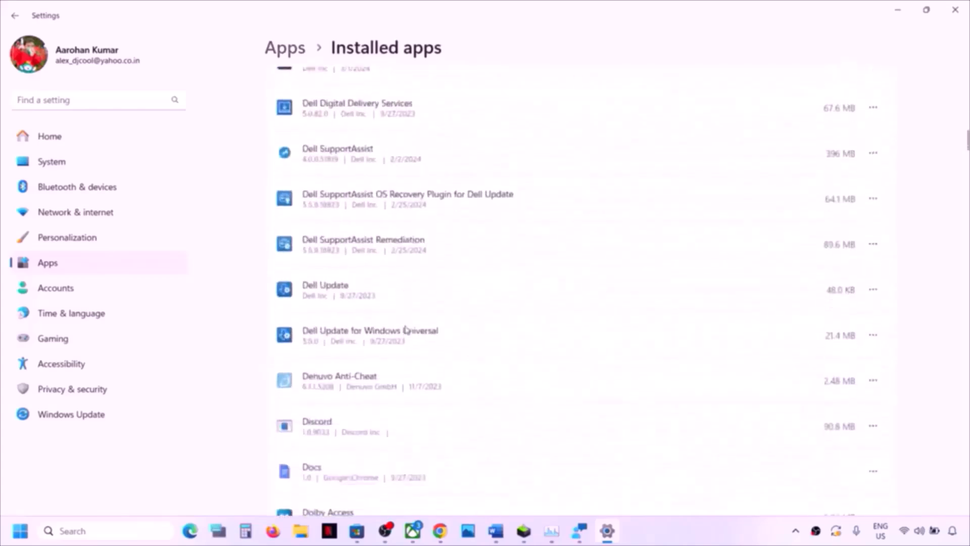
pyautogui.scroll(-20, 406, 329)
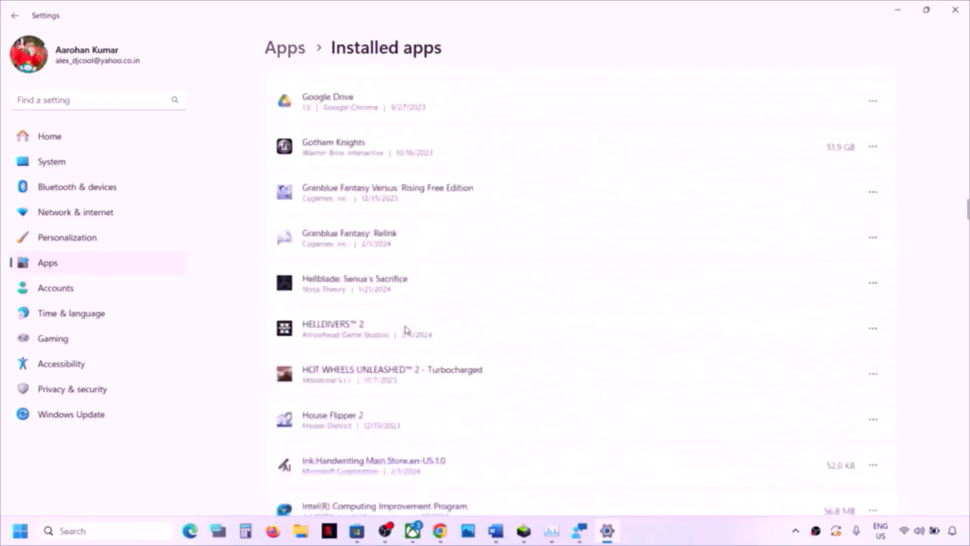
pyautogui.scroll(-20, 406, 329)
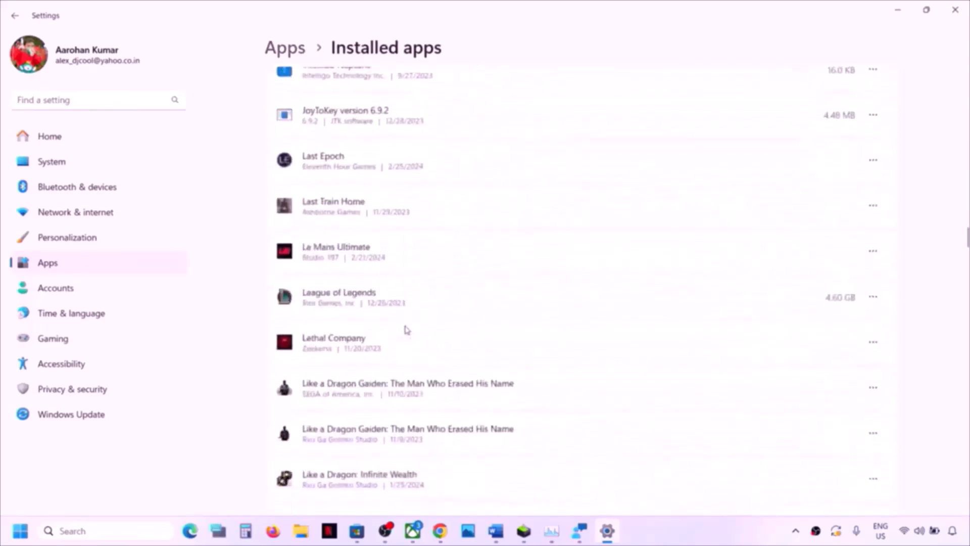
pyautogui.scroll(-20, 405, 329)
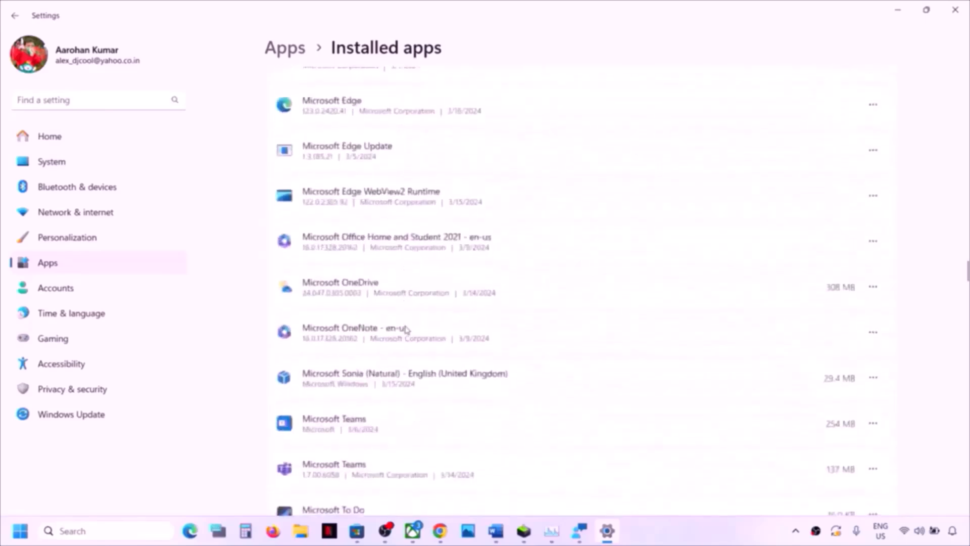
pyautogui.scroll(-10, 405, 329)
pyautogui.scroll(20, 405, 329)
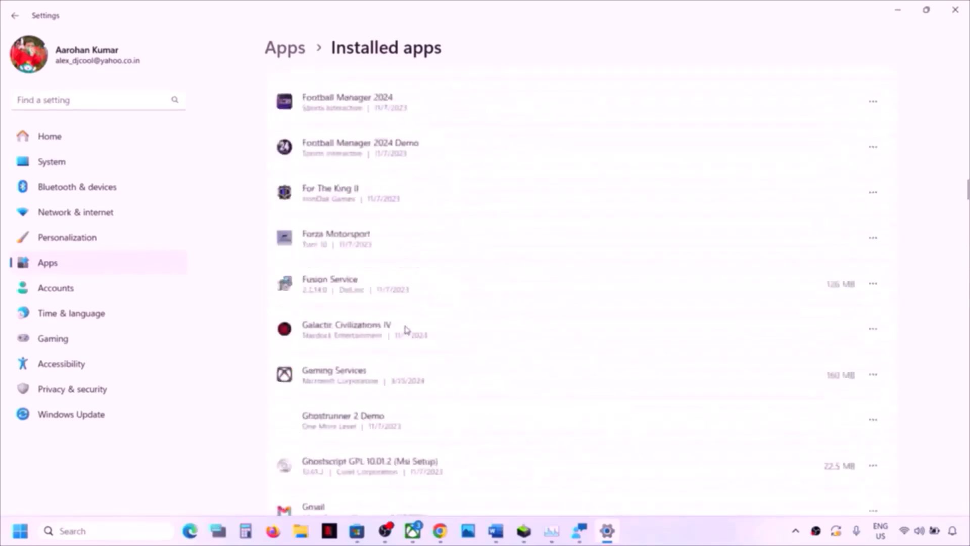
pyautogui.scroll(15, 405, 329)
# - Search installed apps for 'sea of' and open Sea of Thieves' more-options menu
pyautogui.click(296, 71)
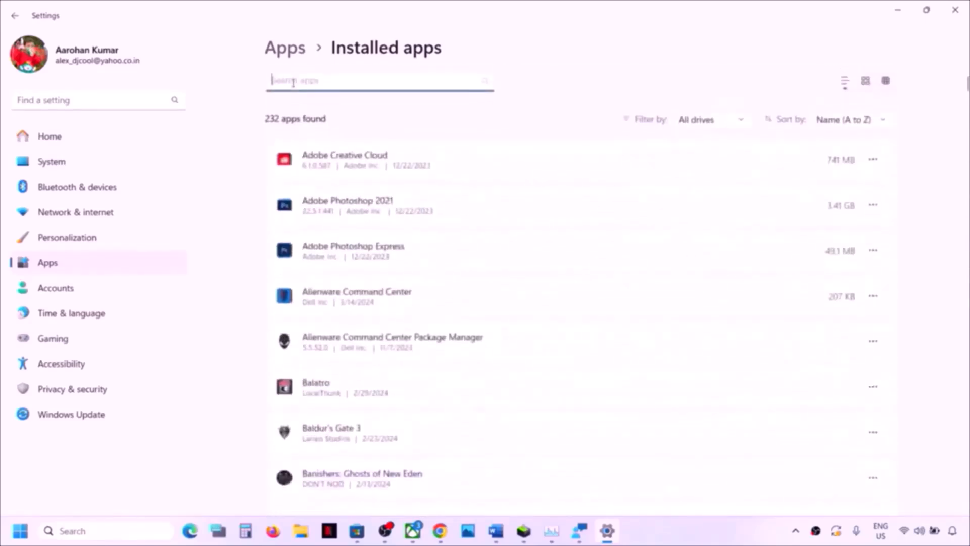
pyautogui.write('sea of')
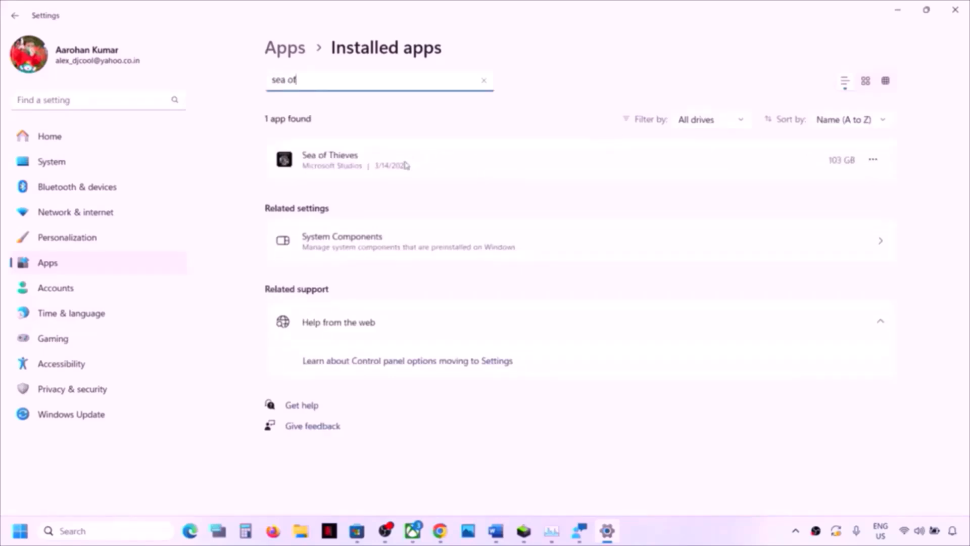
pyautogui.click(874, 161)
# - In Sea of Thieves' advanced options, repair the app, then reset its data, and return to the Xbox app
pyautogui.click(785, 194)
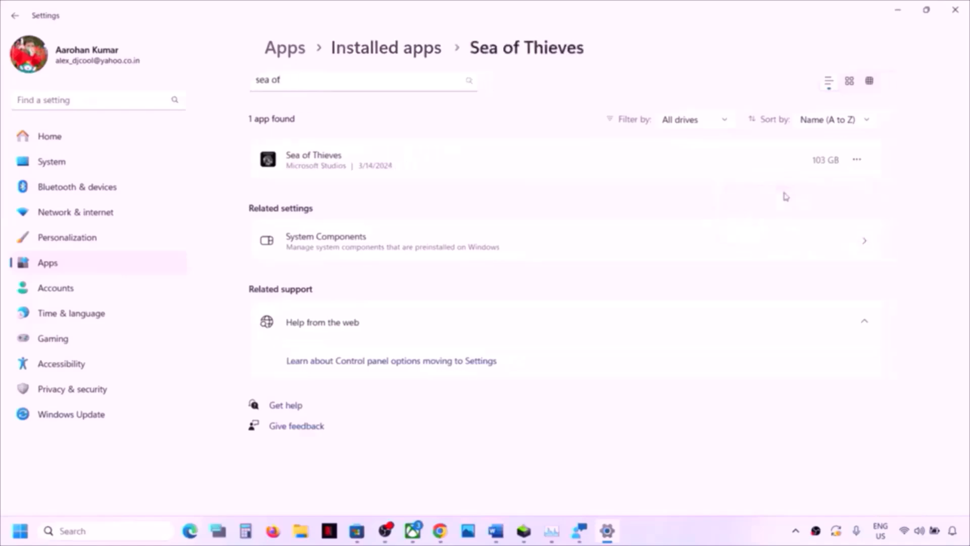
pyautogui.scroll(-10, 397, 312)
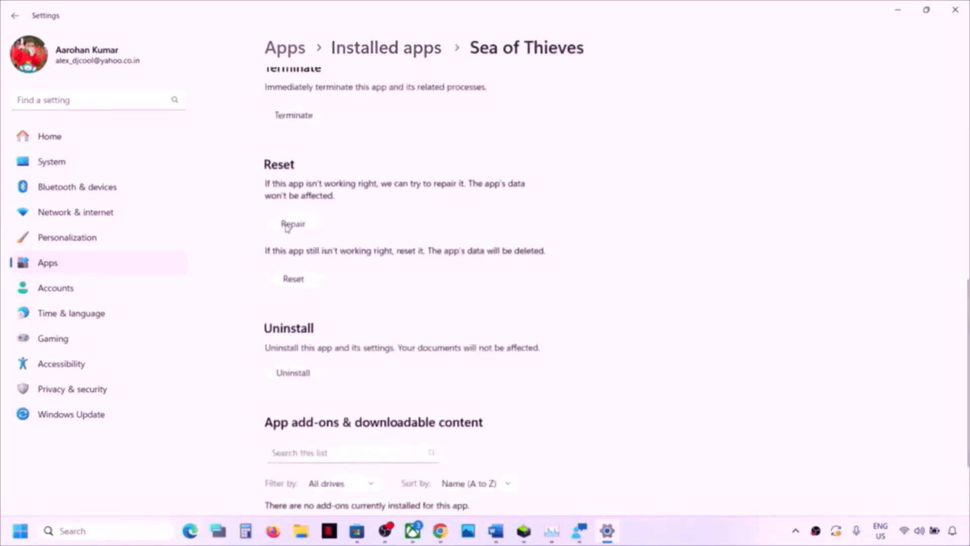
pyautogui.click(292, 223)
pyautogui.click(297, 284)
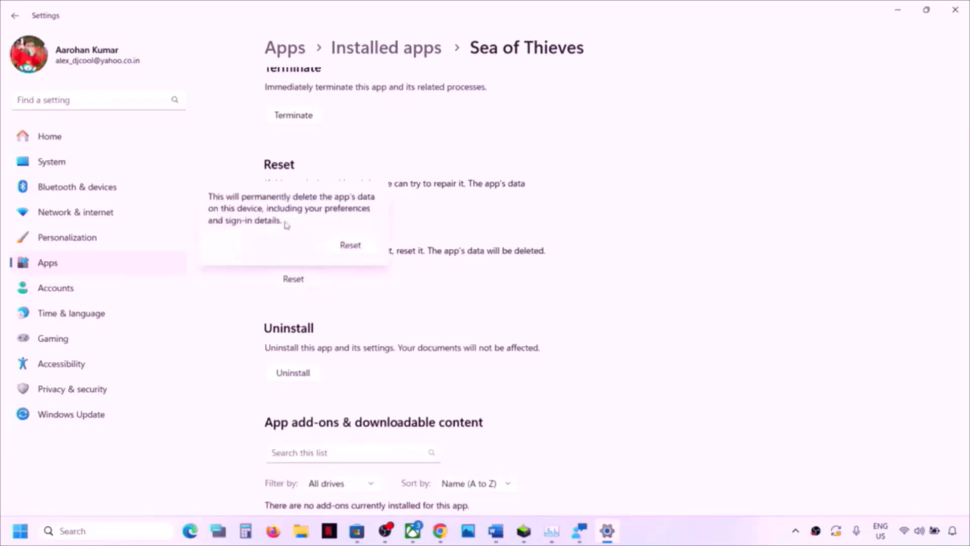
pyautogui.click(350, 245)
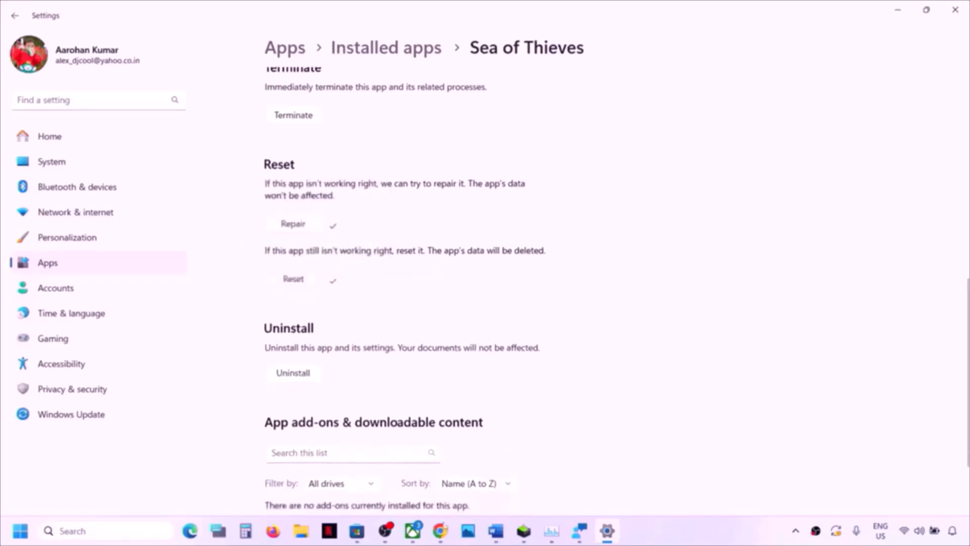
pyautogui.click(414, 535)
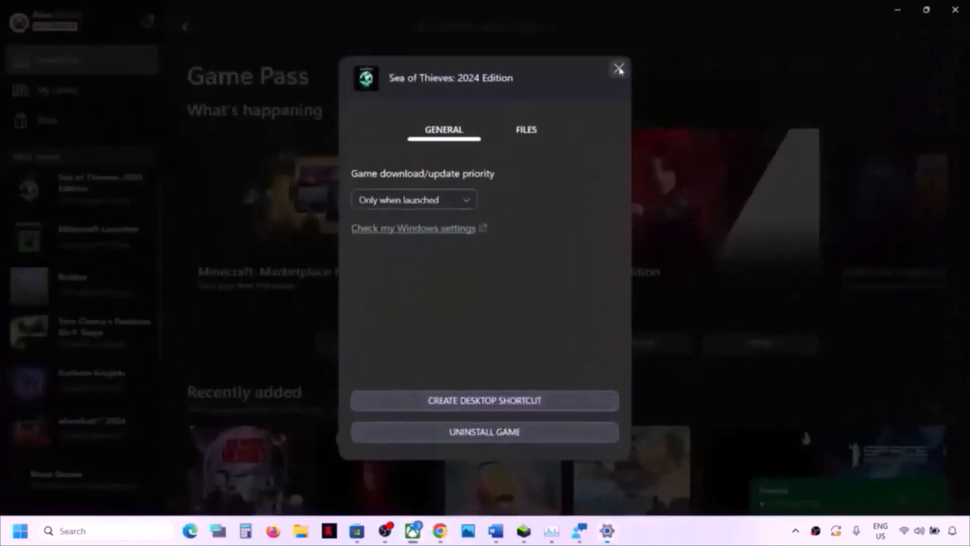
# - Close the settings dialog, search 'sea of th' and open the Sea of Thieves: 2024 Edition store page
pyautogui.click(619, 70)
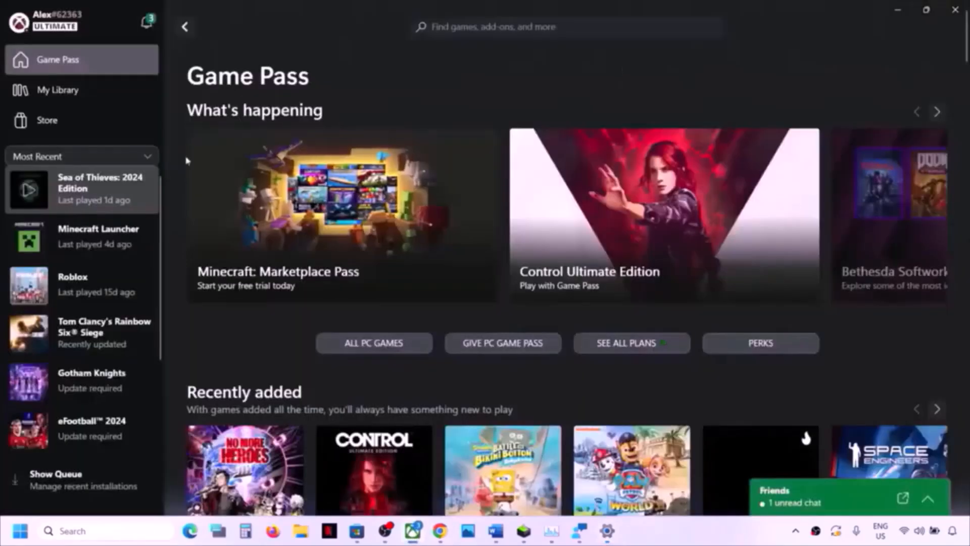
pyautogui.click(108, 187)
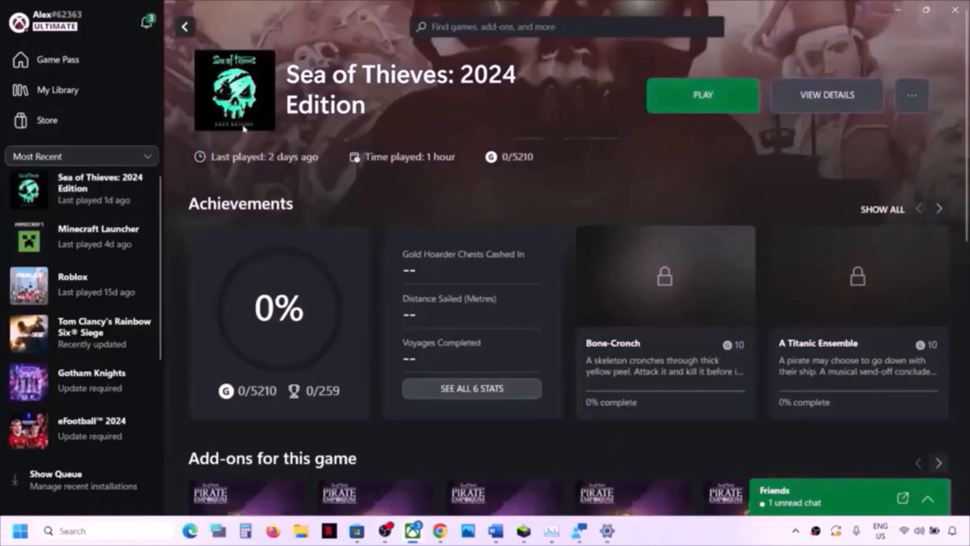
pyautogui.click(454, 28)
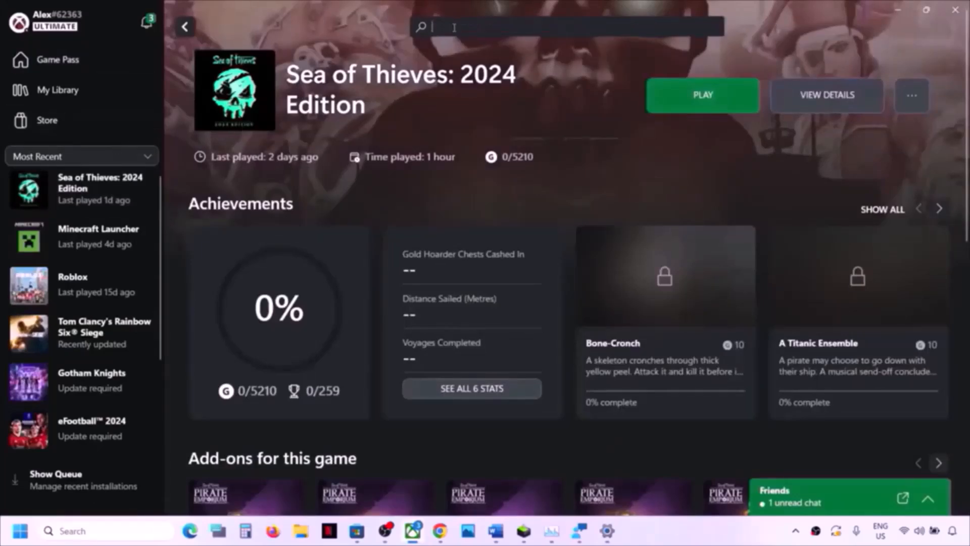
pyautogui.write('sea of')
pyautogui.write(' thoie')
pyautogui.write('i')
pyautogui.press('BackSpace')
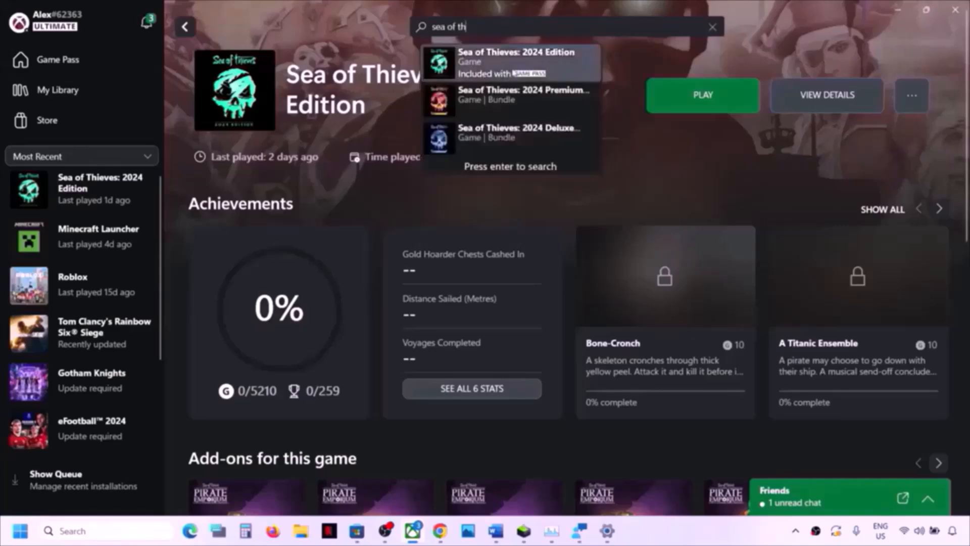
pyautogui.click(513, 72)
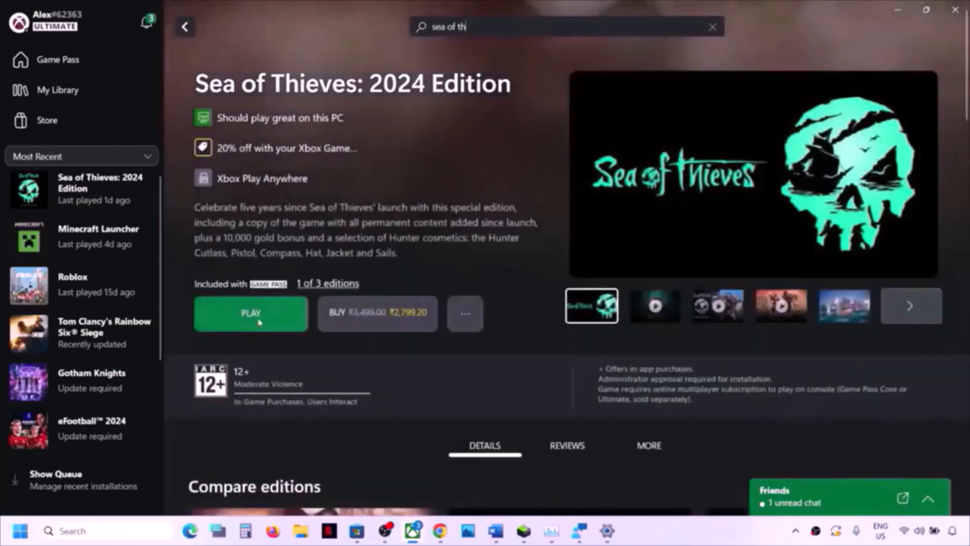
# - Close the Xbox app, relaunch it from the system tray, and open the Sea of Thieves library page
pyautogui.click(952, 14)
pyautogui.click(797, 534)
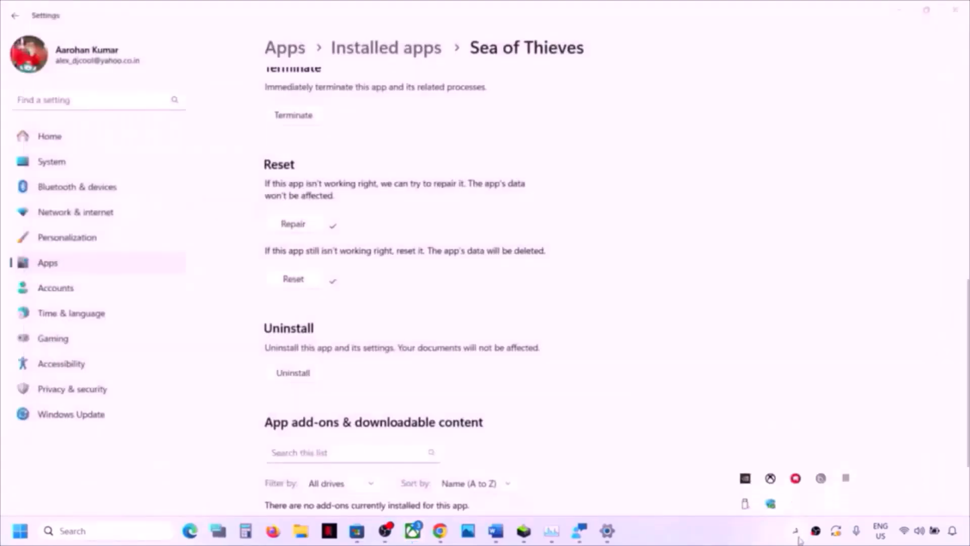
pyautogui.click(770, 467)
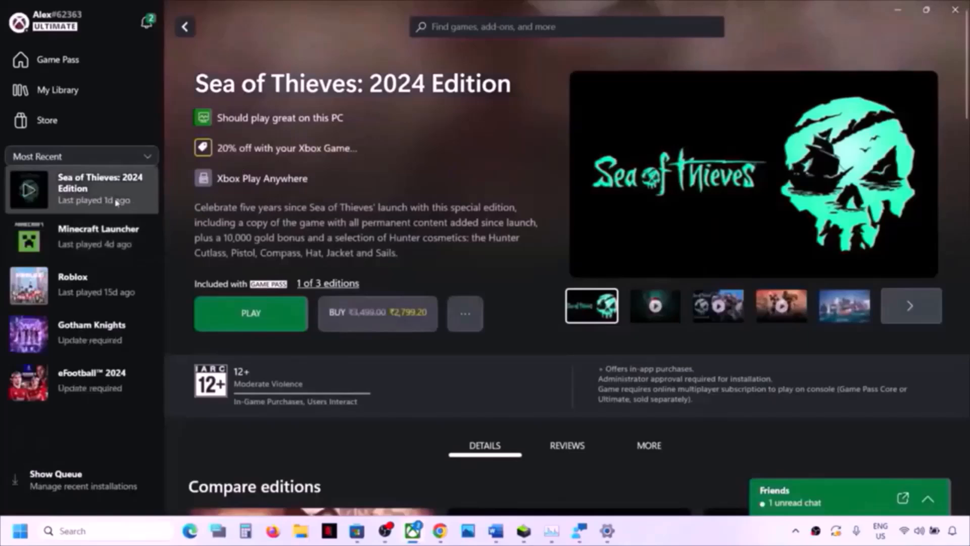
pyautogui.click(117, 202)
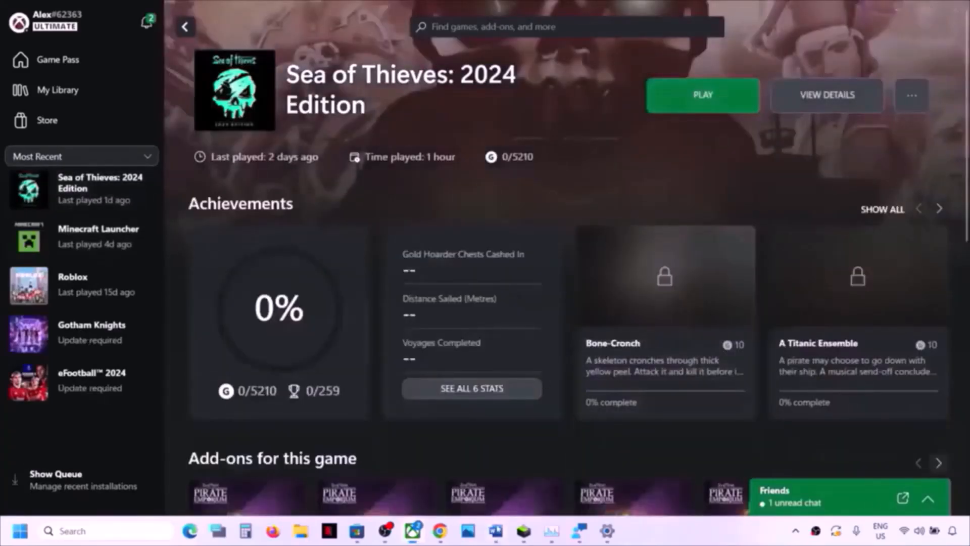
pyautogui.click(495, 531)
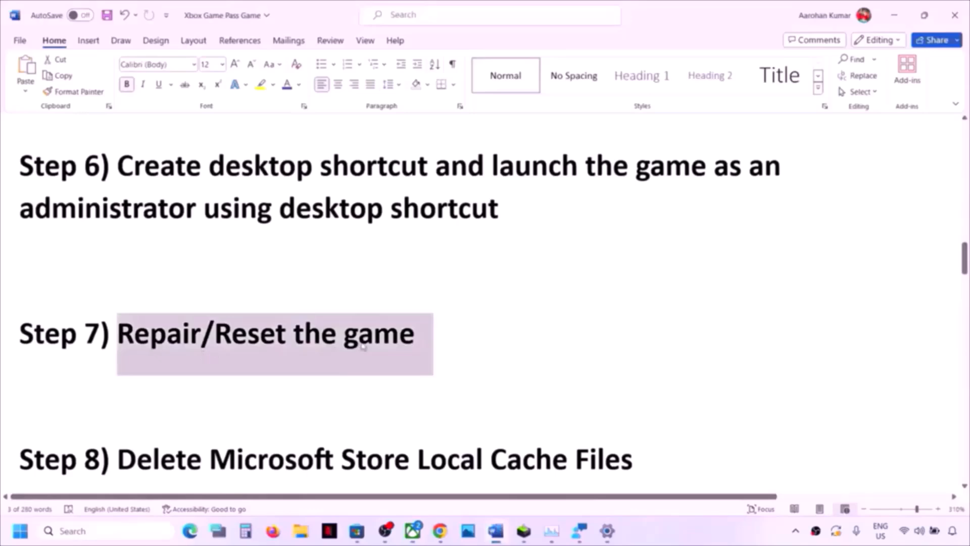
# - Scroll the checklist to Step 8 and open File Explorer at This PC
pyautogui.scroll(-3, 250, 382)
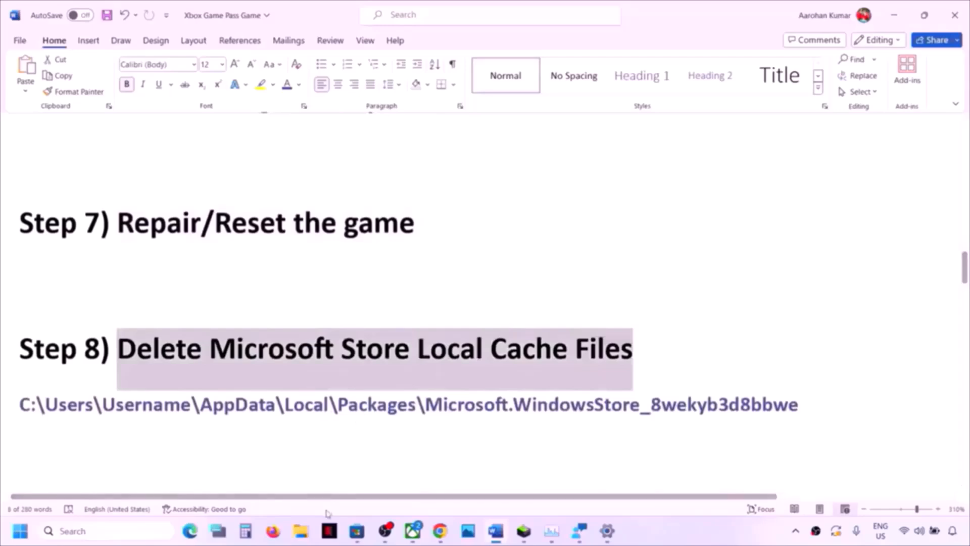
pyautogui.click(301, 531)
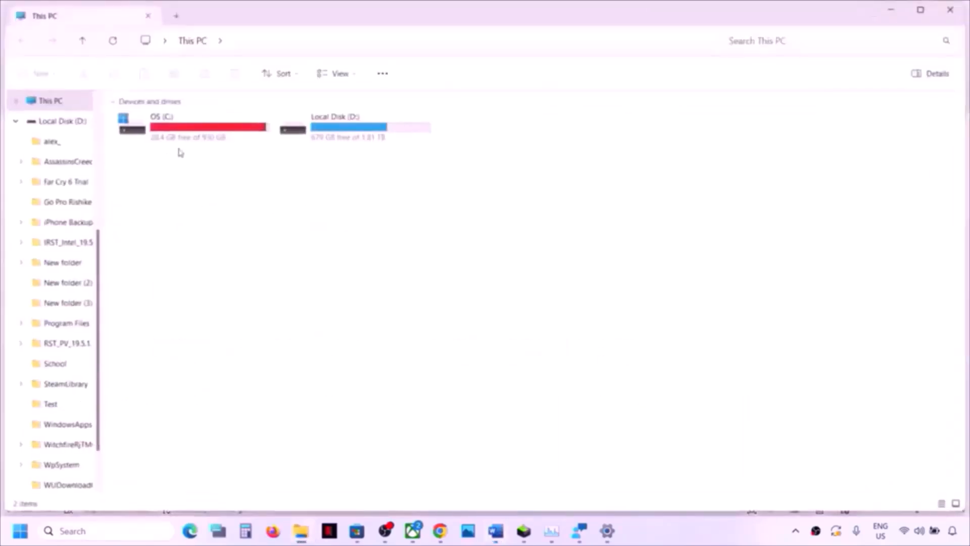
# - Open the OS (C:) drive in File Explorer
pyautogui.doubleClick(185, 136)
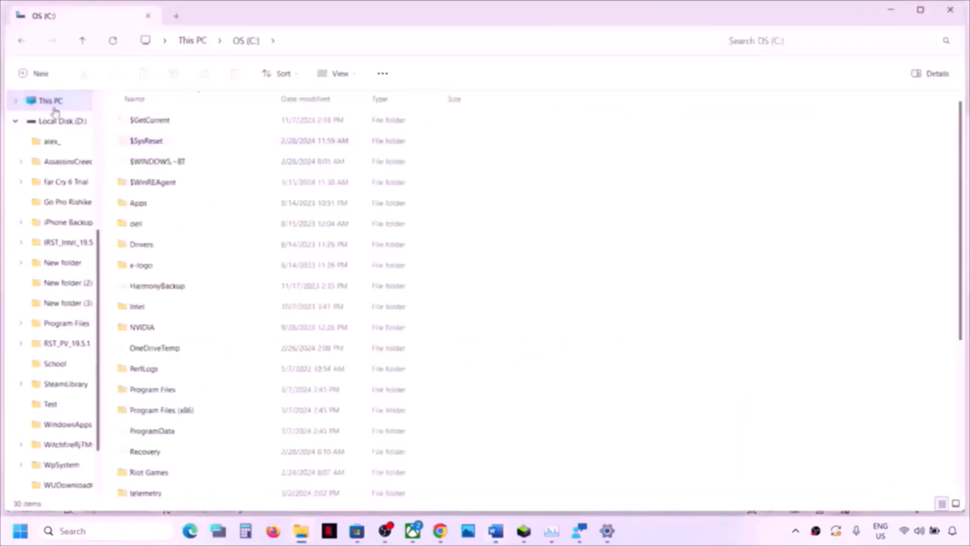
pyautogui.click(51, 102)
pyautogui.click(16, 122)
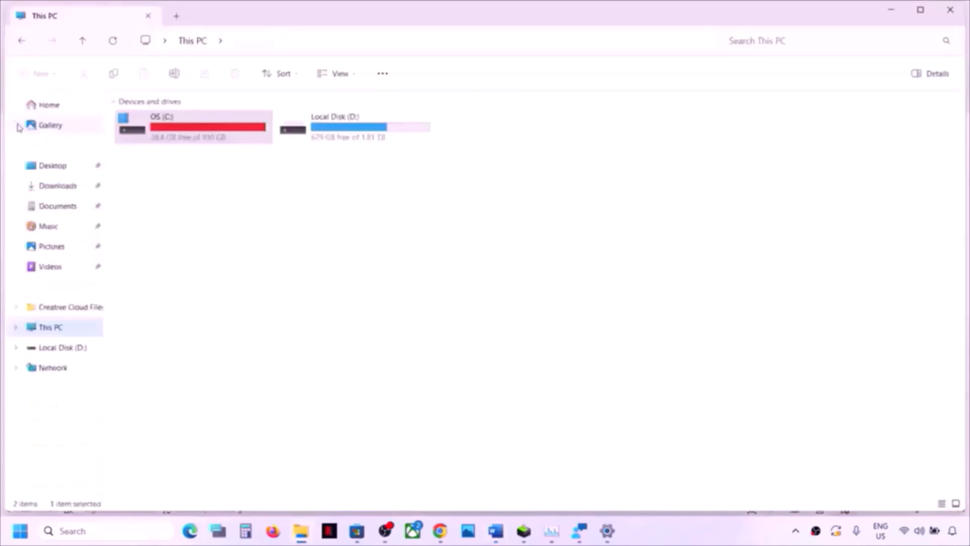
pyautogui.doubleClick(218, 132)
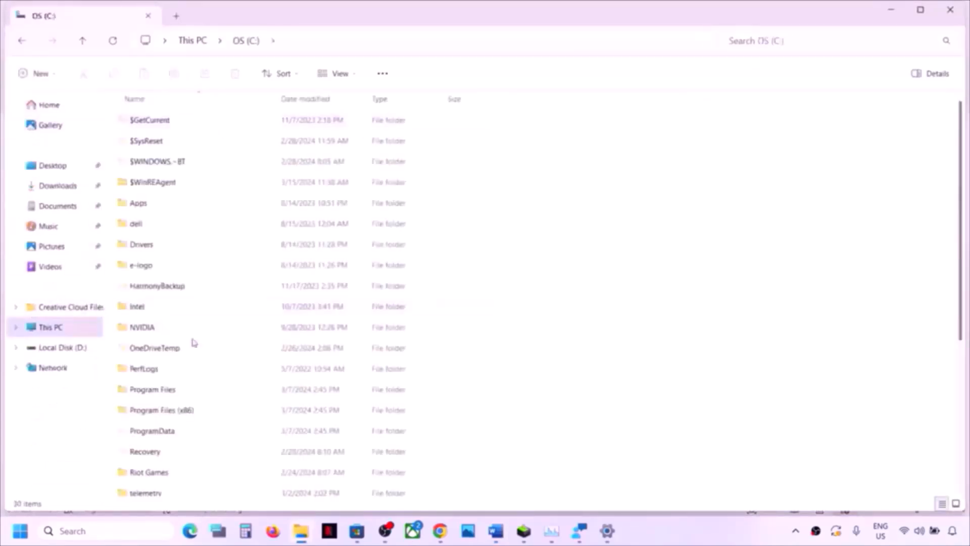
pyautogui.hotkey('alt', 'Tab')
pyautogui.hotkey('alt', 'Tab')
pyautogui.scroll(-3, 216, 375)
# - Navigate into Users, the user's home folder, and AppData
pyautogui.doubleClick(138, 320)
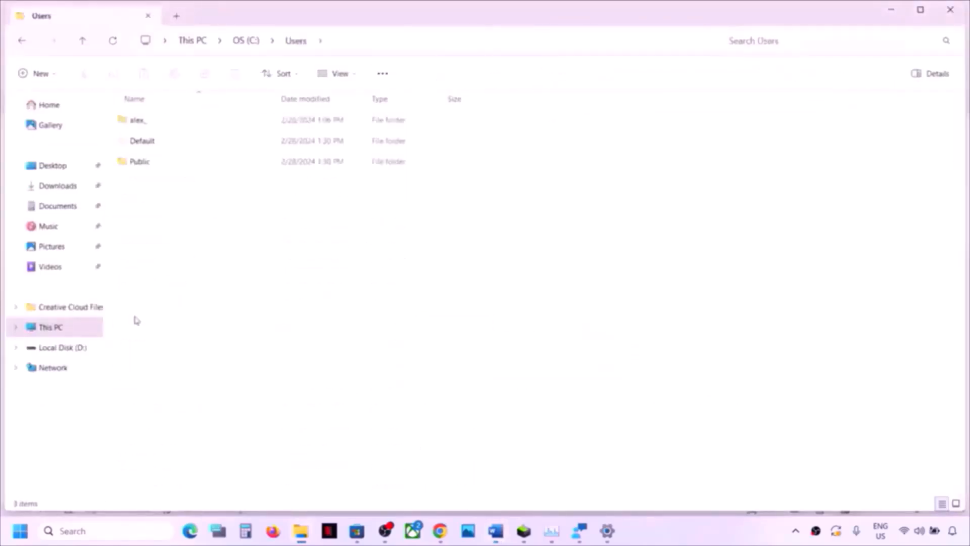
pyautogui.click(146, 119)
pyautogui.doubleClick(191, 120)
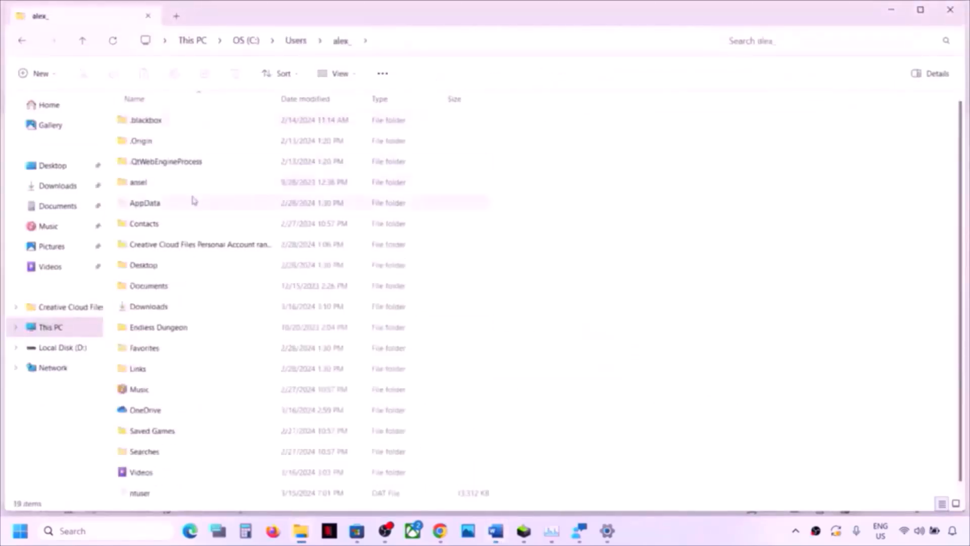
pyautogui.click(165, 205)
pyautogui.click(354, 75)
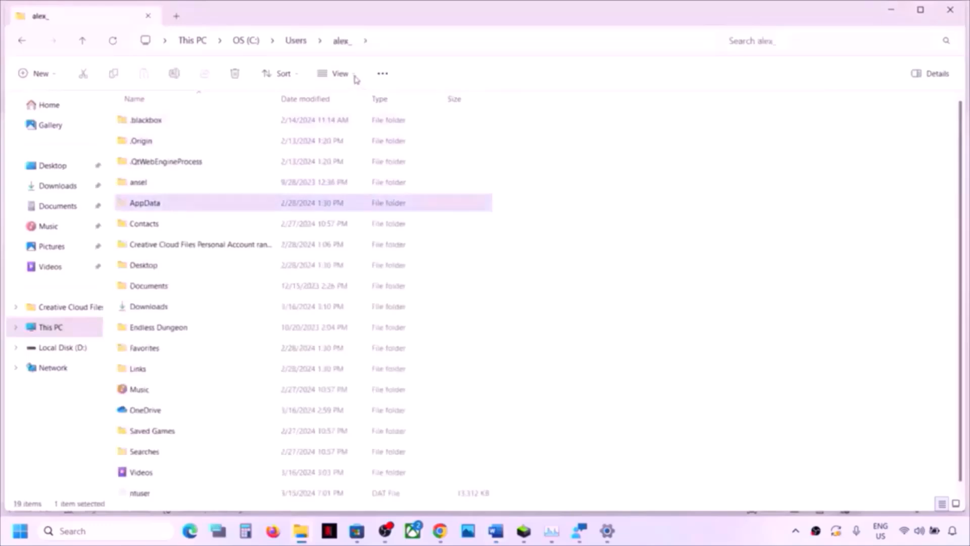
pyautogui.moveTo(340, 310)
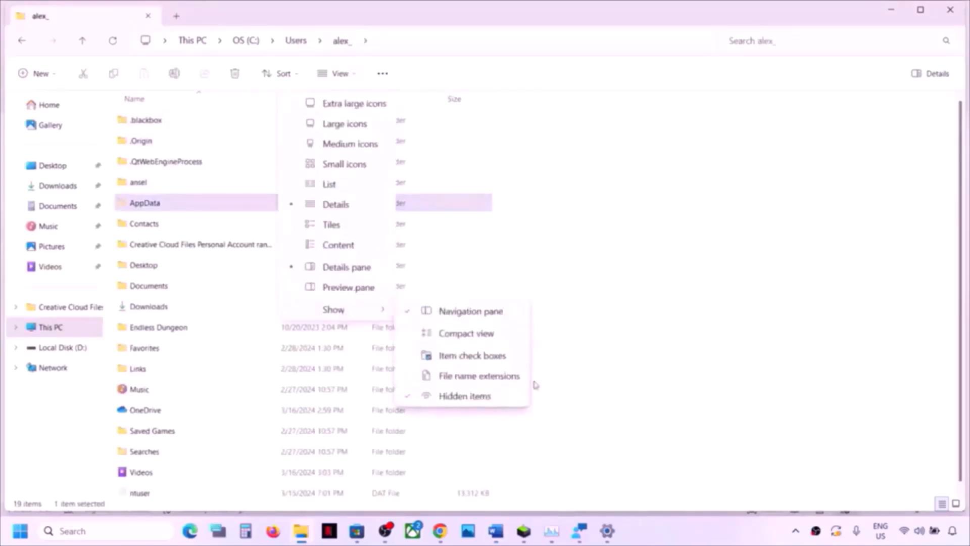
pyautogui.click(176, 207)
pyautogui.doubleClick(175, 206)
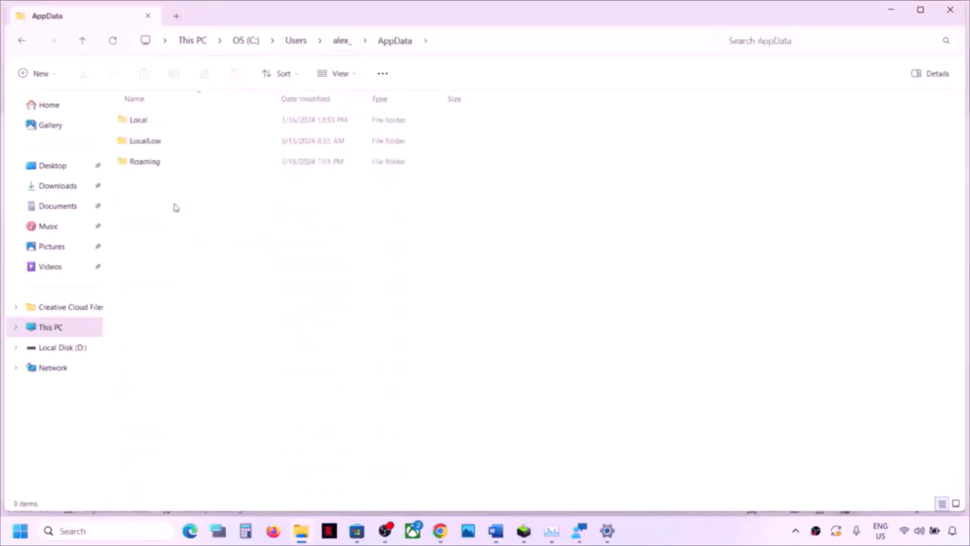
# - Open Local > Packages, then highlight the Microsoft.WindowsStore_8wekyb3d8bbwe folder name in Word's Step 8 path
pyautogui.doubleClick(154, 125)
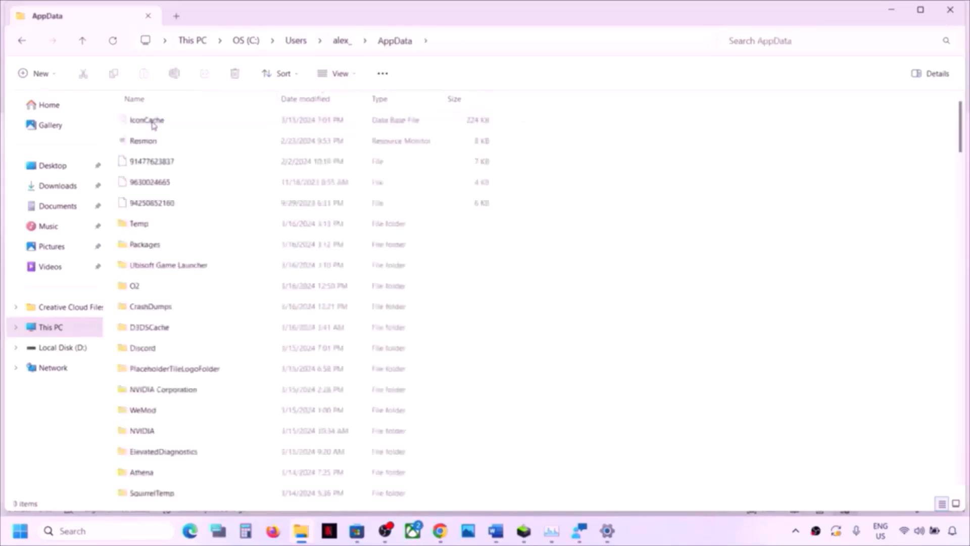
pyautogui.click(156, 246)
pyautogui.doubleClick(178, 248)
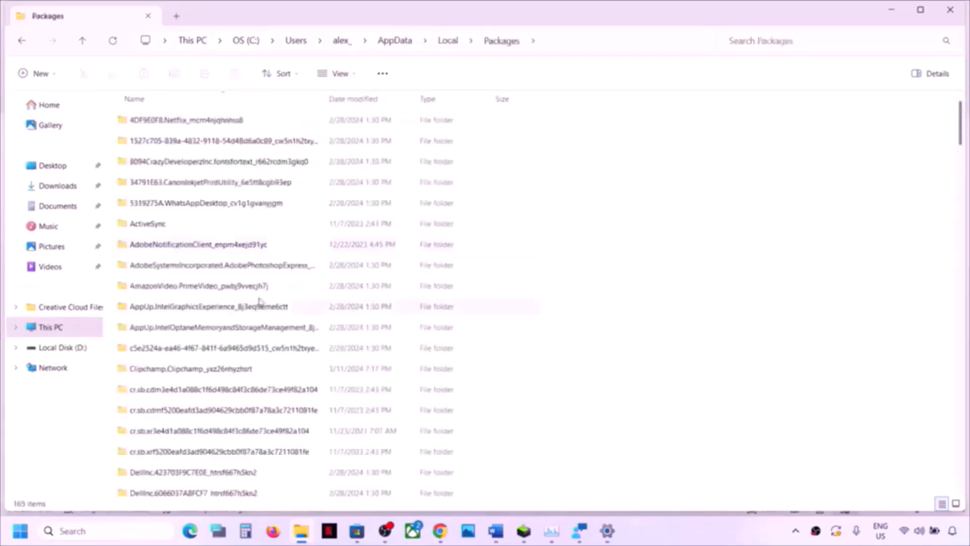
pyautogui.hotkey('alt', 'Tab')
pyautogui.moveTo(426, 405); pyautogui.dragTo(798, 405)
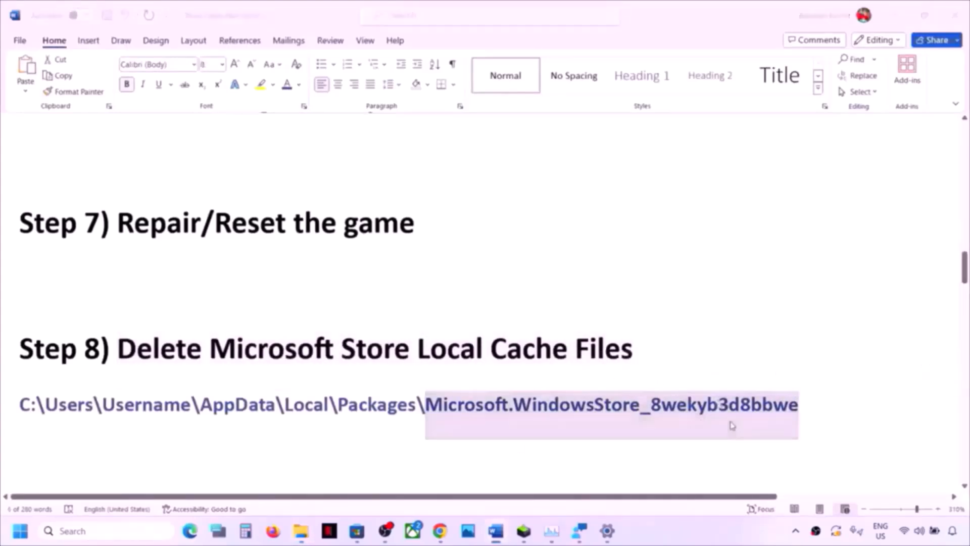
# - Sort the Packages folders by name descending and scroll down to the Microsoft Store package
pyautogui.hotkey('alt', 'Tab')
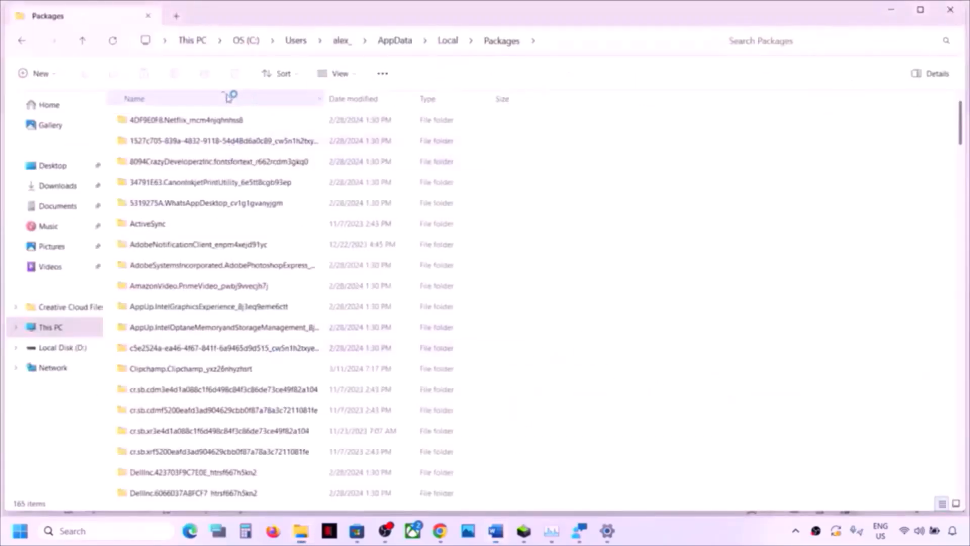
pyautogui.click(228, 99)
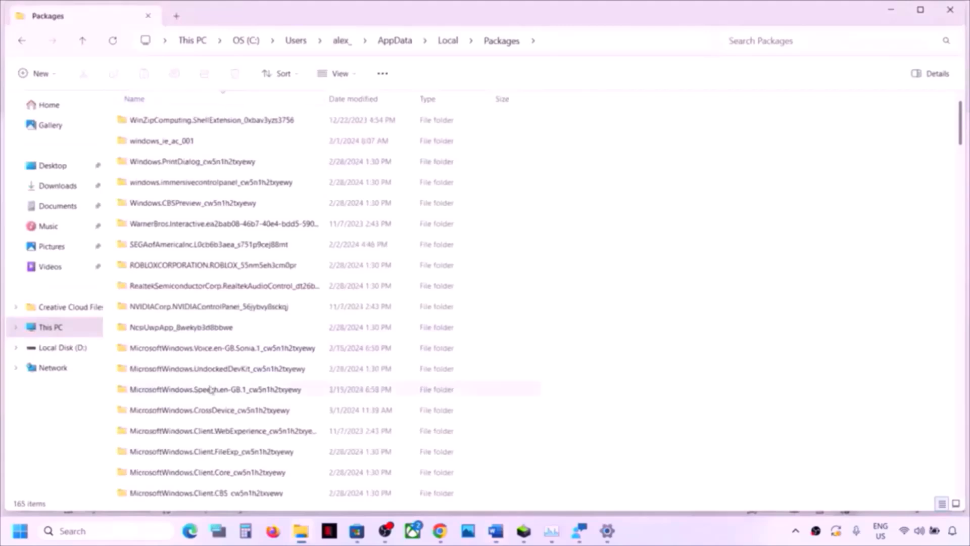
pyautogui.scroll(-4, 210, 386)
pyautogui.scroll(-3, 211, 388)
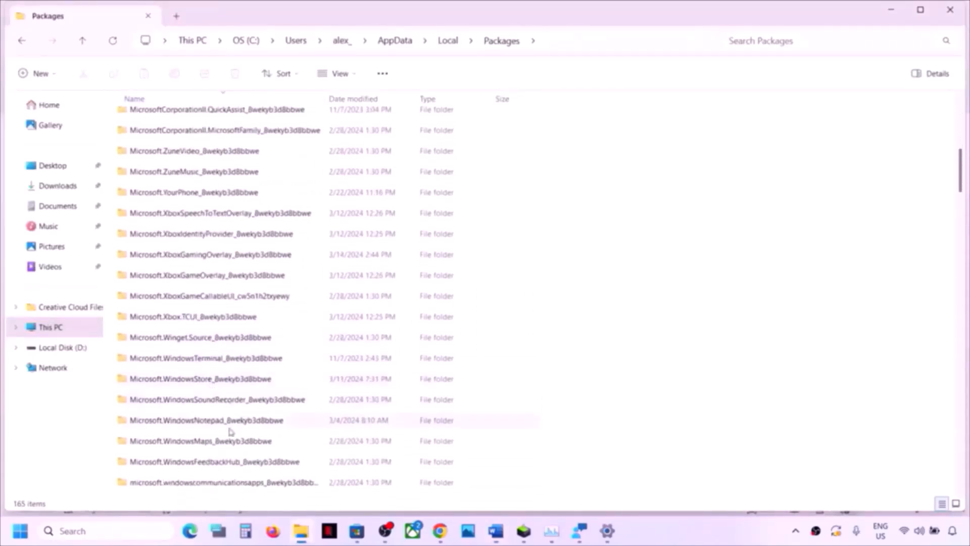
pyautogui.scroll(-2, 229, 432)
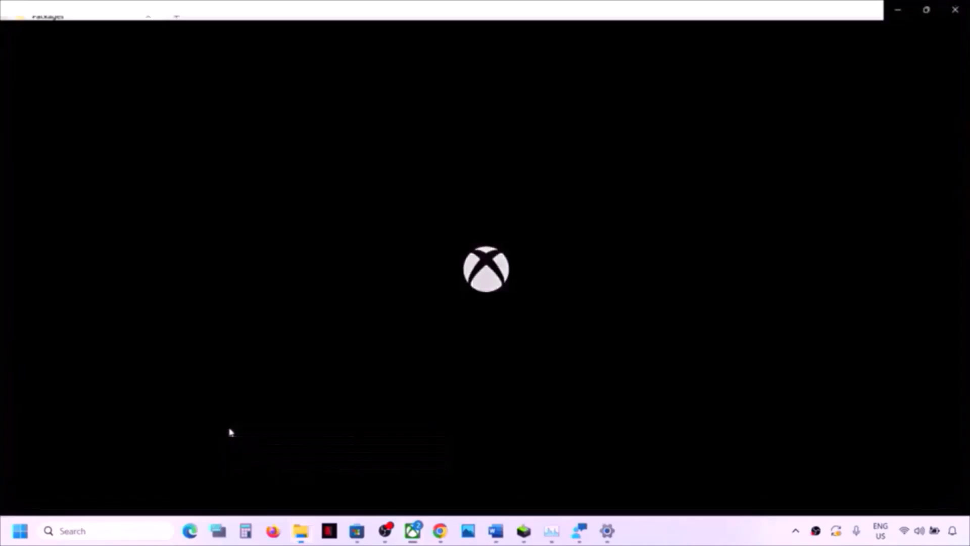
pyautogui.click(897, 9)
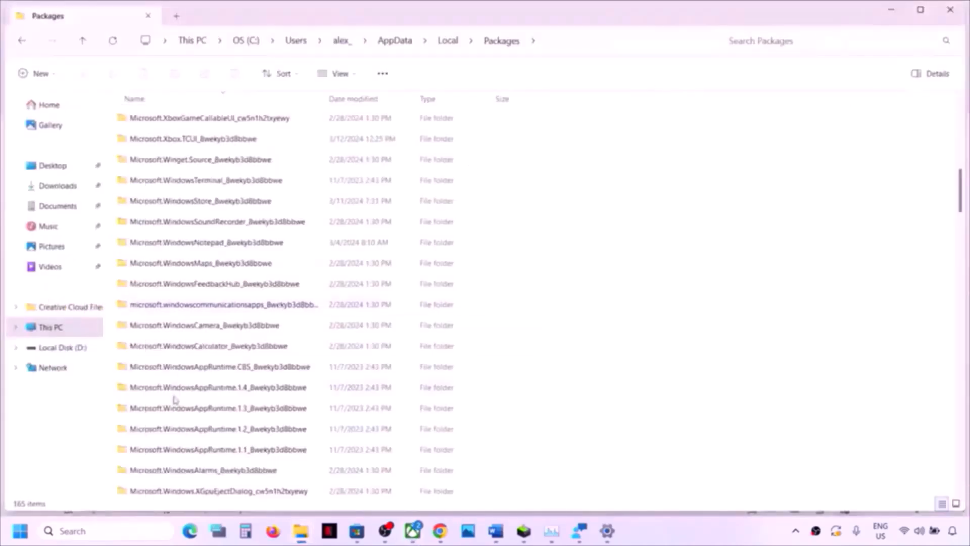
pyautogui.scroll(-5, 175, 401)
pyautogui.scroll(-8, 175, 400)
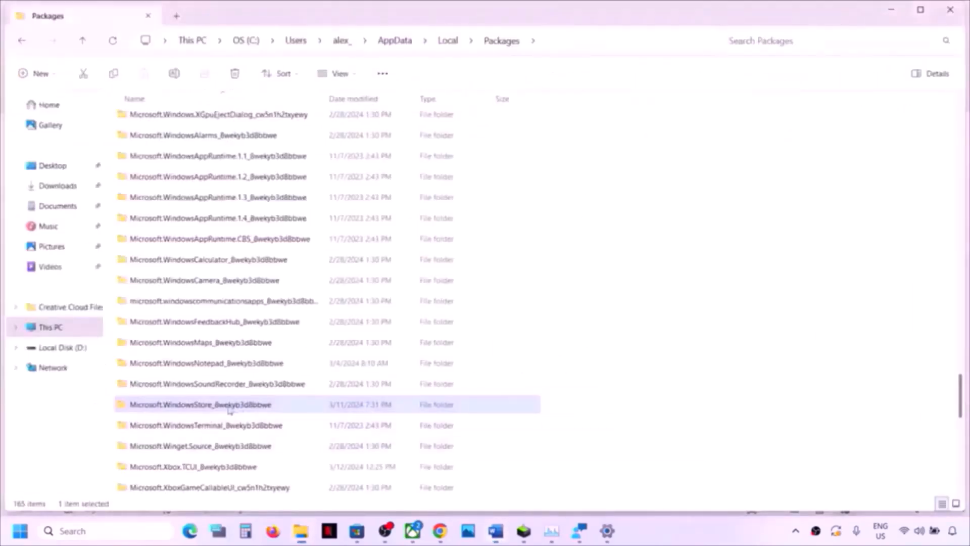
# - Open Microsoft.WindowsStore_8wekyb3d8bbwe and delete its LocalCache folder
pyautogui.doubleClick(234, 409)
pyautogui.click(151, 165)
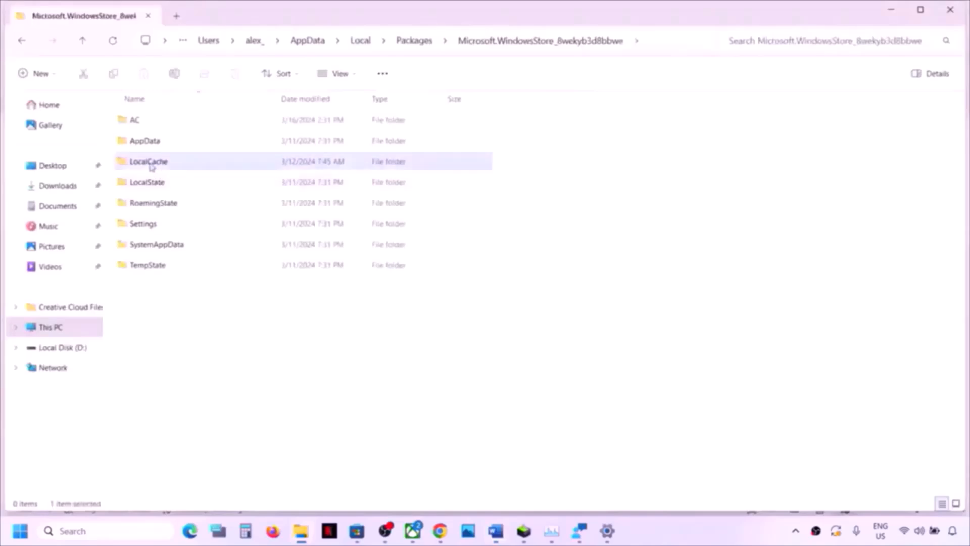
pyautogui.rightClick(168, 165)
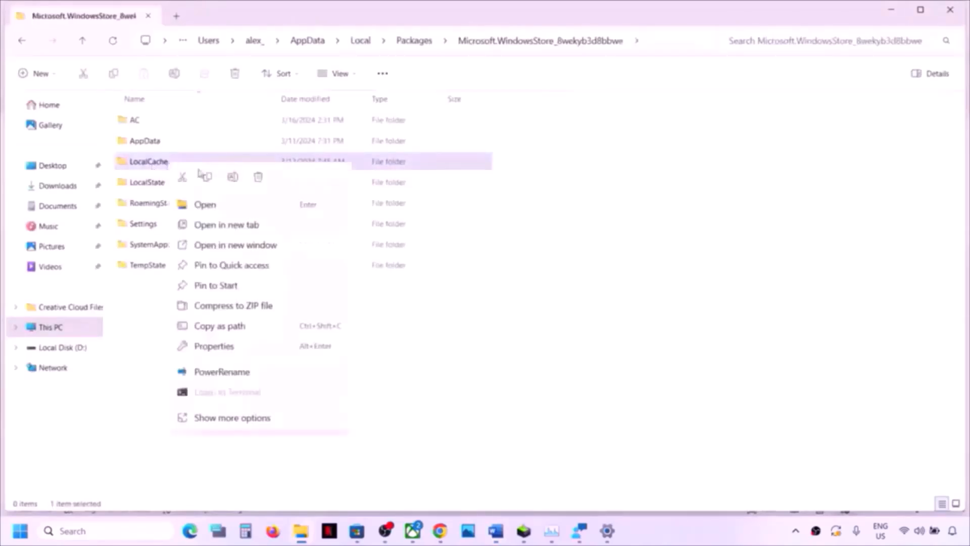
pyautogui.click(257, 175)
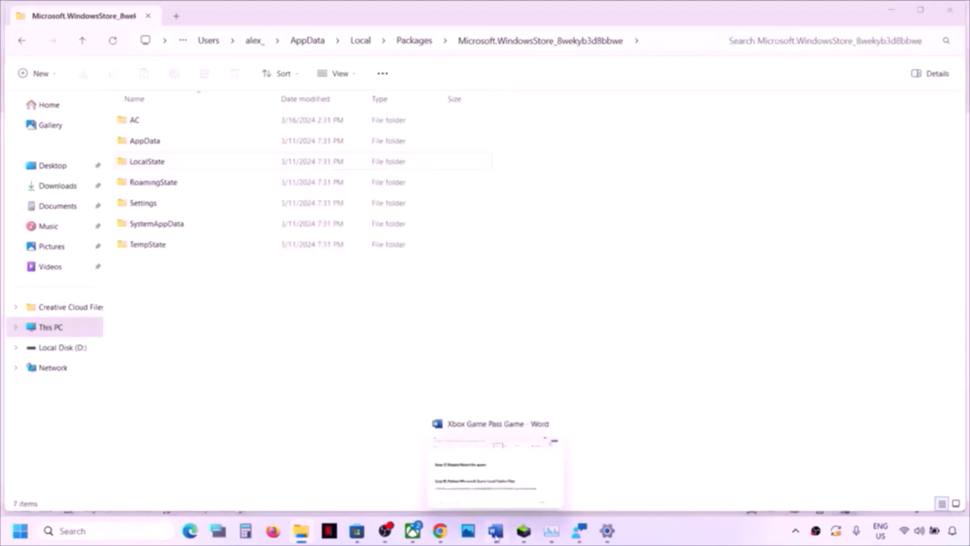
# - Highlight Step 9's same-account sign-in instruction in the Word checklist
pyautogui.click(434, 453)
pyautogui.scroll(-3, 322, 413)
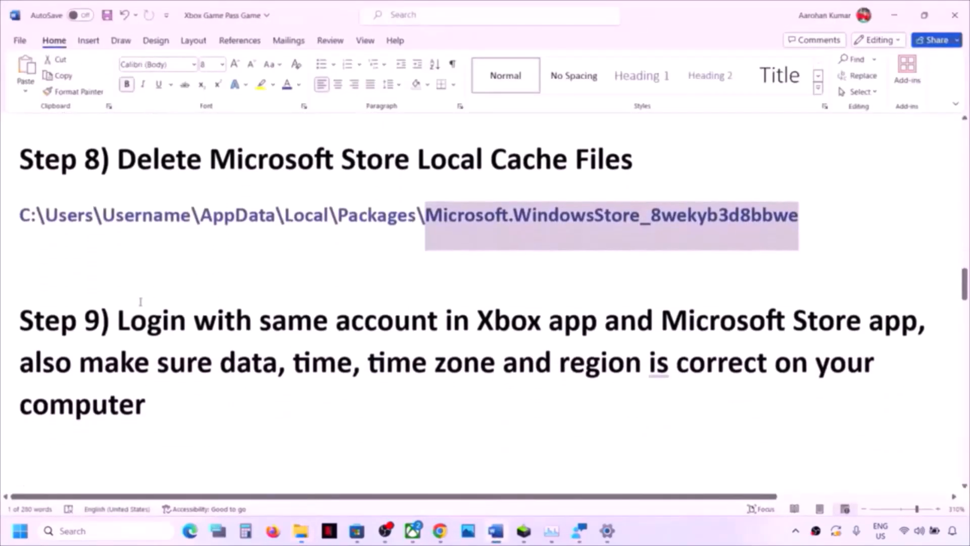
pyautogui.moveTo(117, 323); pyautogui.dragTo(866, 328)
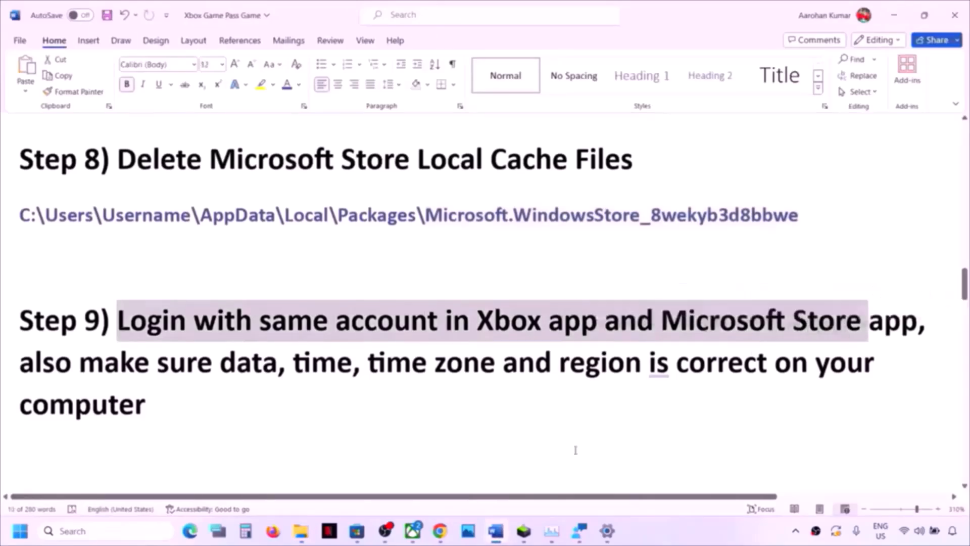
# - Sign out of Microsoft Store and sign back in with the second Microsoft account, entering the PIN
pyautogui.click(357, 531)
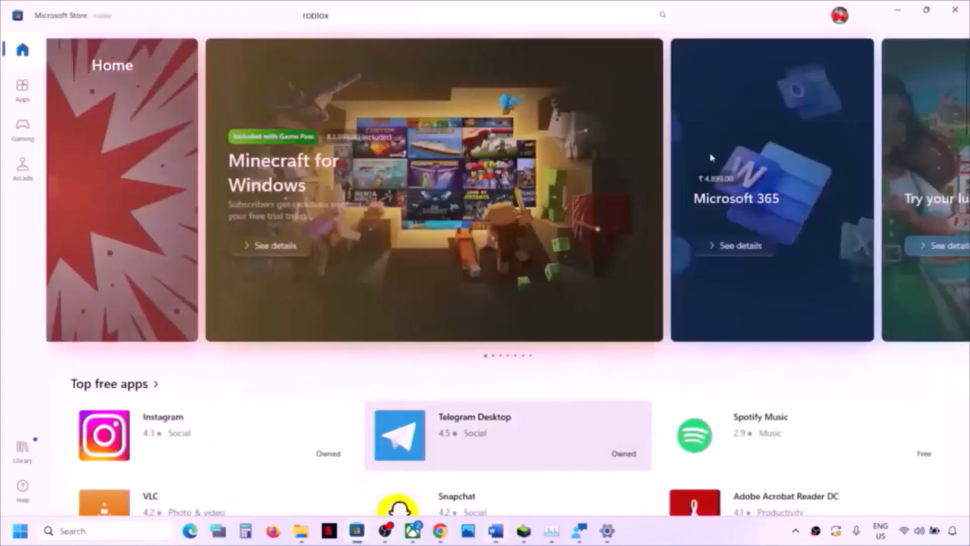
pyautogui.click(839, 15)
pyautogui.click(711, 76)
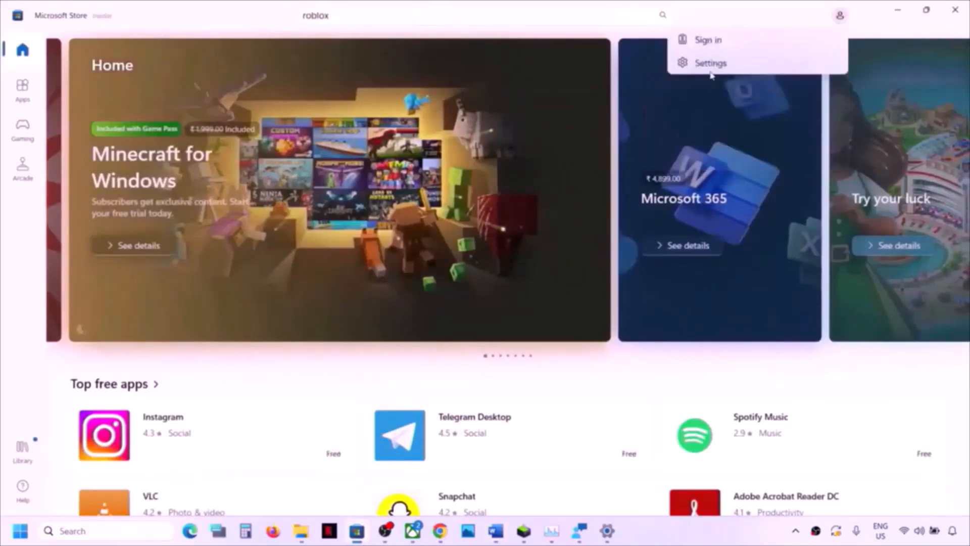
pyautogui.click(732, 44)
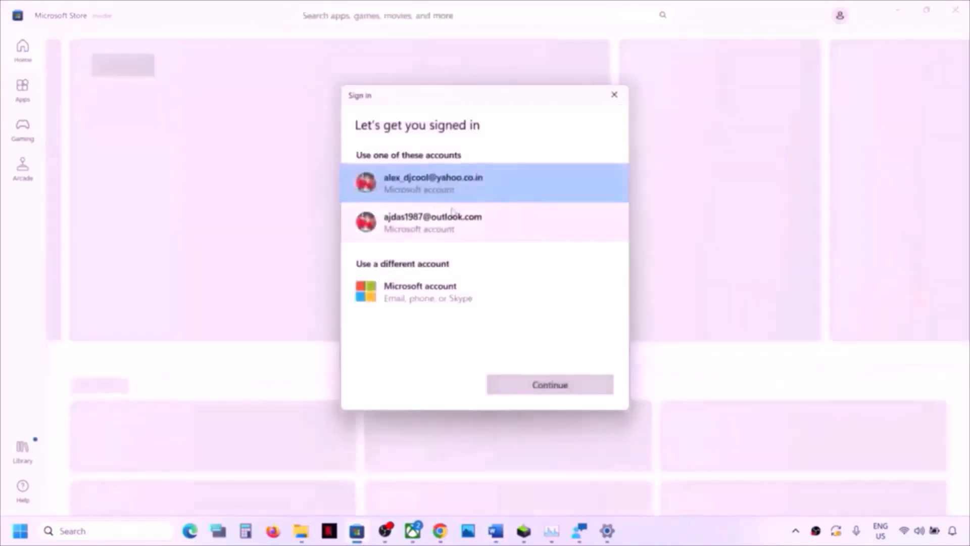
pyautogui.click(453, 217)
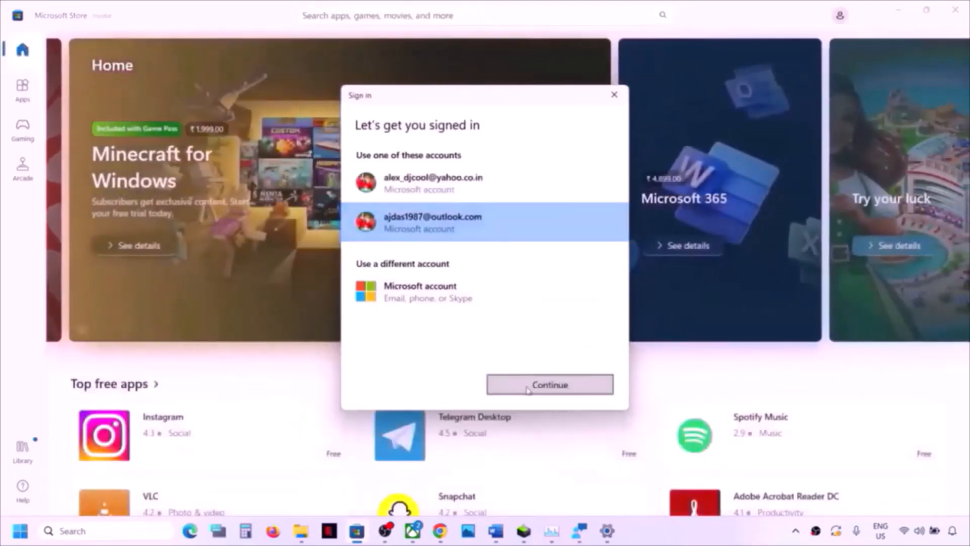
pyautogui.click(528, 389)
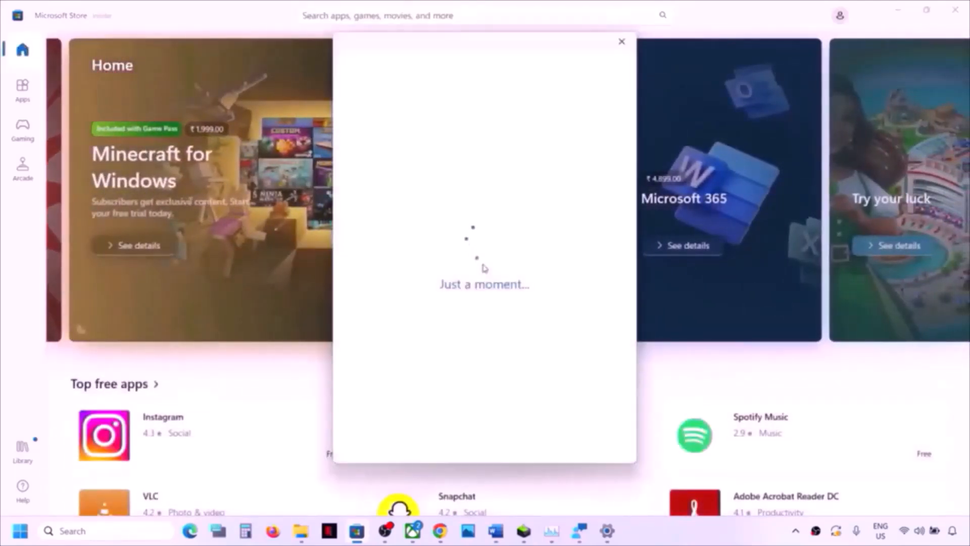
pyautogui.write('1234')
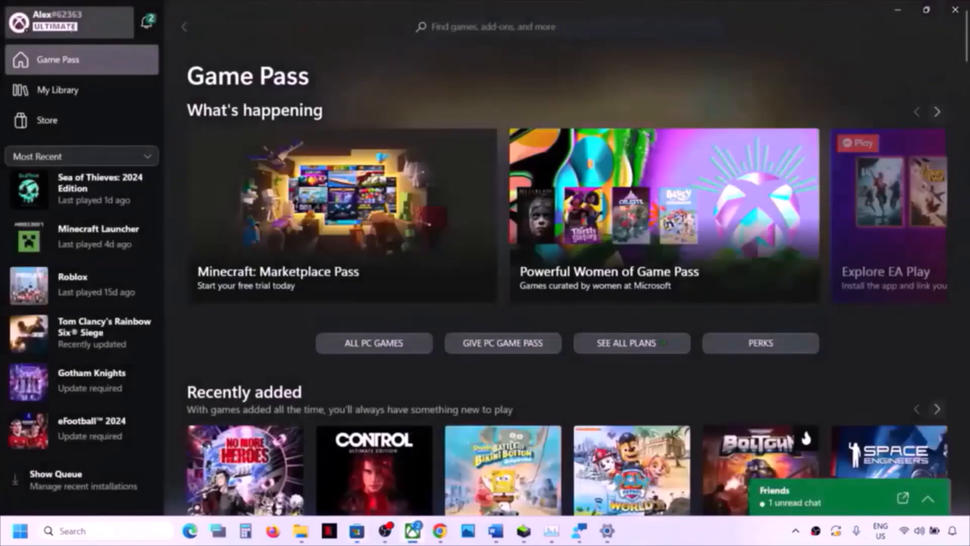
# - Sign out of the Xbox app and sign back in with the second Microsoft account
pyautogui.click(66, 22)
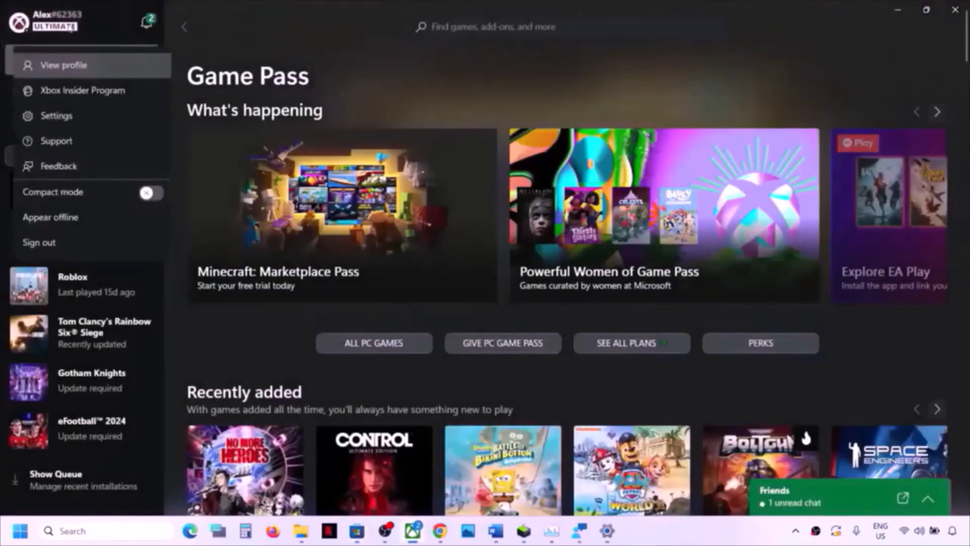
pyautogui.click(43, 255)
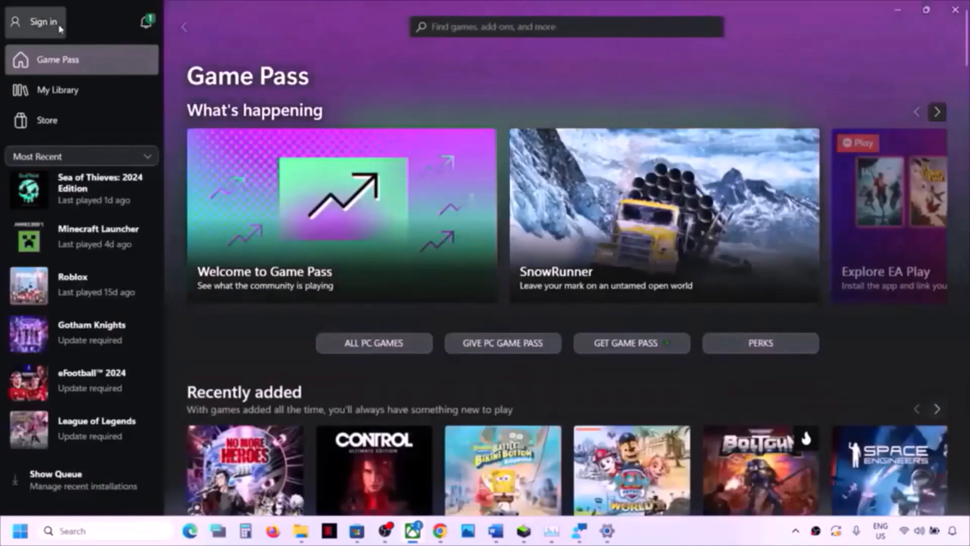
pyautogui.click(41, 21)
pyautogui.click(41, 194)
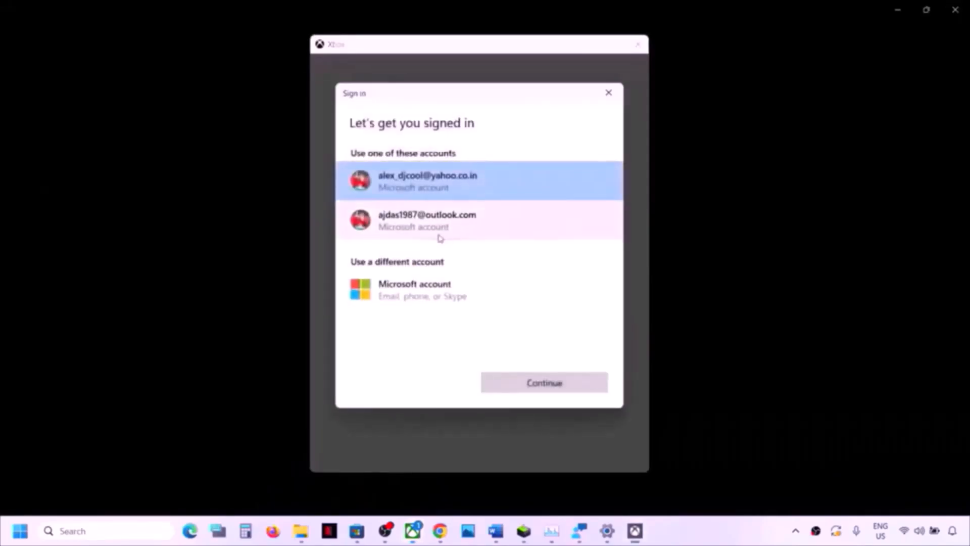
pyautogui.click(438, 233)
pyautogui.click(541, 383)
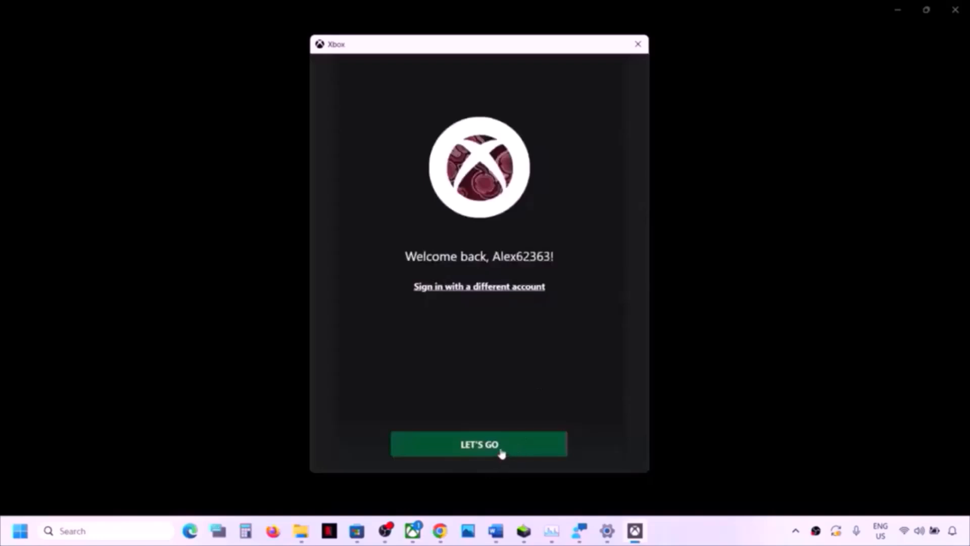
pyautogui.click(500, 450)
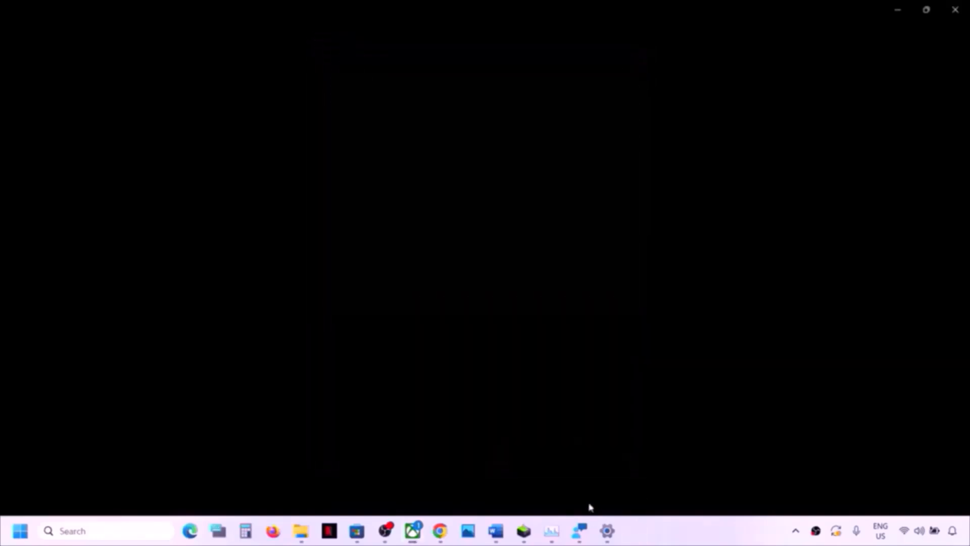
# - Close Task Manager from the taskbar and return to the Word checklist
pyautogui.rightClick(552, 540)
pyautogui.click(537, 499)
pyautogui.click(494, 536)
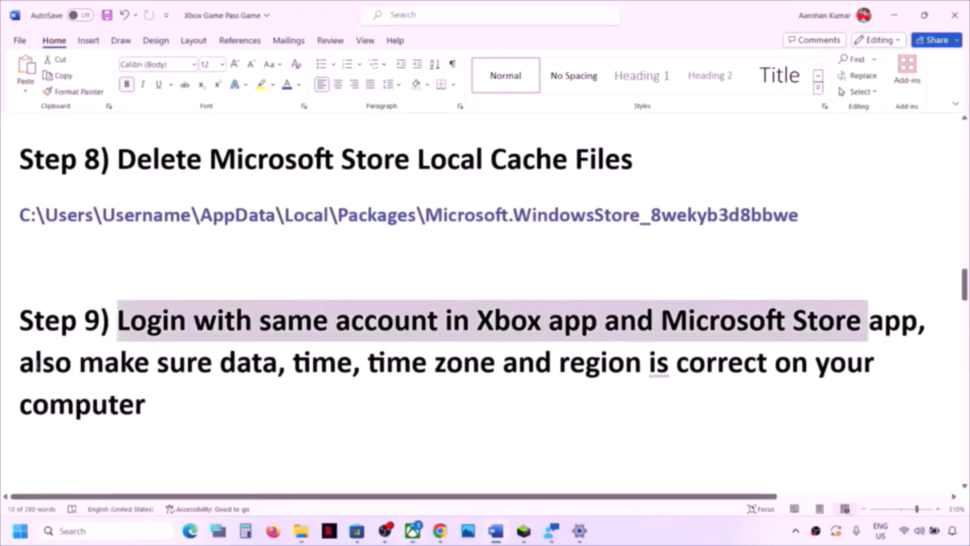
# - Fix 'data' to 'date' in Step 9's date, time, time zone and region line
pyautogui.moveTo(20, 362); pyautogui.dragTo(586, 375)
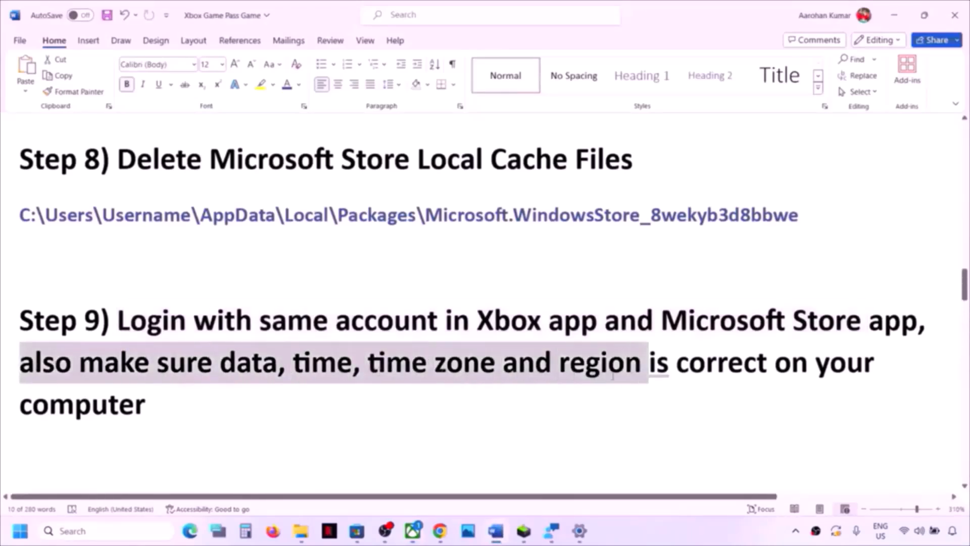
pyautogui.click(281, 365)
pyautogui.press('BackSpace')
pyautogui.write('e')
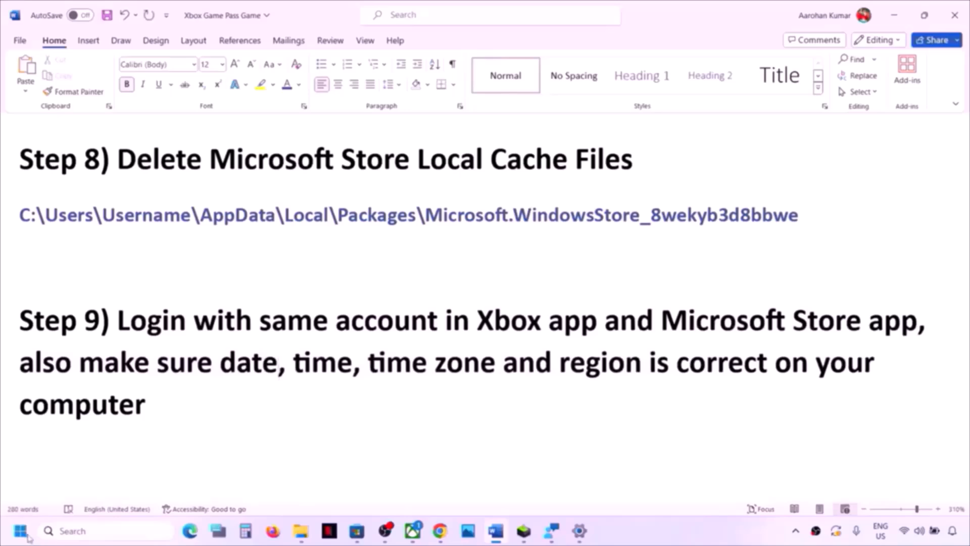
pyautogui.click(23, 535)
# - Open Settings > Time & language > Date & time to review time zone and automatic time
pyautogui.click(239, 212)
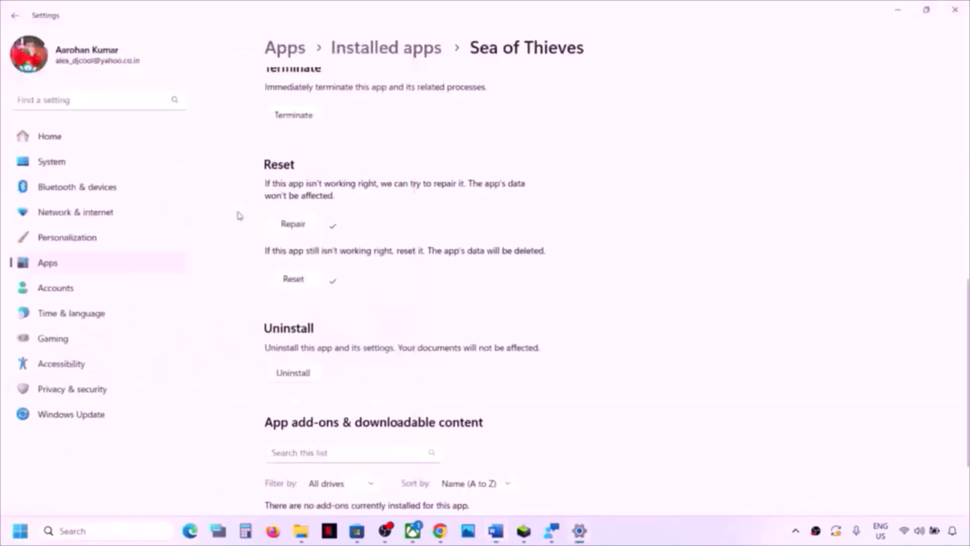
pyautogui.click(60, 317)
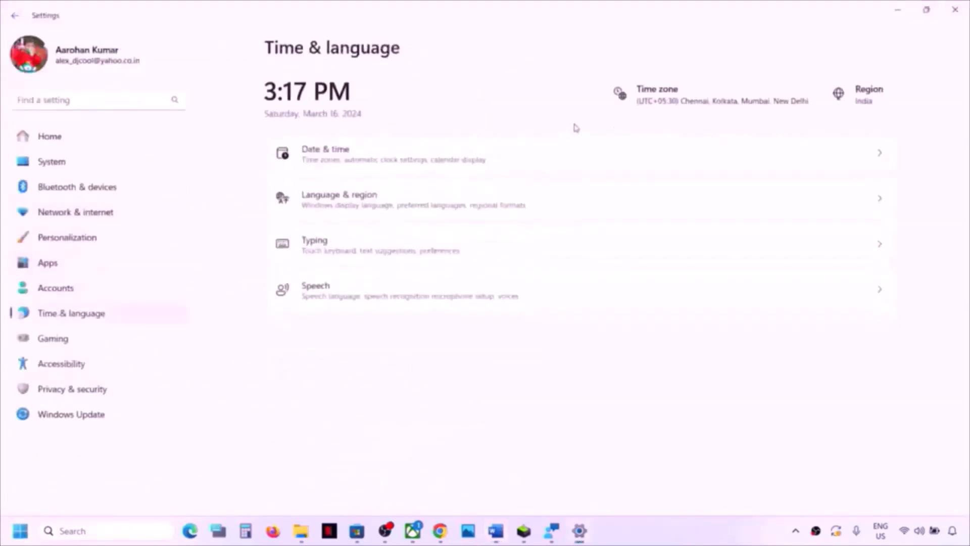
pyautogui.click(348, 162)
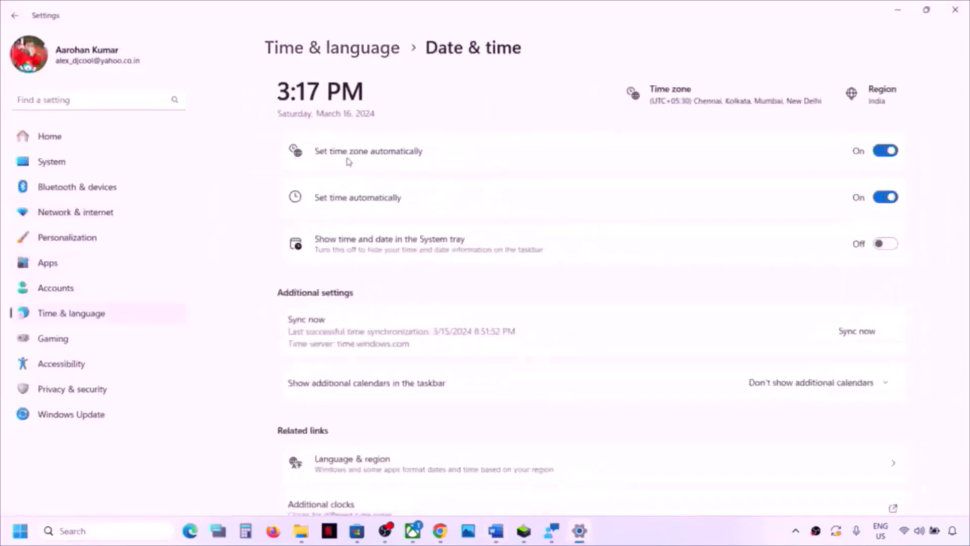
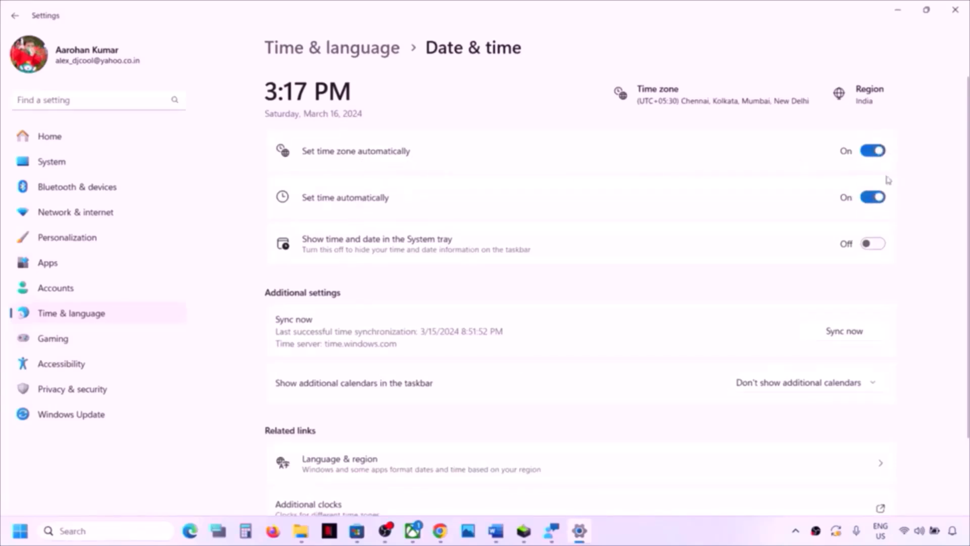
# - Sync the clock with the time server and keep India as the country or region
pyautogui.click(854, 337)
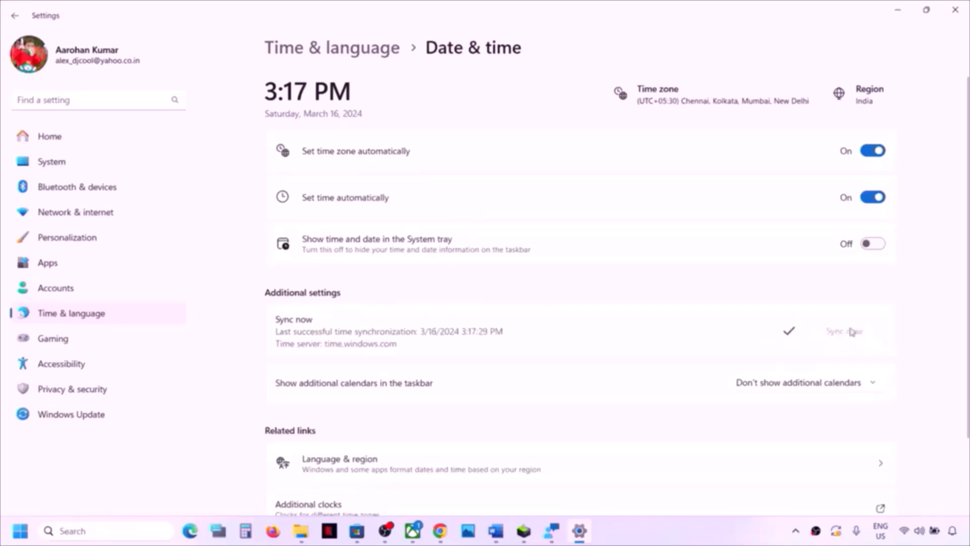
pyautogui.click(136, 316)
pyautogui.click(409, 195)
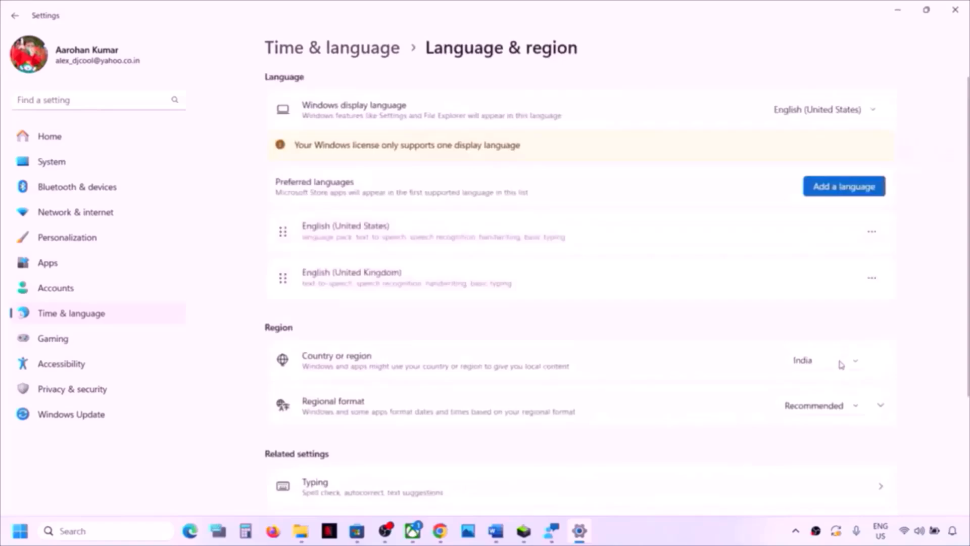
pyautogui.click(841, 365)
pyautogui.click(818, 369)
# - Close Settings and highlight the Step 10 instruction in the checklist
pyautogui.click(955, 10)
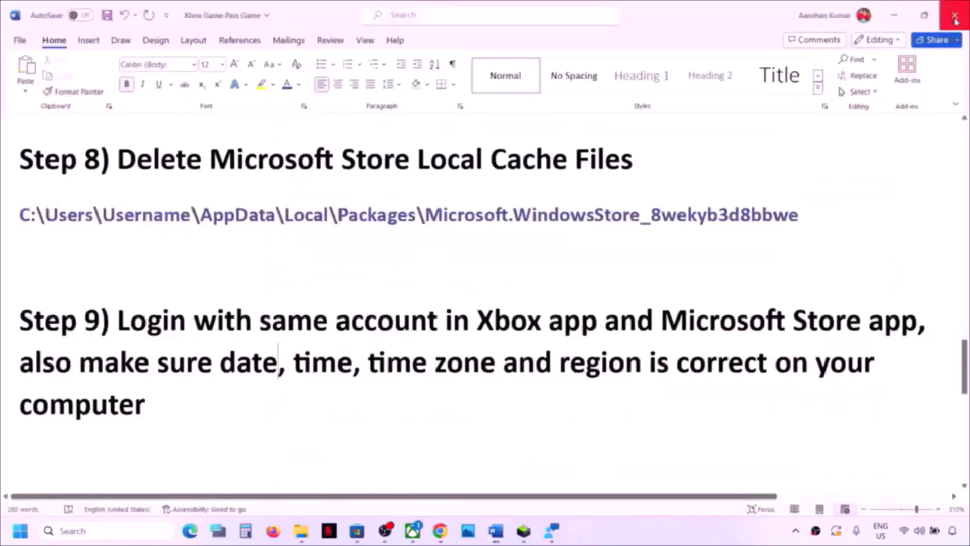
pyautogui.scroll(-3, 598, 341)
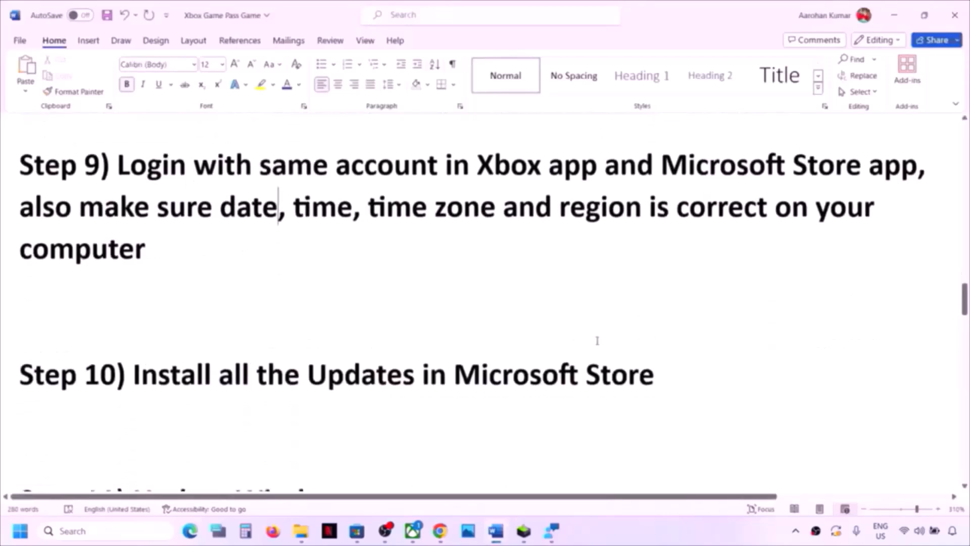
pyautogui.moveTo(141, 345); pyautogui.dragTo(669, 326)
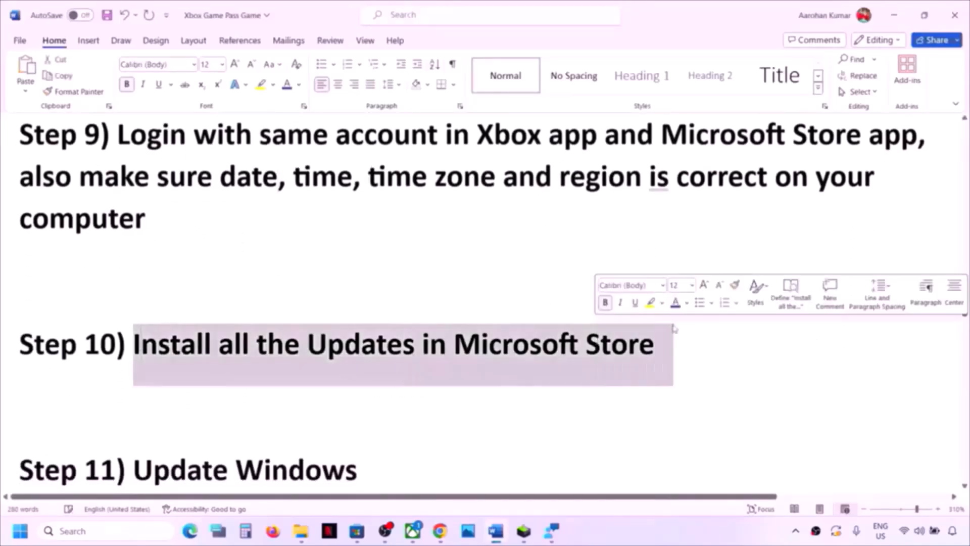
# - In the Microsoft Store Library, get updates and resume the paused Microsoft Photos Legacy download
pyautogui.click(357, 531)
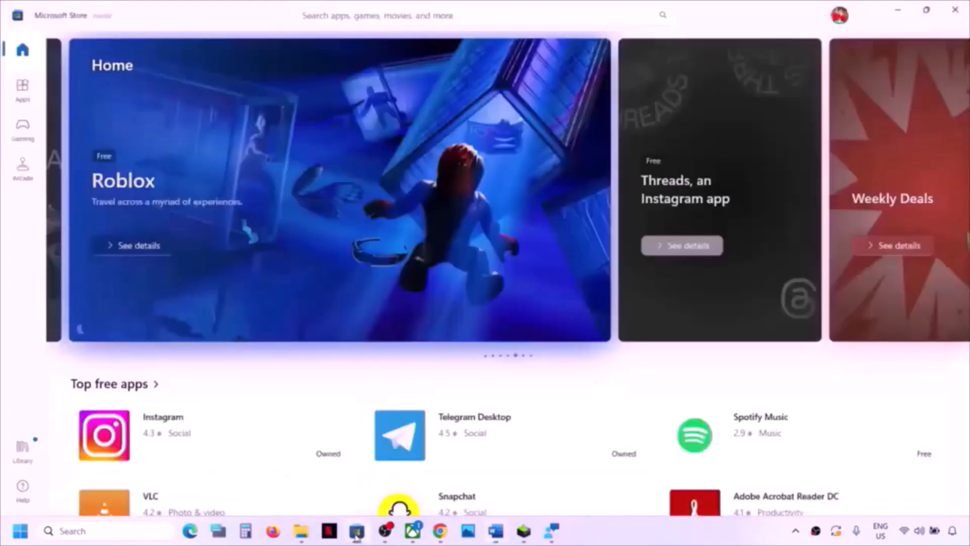
pyautogui.click(21, 448)
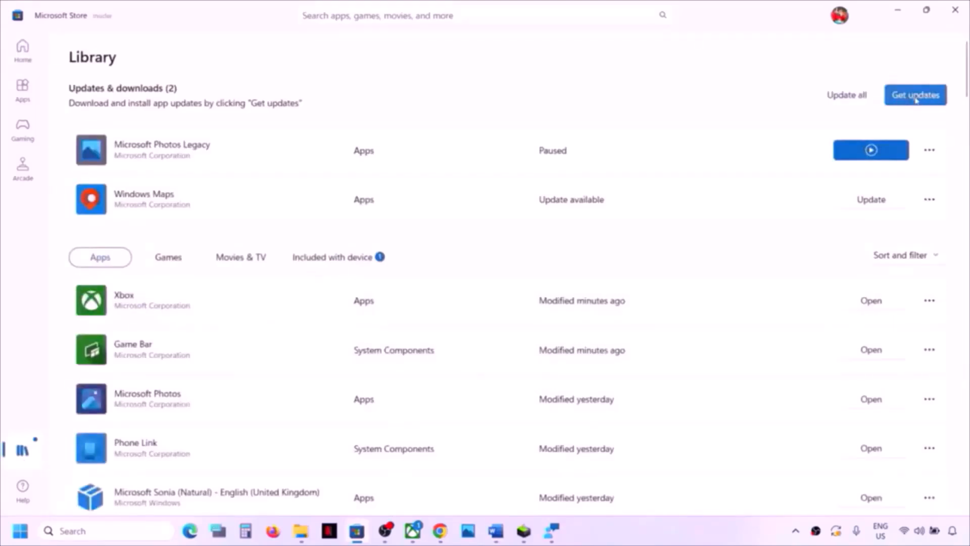
pyautogui.click(916, 97)
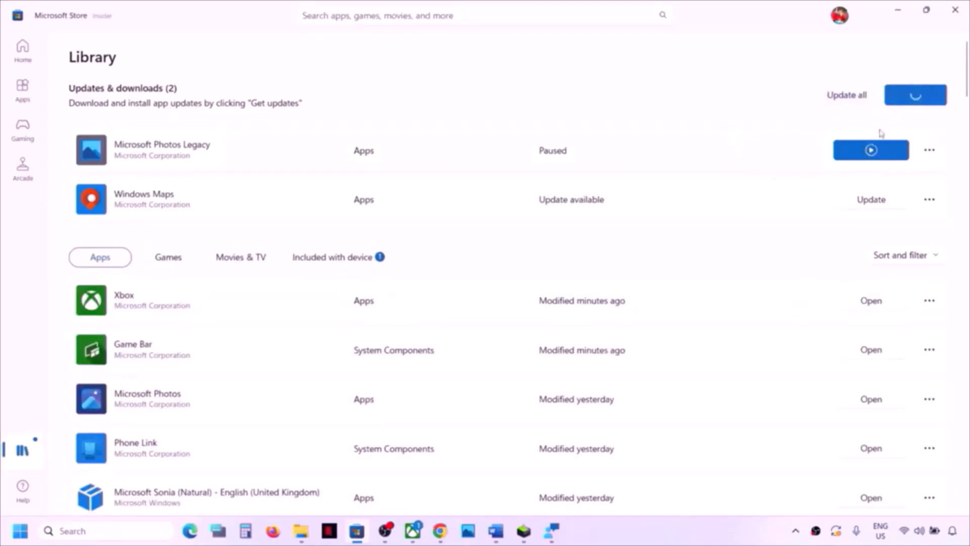
pyautogui.click(871, 150)
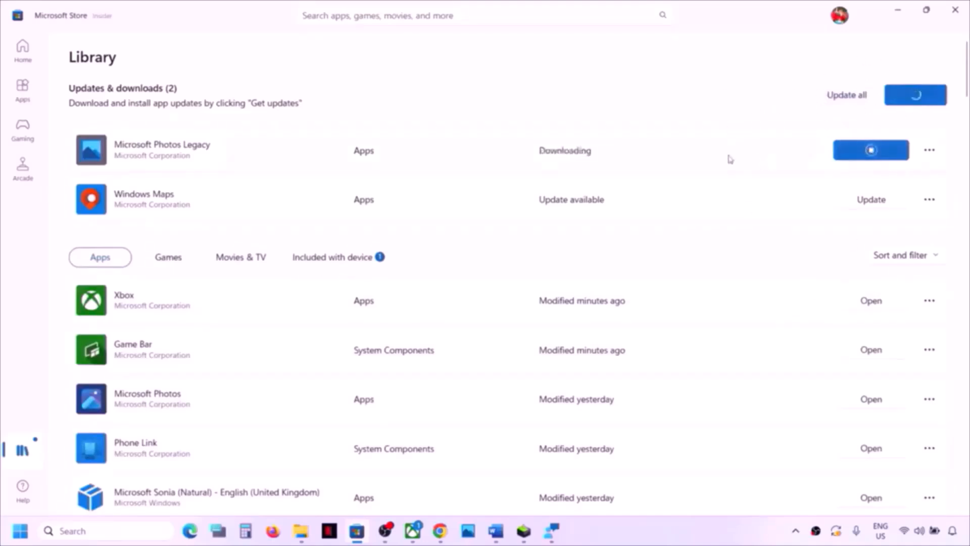
pyautogui.click(496, 530)
# - Highlight the next checklist step and open Windows Update, which shows Dell firmware 0.1.23.0 pending restart
pyautogui.scroll(-2, 324, 401)
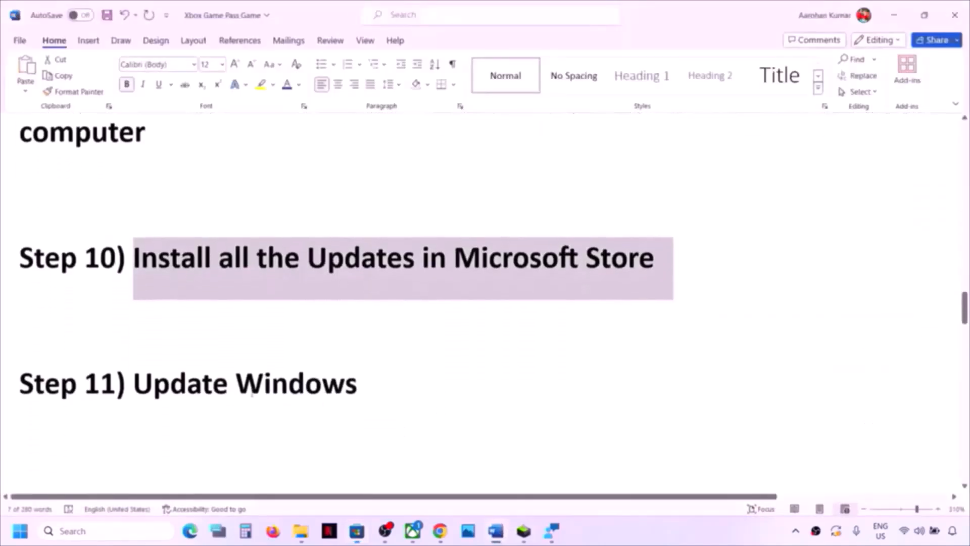
pyautogui.moveTo(134, 384); pyautogui.dragTo(424, 387)
pyautogui.press('super+i')
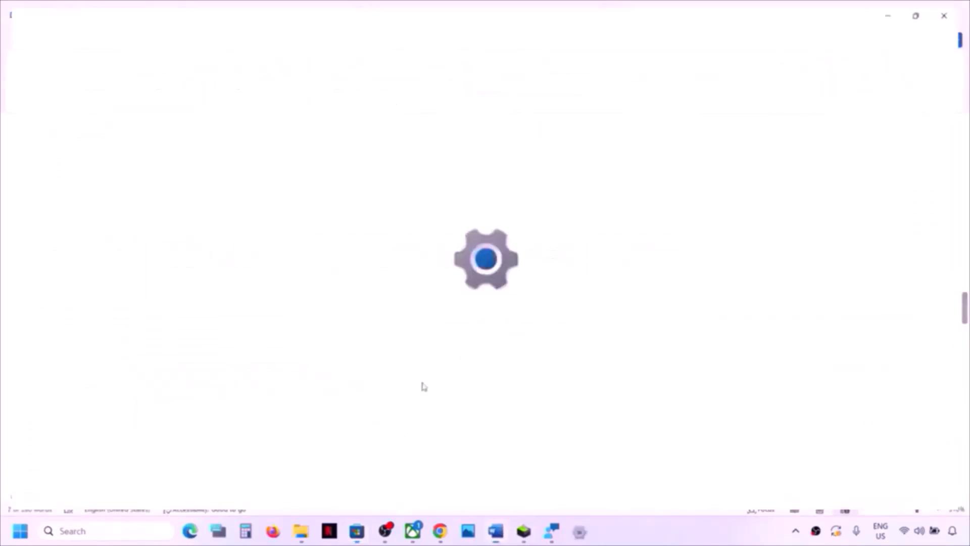
pyautogui.click(58, 416)
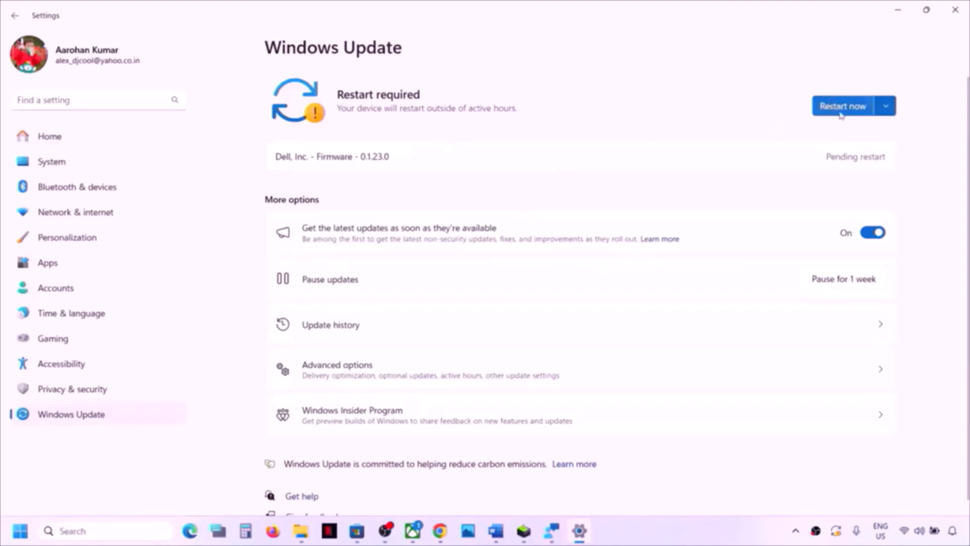
# - Review the restart options under Start > Power, then dismiss the menu without restarting
pyautogui.click(20, 531)
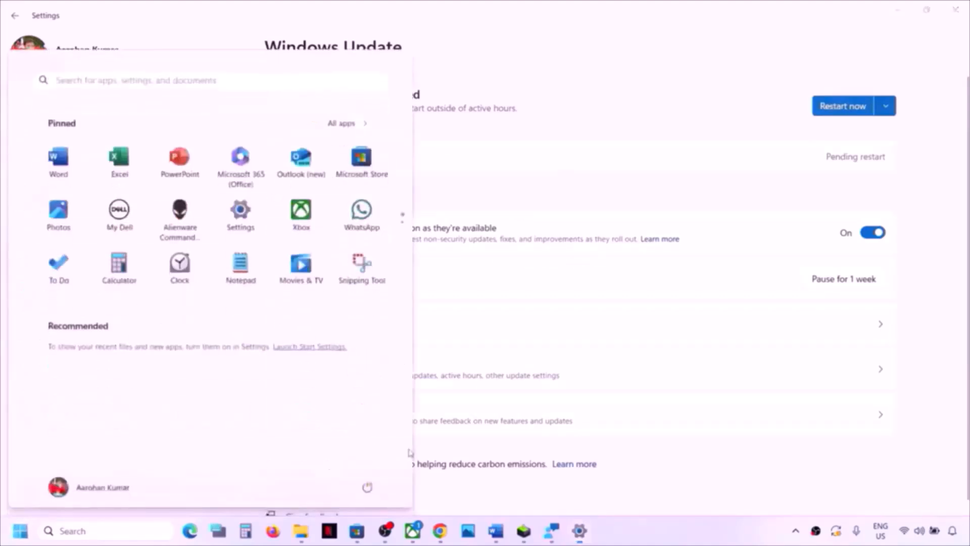
pyautogui.click(368, 487)
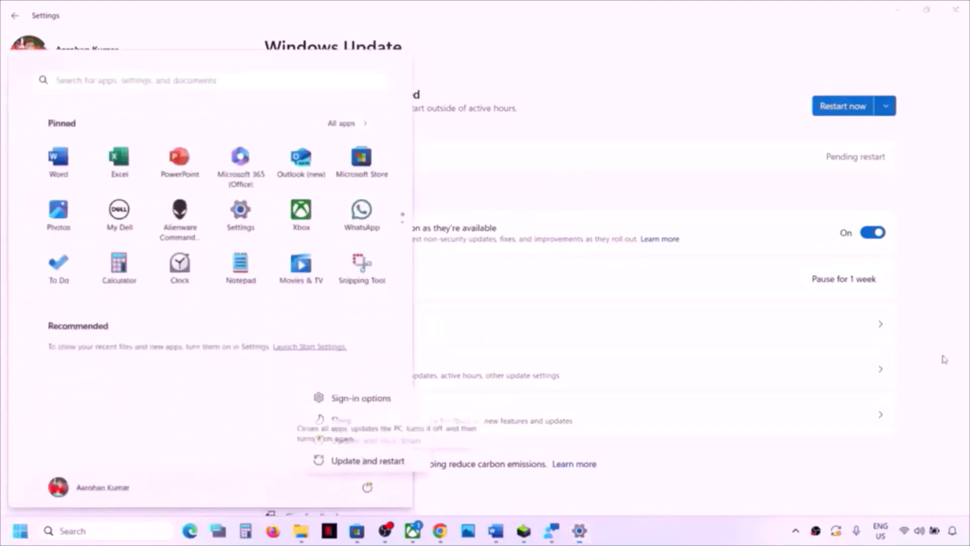
pyautogui.click(954, 339)
pyautogui.click(962, 22)
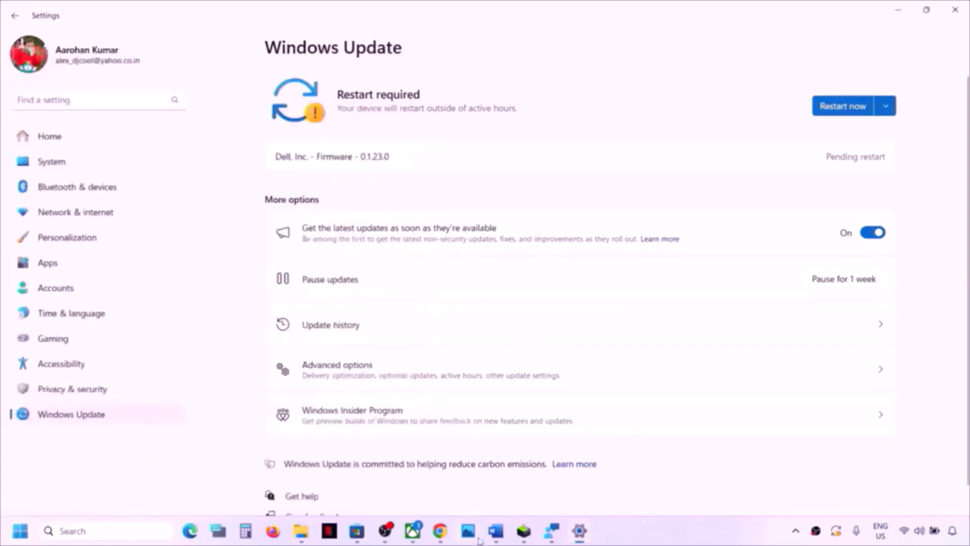
# - Copy wsreset from Step 12 and run it from Windows search to reset the Store cache
pyautogui.click(496, 530)
pyautogui.scroll(-3, 325, 404)
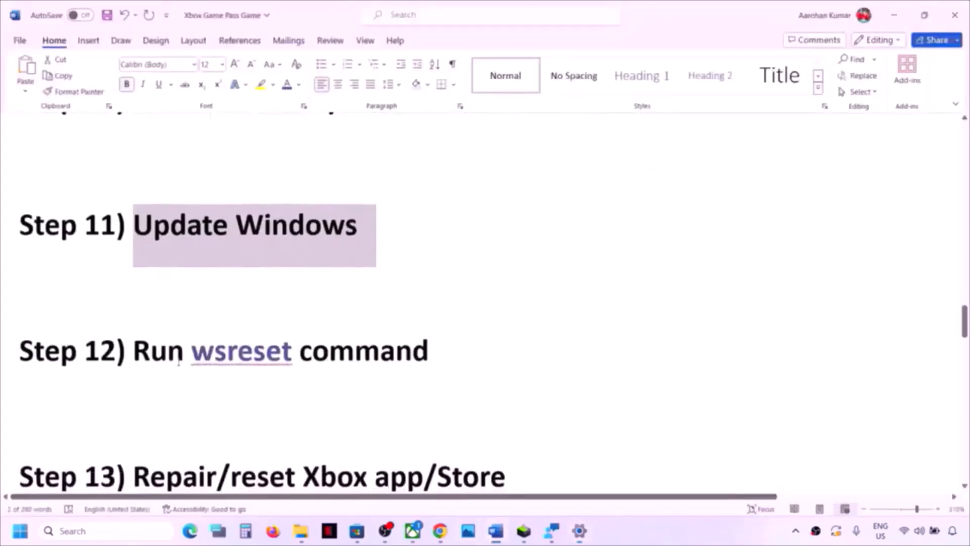
pyautogui.doubleClick(253, 349)
pyautogui.hotkey('ctrl', 'c')
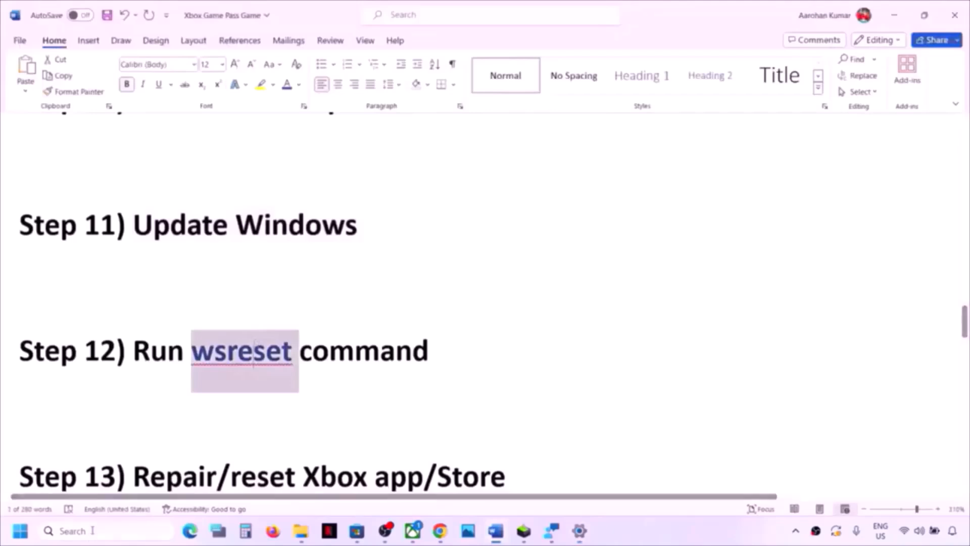
pyautogui.click(83, 531)
pyautogui.hotkey('ctrl', 'v')
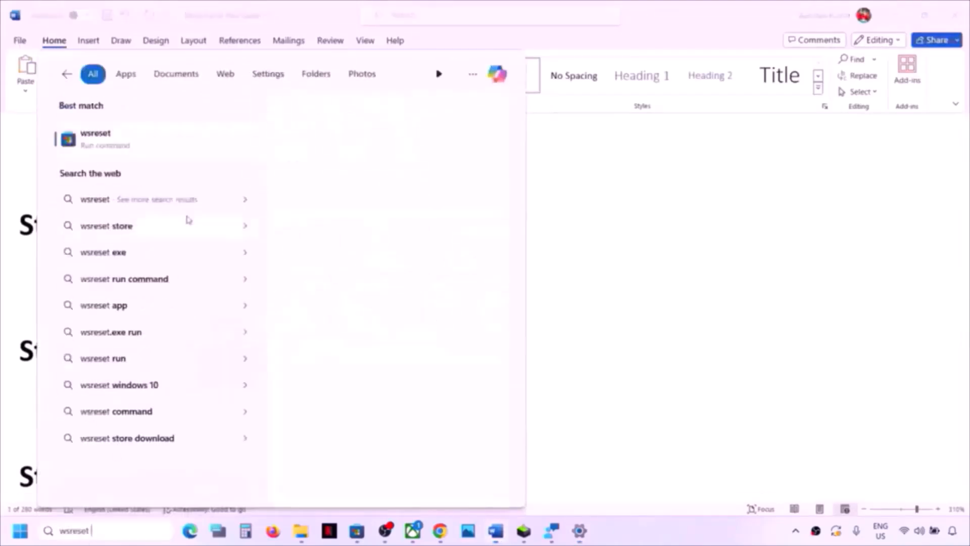
pyautogui.click(118, 146)
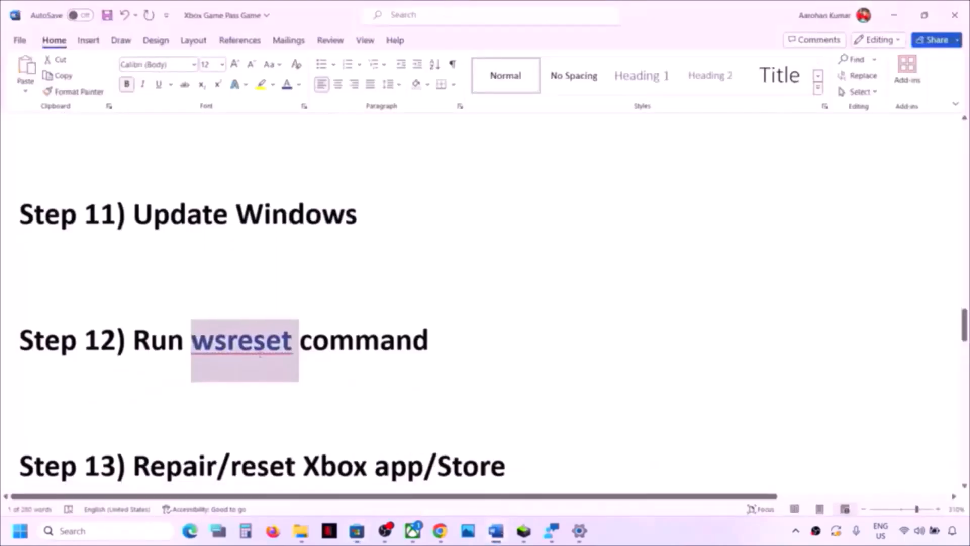
pyautogui.scroll(-2, 261, 355)
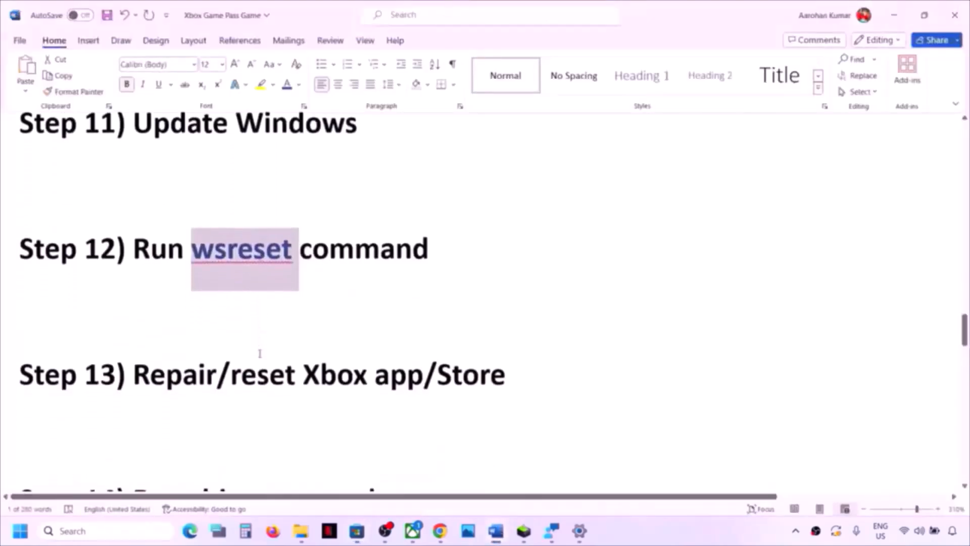
pyautogui.moveTo(134, 377); pyautogui.dragTo(504, 377)
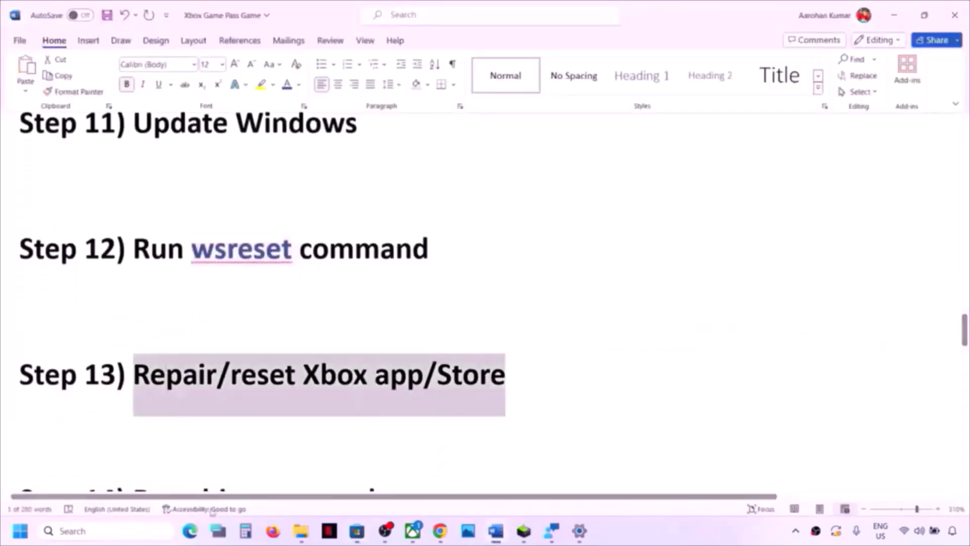
# - Open the Xbox app's App settings page from a search for 'xbox'
pyautogui.click(135, 531)
pyautogui.write('xbox')
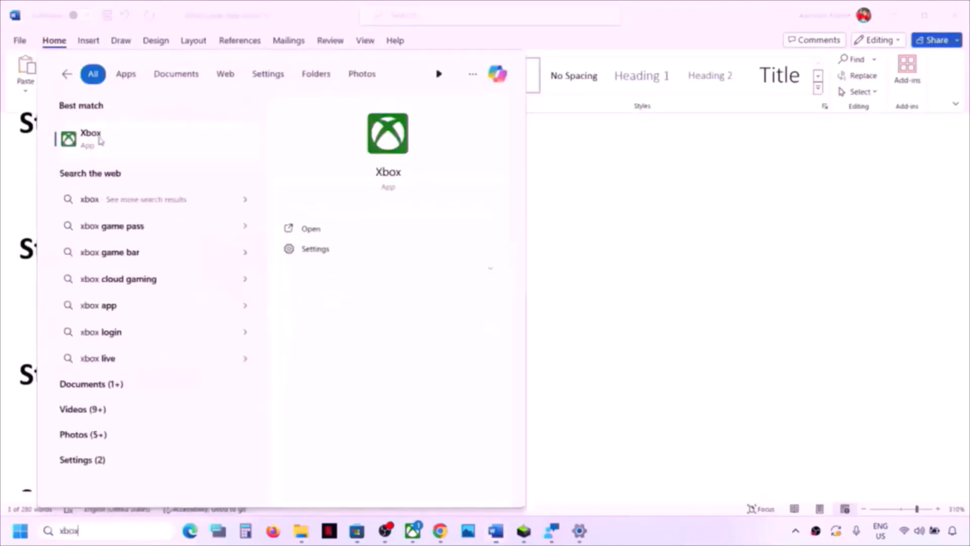
pyautogui.rightClick(99, 141)
pyautogui.click(149, 205)
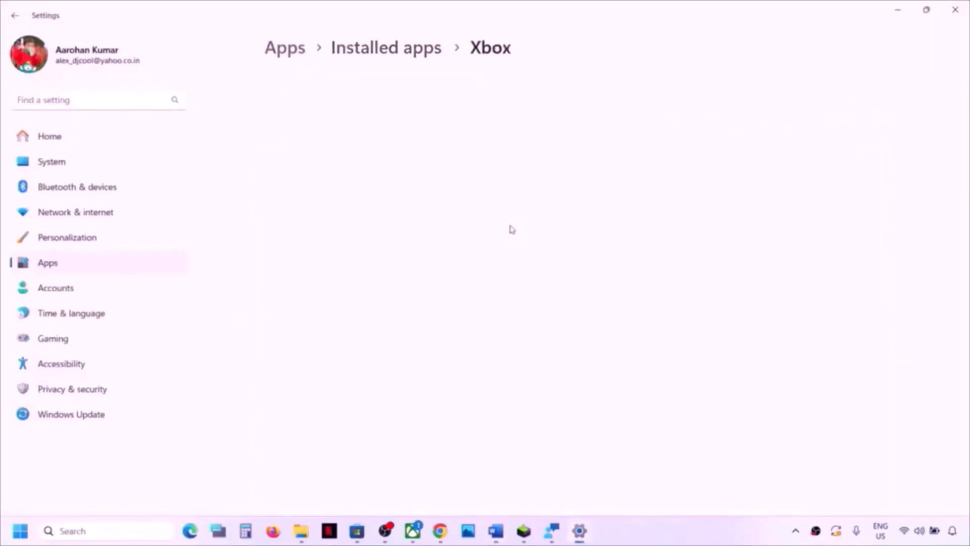
# - Repair the Xbox app, then reset it and confirm clearing its data
pyautogui.scroll(-5, 512, 229)
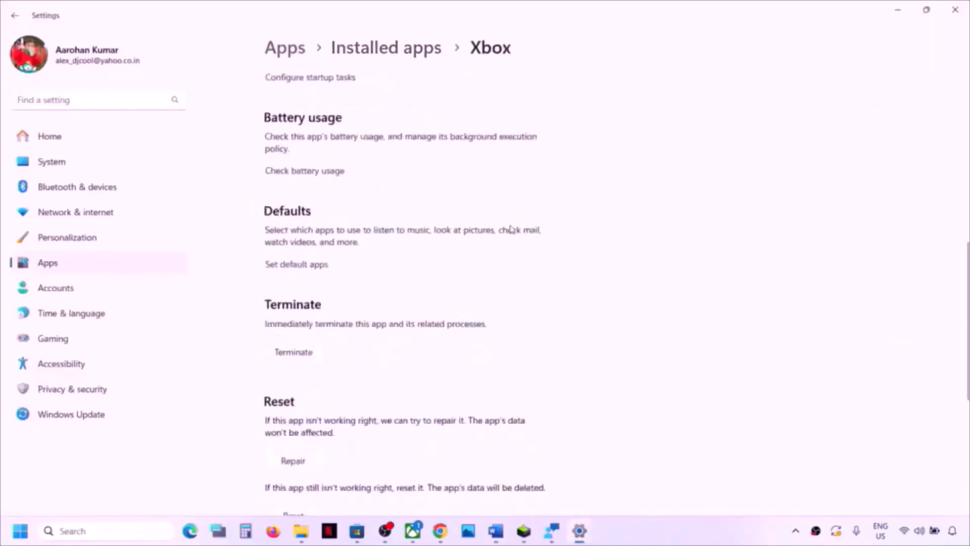
pyautogui.scroll(-4, 512, 230)
pyautogui.click(297, 265)
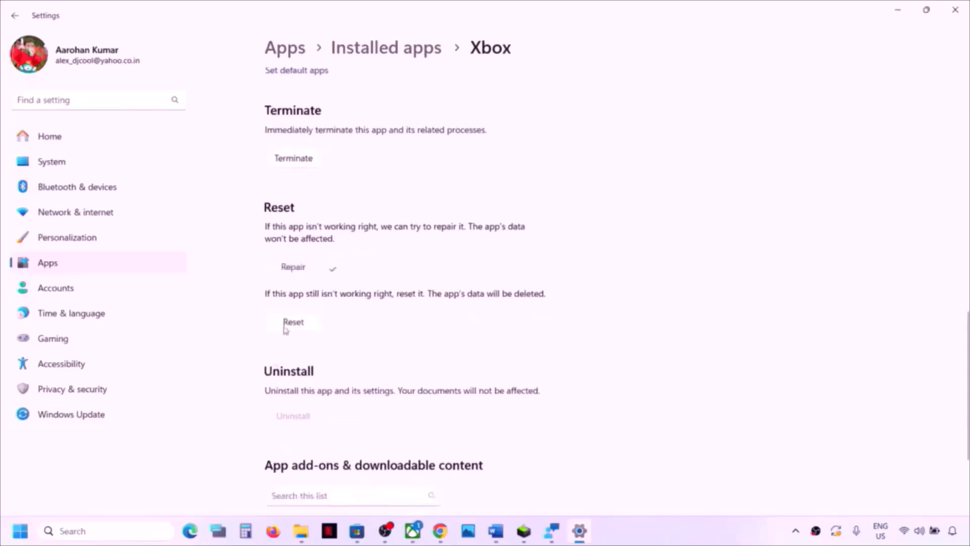
pyautogui.click(286, 327)
pyautogui.click(373, 296)
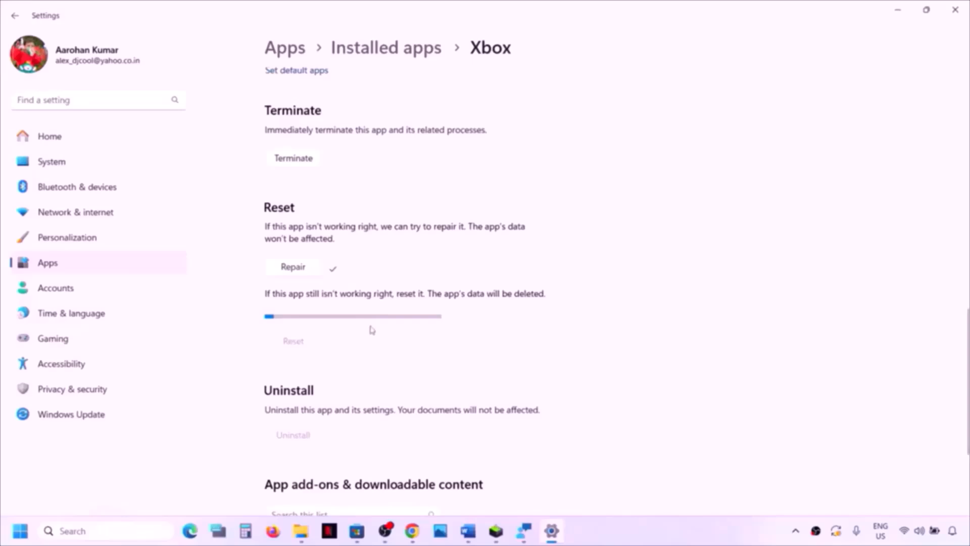
# - Open Microsoft Store's App settings page from a search for 'store'
pyautogui.click(75, 532)
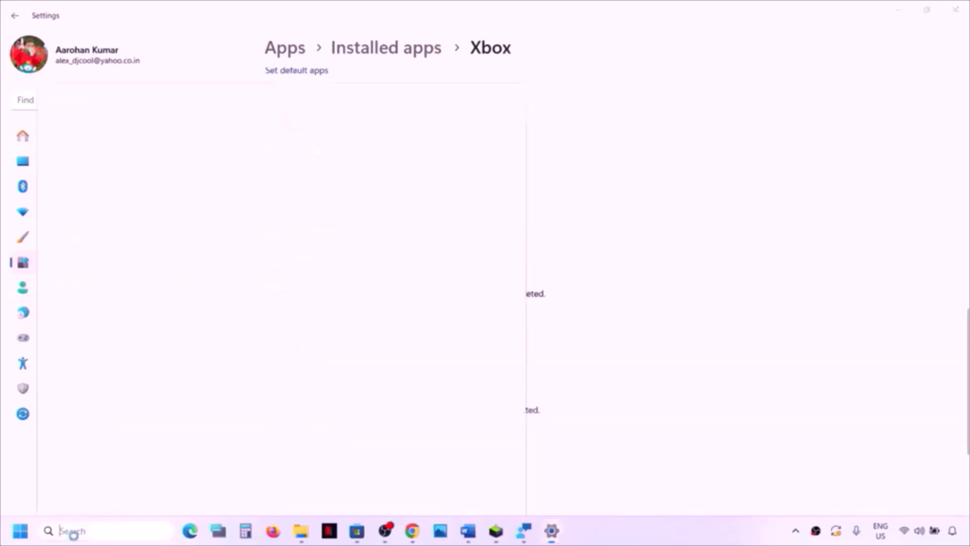
pyautogui.write('store')
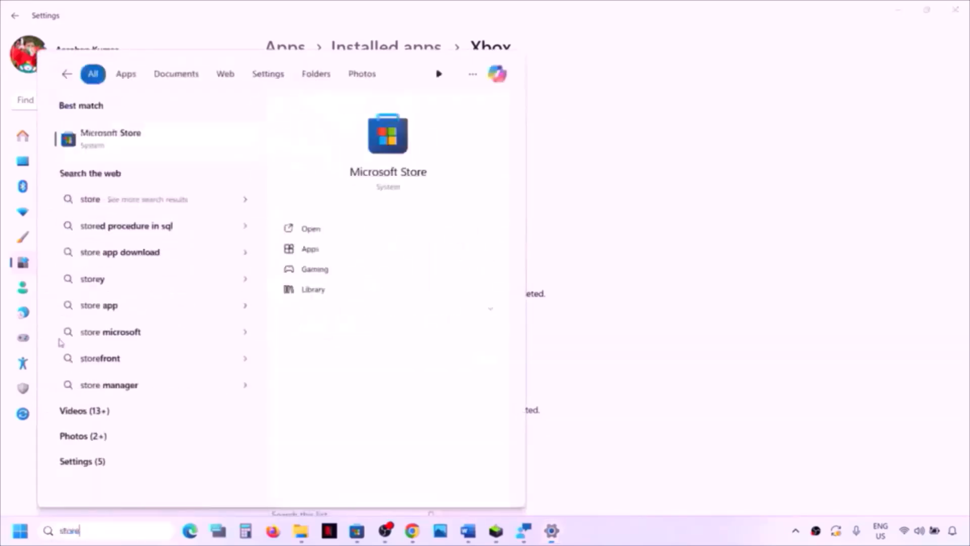
pyautogui.rightClick(139, 143)
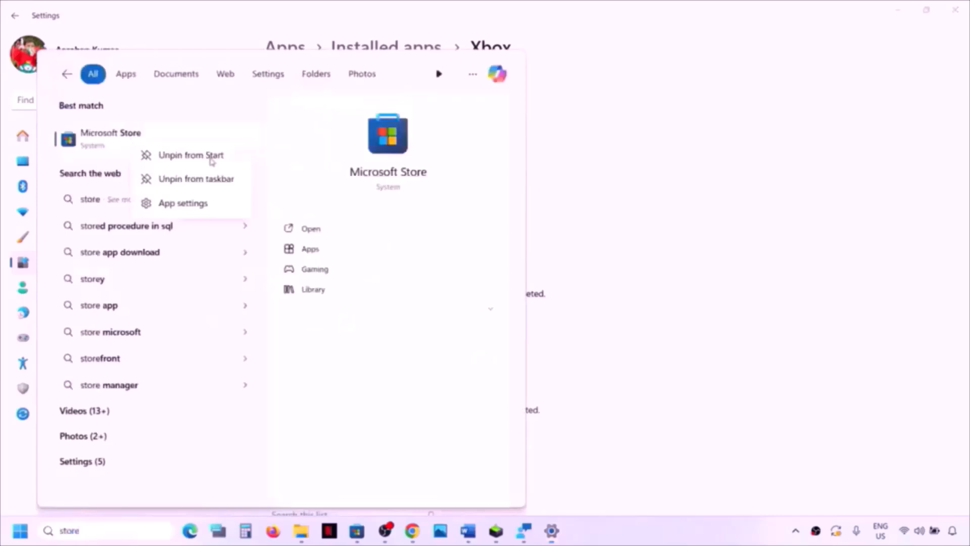
pyautogui.click(192, 202)
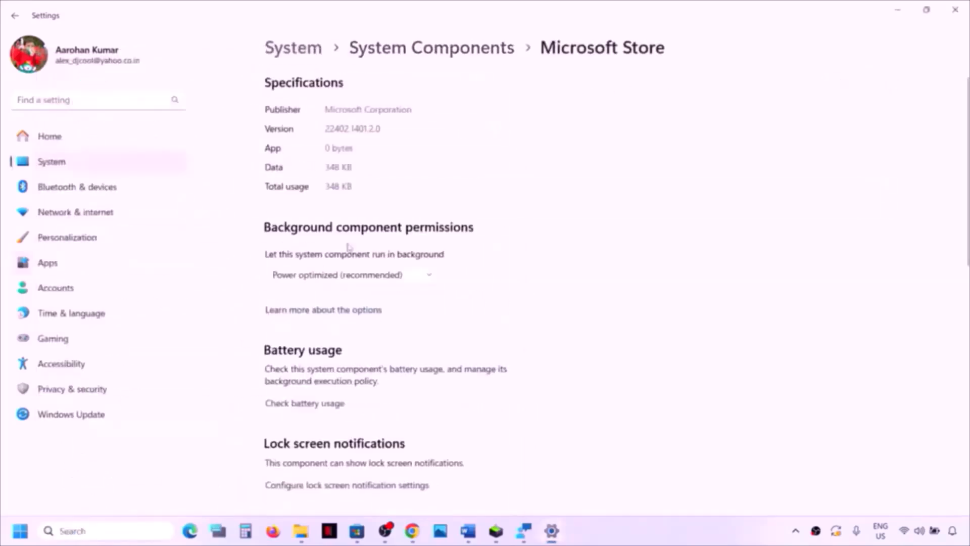
# - Repair the Microsoft Store component, then reset it and confirm deleting its data
pyautogui.scroll(-6, 374, 273)
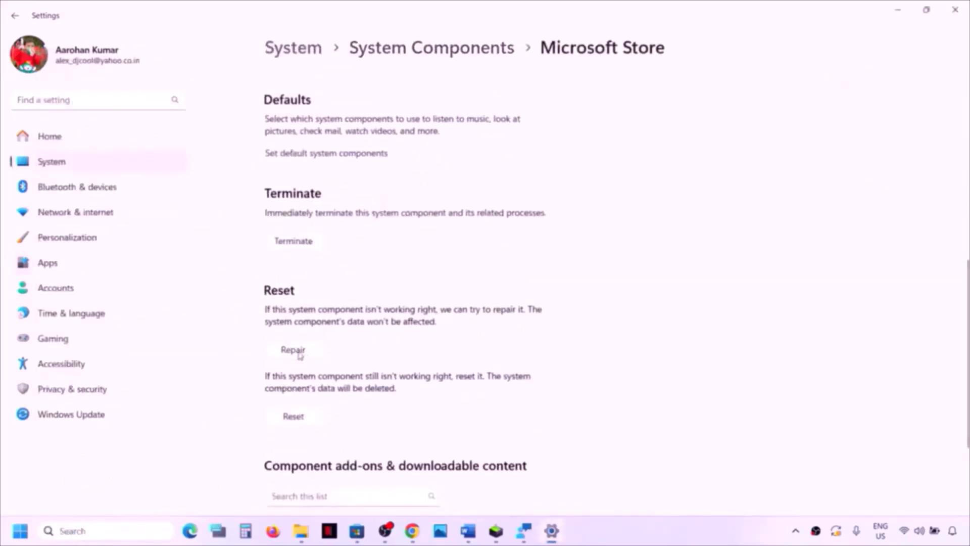
pyautogui.click(293, 350)
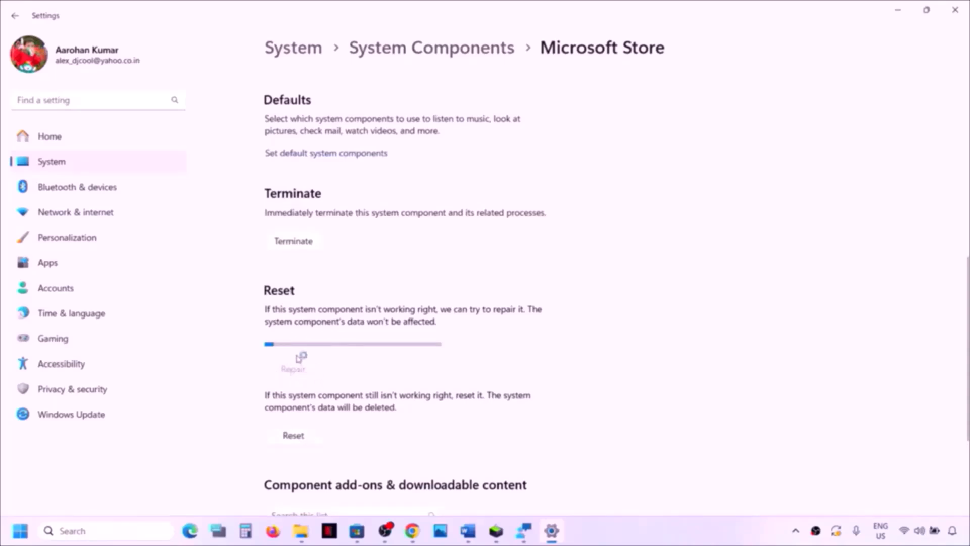
pyautogui.click(295, 437)
pyautogui.click(348, 402)
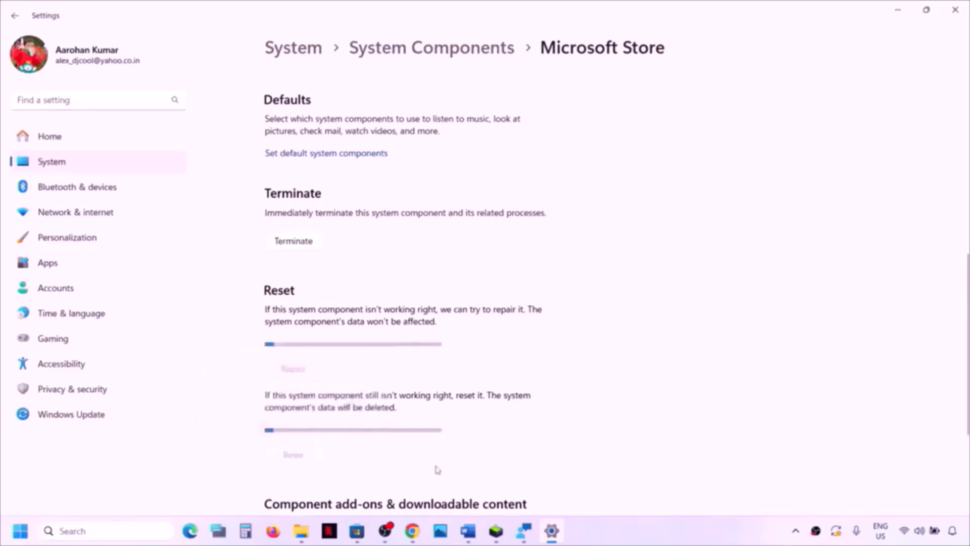
pyautogui.click(474, 526)
# - Copy the Step 14 Get-AppxPackage re-register command from the checklist
pyautogui.scroll(-4, 317, 278)
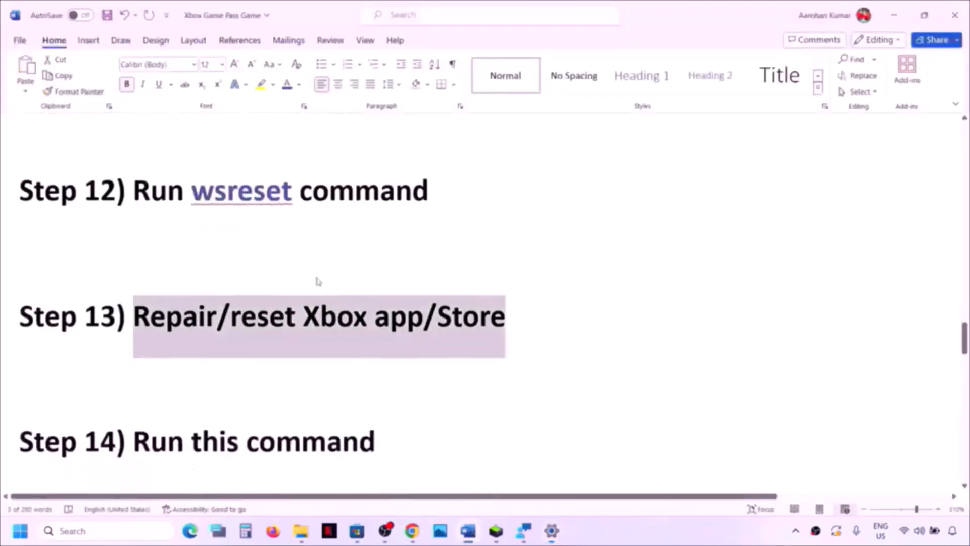
pyautogui.scroll(-3, 502, 323)
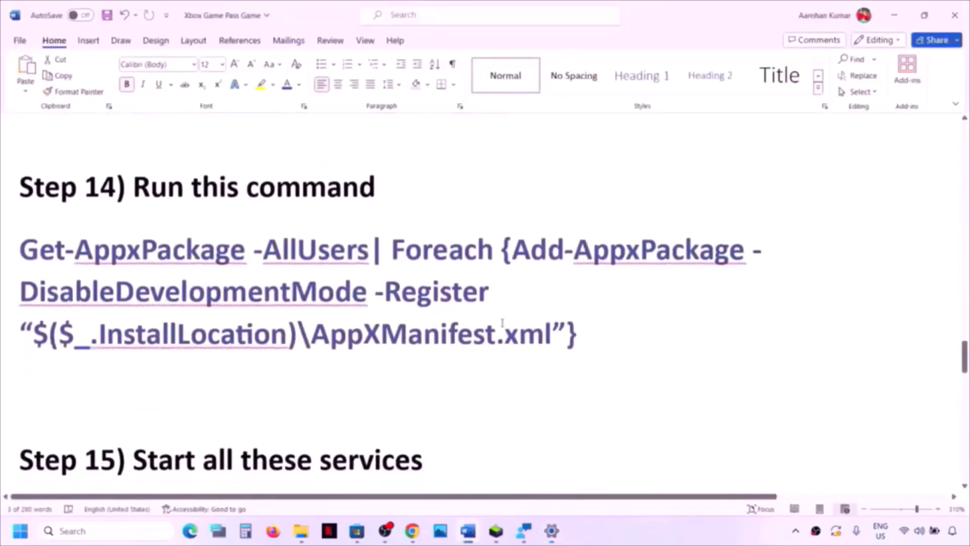
pyautogui.moveTo(601, 327); pyautogui.dragTo(70, 253)
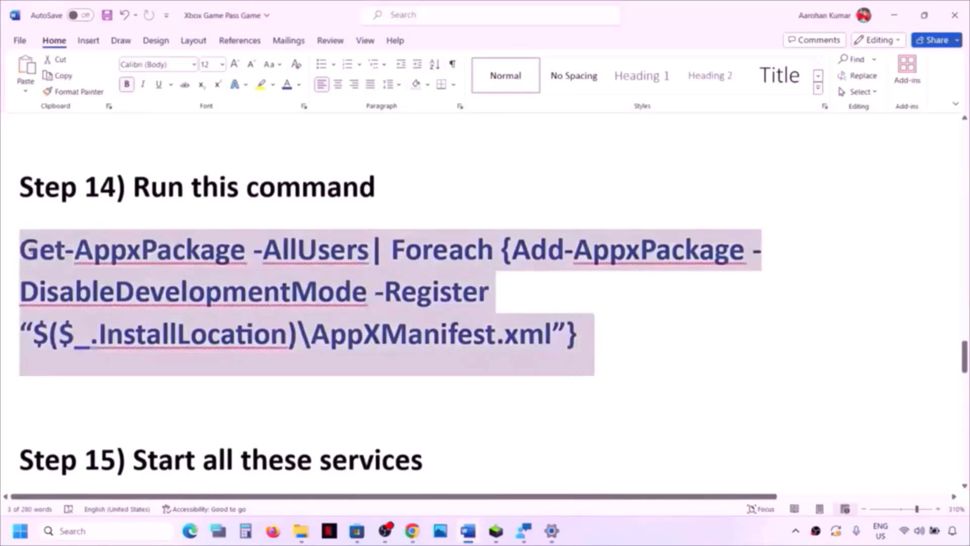
pyautogui.rightClick(71, 262)
pyautogui.click(107, 308)
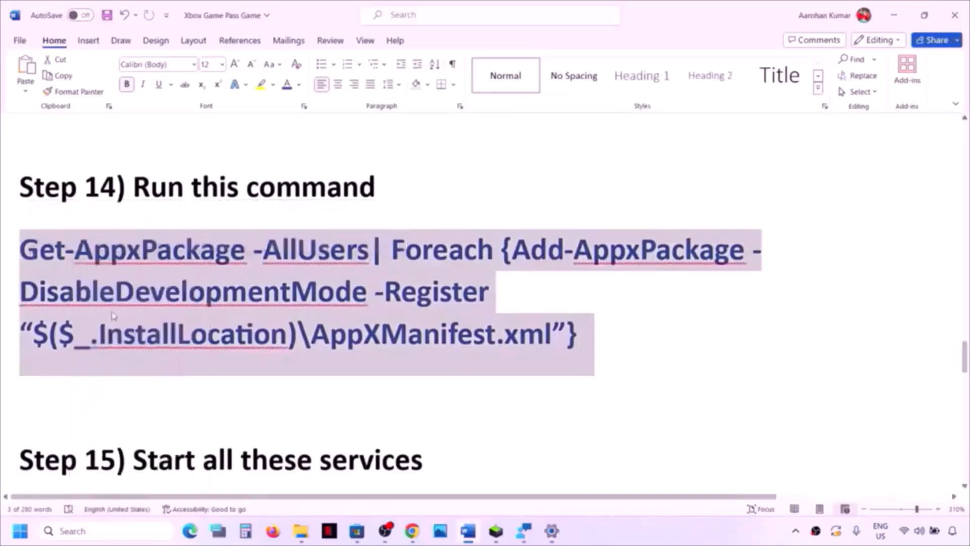
# - Launch Windows PowerShell as administrator and paste the command to re-register all app packages
pyautogui.click(121, 531)
pyautogui.write('powe')
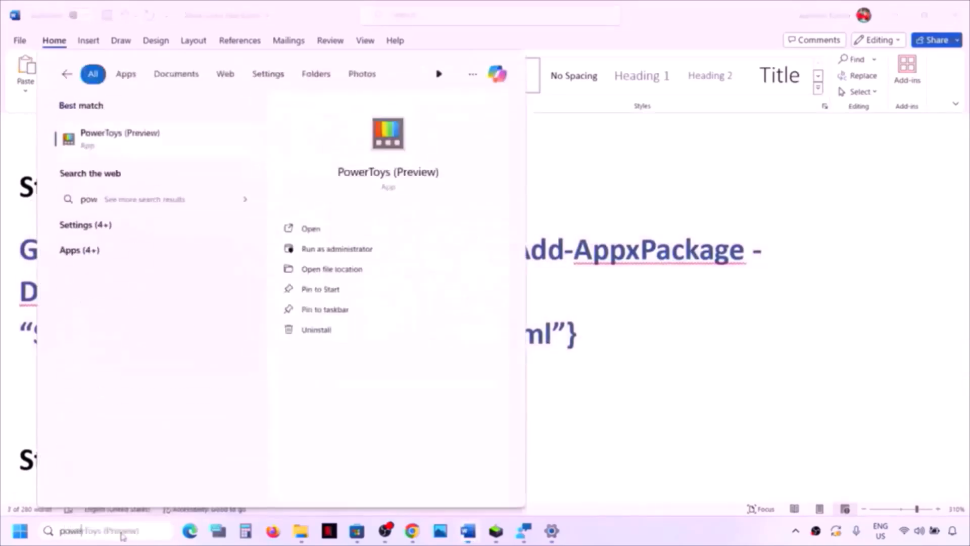
pyautogui.write('rshell')
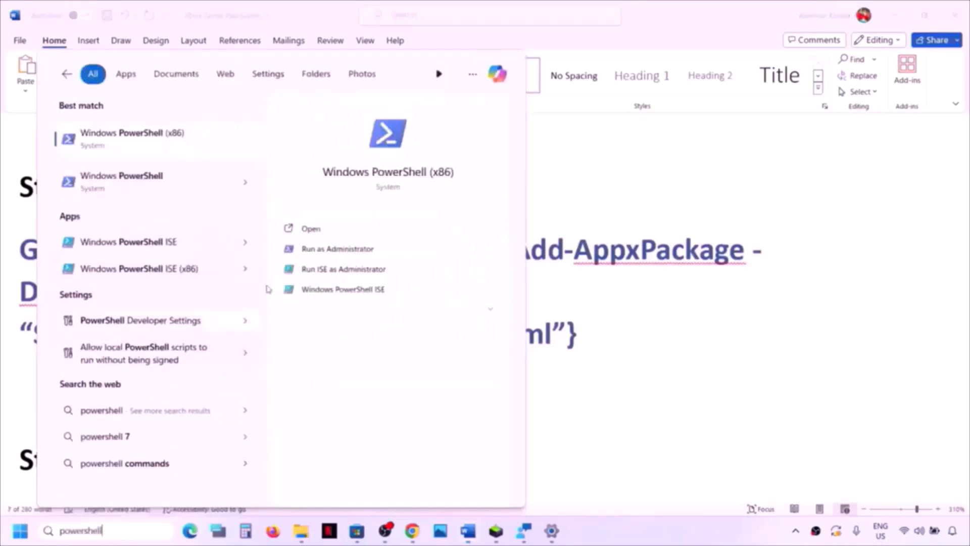
pyautogui.rightClick(152, 189)
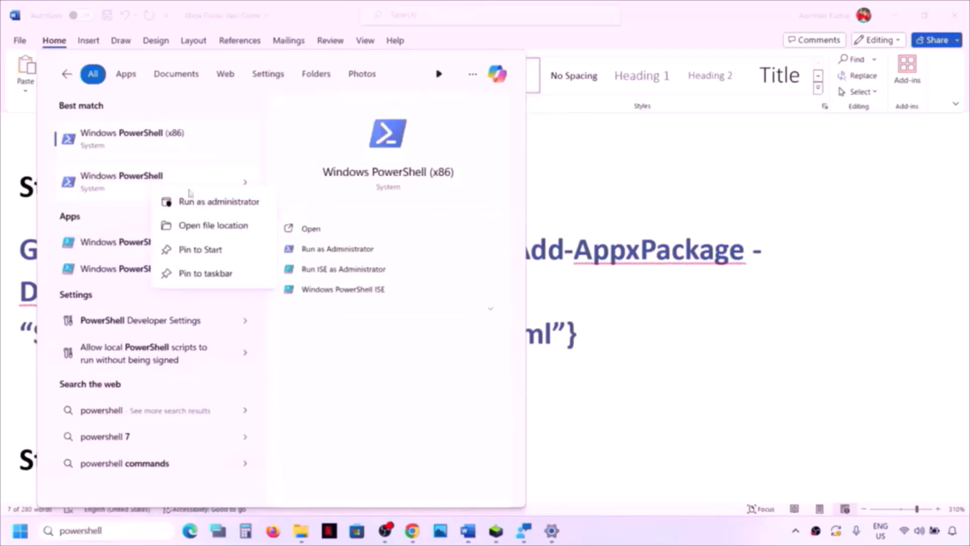
pyautogui.click(215, 202)
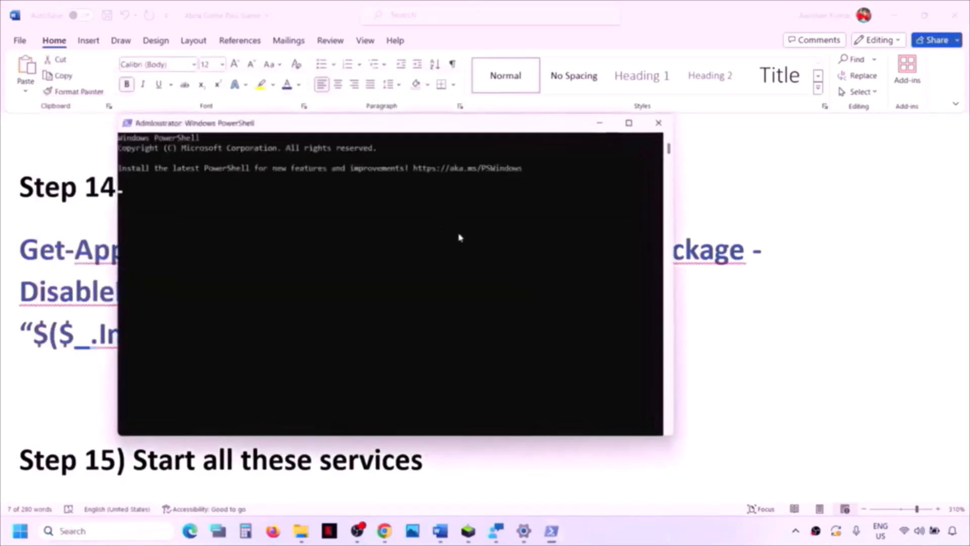
pyautogui.rightClick(459, 234)
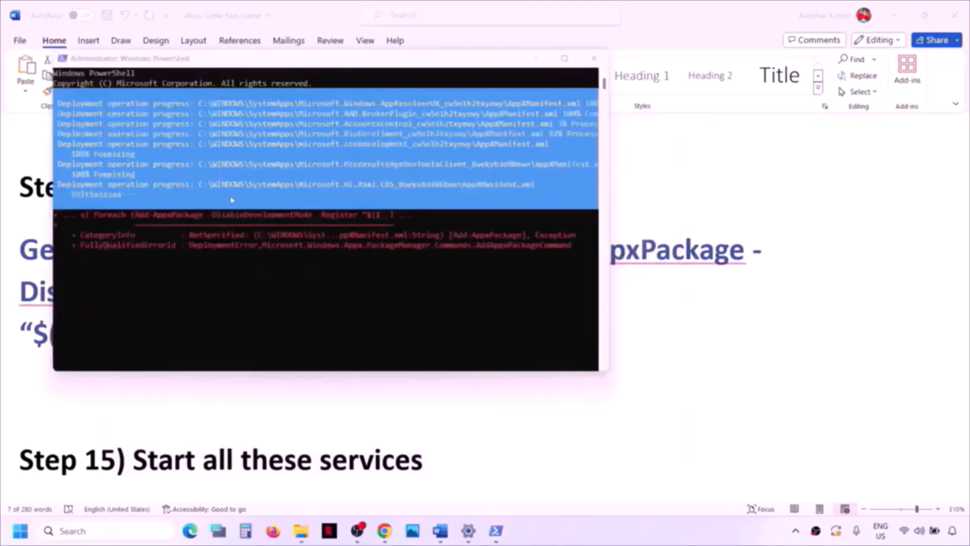
# - Return to the checklist and glance at the Start power options without restarting
pyautogui.click(192, 399)
pyautogui.press('super')
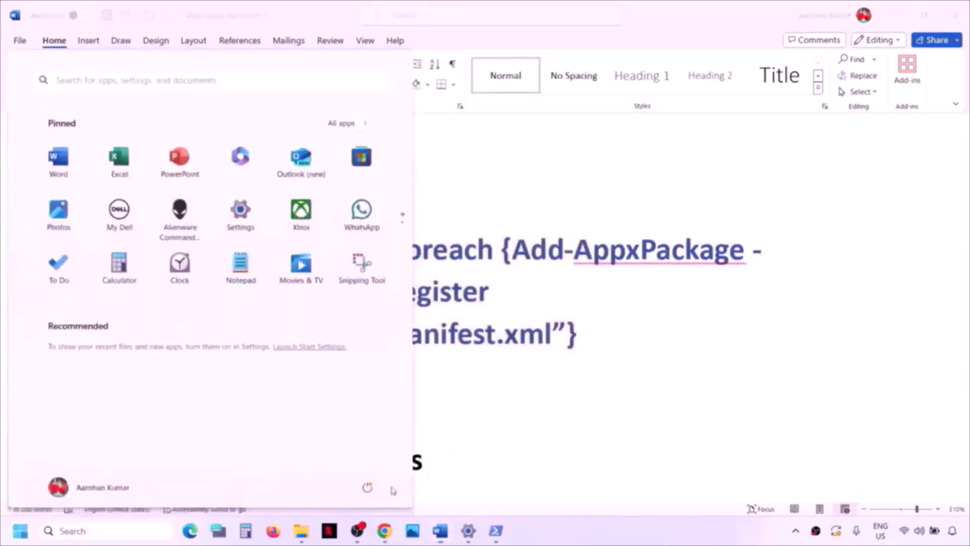
pyautogui.click(368, 489)
pyautogui.press('Escape')
pyautogui.press('Escape')
# - Scroll to Step 15's list of services and open the Services console via search
pyautogui.scroll(-5, 357, 407)
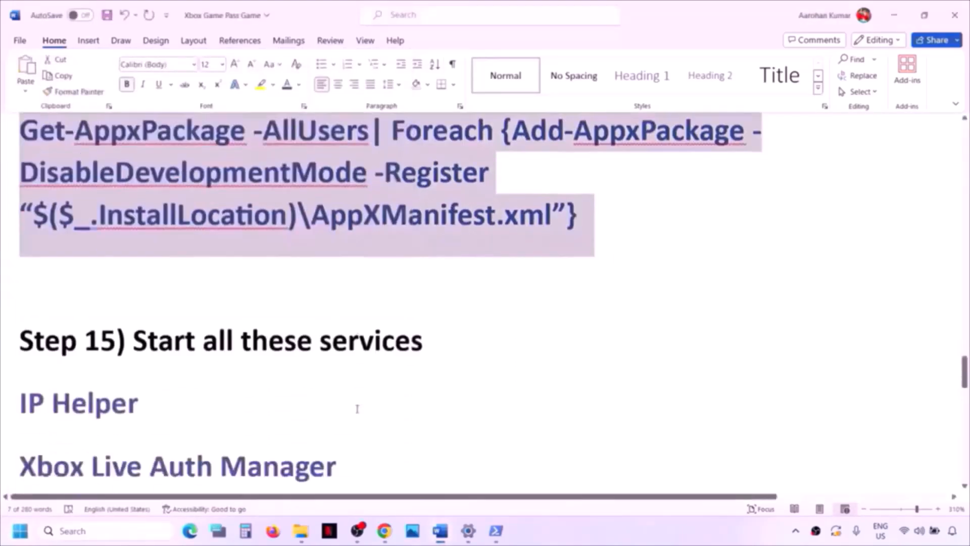
pyautogui.scroll(-2, 357, 408)
pyautogui.scroll(1, 357, 407)
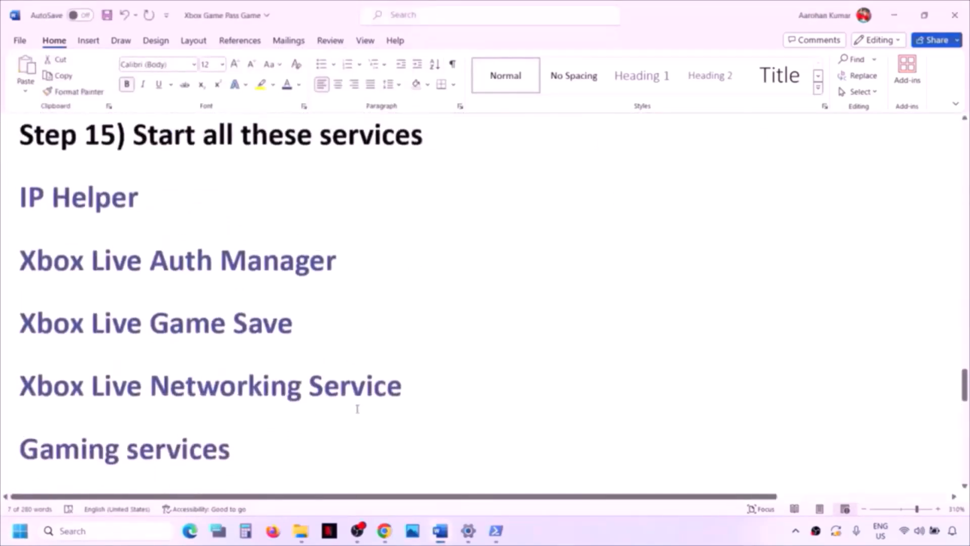
pyautogui.click(99, 534)
pyautogui.write('se')
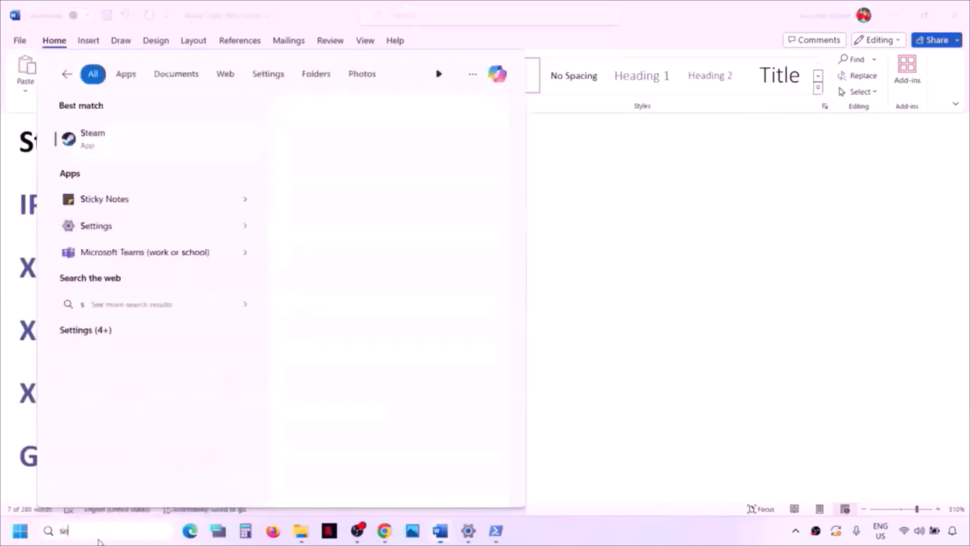
pyautogui.write('rvices')
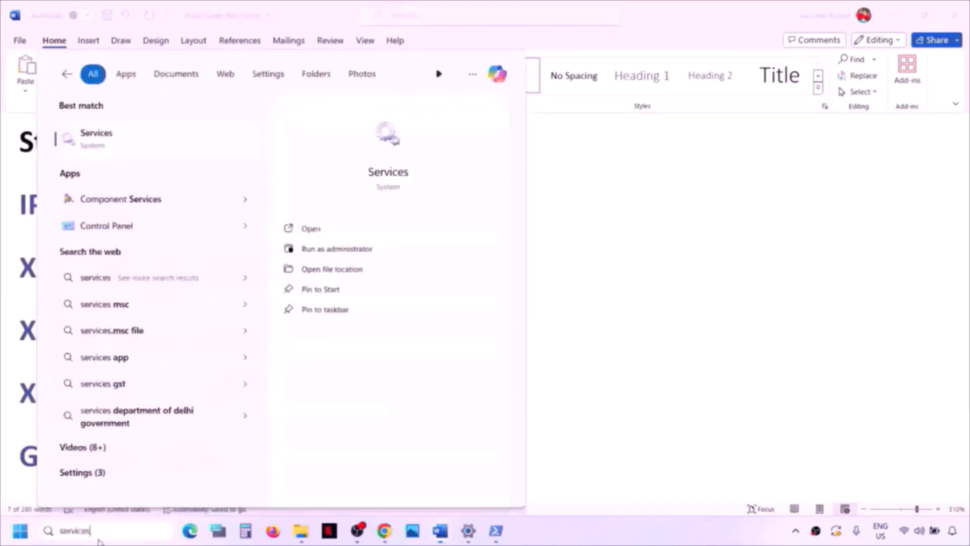
pyautogui.press('Return')
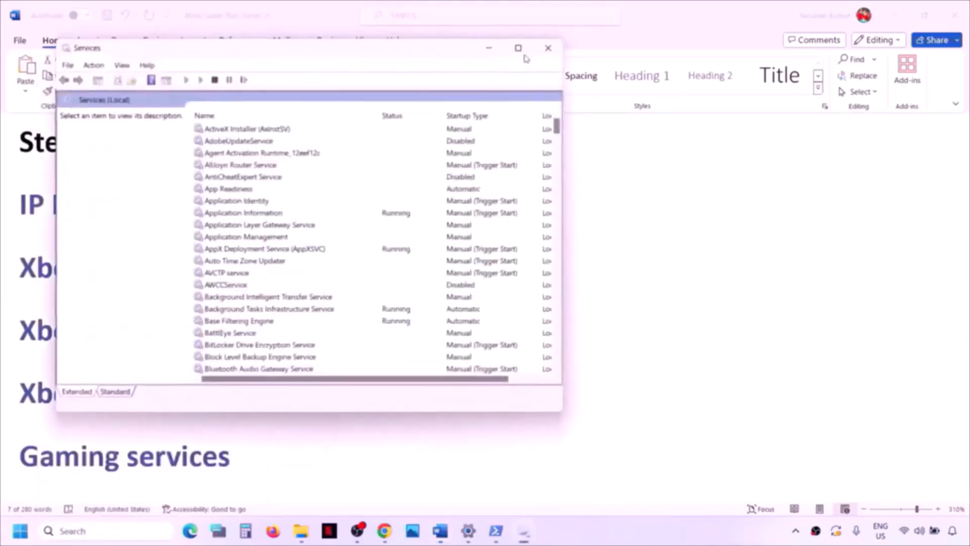
# - Maximize Services and set the IP Helper service's startup type to Automatic, applying the change
pyautogui.click(521, 50)
pyautogui.click(265, 338)
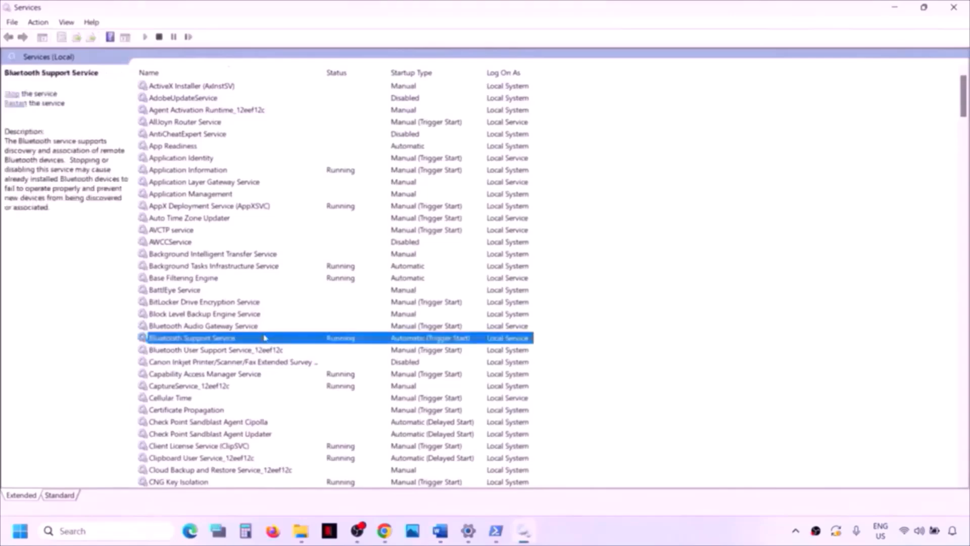
pyautogui.press('i')
pyautogui.click(157, 291)
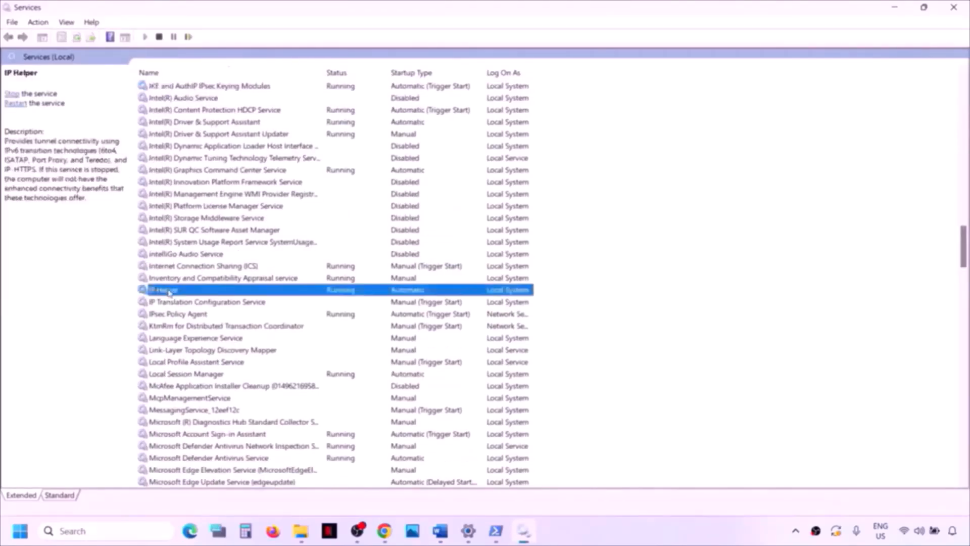
pyautogui.doubleClick(169, 291)
pyautogui.click(465, 249)
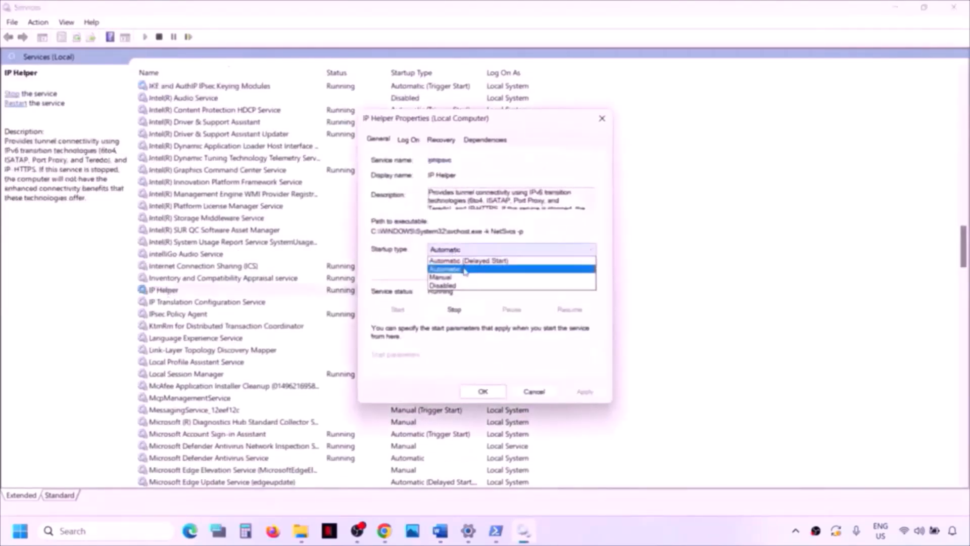
pyautogui.click(465, 269)
pyautogui.click(584, 391)
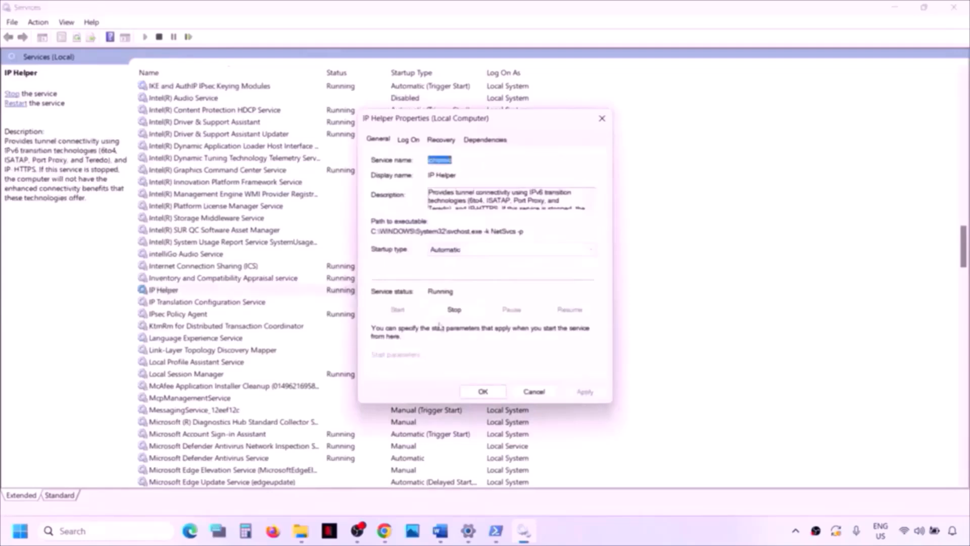
pyautogui.click(483, 394)
pyautogui.click(229, 363)
pyautogui.press('x')
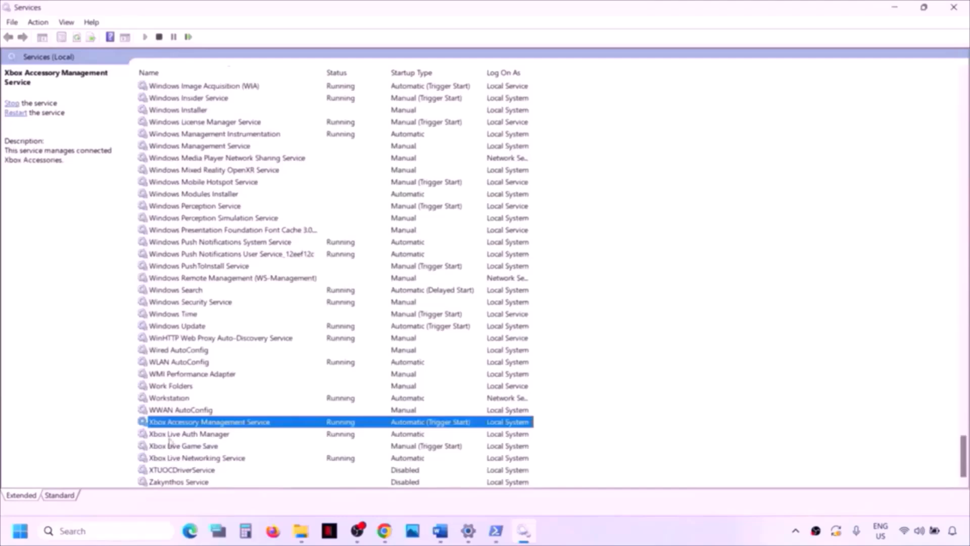
# - Set Xbox Accessory Management Service and Xbox Live Auth Manager to Automatic startup
pyautogui.doubleClick(229, 426)
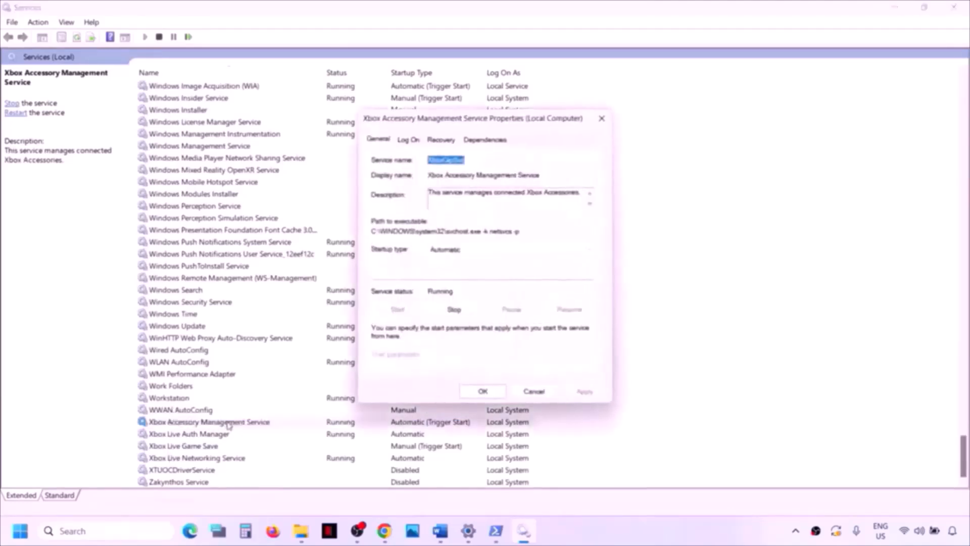
pyautogui.click(486, 257)
pyautogui.click(485, 268)
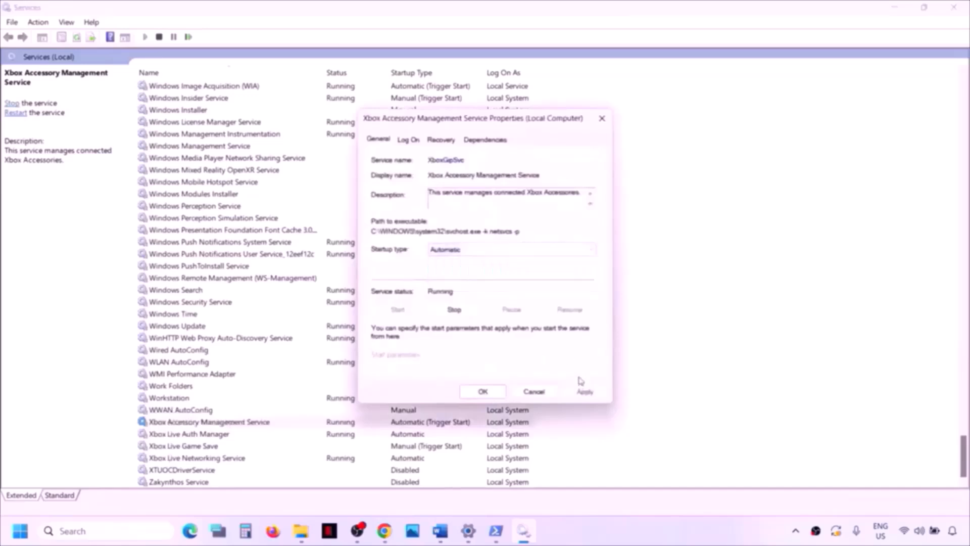
pyautogui.click(581, 394)
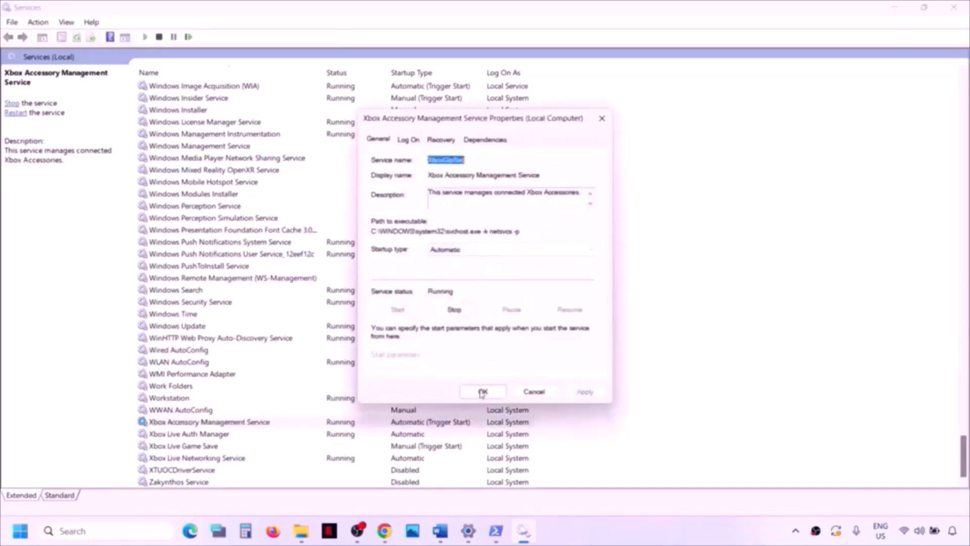
pyautogui.click(482, 391)
pyautogui.doubleClick(183, 434)
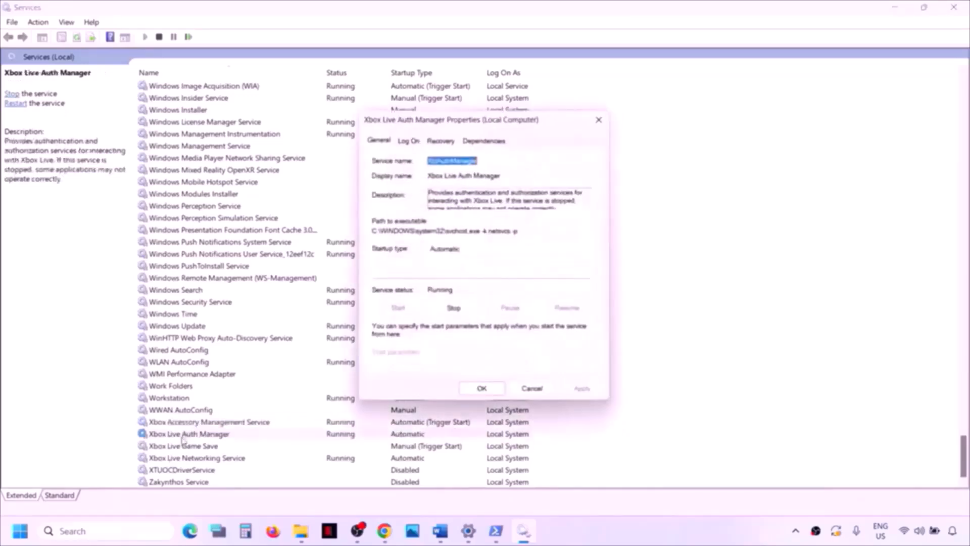
pyautogui.click(503, 252)
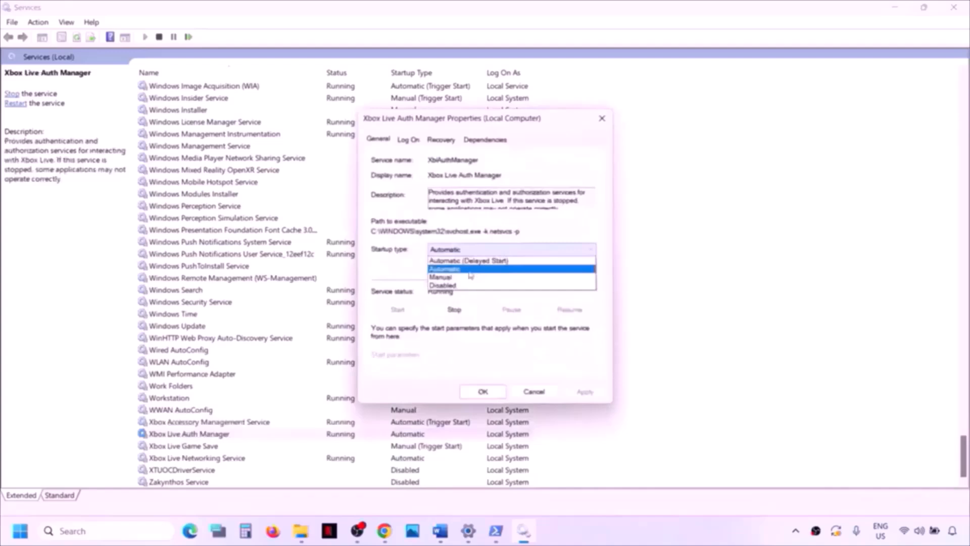
pyautogui.click(469, 273)
pyautogui.click(584, 392)
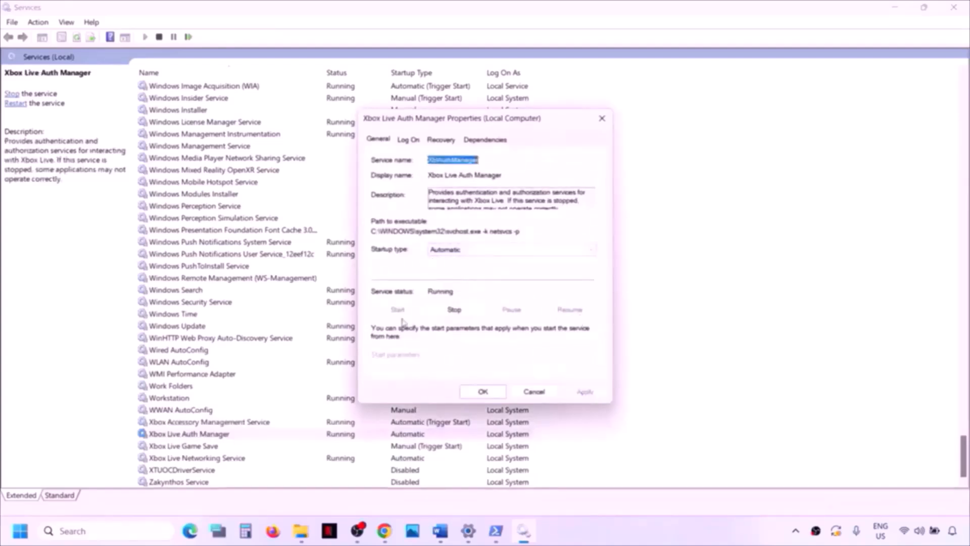
pyautogui.click(481, 392)
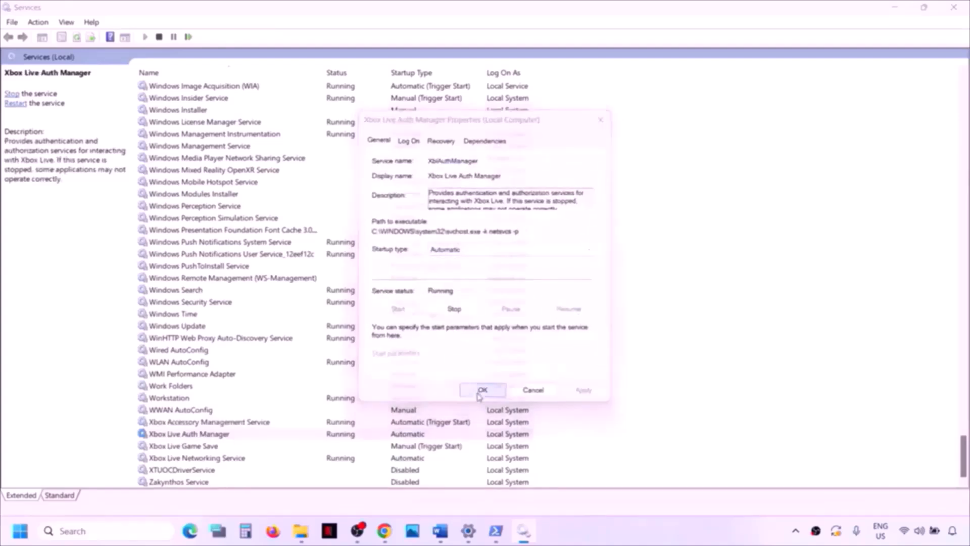
# - Set Xbox Live Game Save to Automatic startup and start the service
pyautogui.doubleClick(185, 447)
pyautogui.click(460, 251)
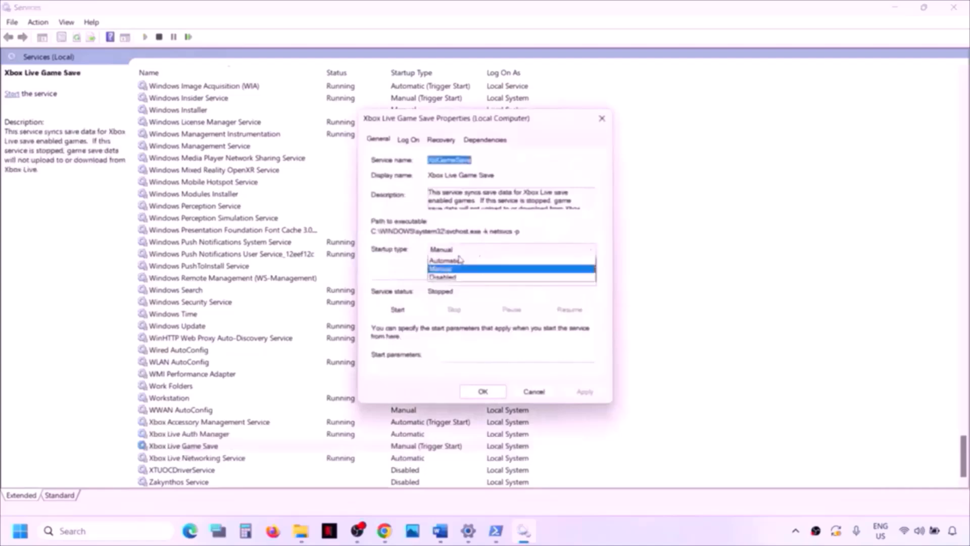
pyautogui.click(451, 269)
pyautogui.click(584, 392)
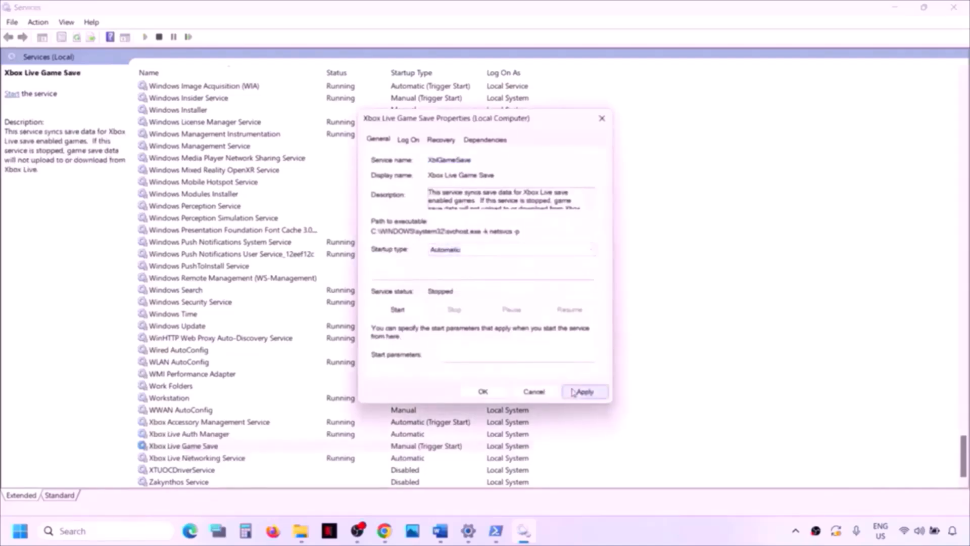
pyautogui.click(399, 307)
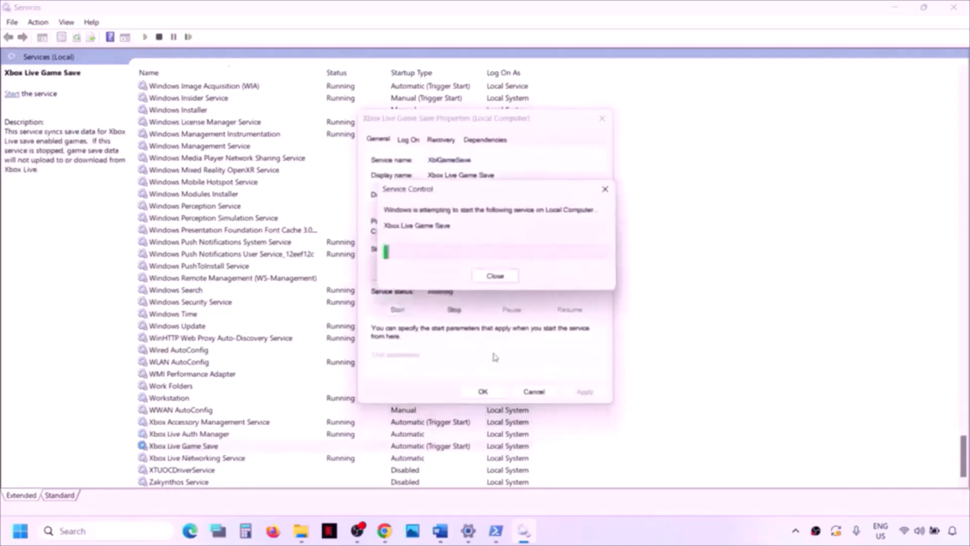
pyautogui.click(484, 392)
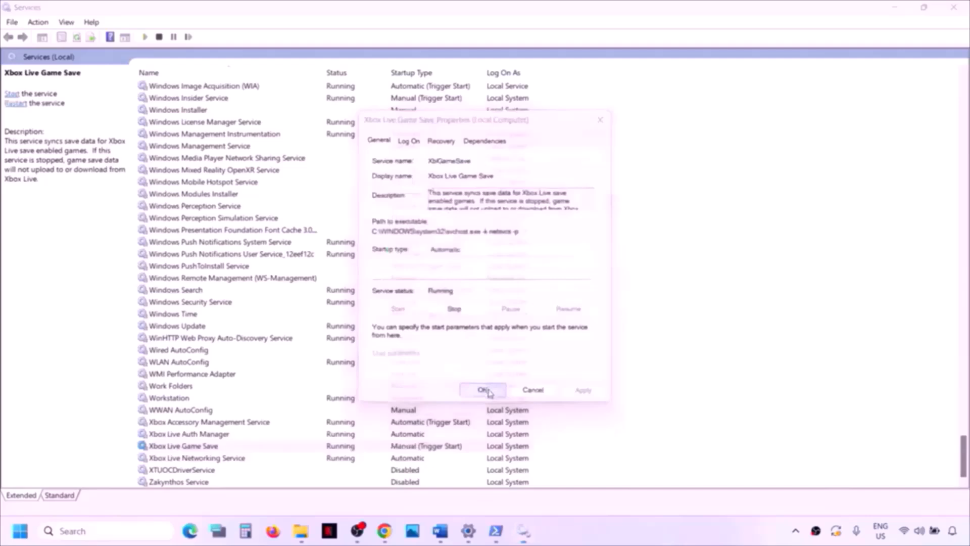
# - Set Xbox Live Networking Service startup type to Automatic
pyautogui.doubleClick(222, 457)
pyautogui.click(458, 259)
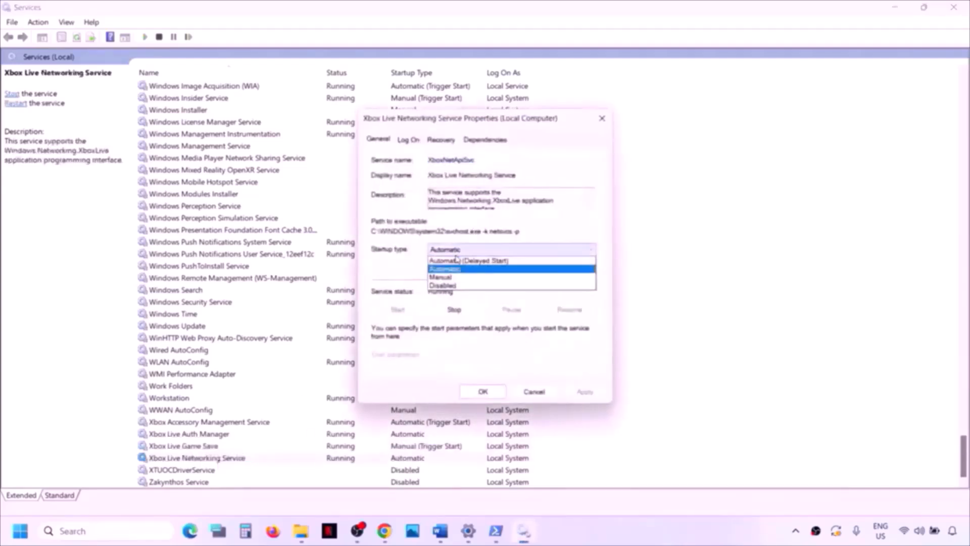
pyautogui.click(453, 271)
pyautogui.click(566, 396)
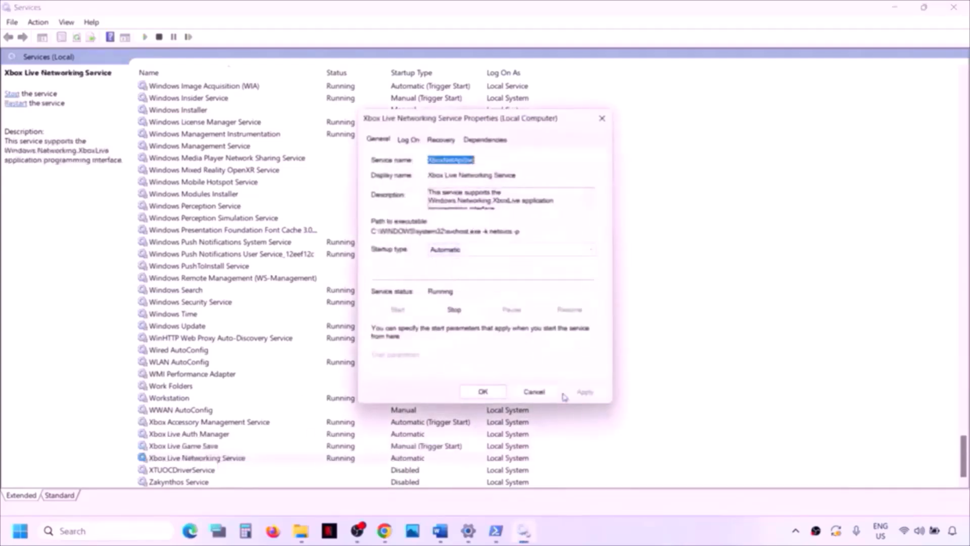
pyautogui.click(483, 392)
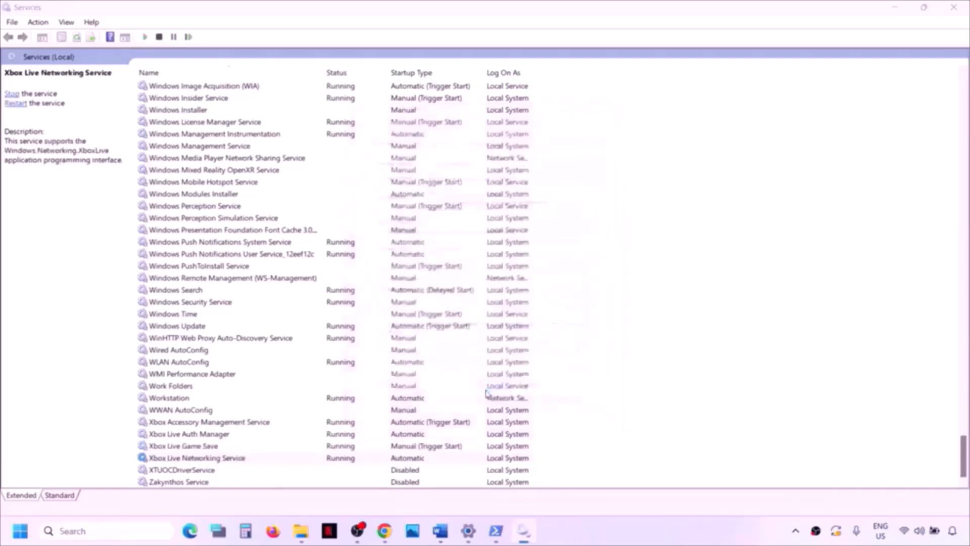
# - Set the Windows Update service startup type to Automatic
pyautogui.click(194, 328)
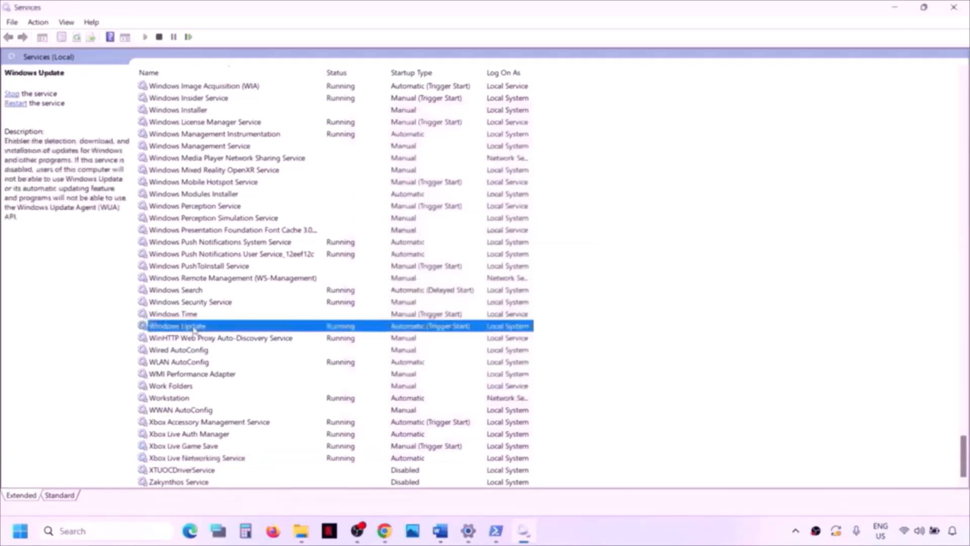
pyautogui.doubleClick(219, 328)
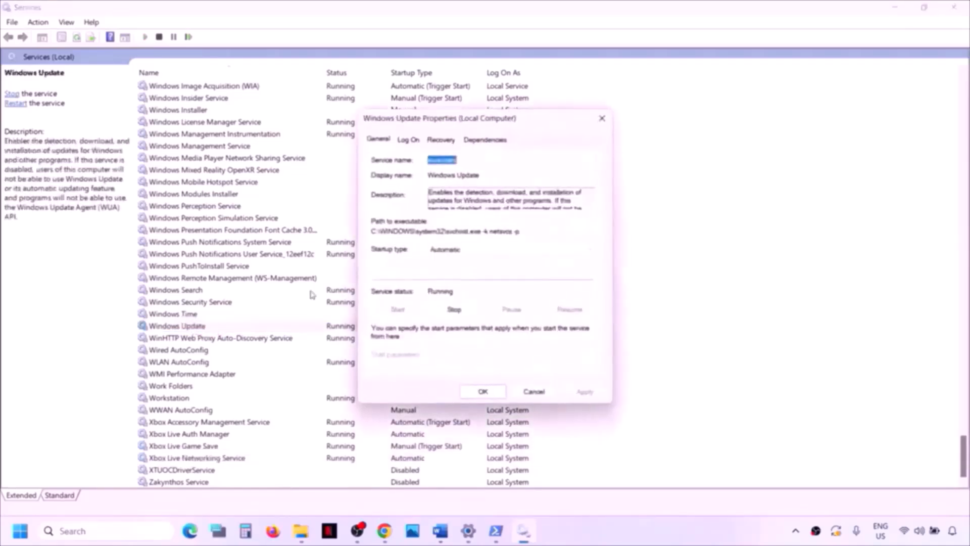
pyautogui.click(482, 248)
pyautogui.click(473, 269)
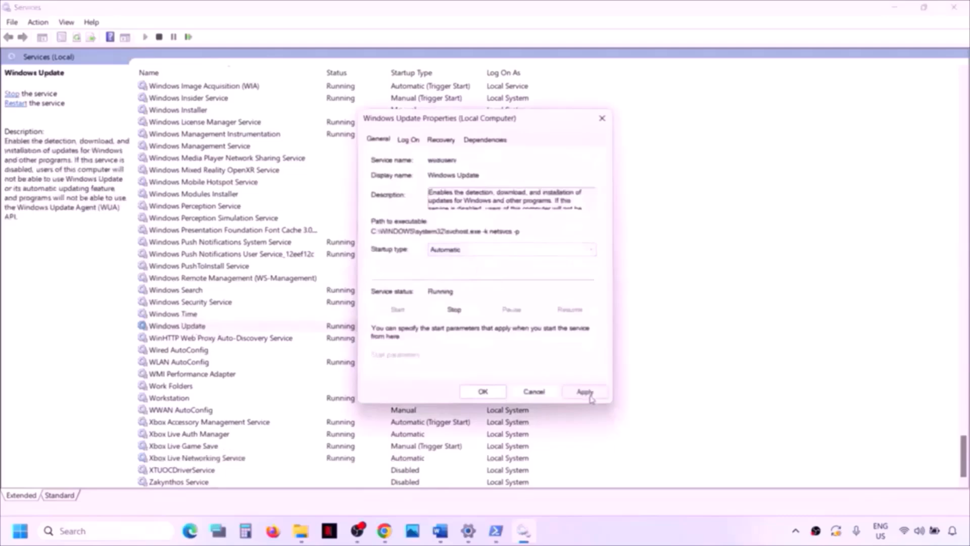
pyautogui.click(585, 391)
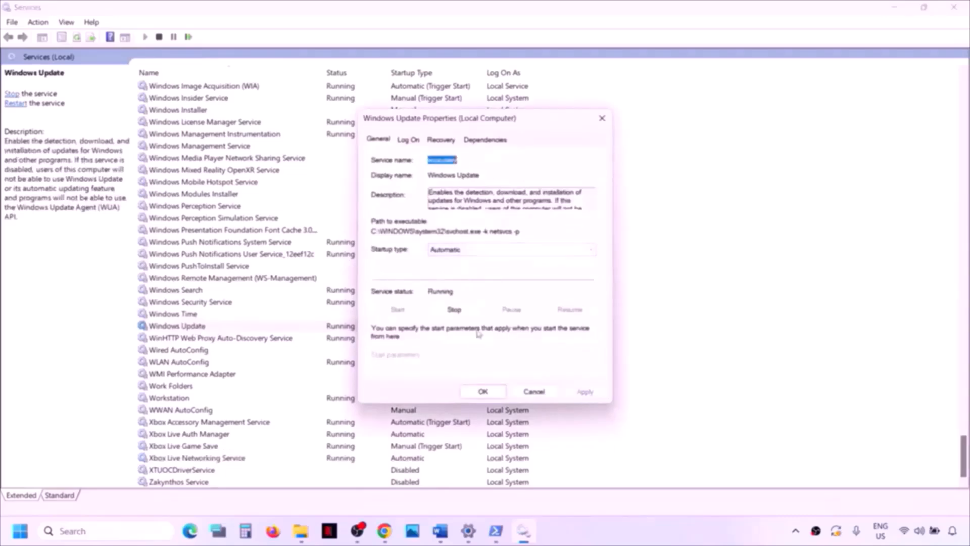
pyautogui.click(476, 397)
pyautogui.click(214, 278)
pyautogui.press('g')
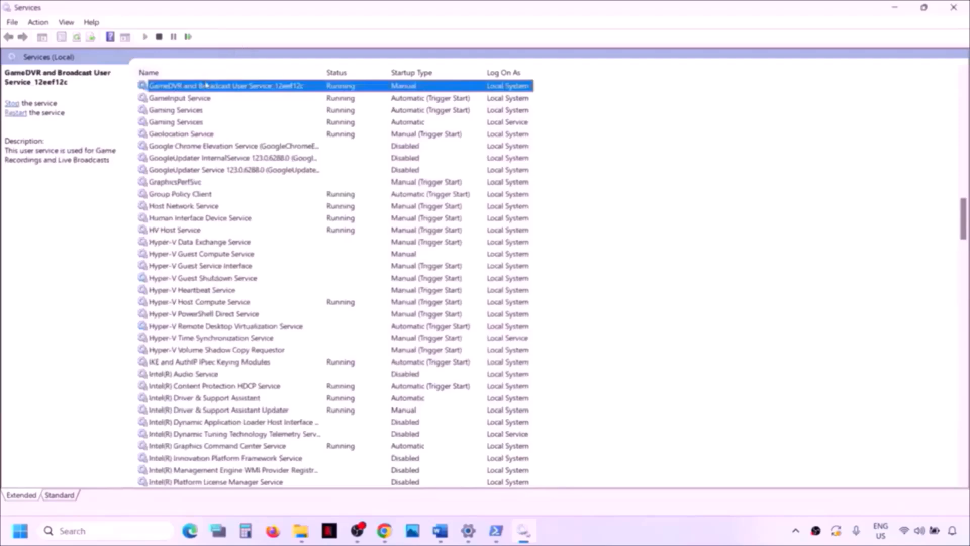
# - Stop the first Gaming Services entry and restart the second Gaming Services entry
pyautogui.click(189, 112)
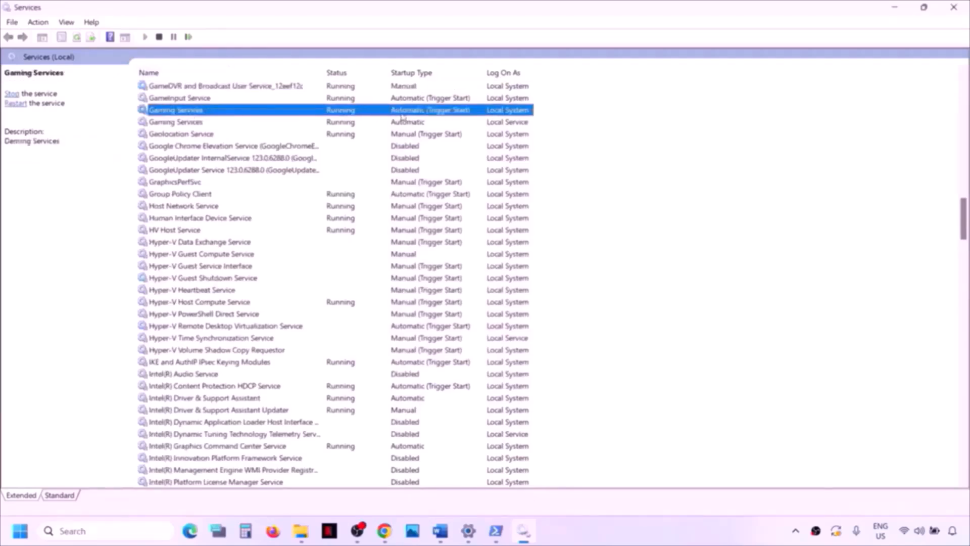
pyautogui.doubleClick(329, 113)
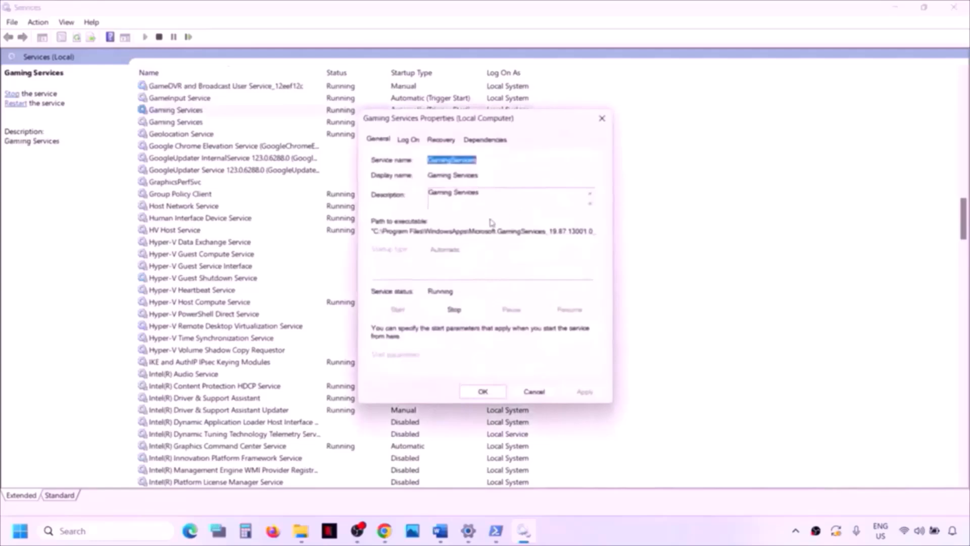
pyautogui.click(602, 118)
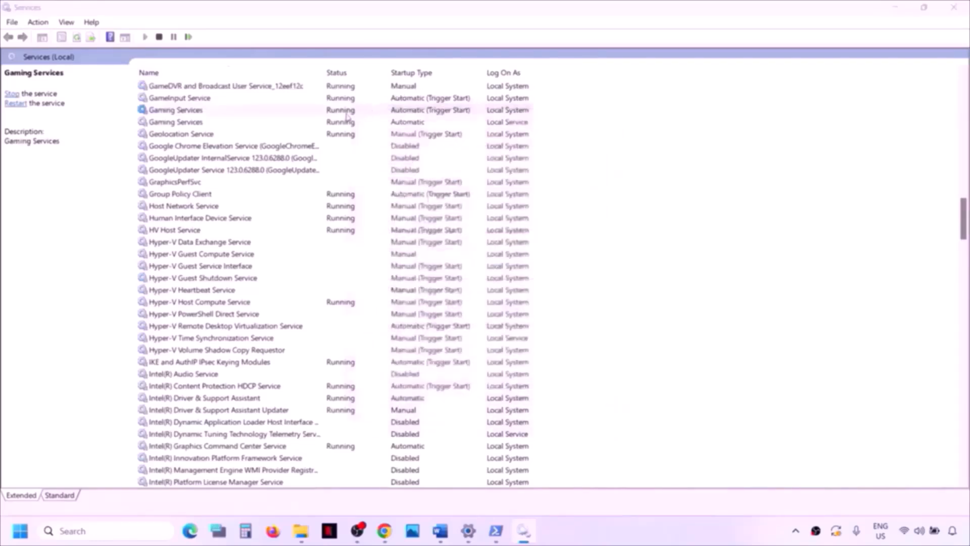
pyautogui.rightClick(343, 113)
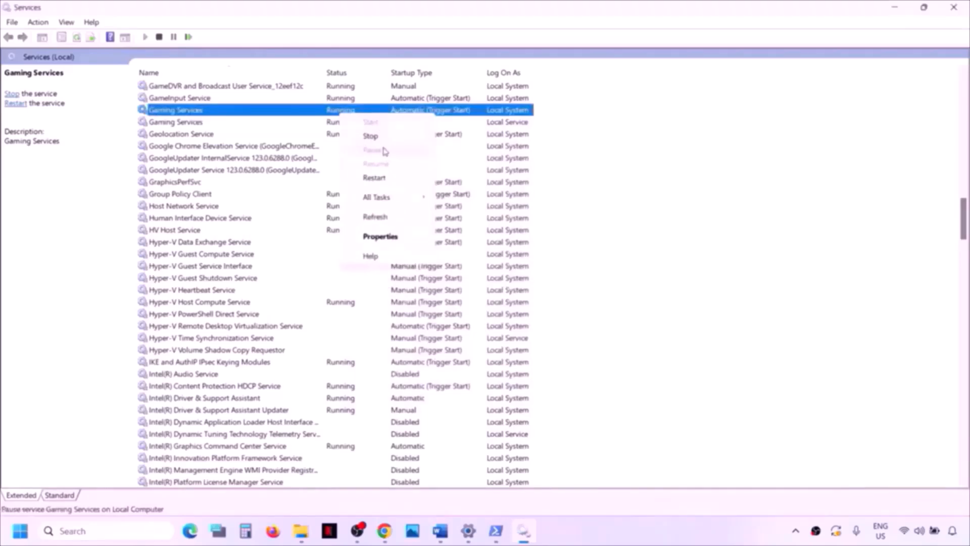
pyautogui.click(374, 178)
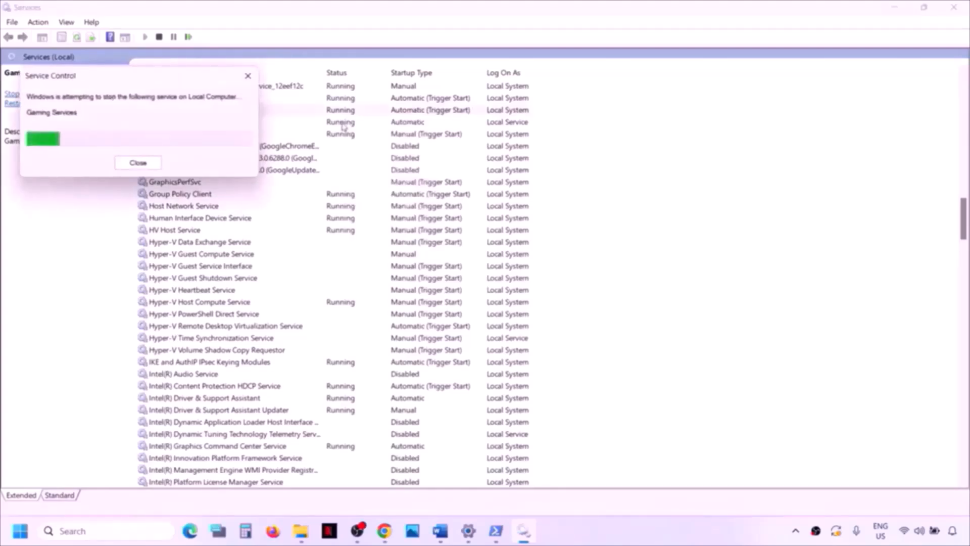
pyautogui.rightClick(343, 126)
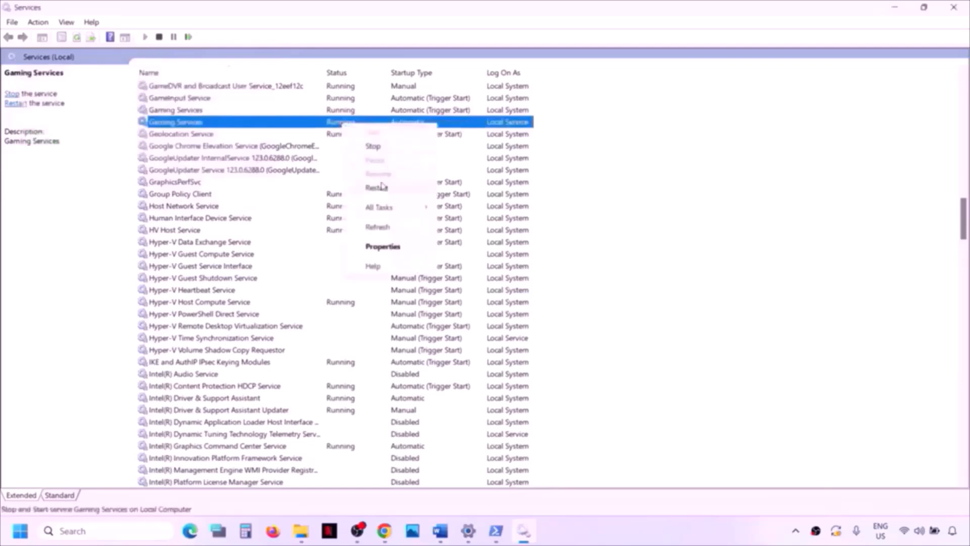
pyautogui.click(382, 186)
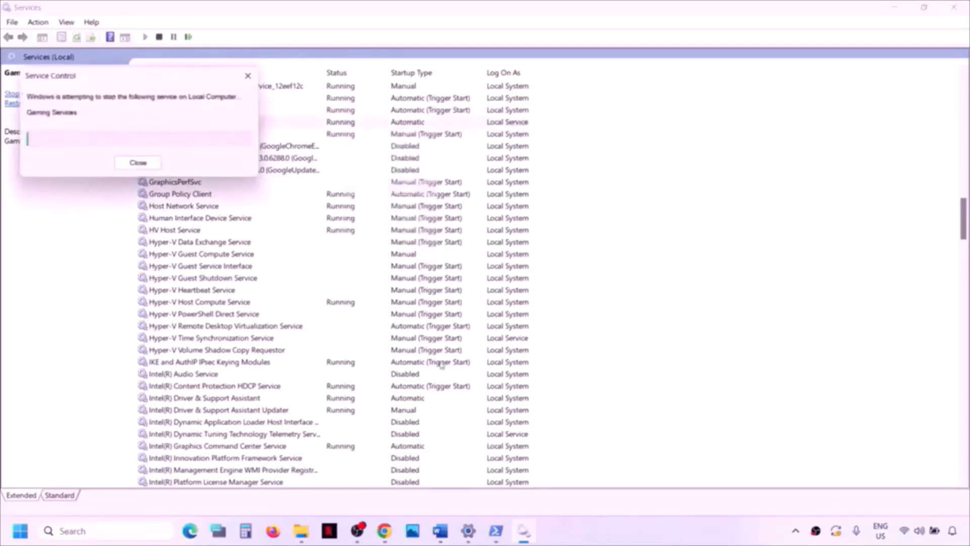
# - Set Microsoft Store Install Service startup to Automatic, apply it, and close Services
pyautogui.click(242, 313)
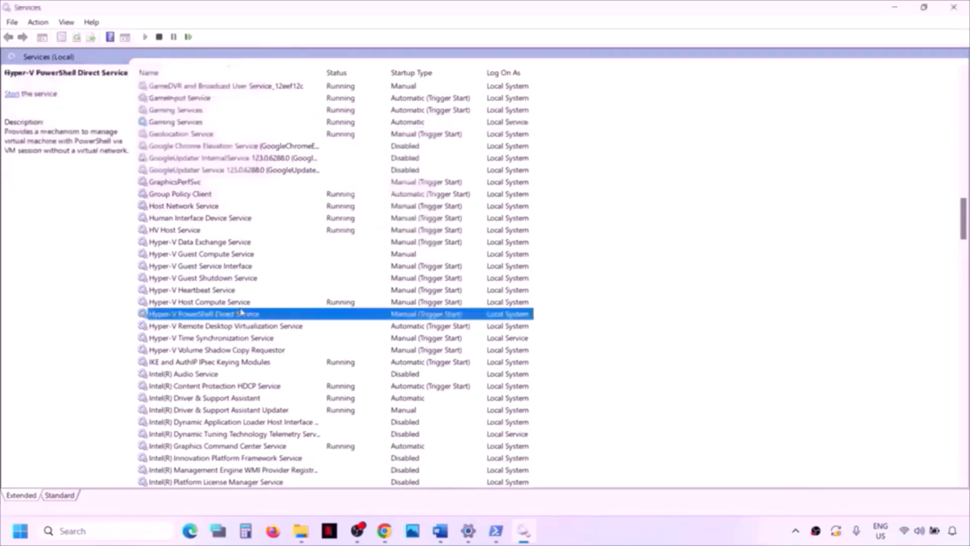
pyautogui.press('m')
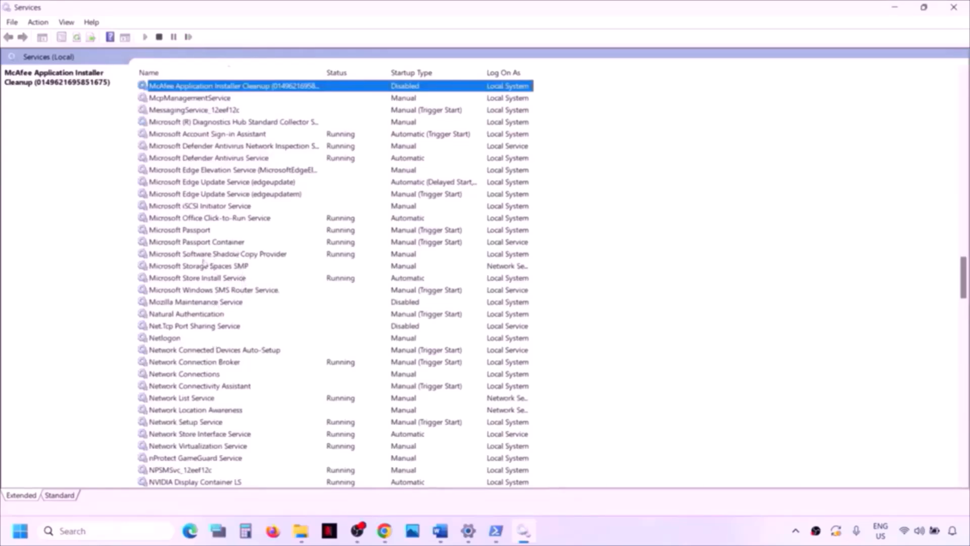
pyautogui.click(202, 281)
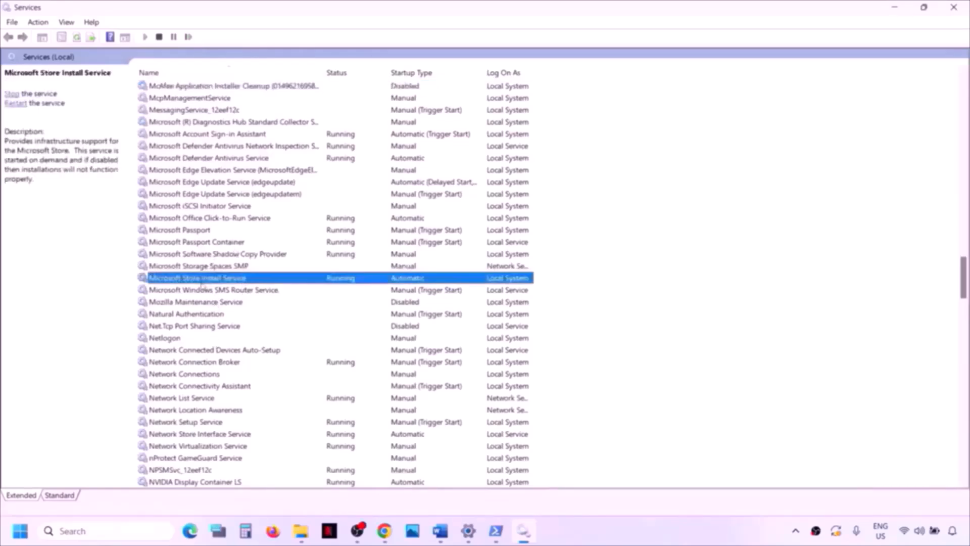
pyautogui.doubleClick(264, 281)
pyautogui.click(447, 249)
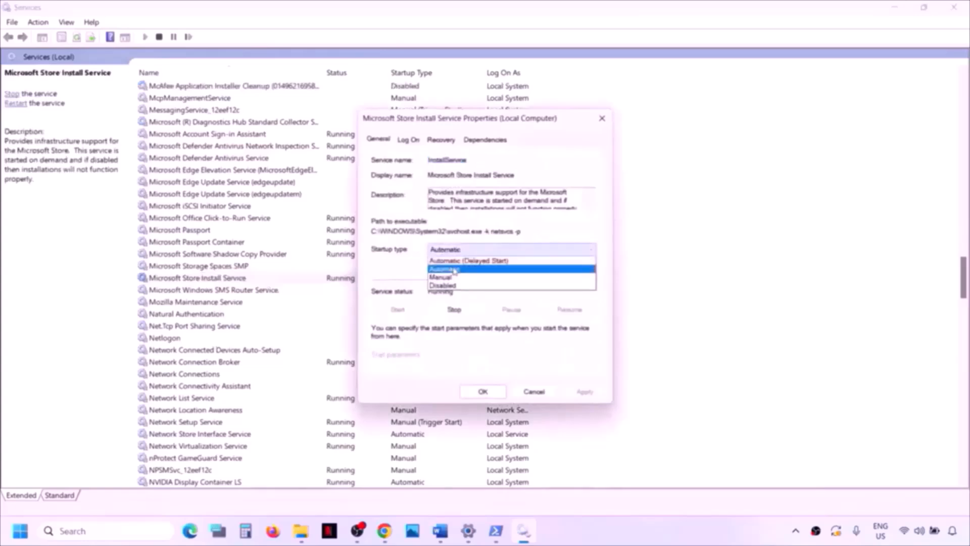
pyautogui.click(453, 269)
pyautogui.click(585, 393)
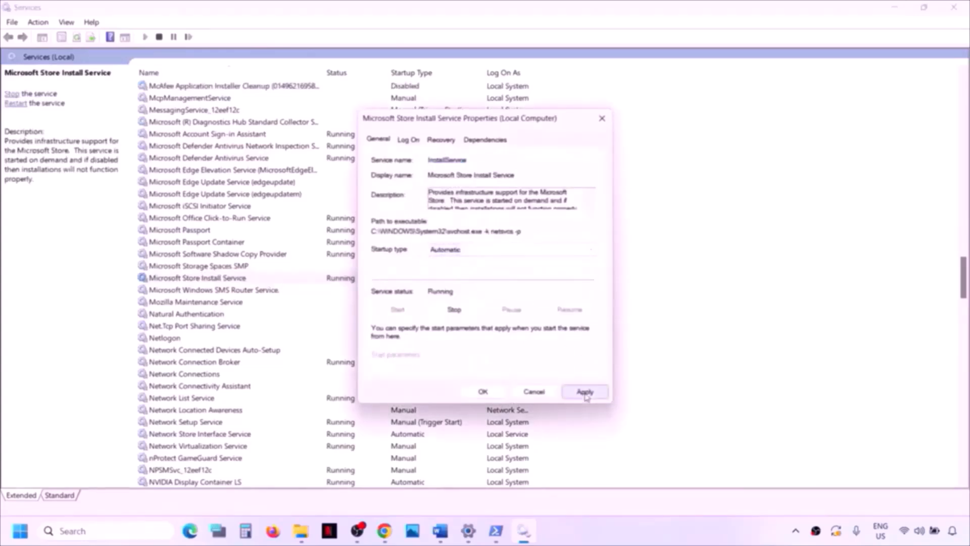
pyautogui.click(483, 391)
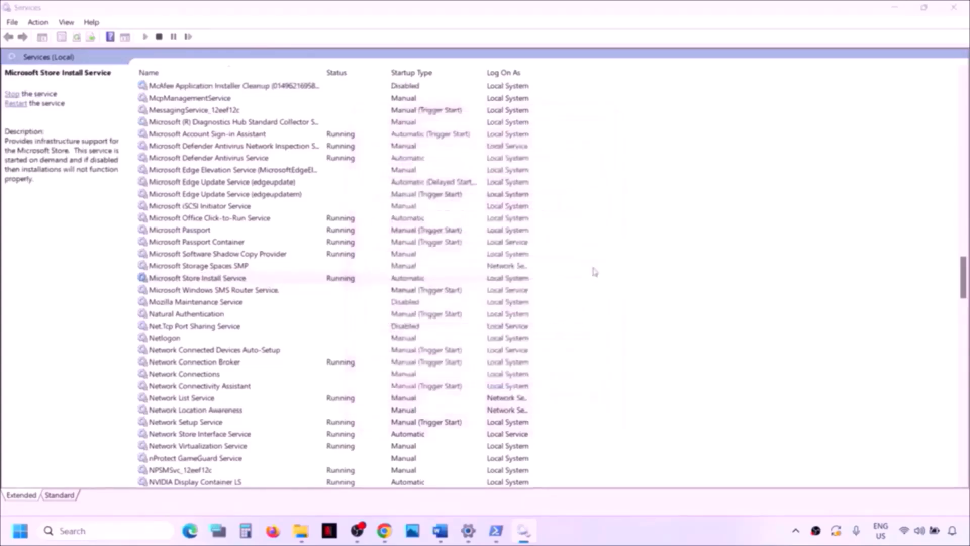
pyautogui.click(960, 8)
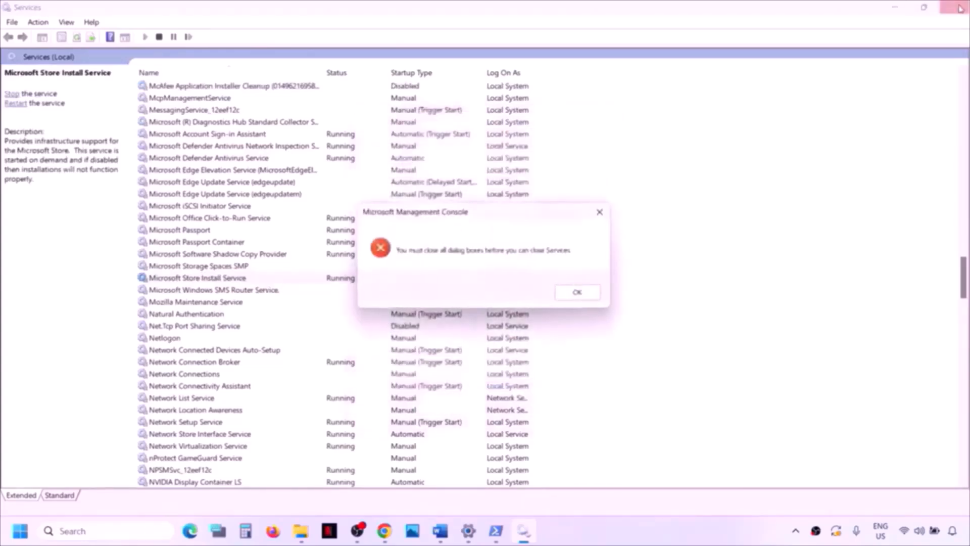
# - Dismiss the close-dialogs warning and select Step 16's Get-AppxPackage … remove-appxpackage -allusers command
pyautogui.click(579, 294)
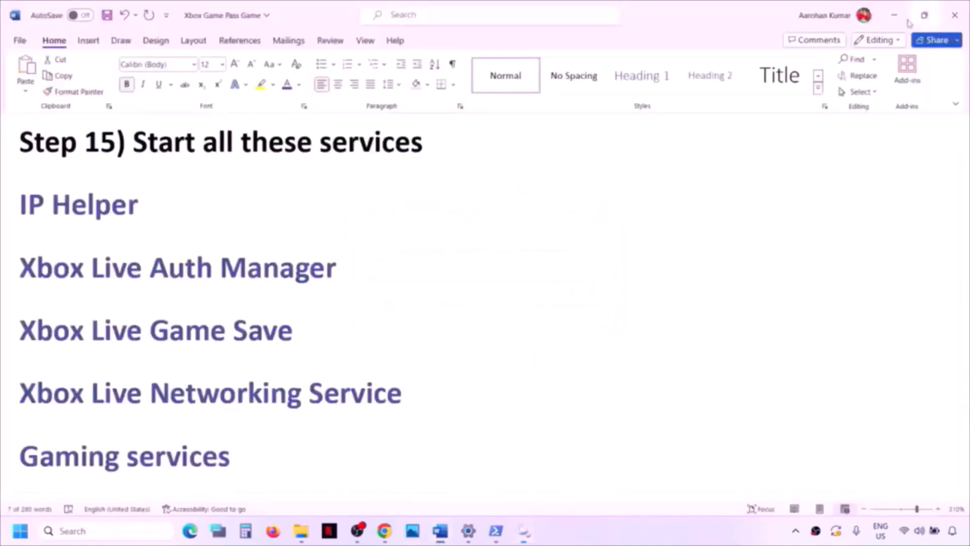
pyautogui.scroll(-5, 507, 385)
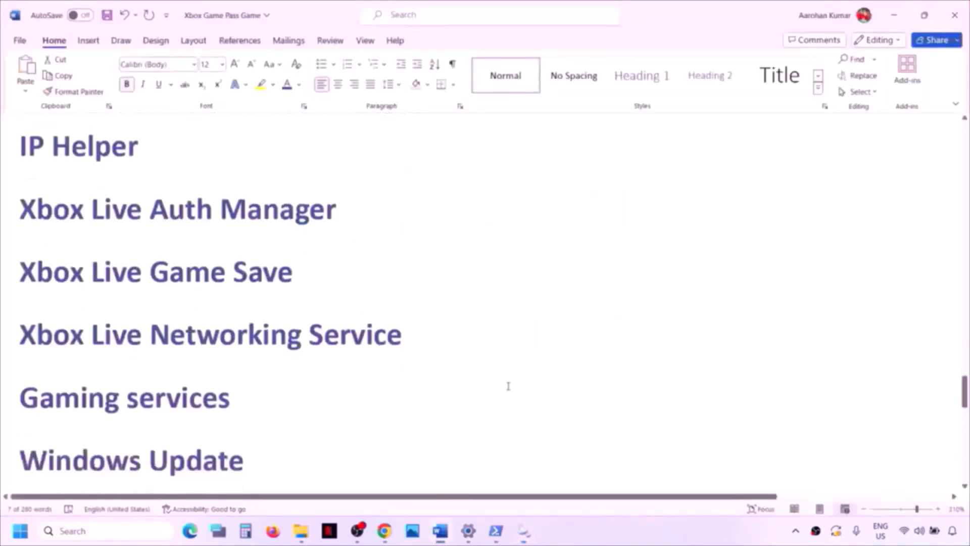
pyautogui.scroll(-3, 508, 386)
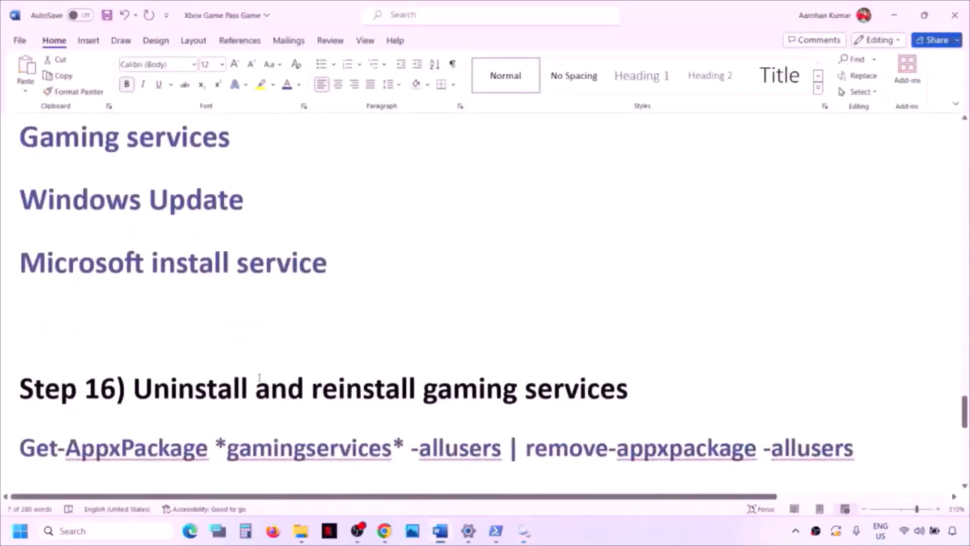
pyautogui.scroll(-4, 245, 375)
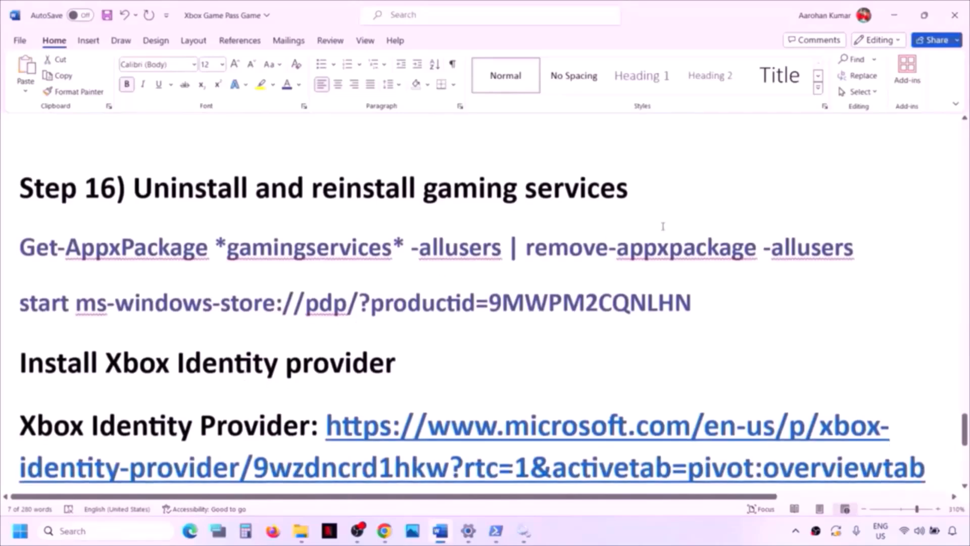
pyautogui.moveTo(868, 249); pyautogui.dragTo(1, 258)
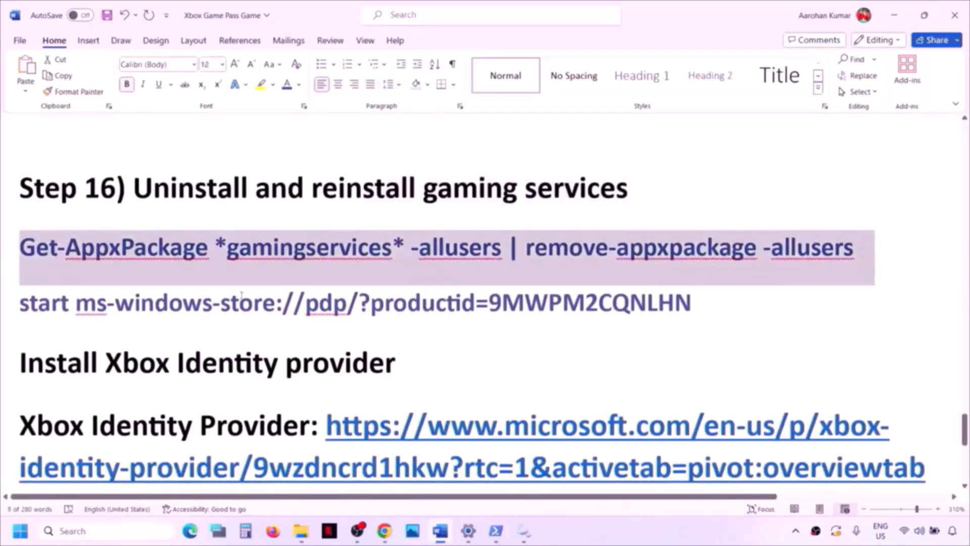
# - Open PowerShell as administrator and paste the gaming services removal command
pyautogui.click(116, 533)
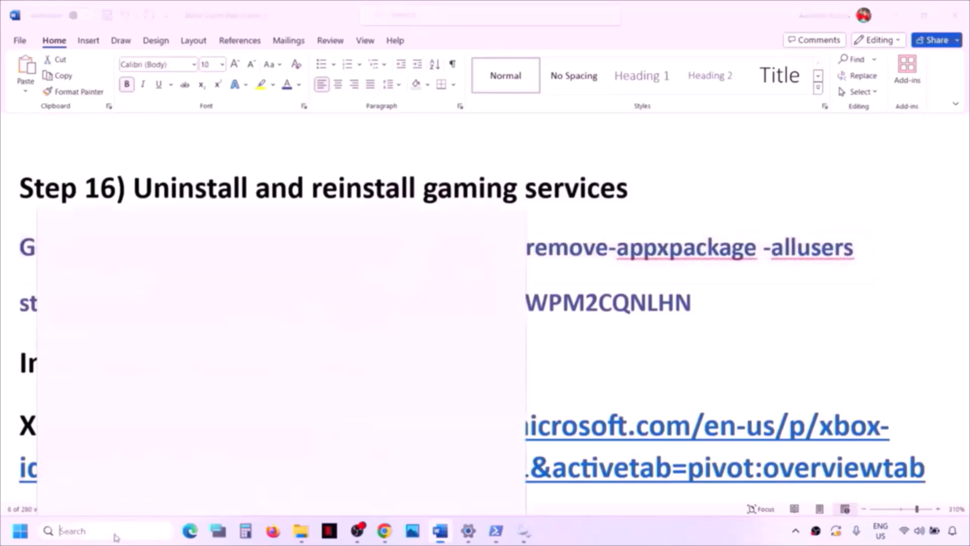
pyautogui.write('powershell')
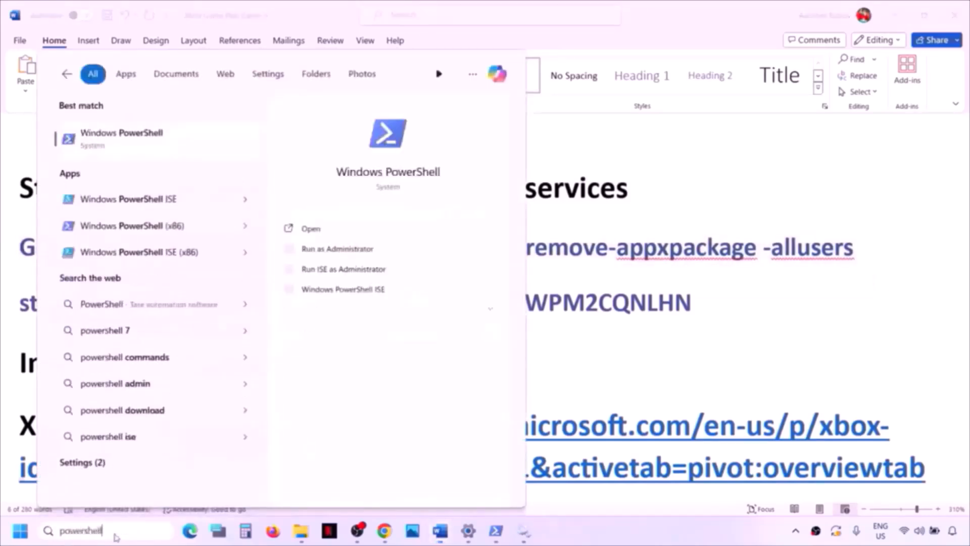
pyautogui.rightClick(165, 140)
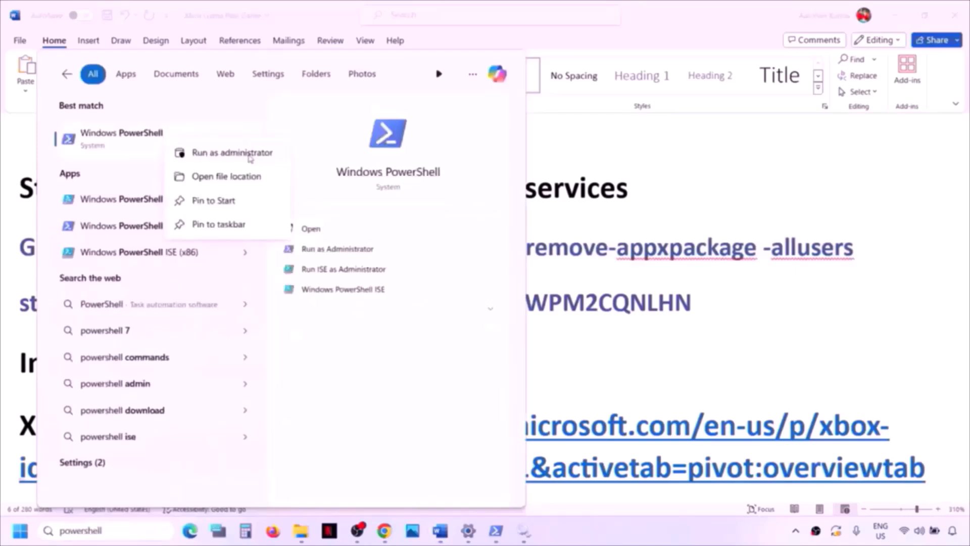
pyautogui.click(250, 157)
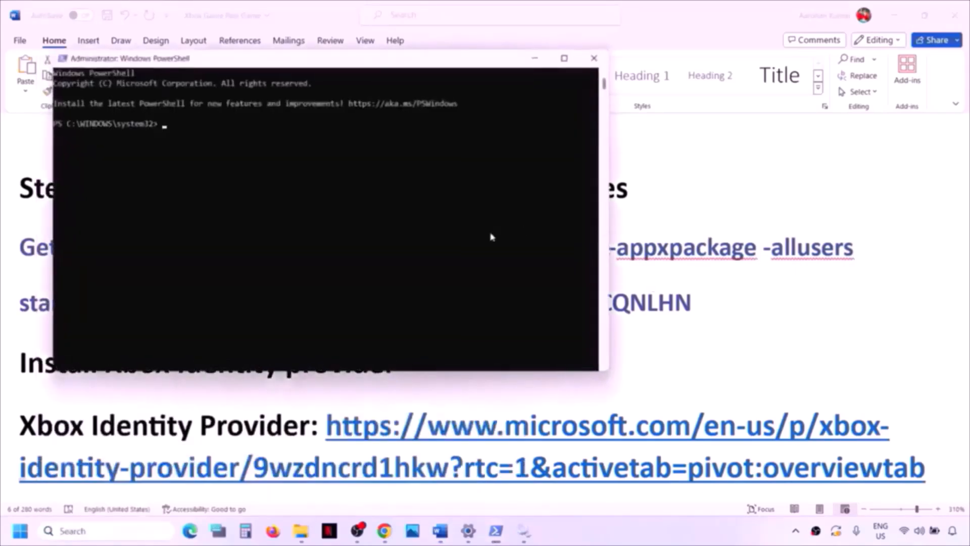
pyautogui.rightClick(490, 235)
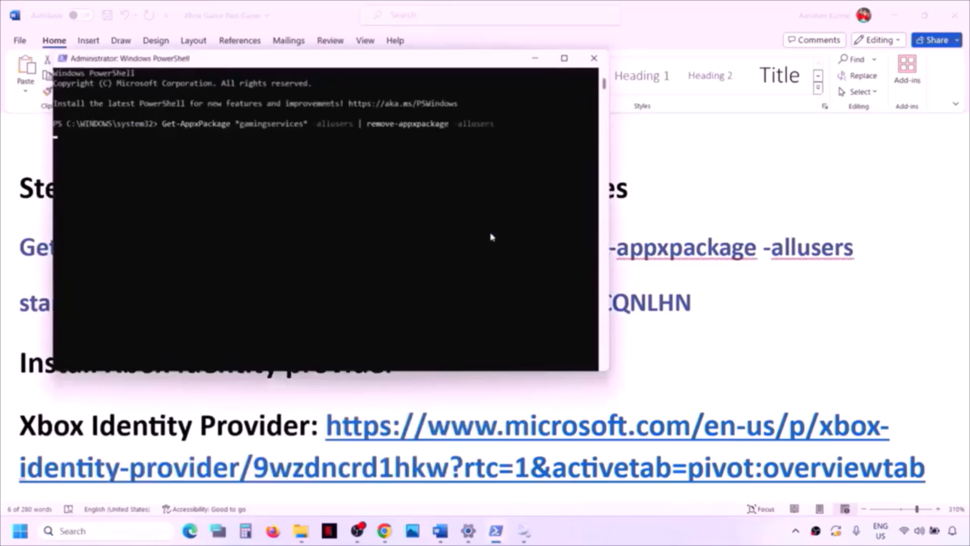
# - Copy the start ms-windows-store command from the checklist and paste it into PowerShell
pyautogui.hotkey('alt', 'Tab')
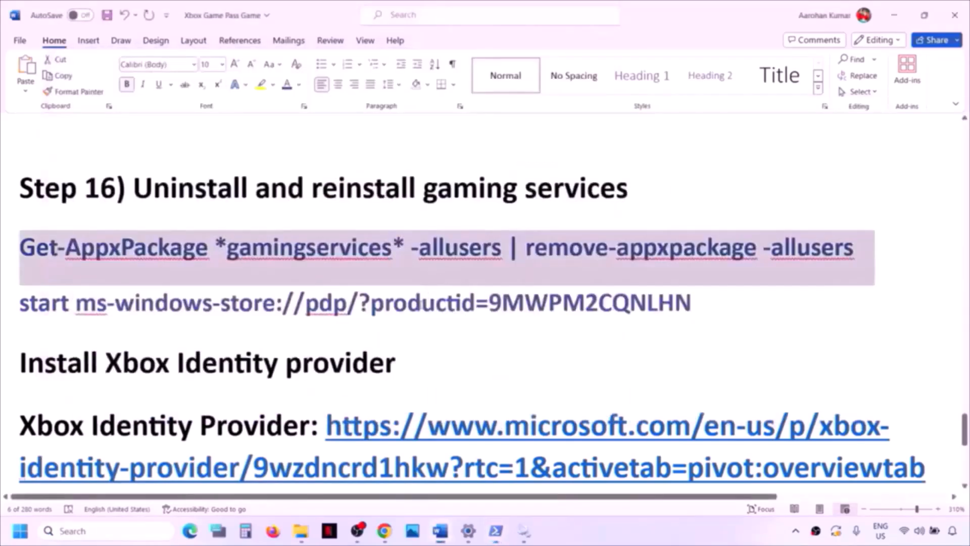
pyautogui.doubleClick(418, 304)
pyautogui.click(420, 304)
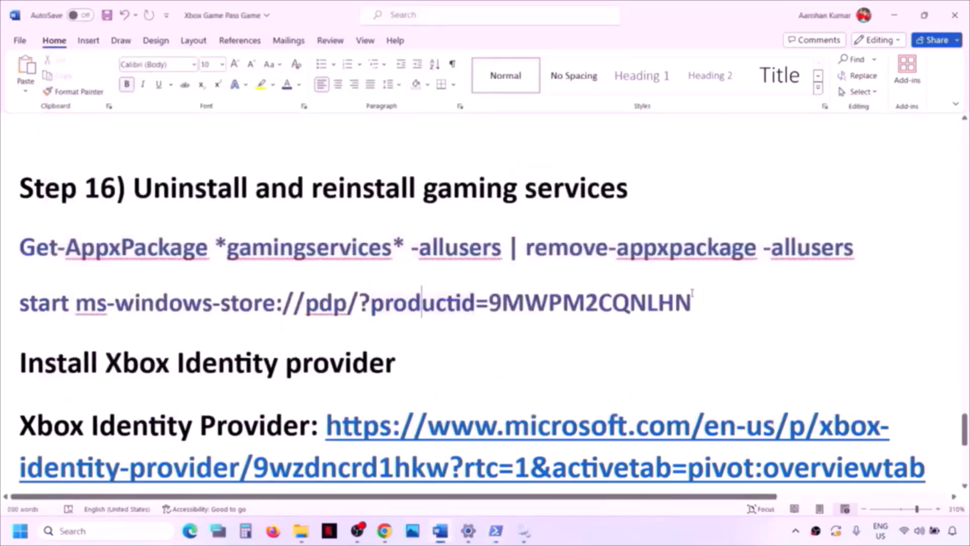
pyautogui.moveTo(695, 301); pyautogui.dragTo(48, 317)
pyautogui.hotkey('ctrl', 'c')
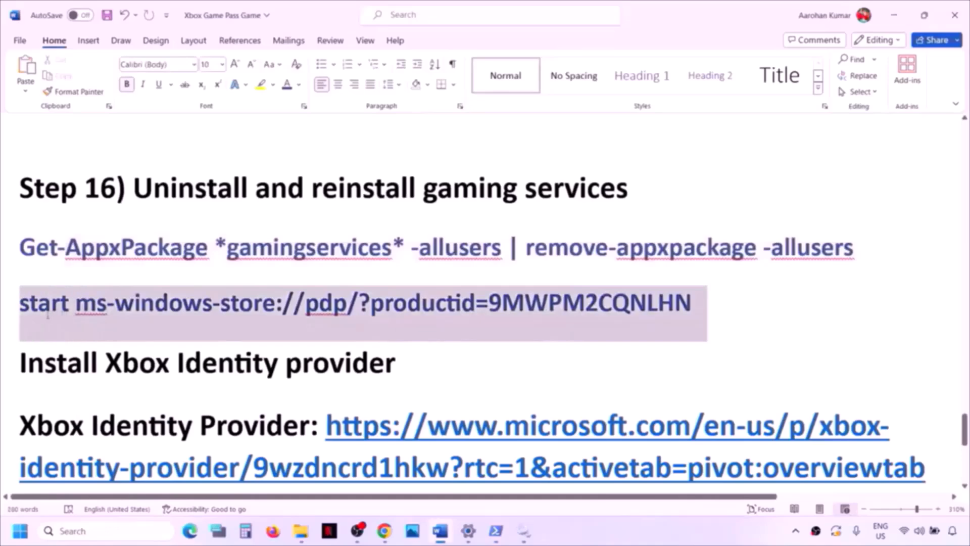
pyautogui.hotkey('alt', 'Tab')
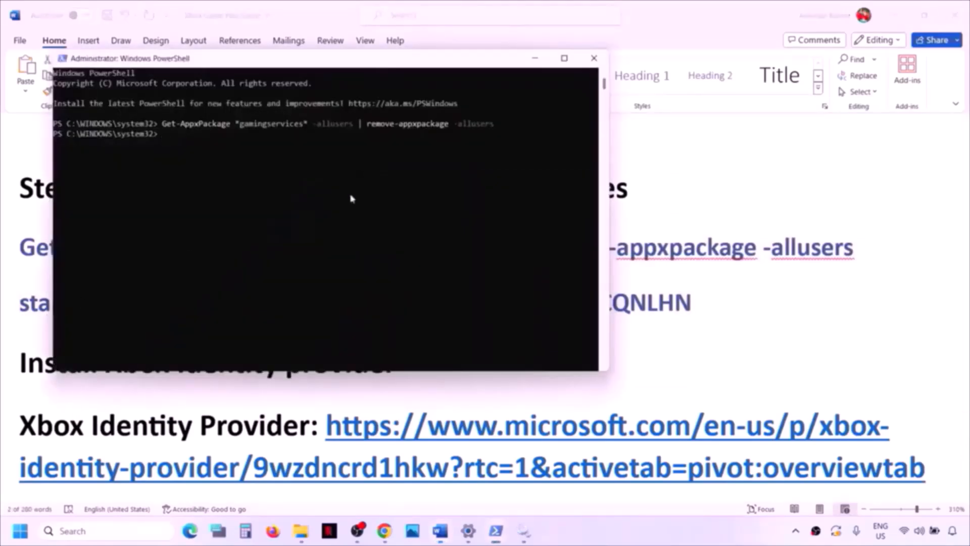
pyautogui.hotkey('ctrl', 'v')
# - Run the store command, click Get to reinstall Gaming Services, then scroll the Word guide onward
pyautogui.press('Return')
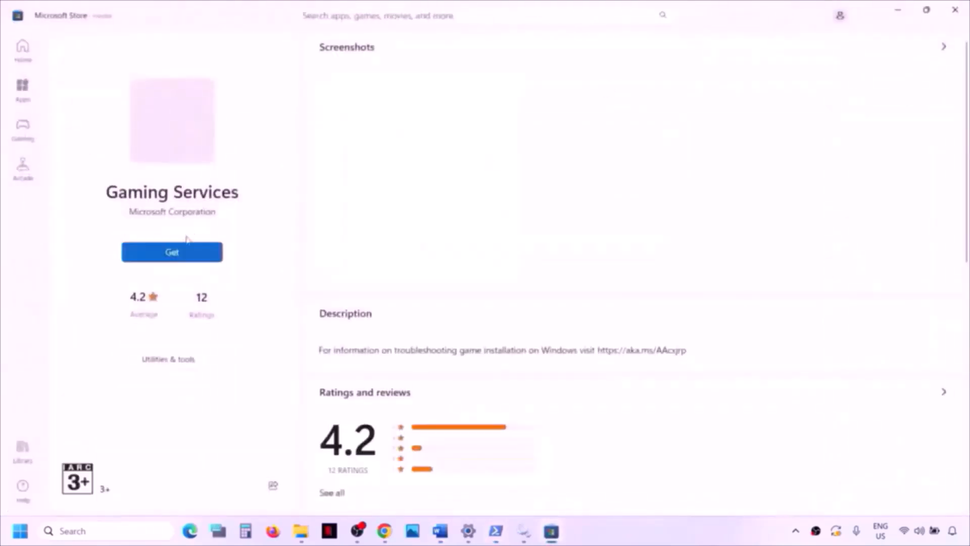
pyautogui.click(181, 253)
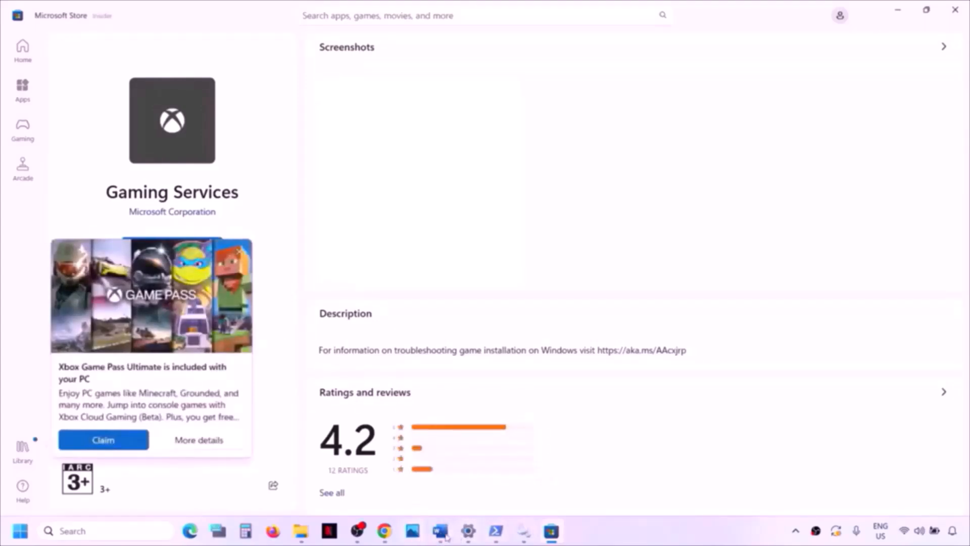
pyautogui.click(440, 530)
pyautogui.scroll(-3, 249, 349)
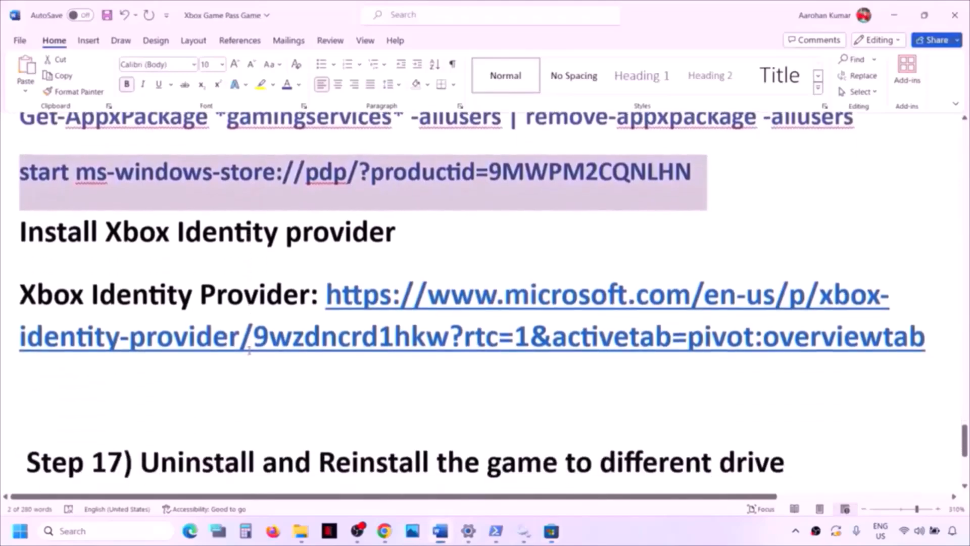
# - Load the copied Xbox Identity Provider URL in a new Chrome tab and open it in Microsoft Store
pyautogui.moveTo(934, 337); pyautogui.dragTo(326, 293)
pyautogui.hotkey('ctrl', 'c')
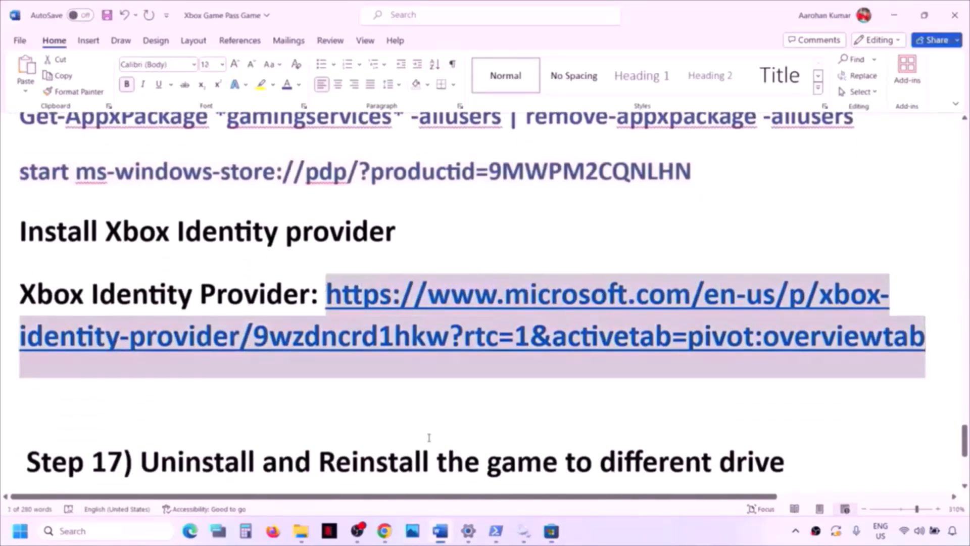
pyautogui.hotkey('alt', 'Tab')
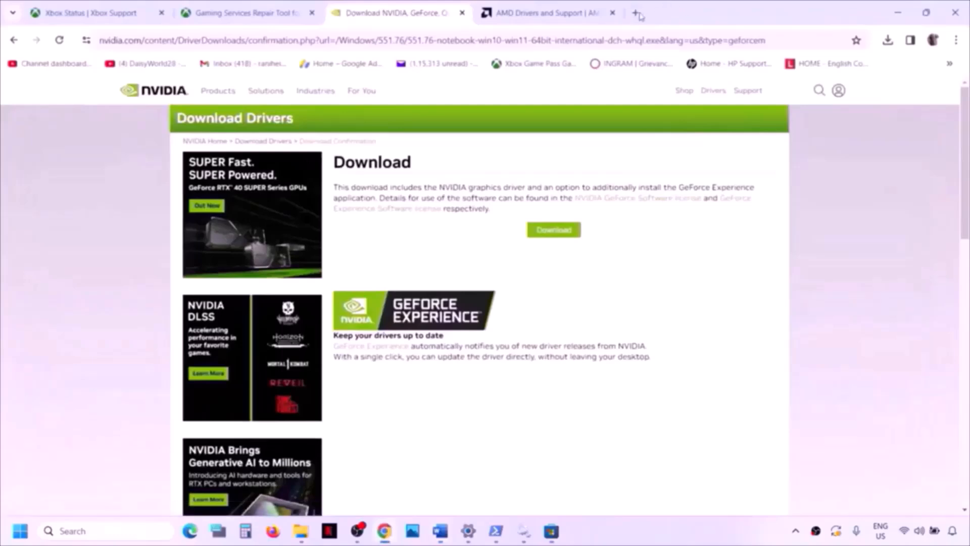
pyautogui.click(635, 13)
pyautogui.hotkey('ctrl', 'v')
pyautogui.press('Return')
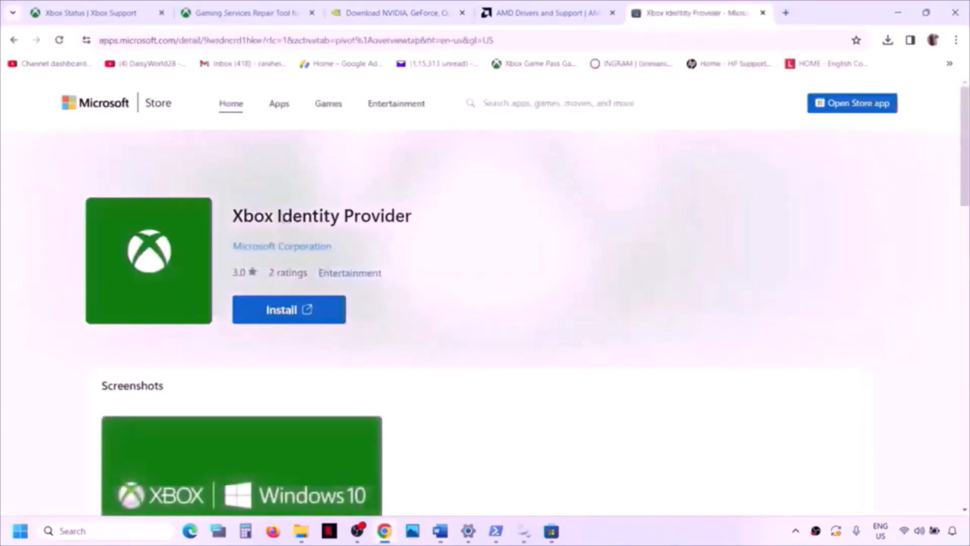
pyautogui.click(299, 317)
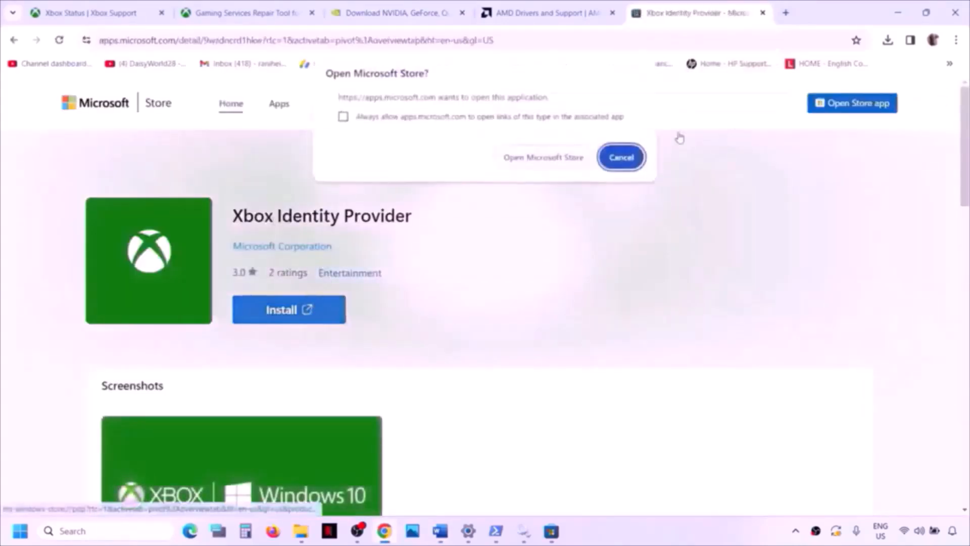
pyautogui.click(544, 158)
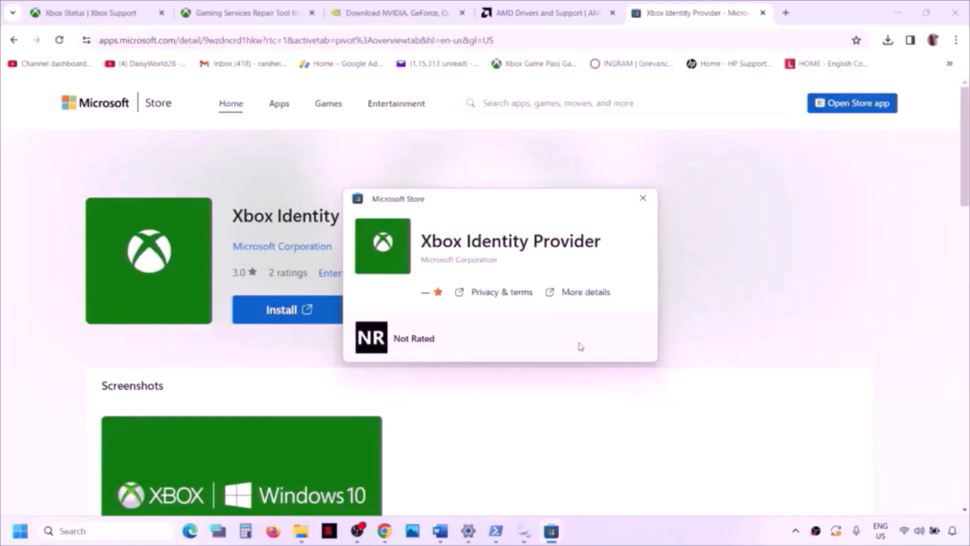
pyautogui.click(643, 198)
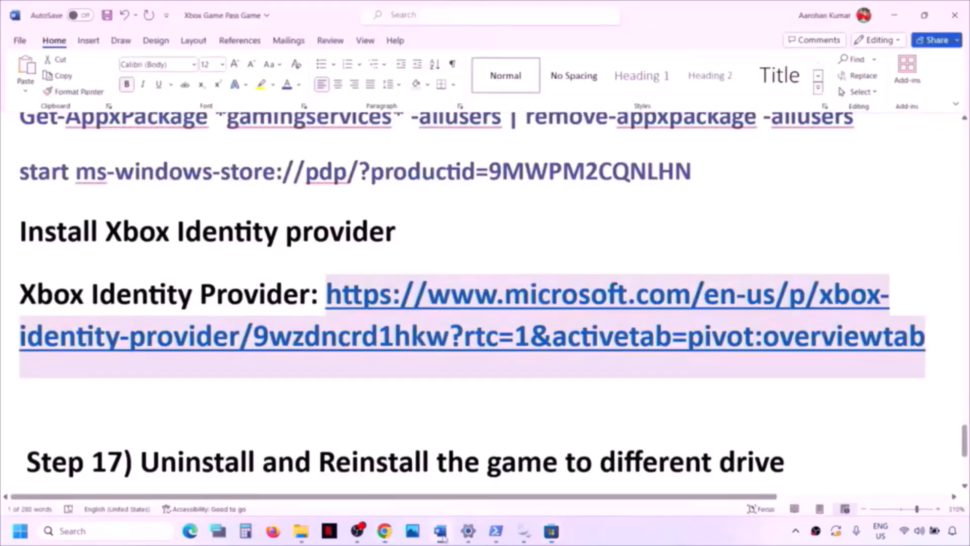
# - Select the Step 17 instruction text in the Word checklist
pyautogui.click(441, 532)
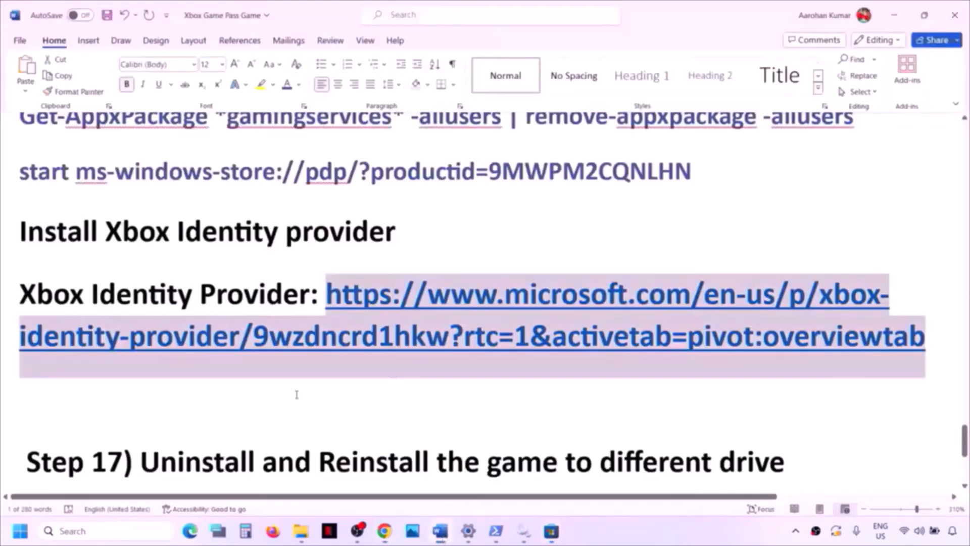
pyautogui.scroll(-3, 297, 395)
pyautogui.scroll(2, 297, 392)
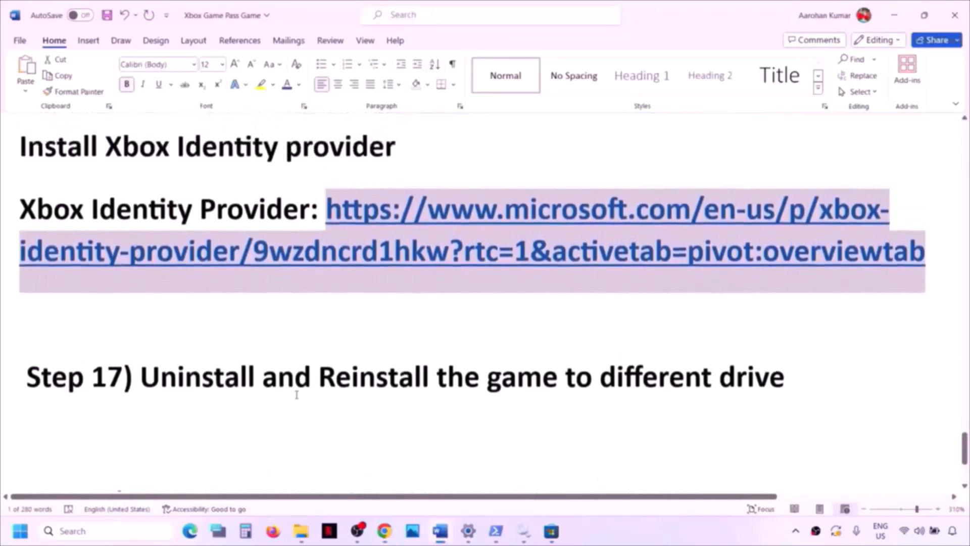
pyautogui.moveTo(151, 379); pyautogui.dragTo(788, 361)
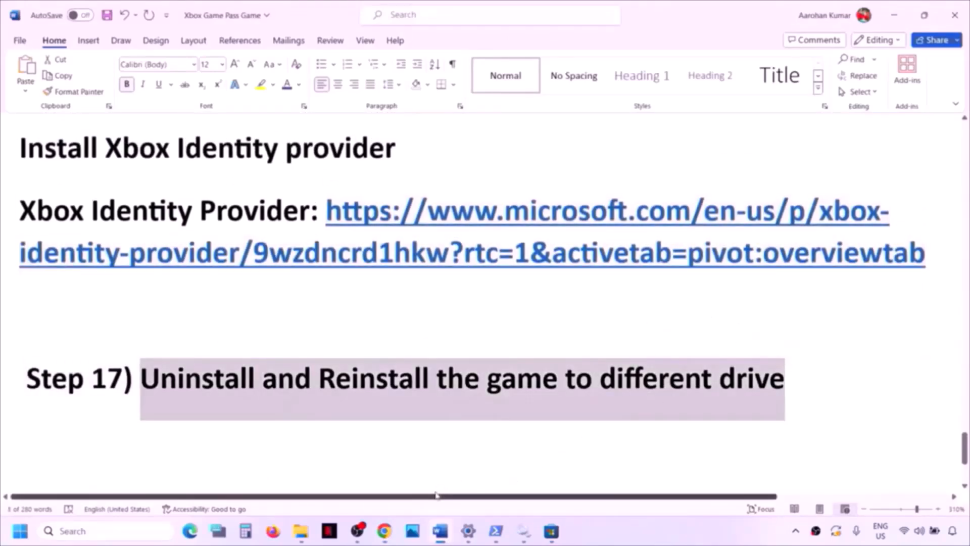
# - Launch the Xbox app maximized, restarting it and dismissing the Game Pass offer and survey
pyautogui.click(93, 531)
pyautogui.write('xbox')
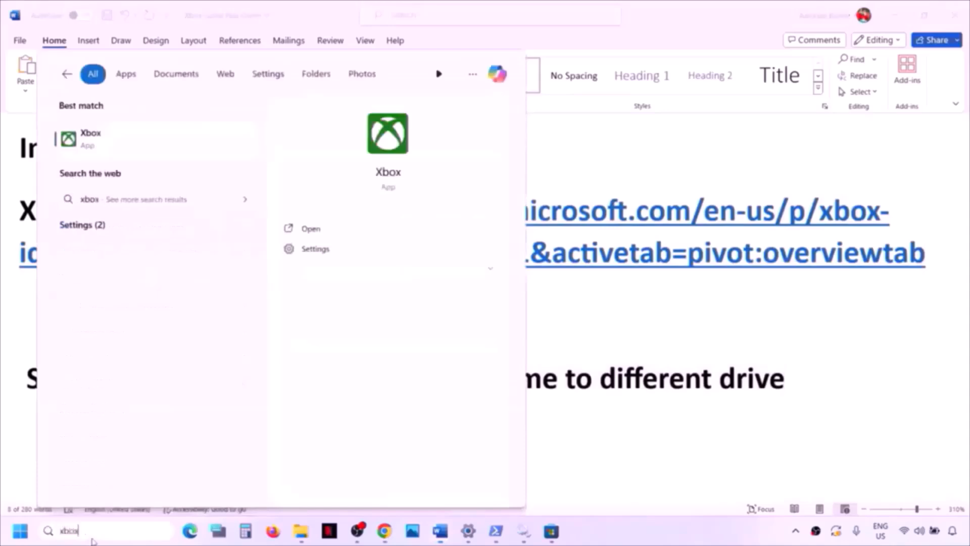
pyautogui.press('Return')
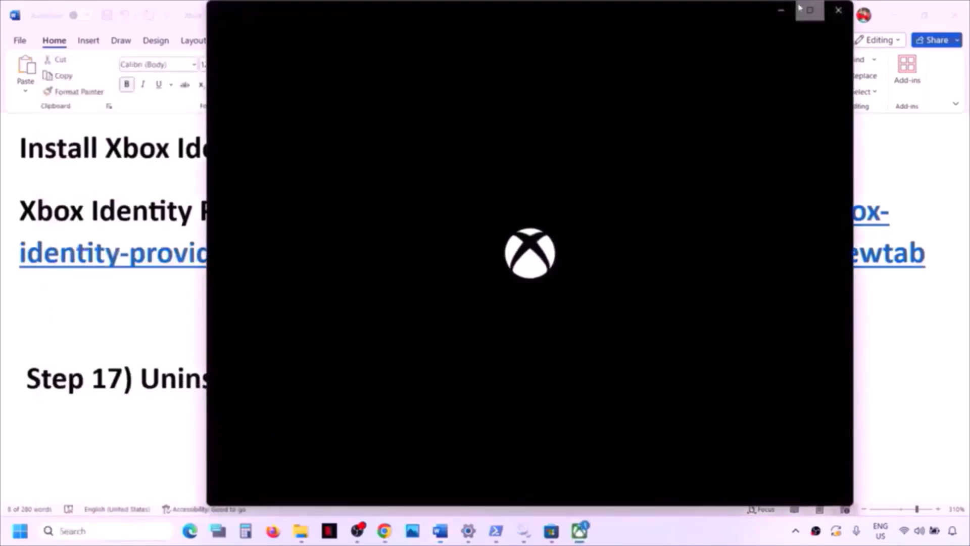
pyautogui.click(809, 10)
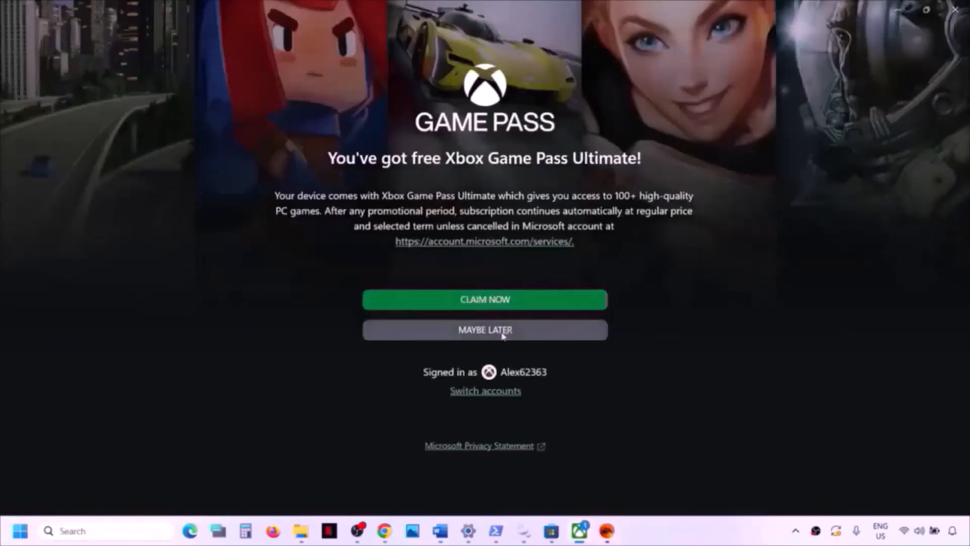
pyautogui.click(502, 335)
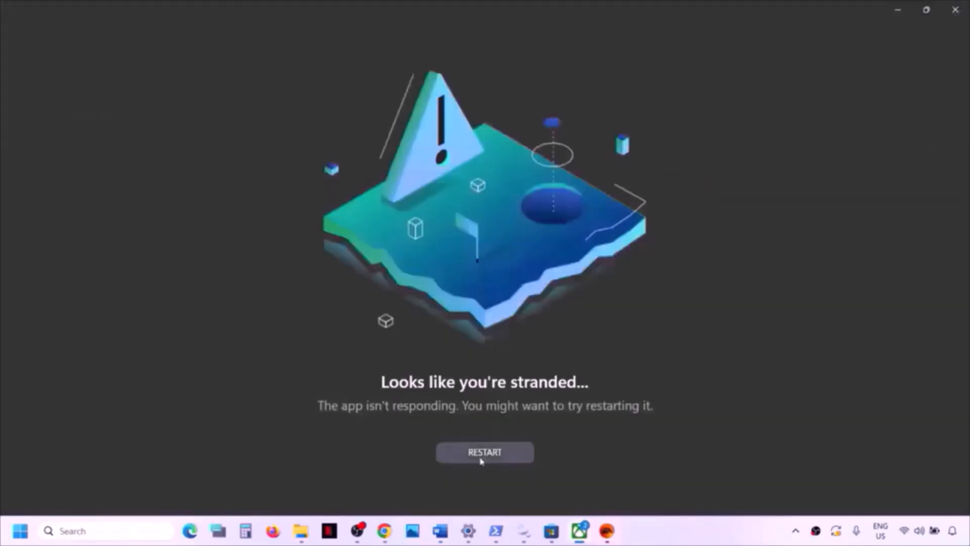
pyautogui.click(481, 461)
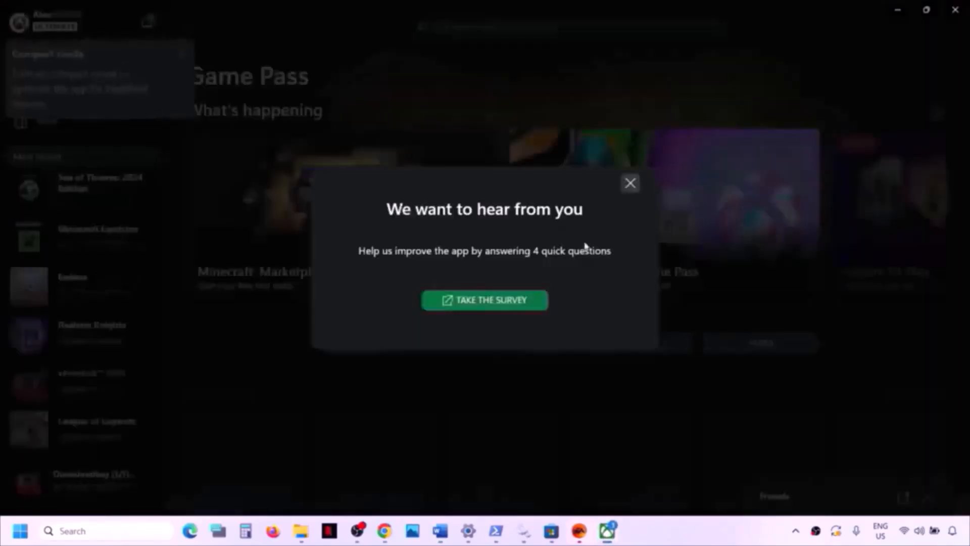
pyautogui.click(630, 183)
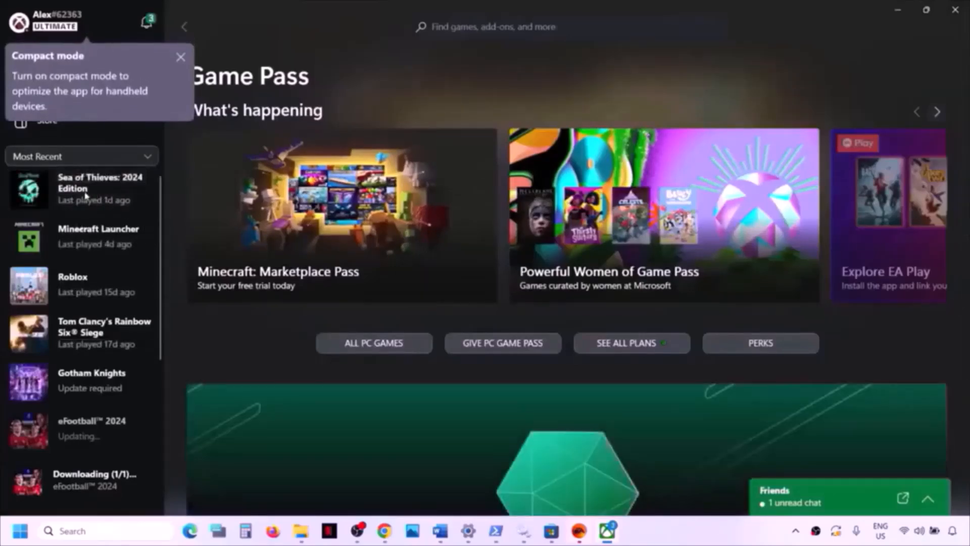
# - Uninstall Sea of Thieves: 2024 Edition from Most Recent and dismiss the Compact mode tip
pyautogui.rightClick(86, 196)
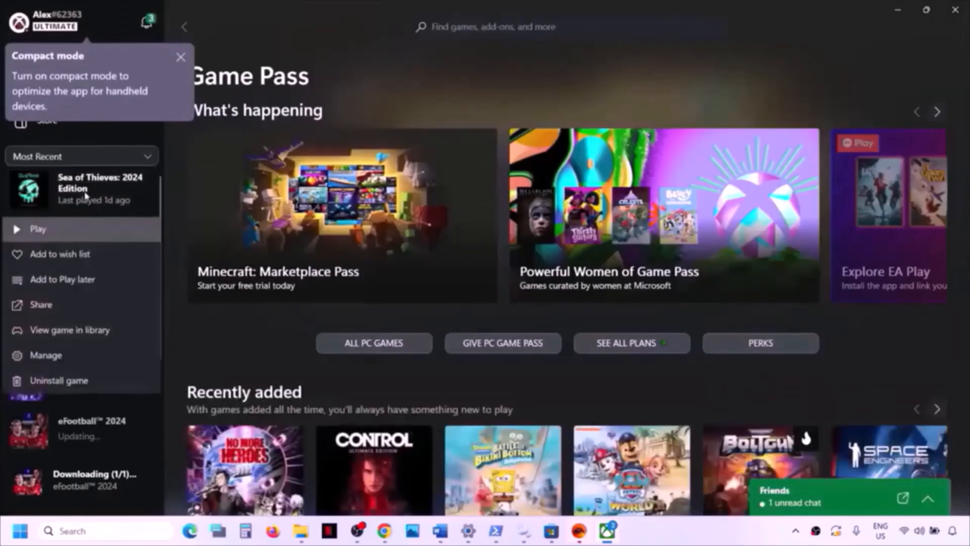
pyautogui.click(75, 381)
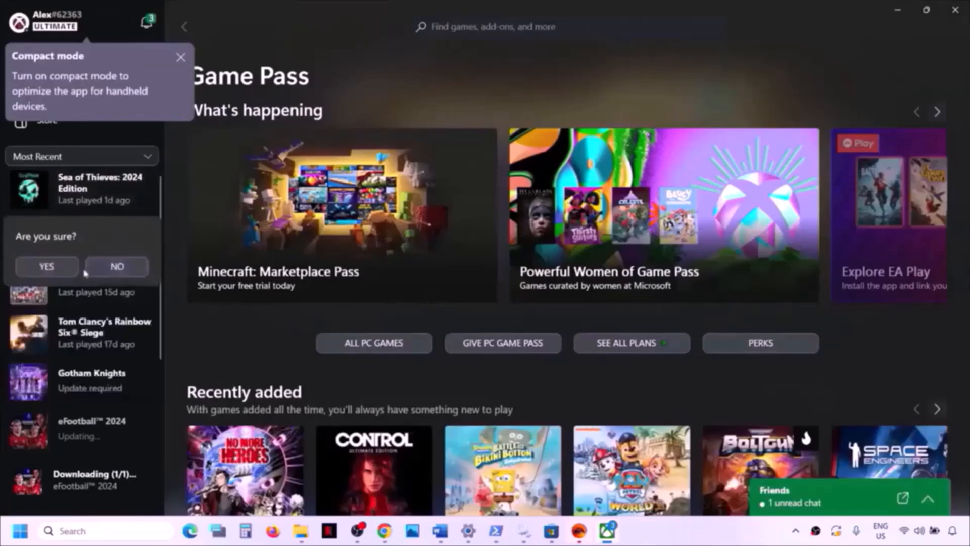
pyautogui.click(46, 267)
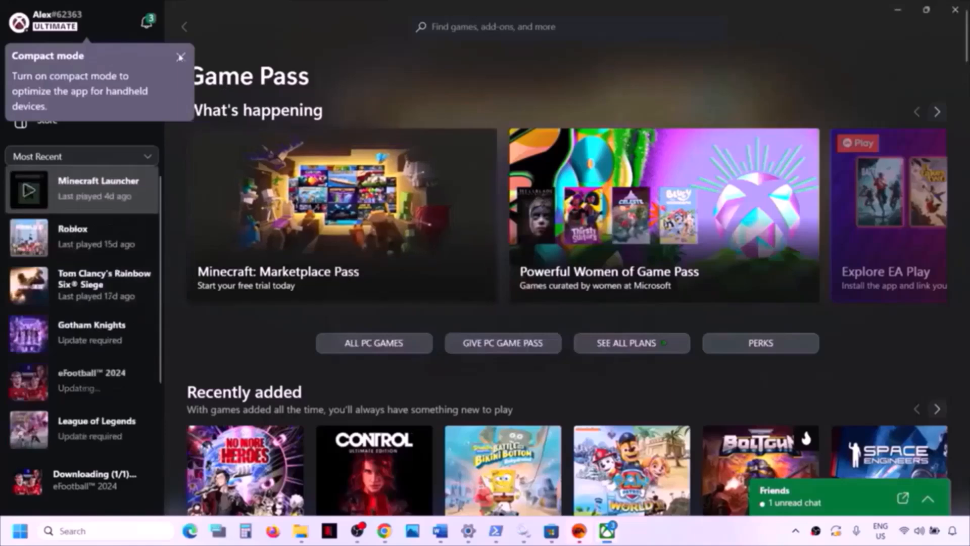
pyautogui.click(180, 57)
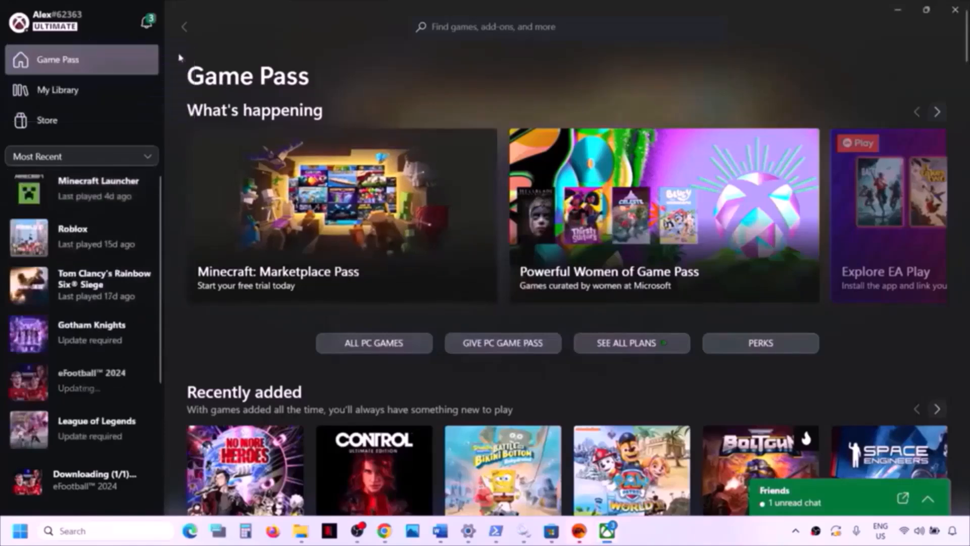
# - Search for Sea of Thieves: 2024 Edition and install it to D:\XboxGames
pyautogui.click(462, 28)
pyautogui.write('sea of thieves')
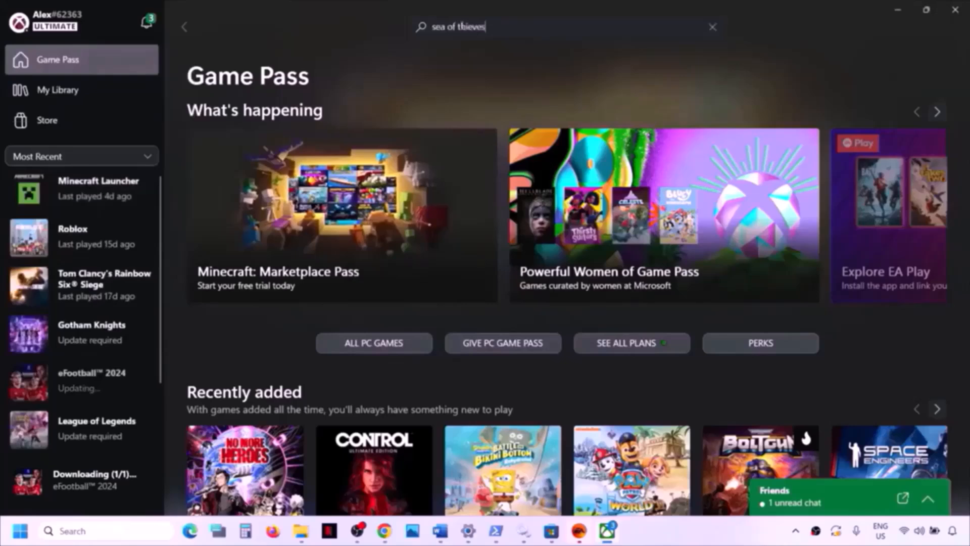
pyautogui.press('Return')
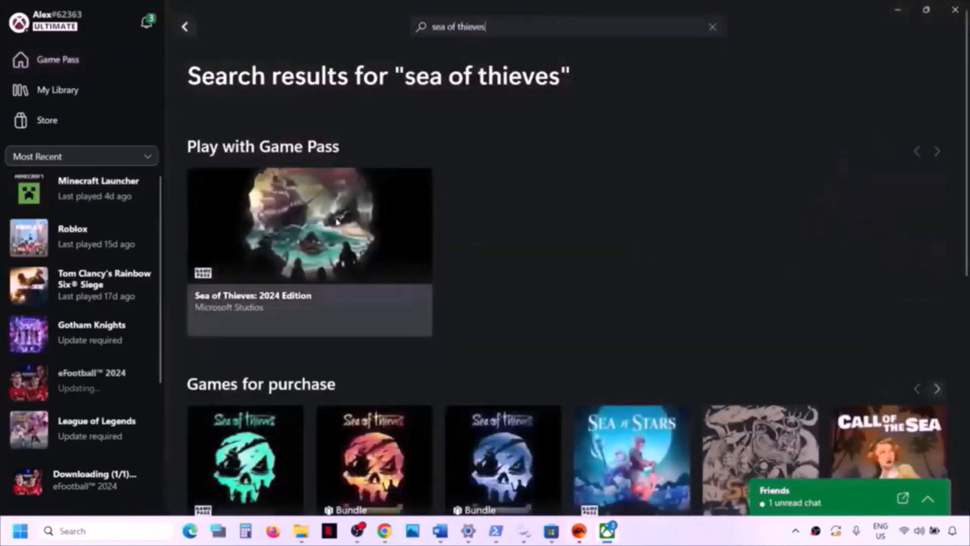
pyautogui.click(337, 222)
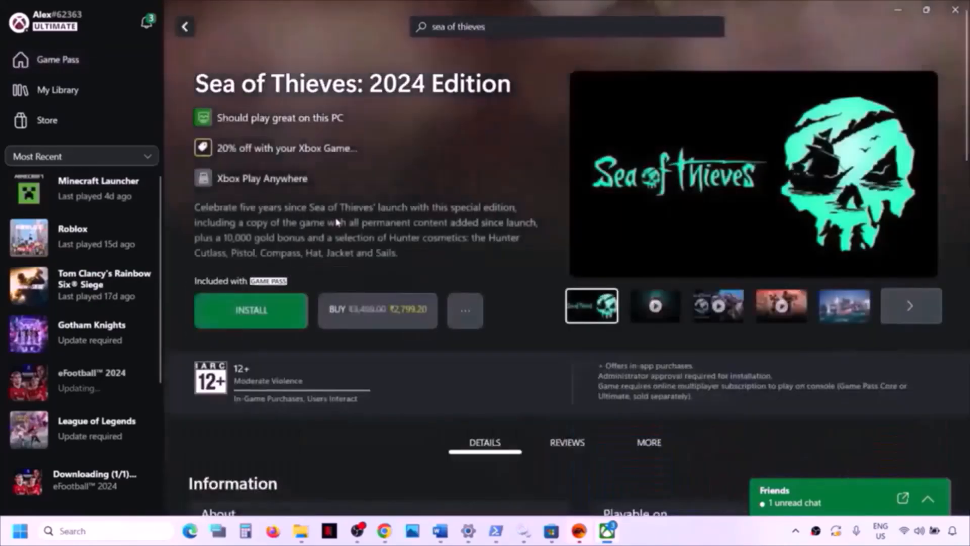
pyautogui.click(259, 317)
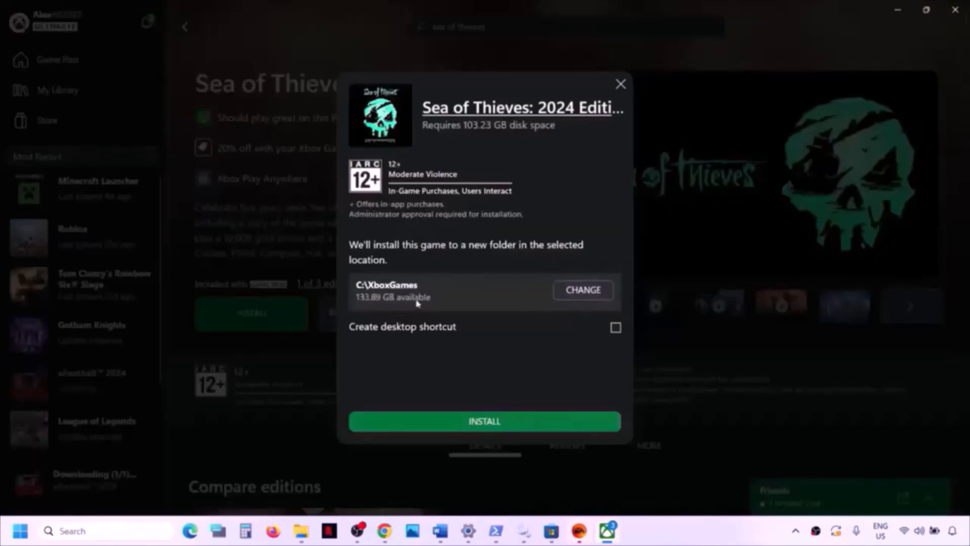
pyautogui.click(570, 293)
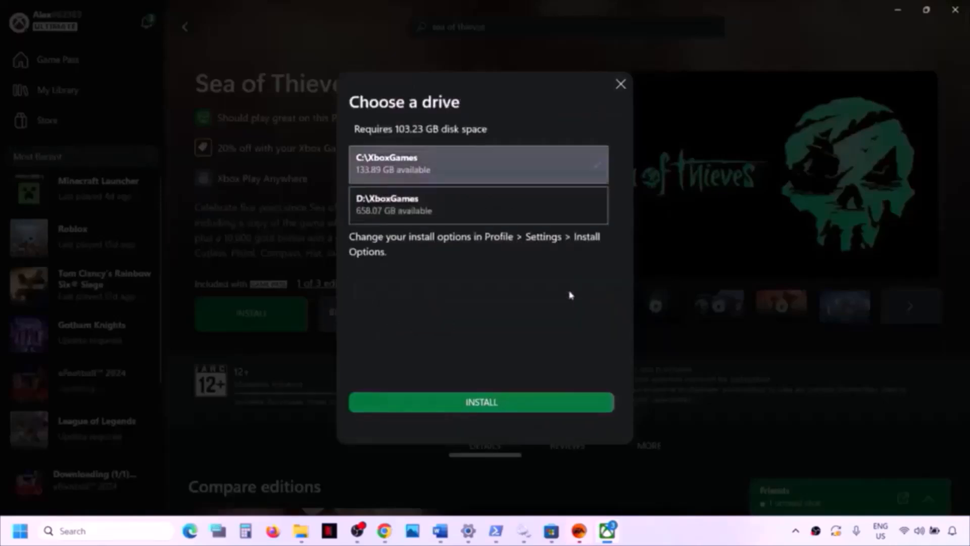
pyautogui.click(437, 207)
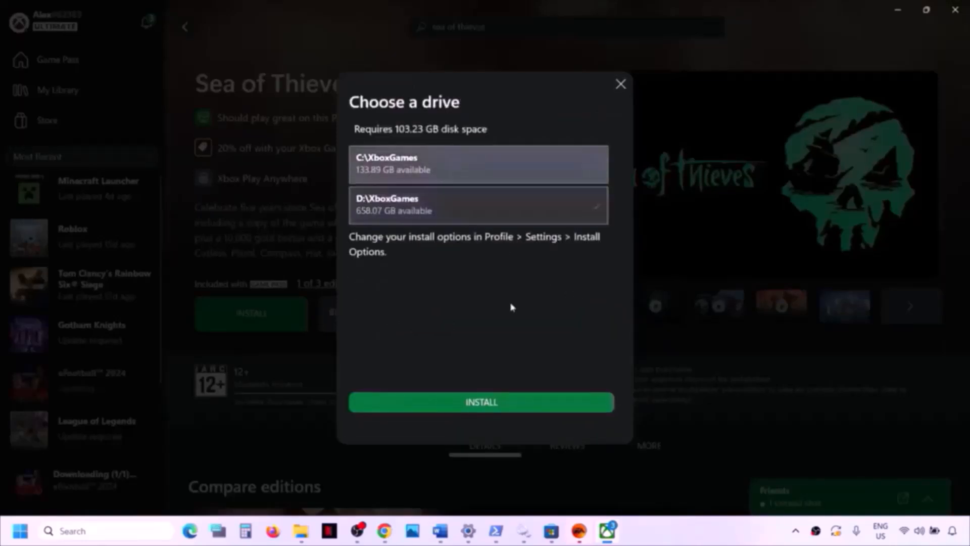
pyautogui.click(515, 404)
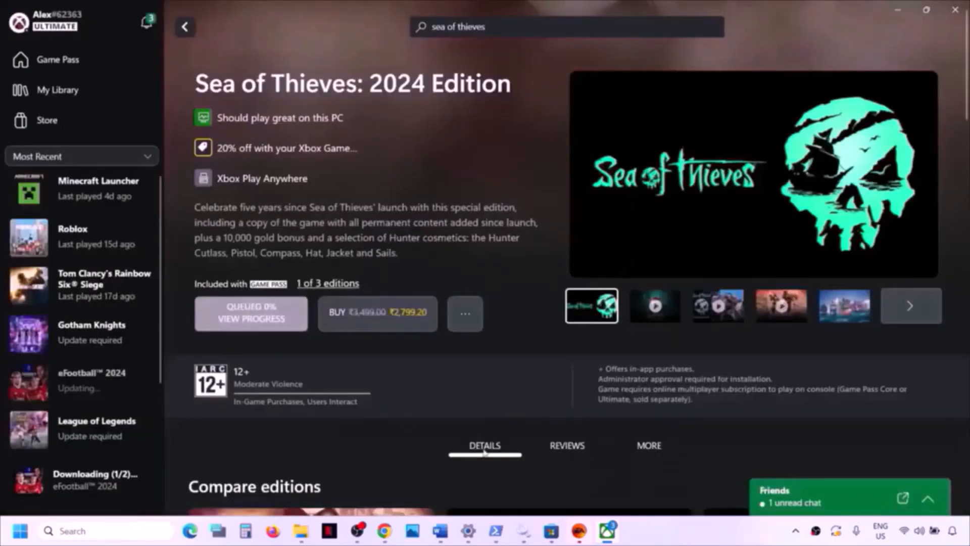
# - Cancel the eFootball 2024 download in the queue and return to Word's Step 18
pyautogui.click(279, 322)
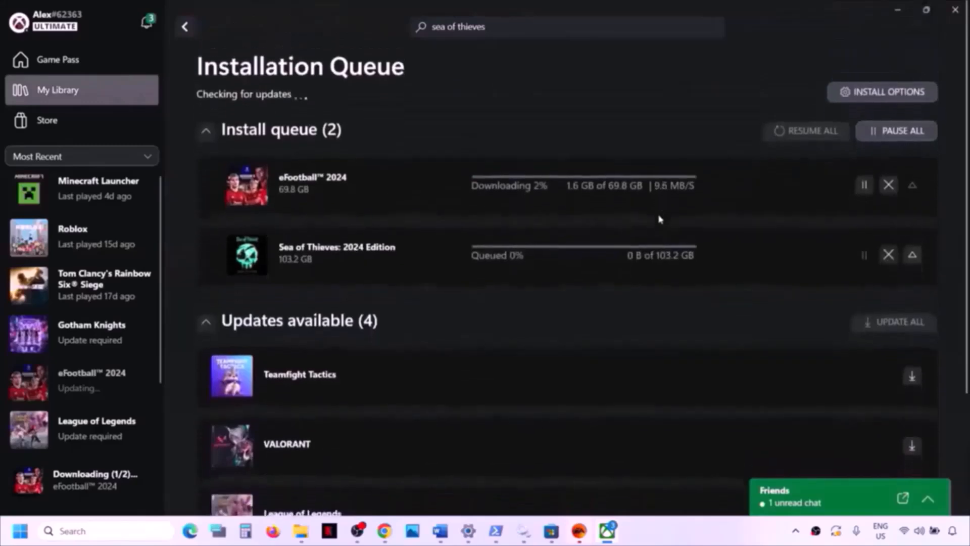
pyautogui.click(888, 184)
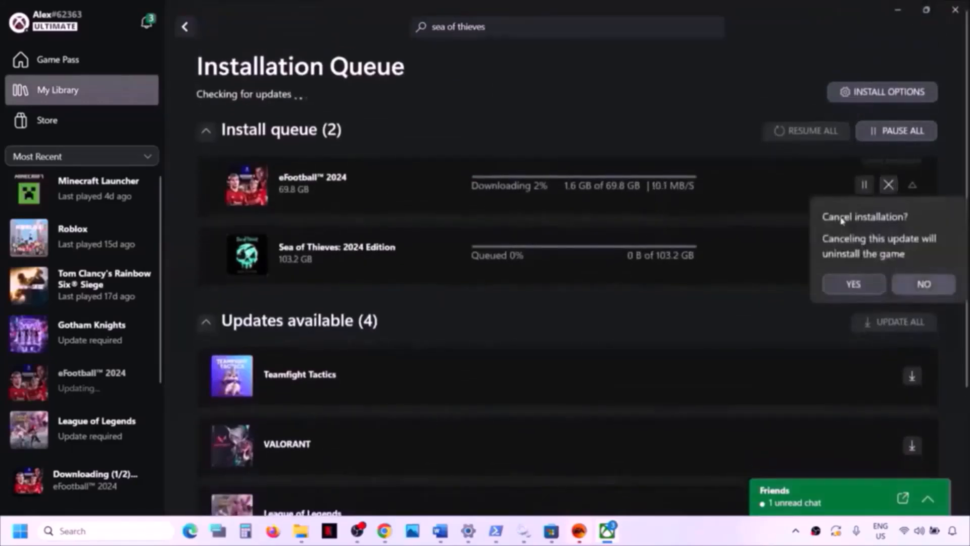
pyautogui.click(855, 284)
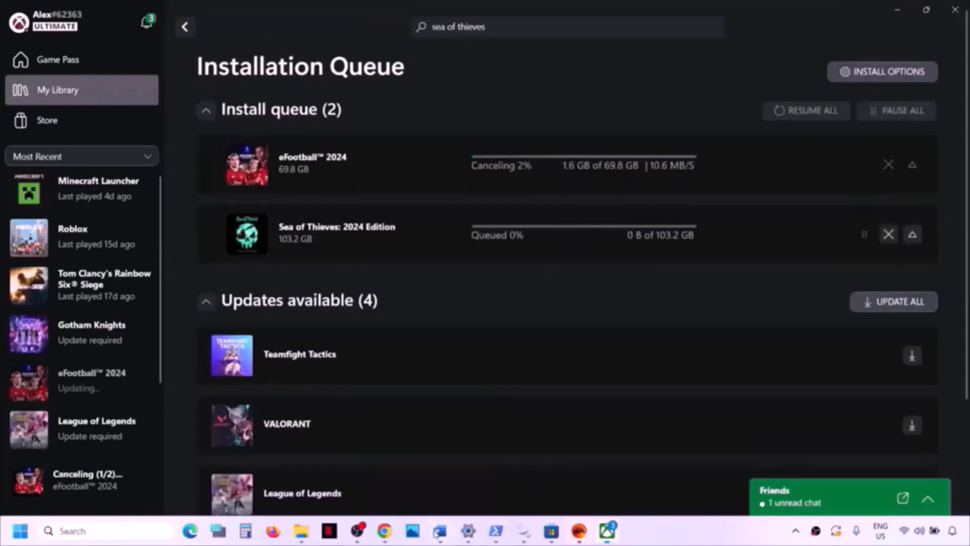
pyautogui.click(440, 530)
pyautogui.scroll(-3, 332, 351)
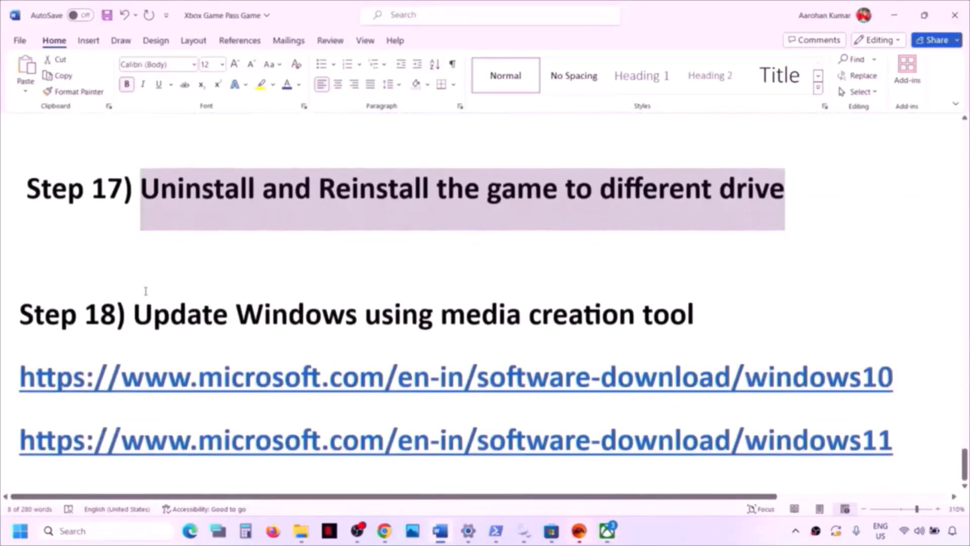
# - Select Step 18's heading and windows10 link, then minimize Word to reveal the Windows 10 download page
pyautogui.moveTo(140, 307); pyautogui.dragTo(741, 304)
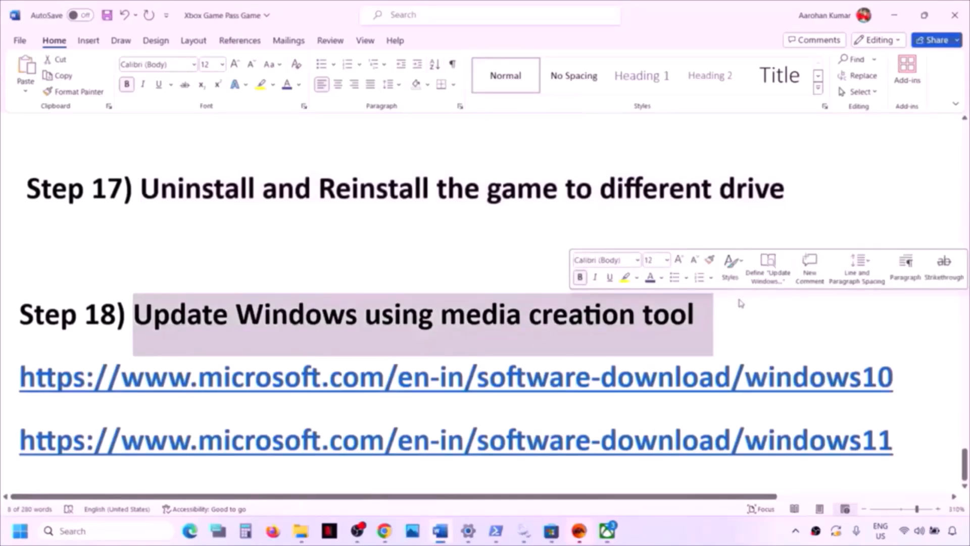
pyautogui.moveTo(234, 397); pyautogui.dragTo(716, 397)
pyautogui.click(710, 533)
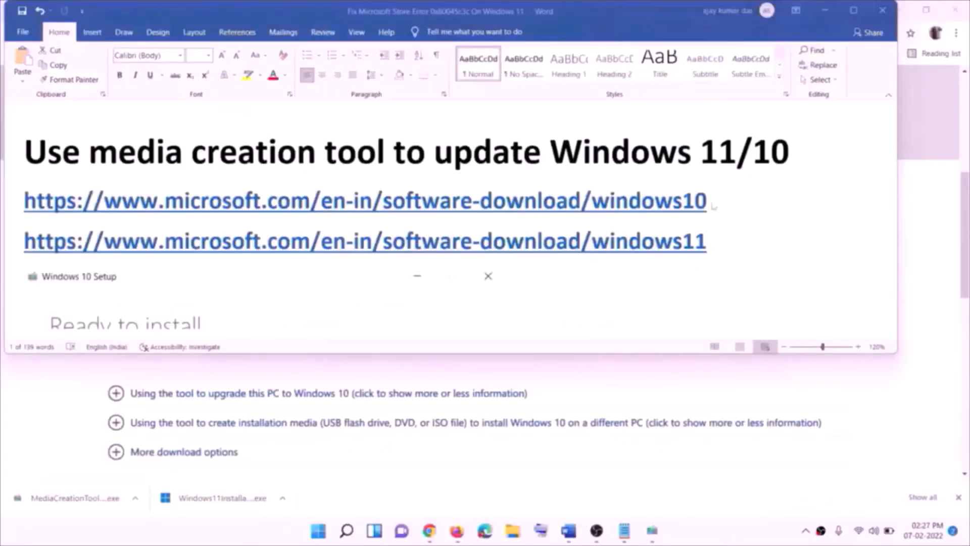
pyautogui.click(714, 216)
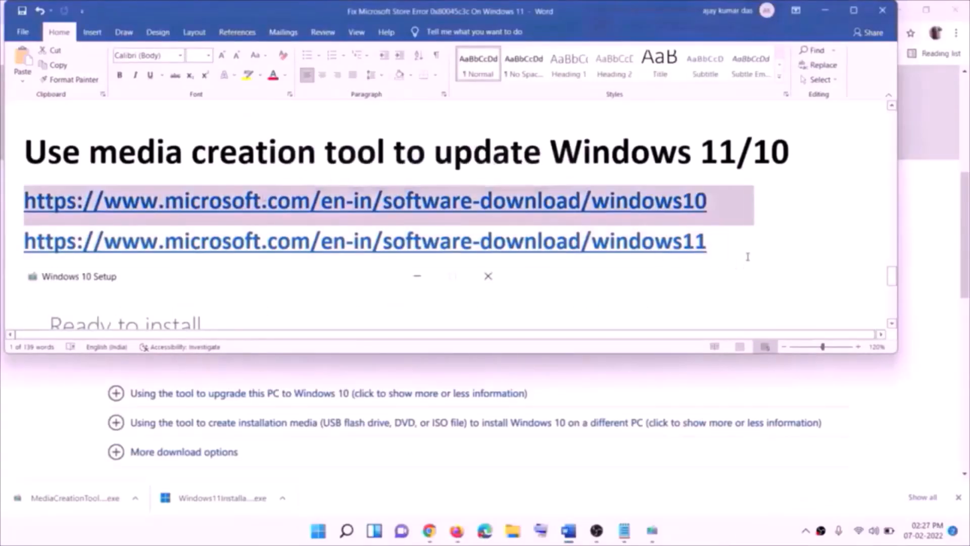
pyautogui.click(825, 10)
pyautogui.scroll(5, 227, 334)
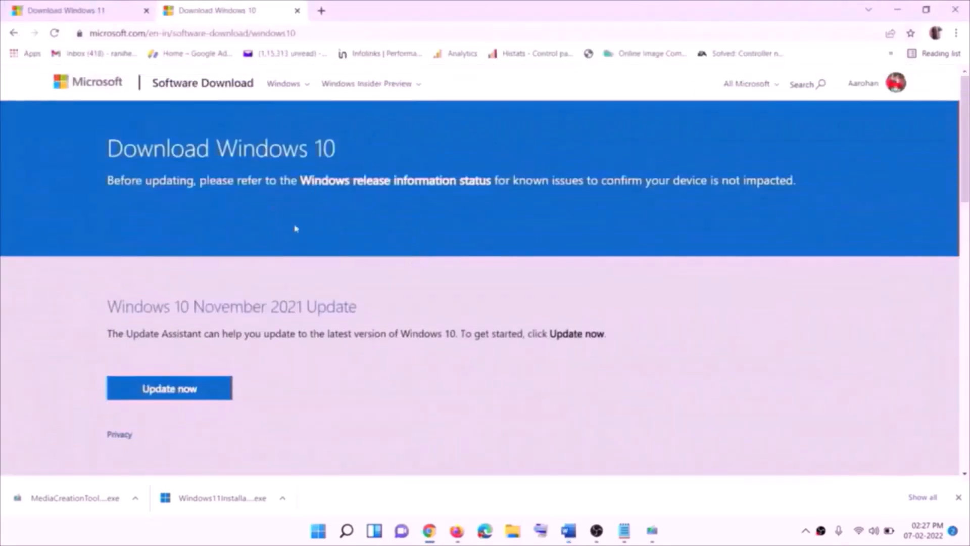
# - Run the media creation tool, accept its licence, and choose Upgrade this PC now to start downloading Windows 10
pyautogui.scroll(-5, 281, 265)
pyautogui.moveTo(116, 303); pyautogui.dragTo(216, 303)
pyautogui.scroll(-3, 216, 304)
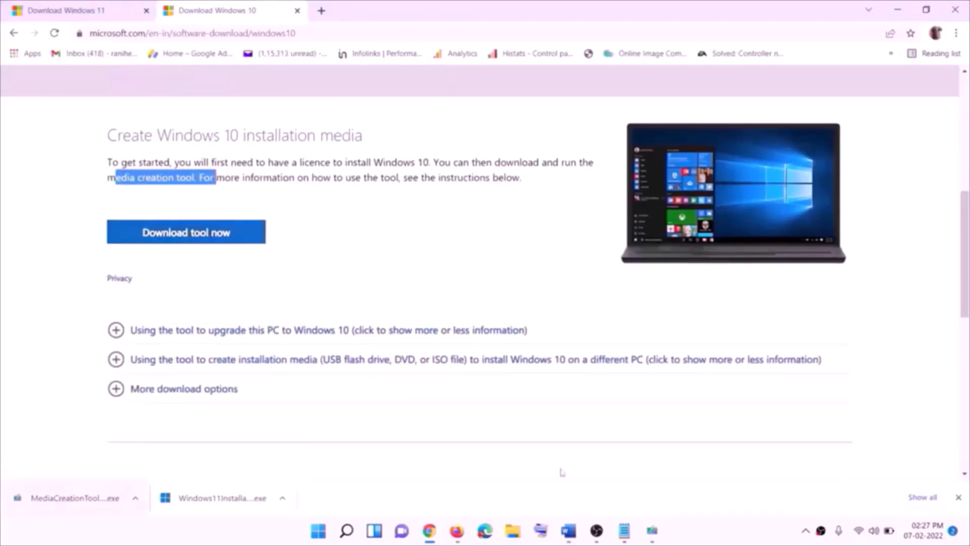
pyautogui.click(653, 530)
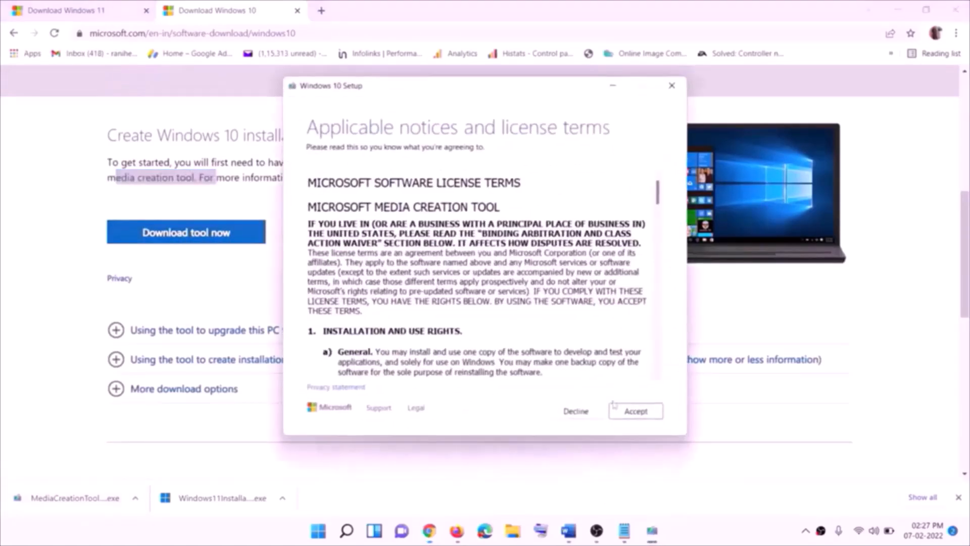
pyautogui.click(633, 411)
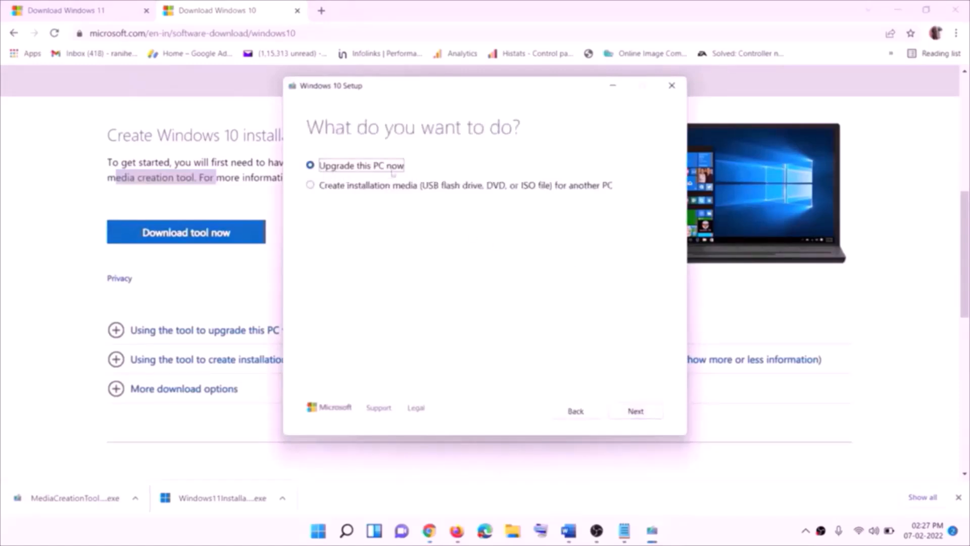
pyautogui.click(636, 414)
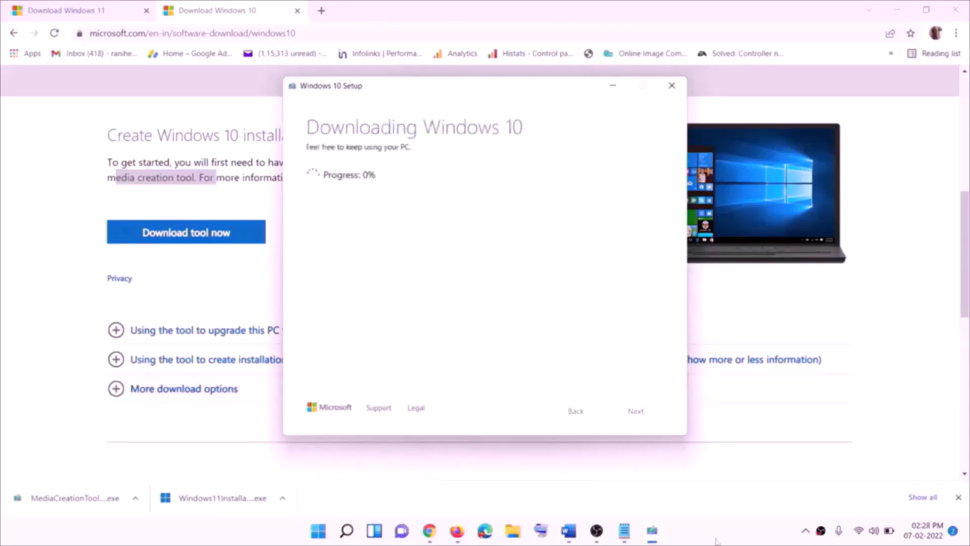
pyautogui.click(717, 541)
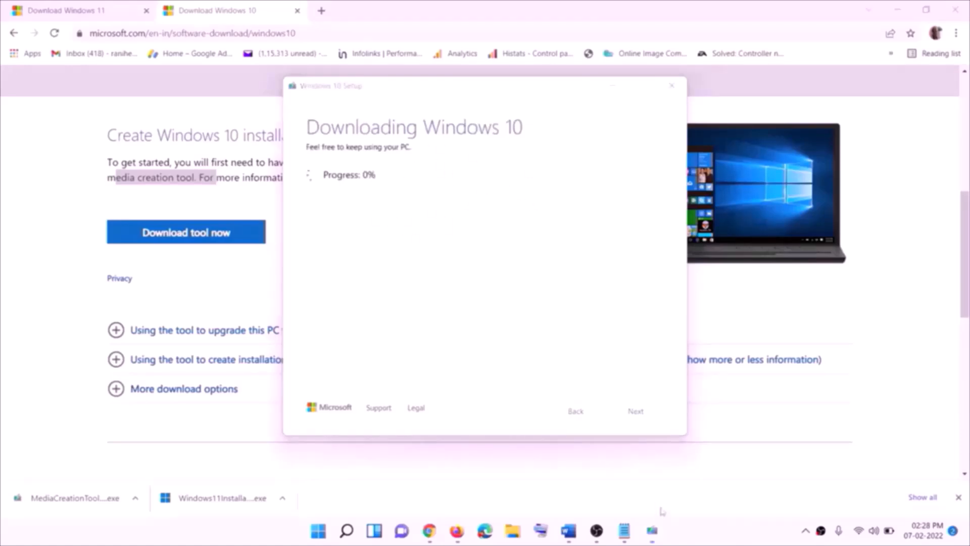
# - Maximize and scroll the Word tutorial, then switch to Chrome's Download Windows 11 page
pyautogui.click(569, 531)
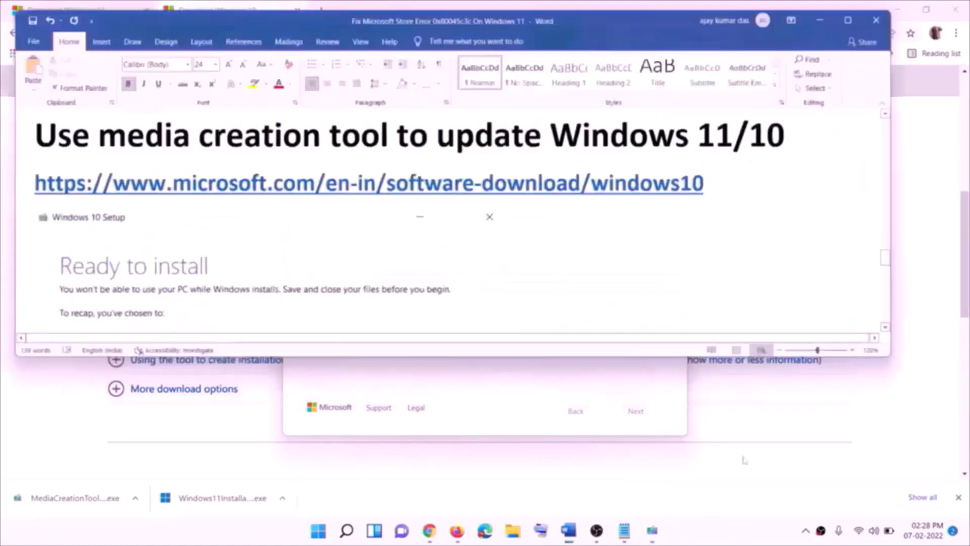
pyautogui.scroll(-1, 106, 246)
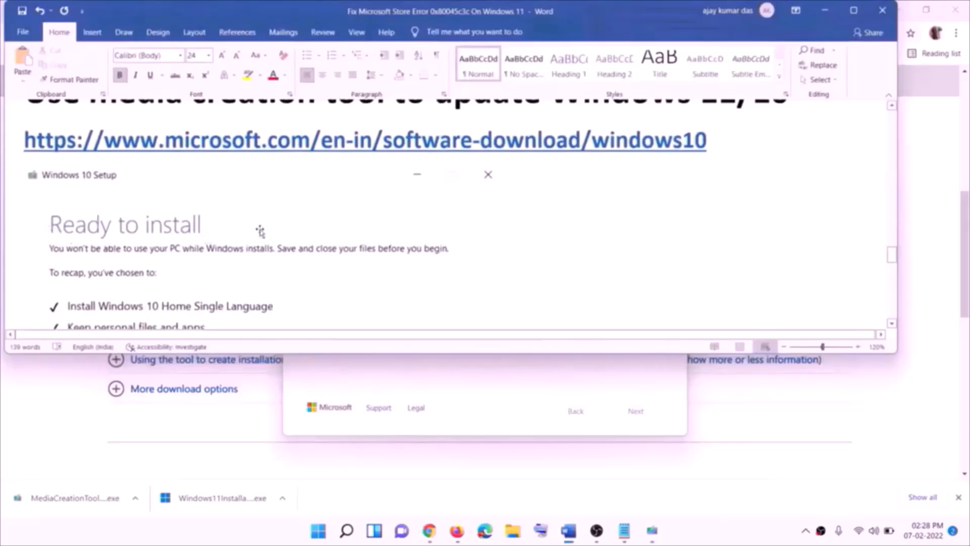
pyautogui.click(854, 10)
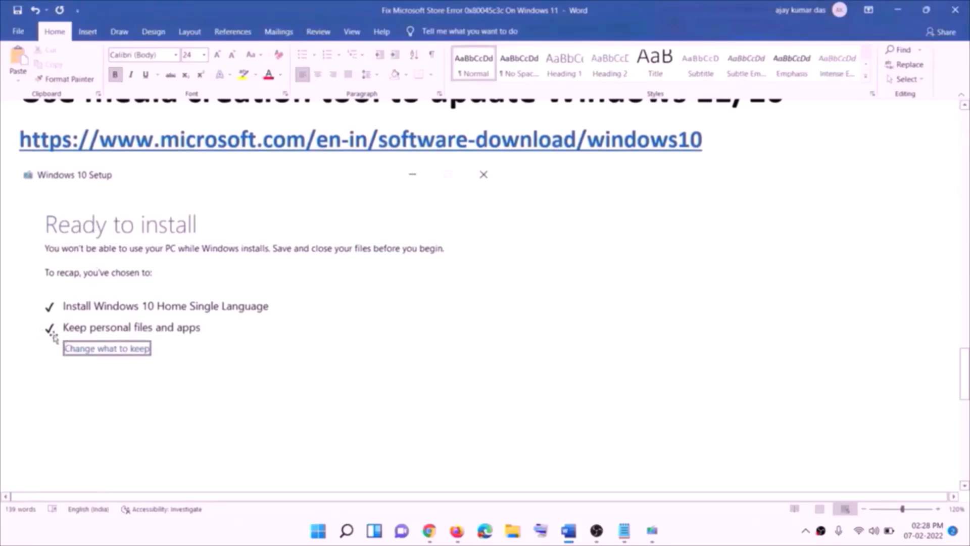
pyautogui.scroll(-3, 482, 348)
pyautogui.scroll(-2, 498, 353)
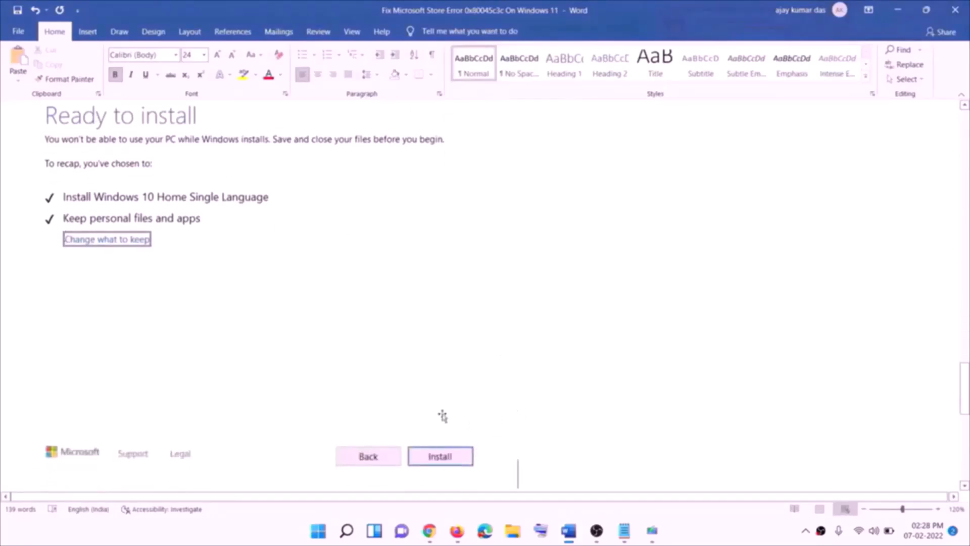
pyautogui.scroll(1, 397, 313)
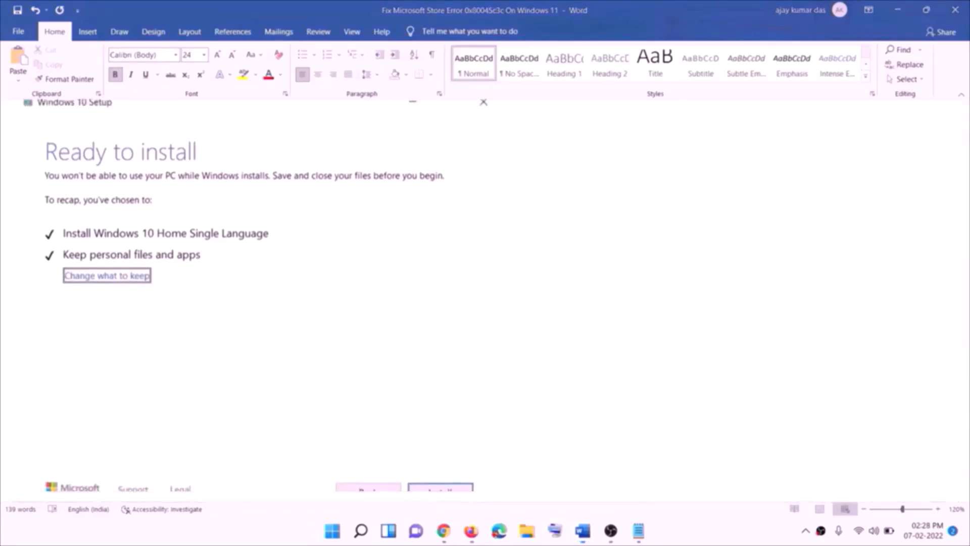
pyautogui.click(445, 531)
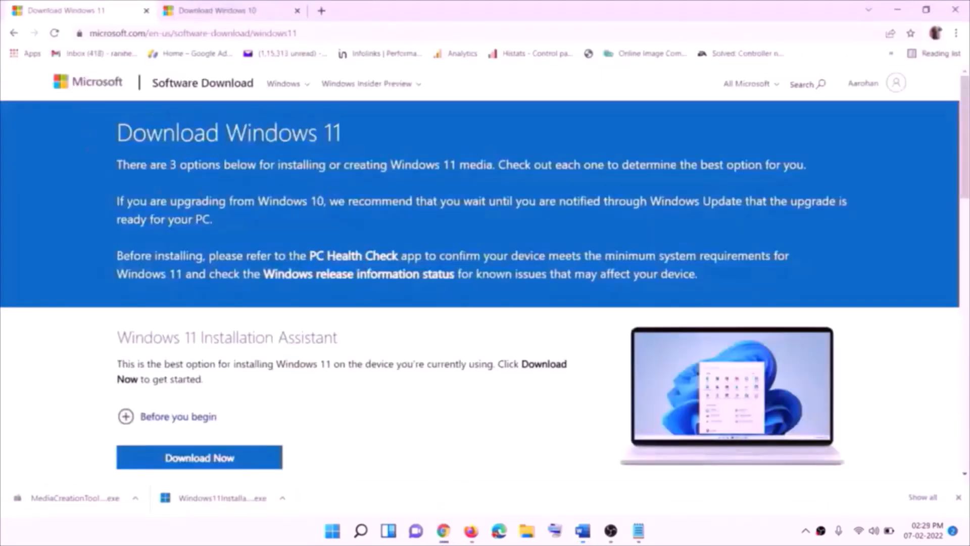
# - Download the Windows 11 MediaCreationTool from Chrome and run it, approving the UAC prompt
pyautogui.scroll(-5, 299, 353)
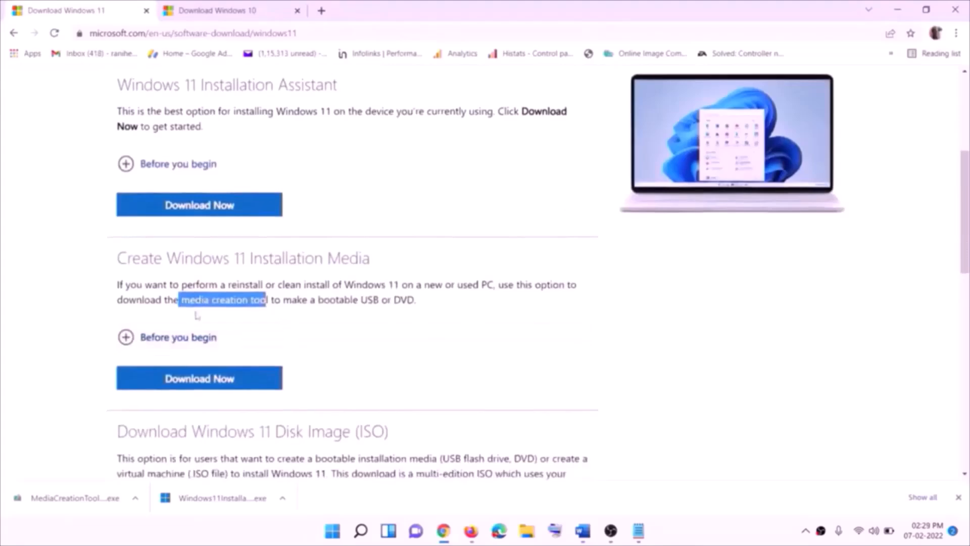
pyautogui.moveTo(181, 299); pyautogui.dragTo(280, 300)
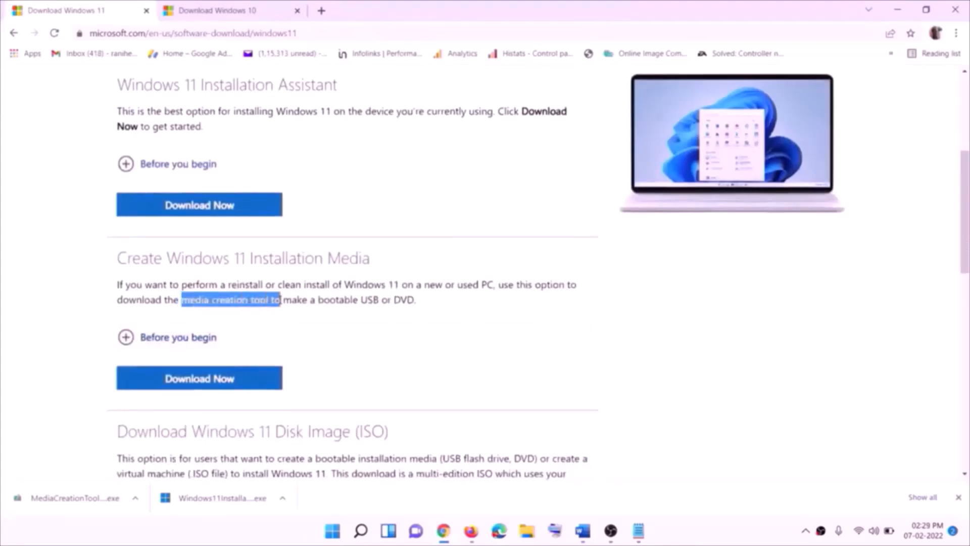
pyautogui.click(192, 387)
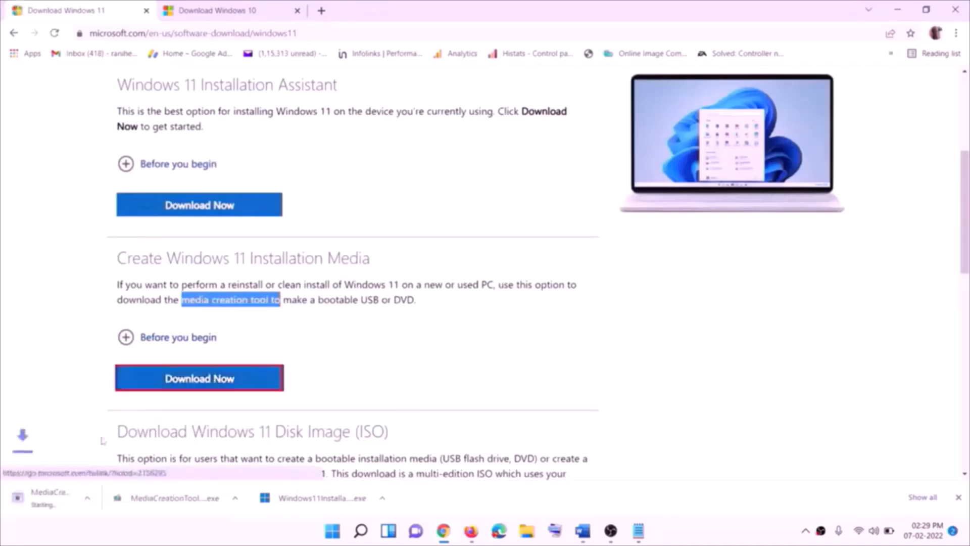
pyautogui.click(56, 497)
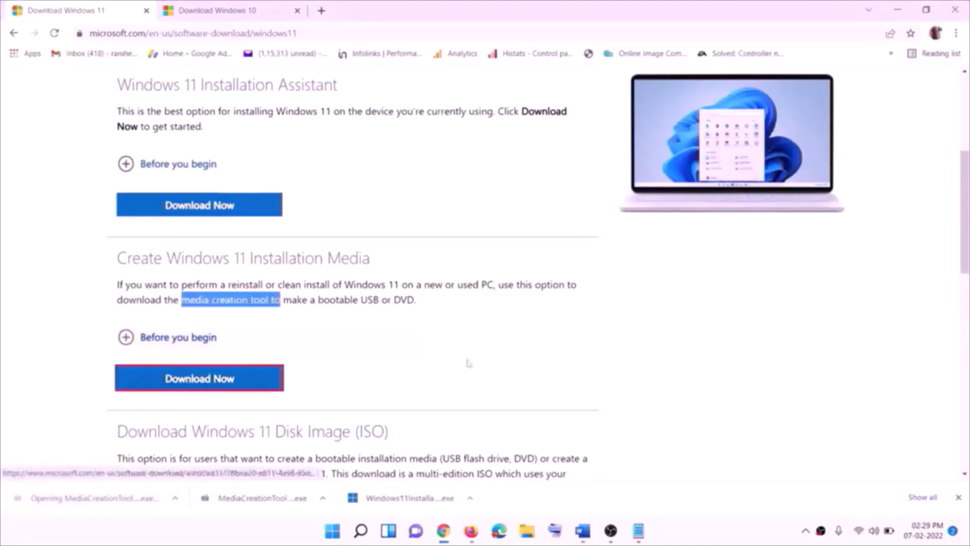
pyautogui.click(430, 374)
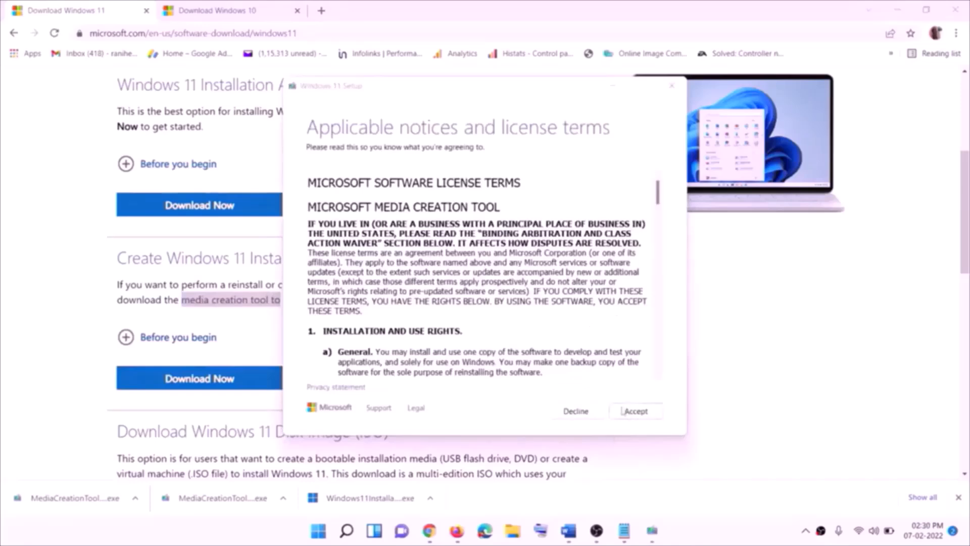
# - Accept the licence terms, keep the recommended language and edition, and choose ISO file
pyautogui.click(635, 410)
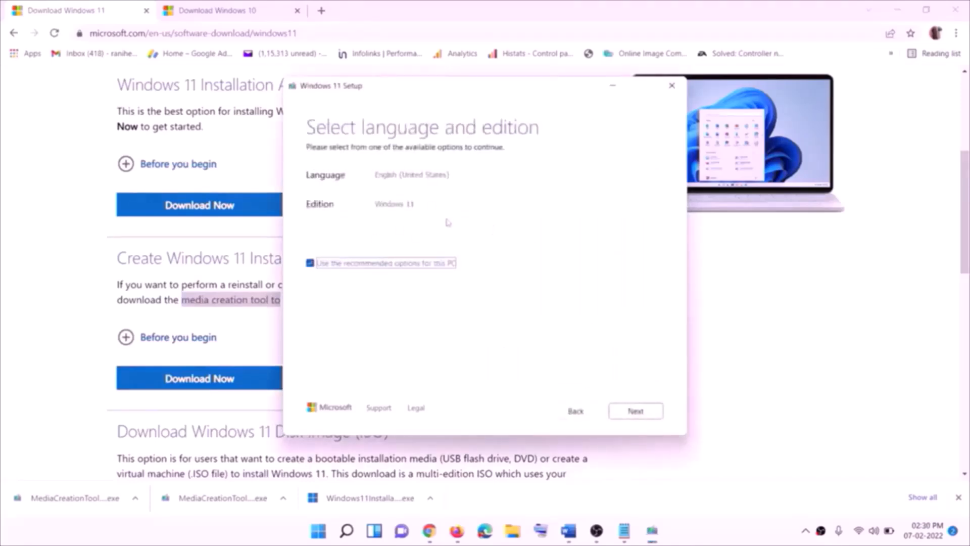
pyautogui.click(629, 410)
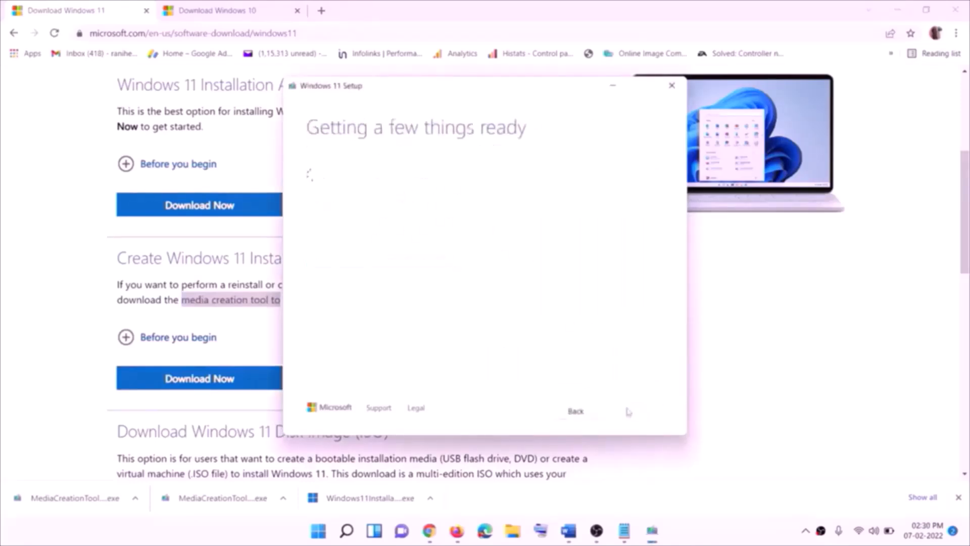
pyautogui.click(329, 218)
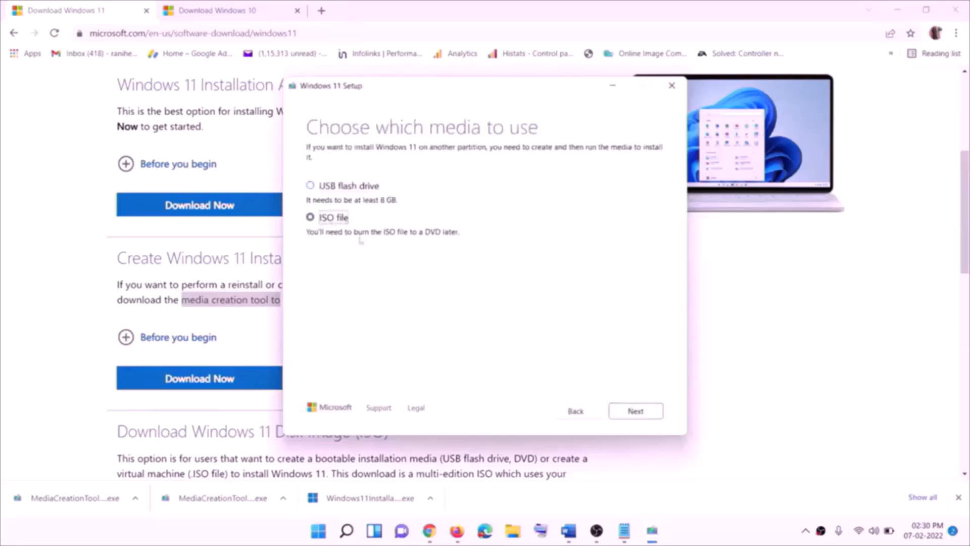
pyautogui.click(638, 411)
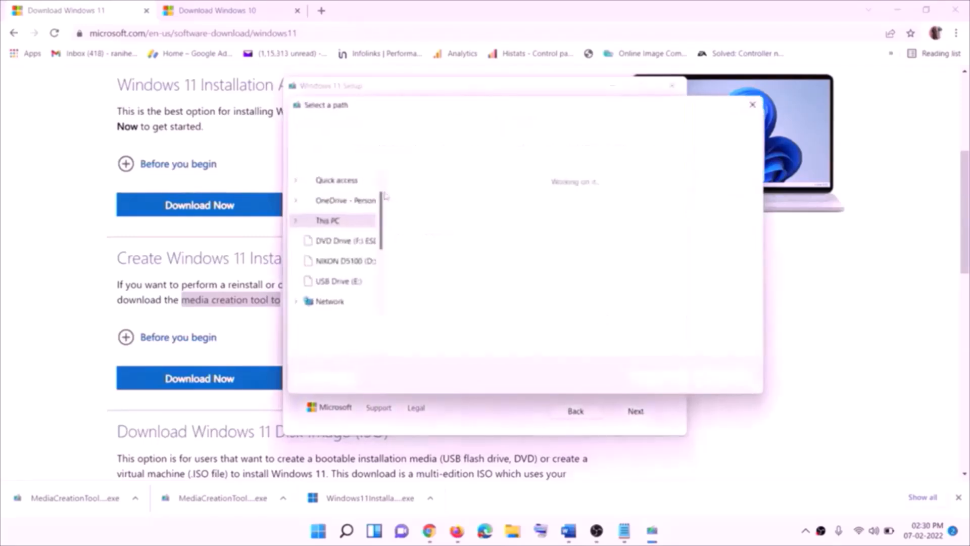
# - Save the Windows ISO to the Desktop, then show the desktop
pyautogui.scroll(1, 337, 260)
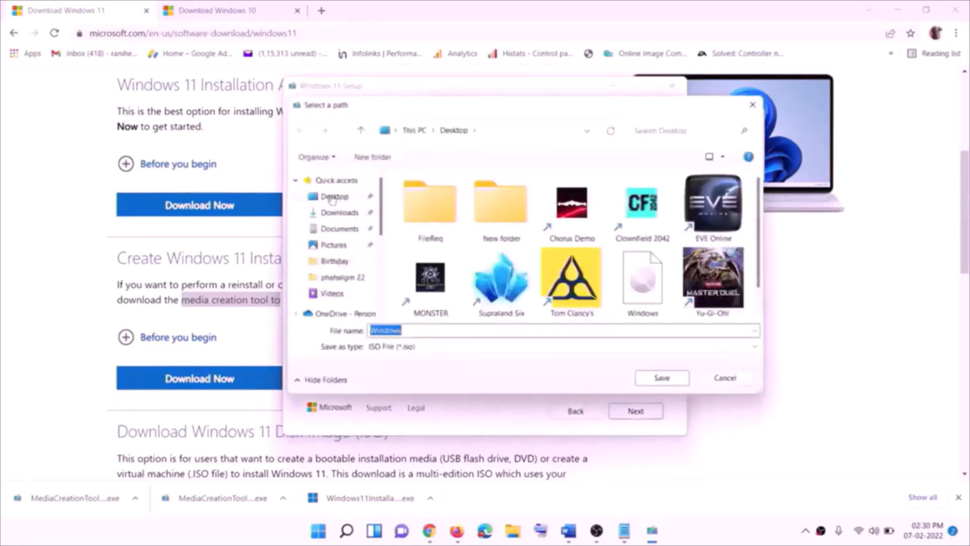
pyautogui.click(333, 199)
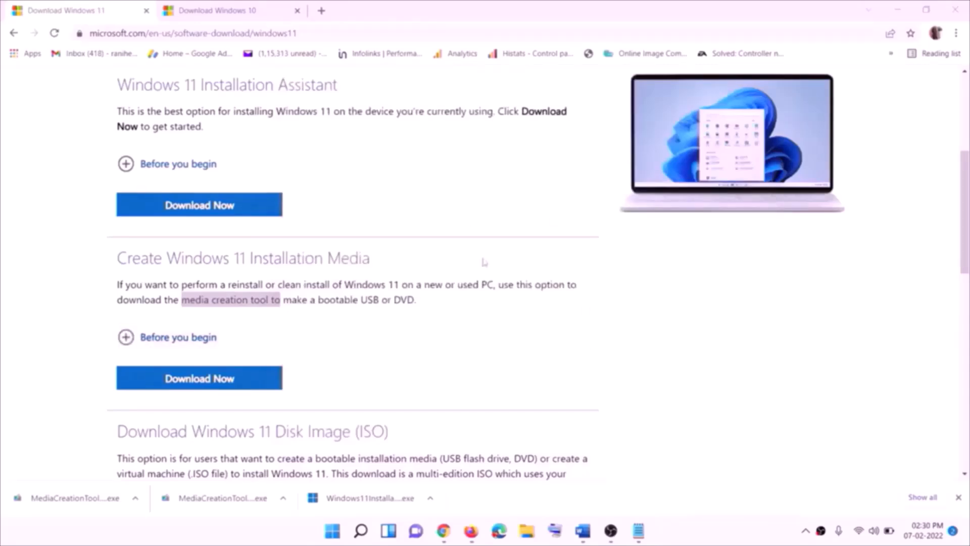
pyautogui.press('super+d')
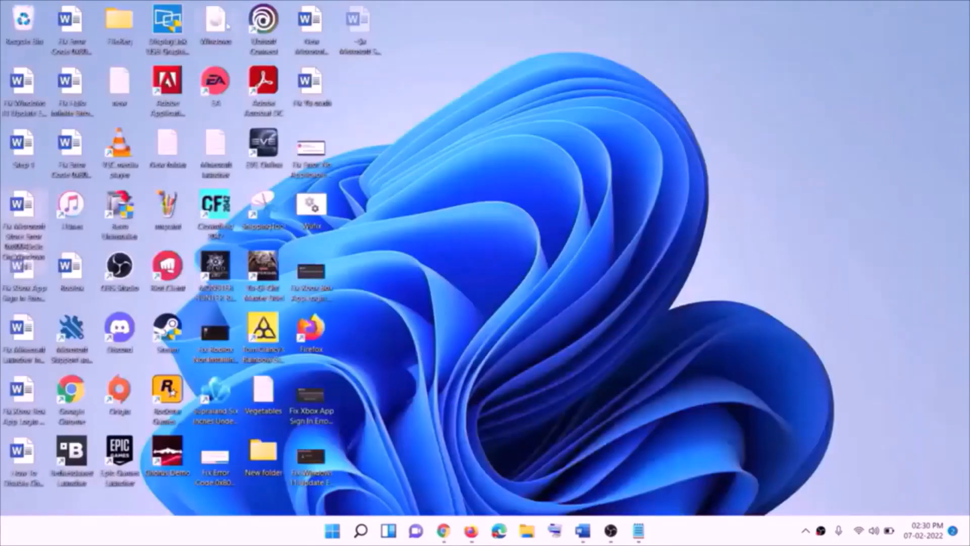
# - Mount the Windows ISO, run its setup as administrator, and continue past the first page
pyautogui.moveTo(228, 25); pyautogui.dragTo(318, 275)
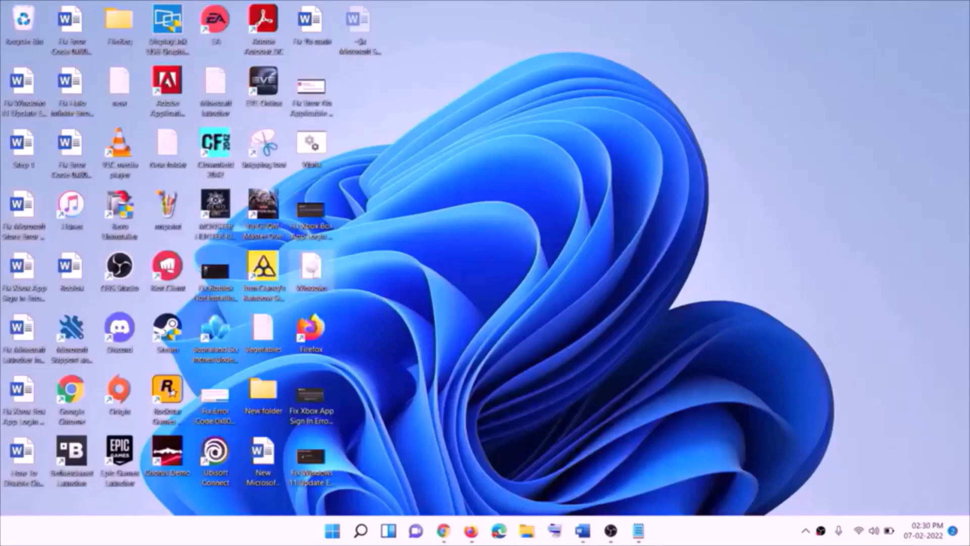
pyautogui.doubleClick(319, 277)
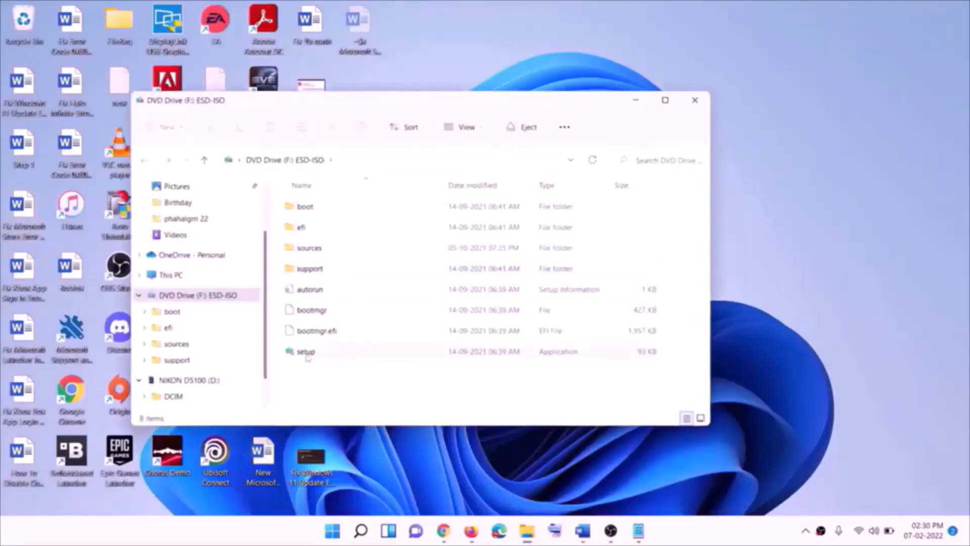
pyautogui.click(305, 354)
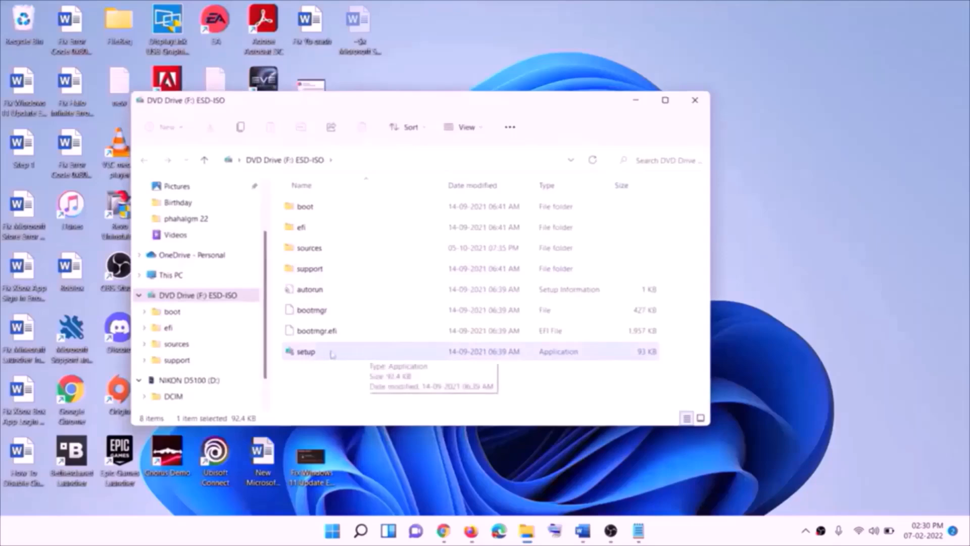
pyautogui.doubleClick(331, 354)
pyautogui.click(389, 396)
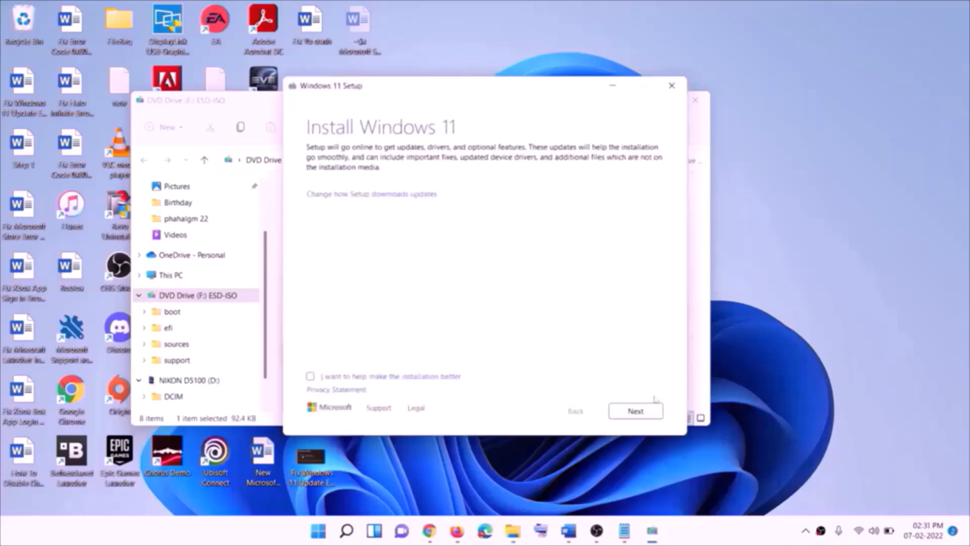
pyautogui.click(639, 411)
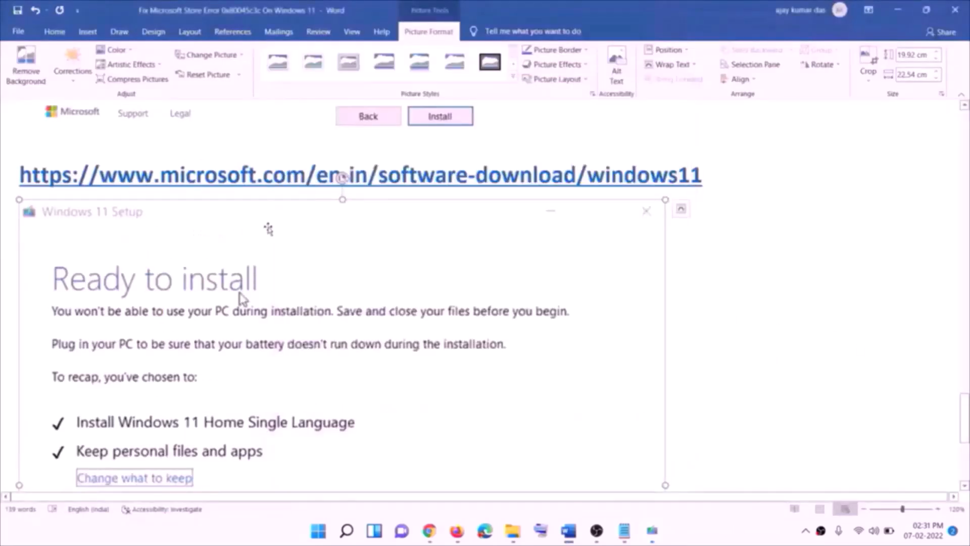
pyautogui.scroll(-3, 268, 228)
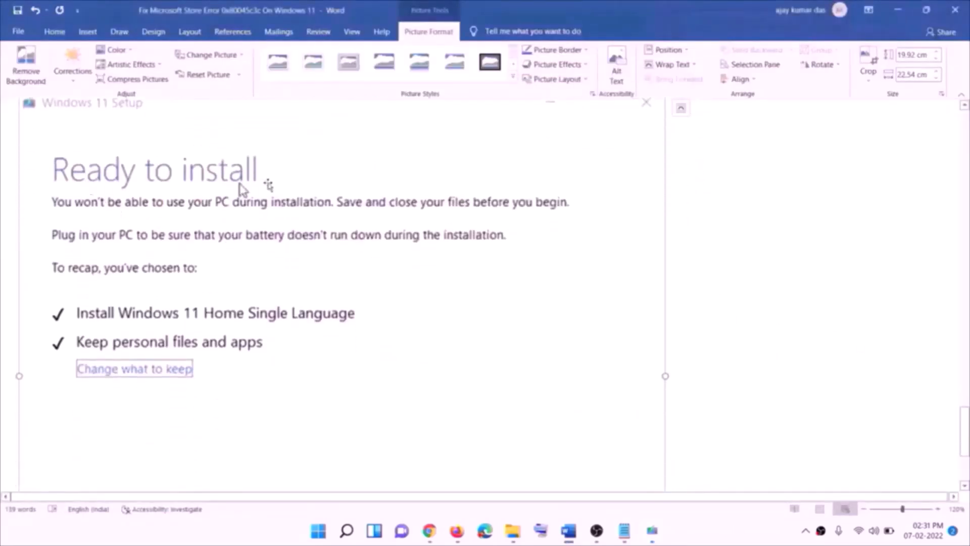
pyautogui.scroll(-1, 268, 184)
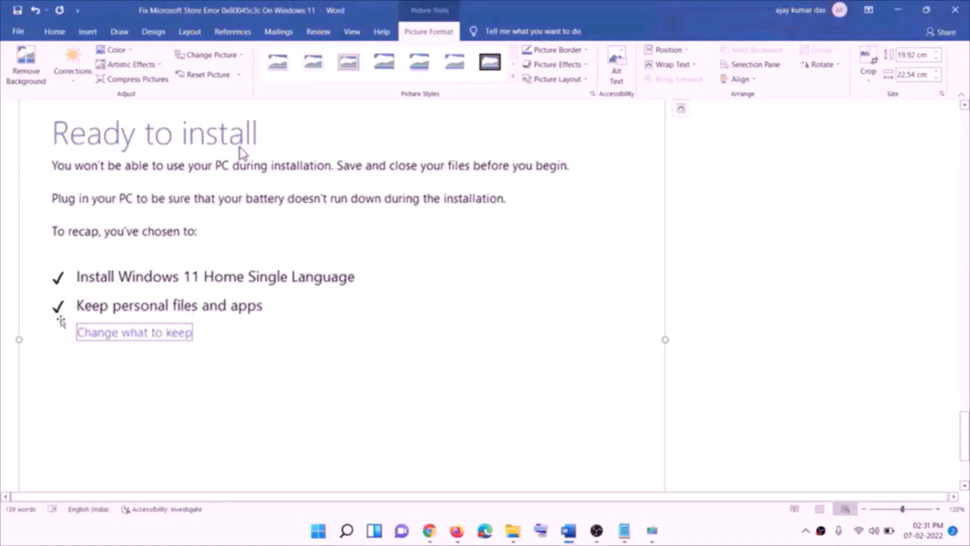
pyautogui.scroll(-2, 366, 318)
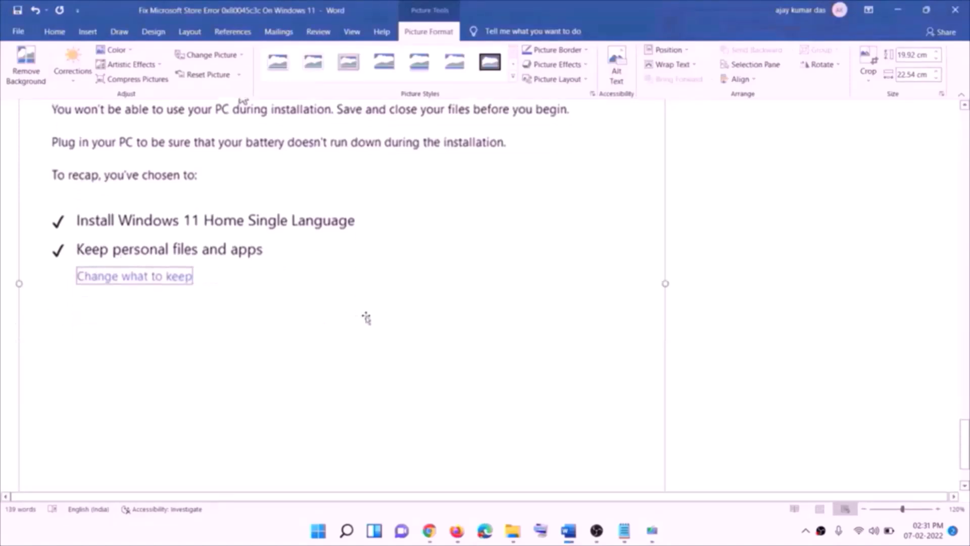
pyautogui.scroll(6, 516, 378)
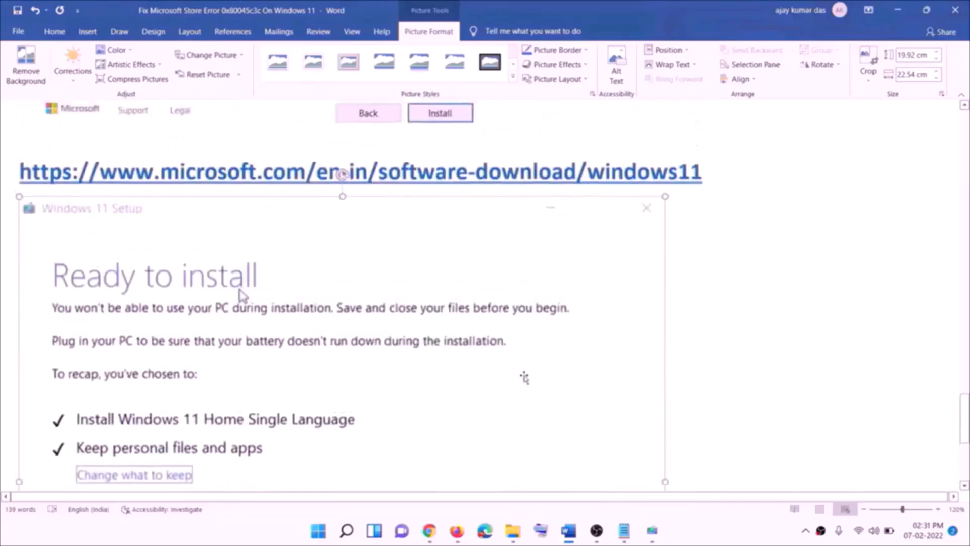